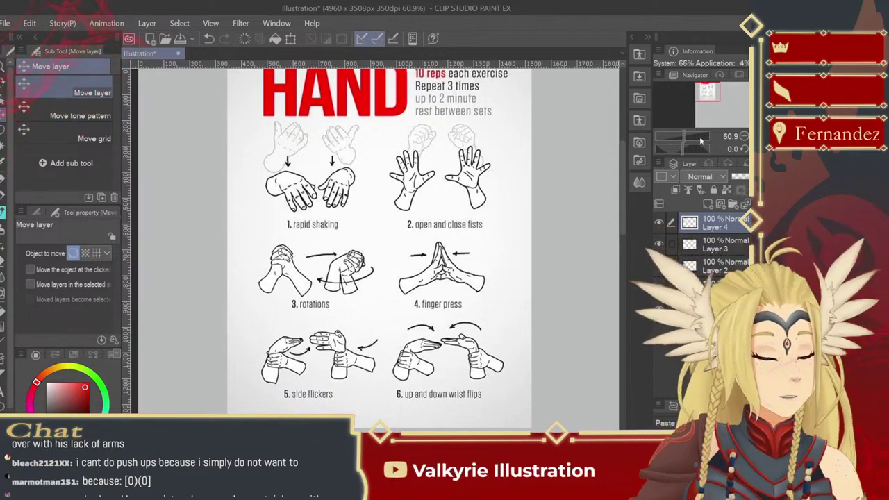
- Hide the hand exercise reference on Layer 4
click(658, 222)
click(743, 138)
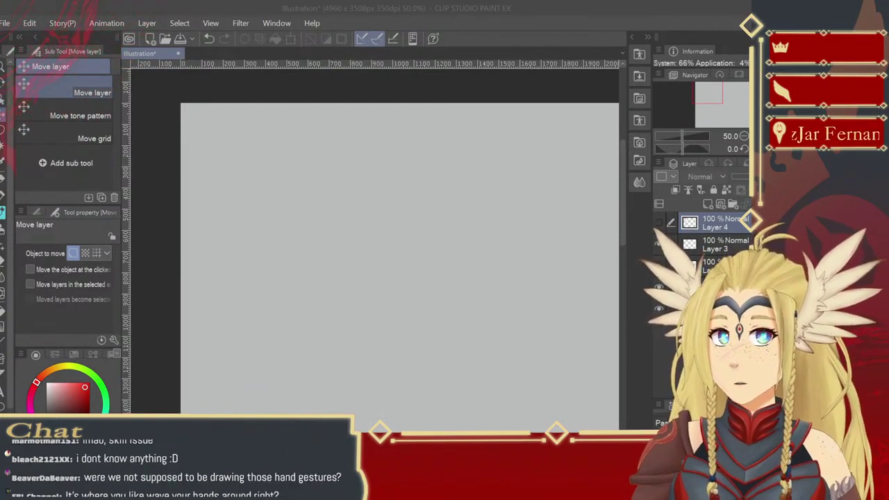
click(199, 192)
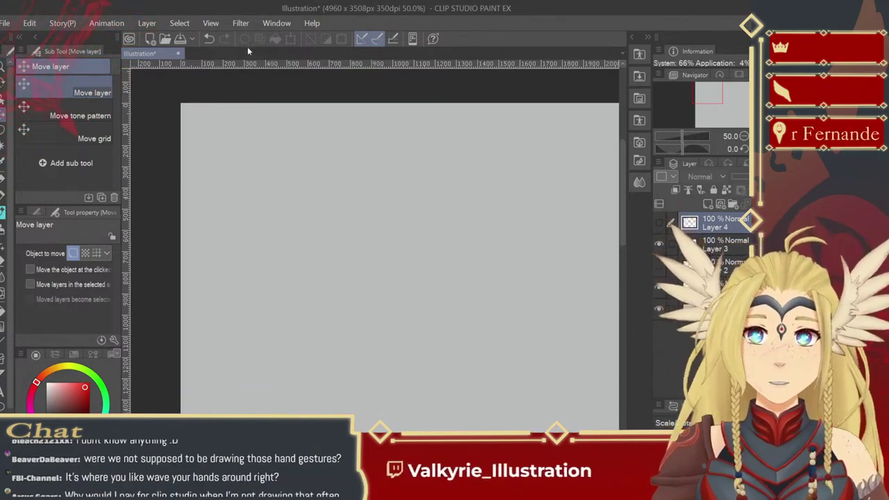
- Paste the sheet of gesture drawing examples and enlarge it from the canvas corner to nearly three times its size
key(ctrl+v)
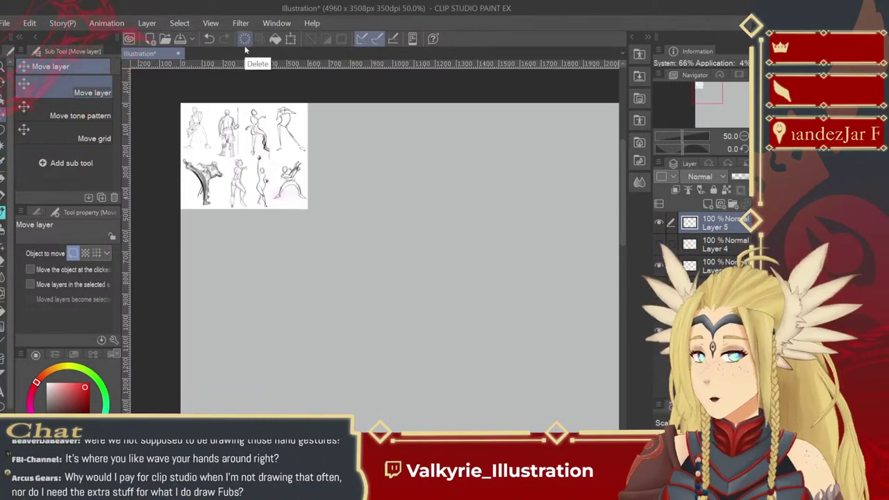
key(ctrl+t)
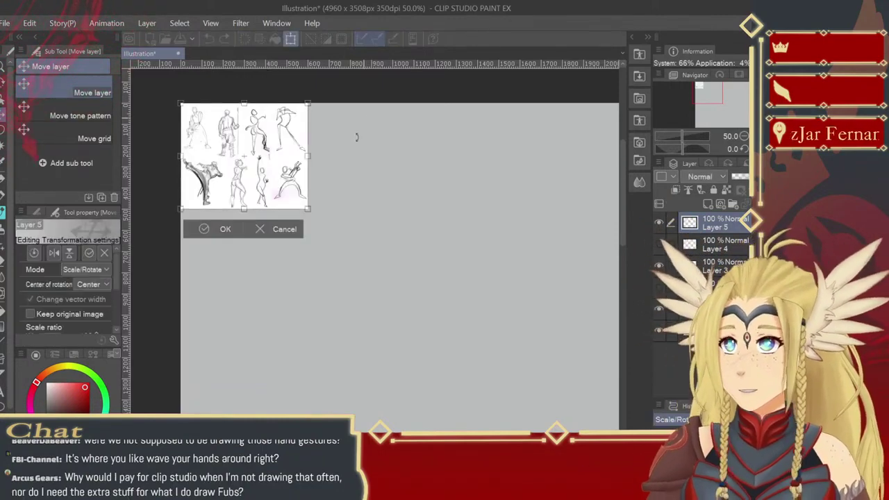
mouse_move(310, 206)
mouse_down()
mouse_move(540, 417)
mouse_move(546, 409)
mouse_up()
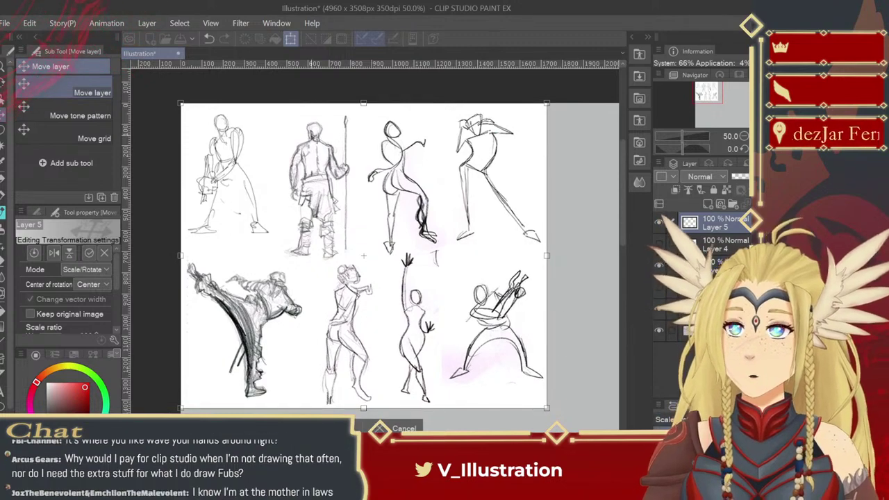
key(Return)
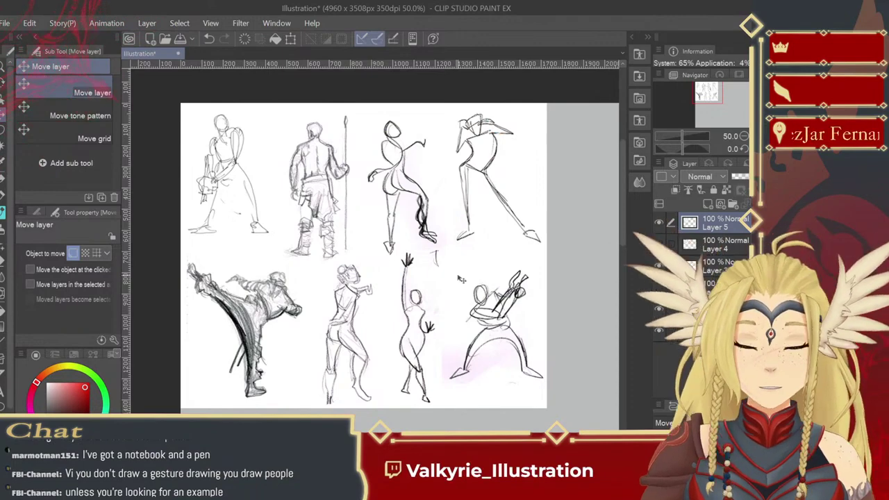
- Hide the gesture example sheet on Layer 5 and show the dancer reference photo
click(658, 219)
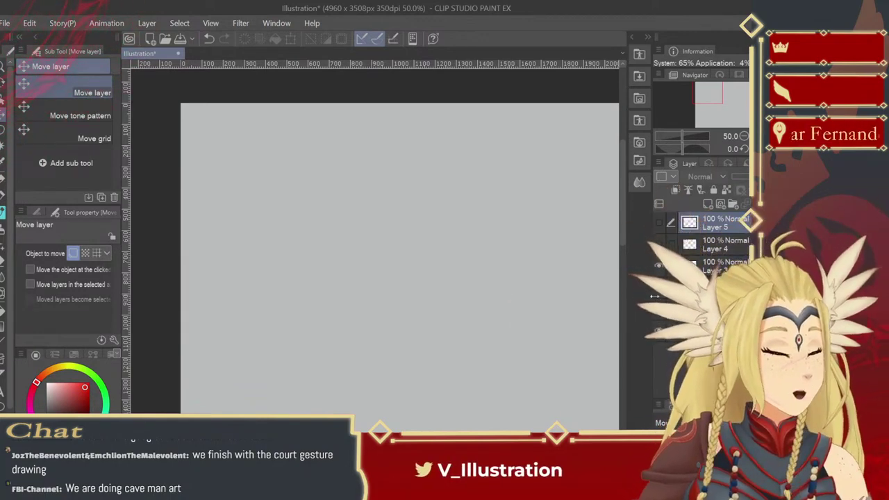
click(657, 300)
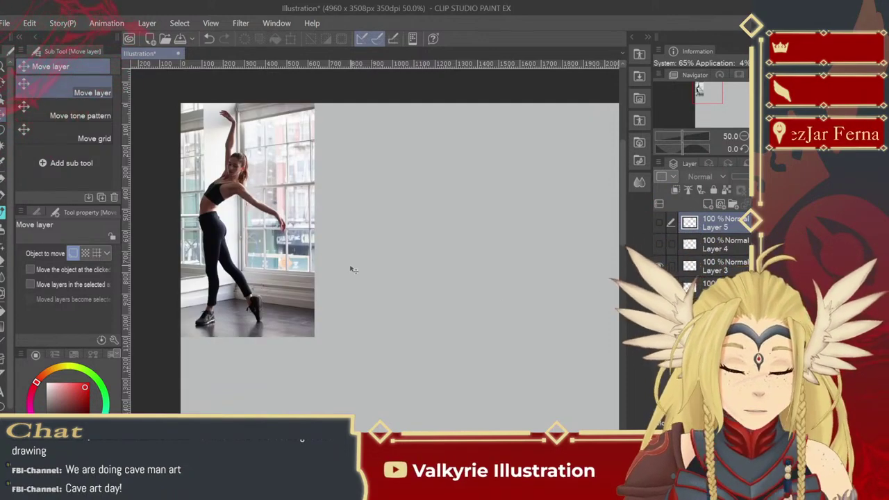
key(slash)
drag(310, 229, 393, 307)
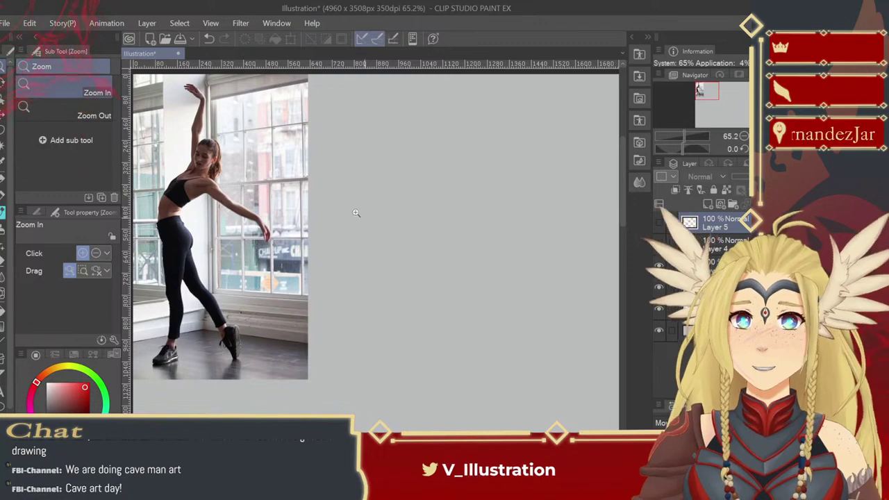
- Make Layer 3 active for sketching with the thick paint brush
key(b)
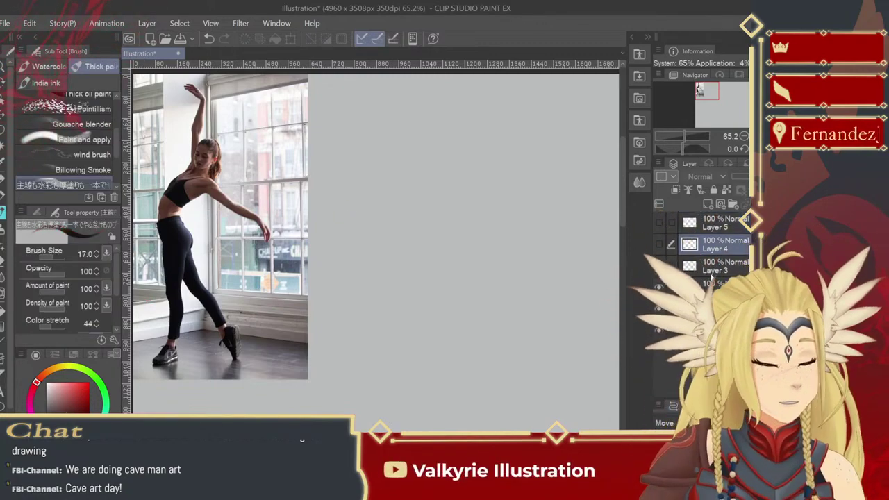
click(713, 272)
drag(397, 218, 417, 309)
key(ctrl+z)
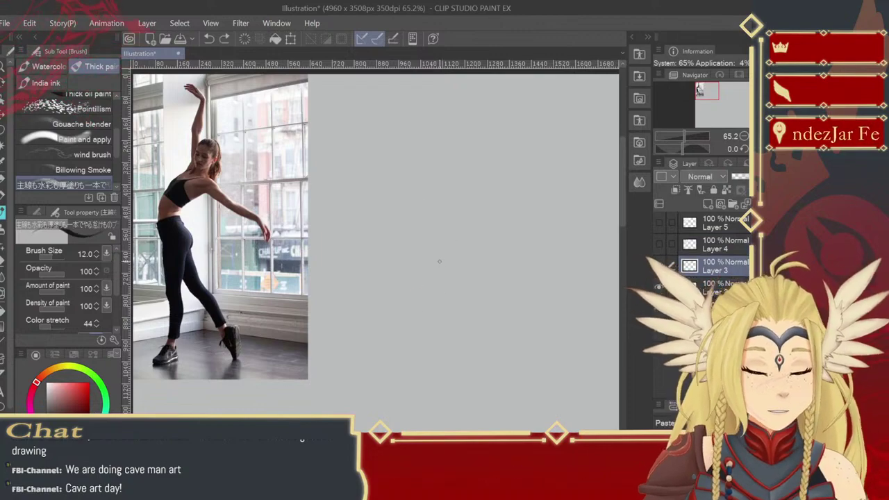
drag(413, 177, 405, 233)
key(ctrl+z)
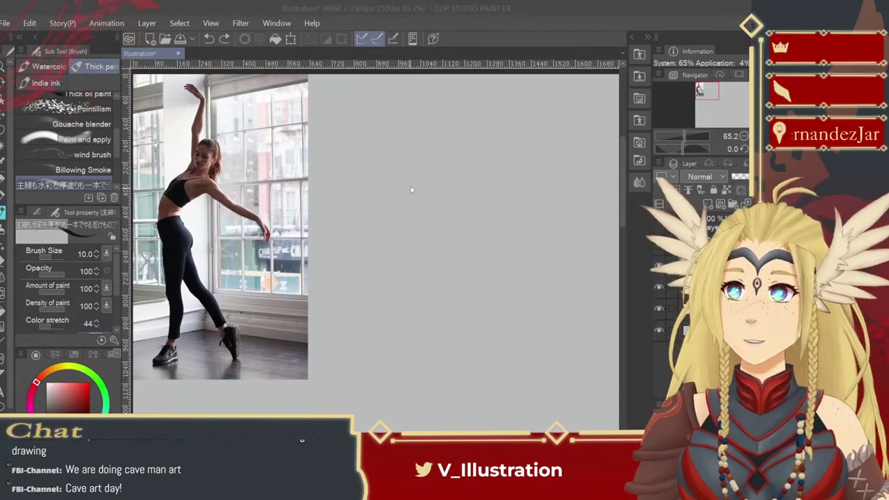
- Sketch the dancer's curved torso line of action and the straight supporting leg with its foot, using brush size 15
click(410, 187)
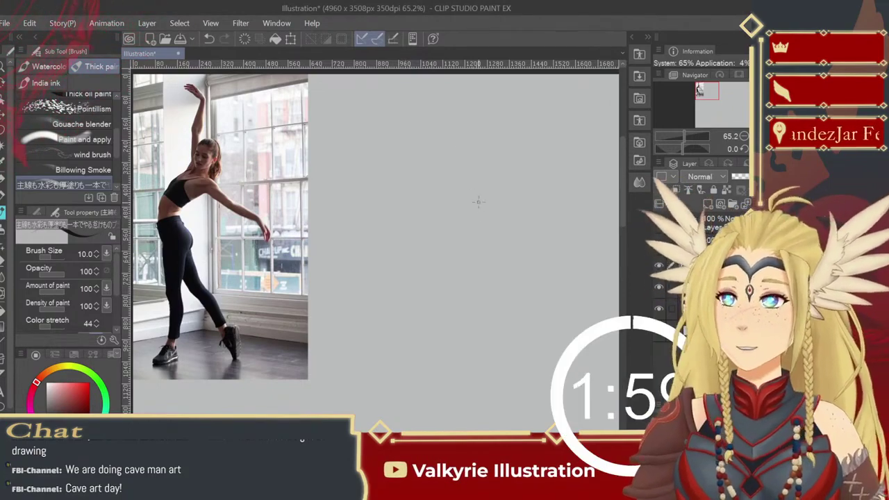
mouse_move(443, 164)
mouse_down()
mouse_move(406, 234)
mouse_move(414, 271)
mouse_up()
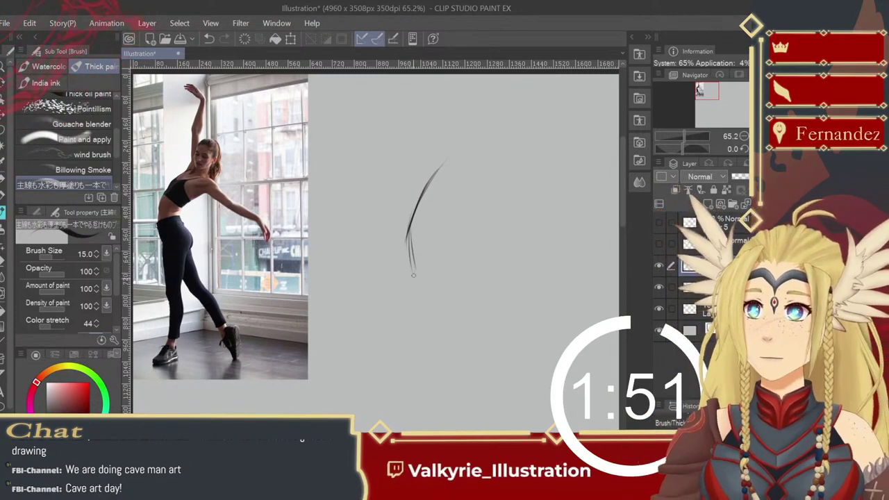
mouse_move(414, 277)
mouse_down()
mouse_move(410, 331)
mouse_move(389, 375)
mouse_up()
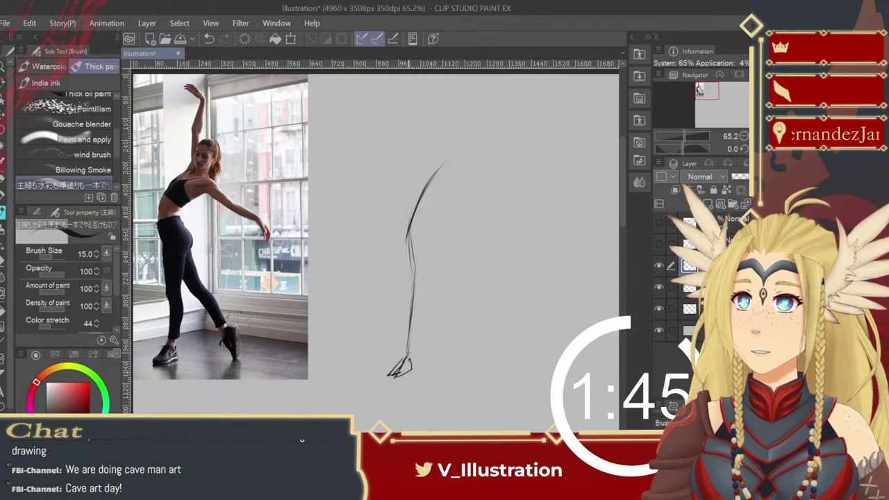
- Sketch the dancer's hip curve and the leg stretched out behind, including its pointed foot
drag(407, 230, 450, 326)
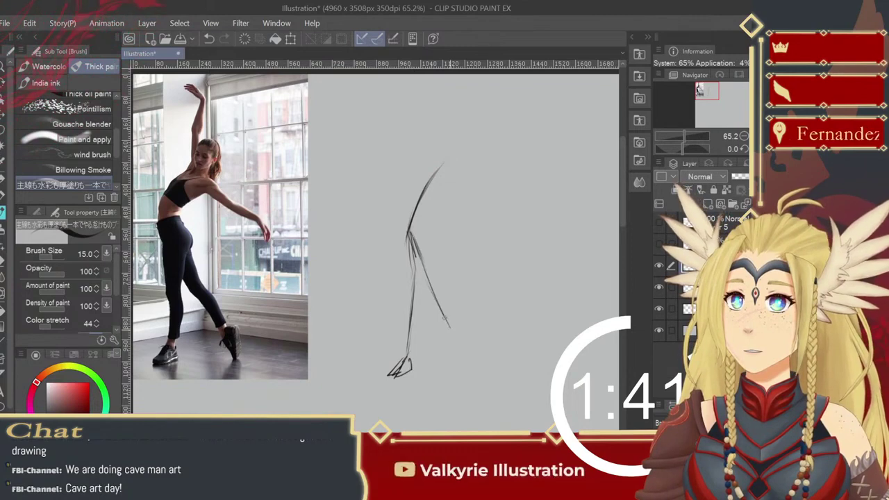
mouse_move(419, 210)
mouse_down()
mouse_move(432, 239)
mouse_move(421, 268)
mouse_up()
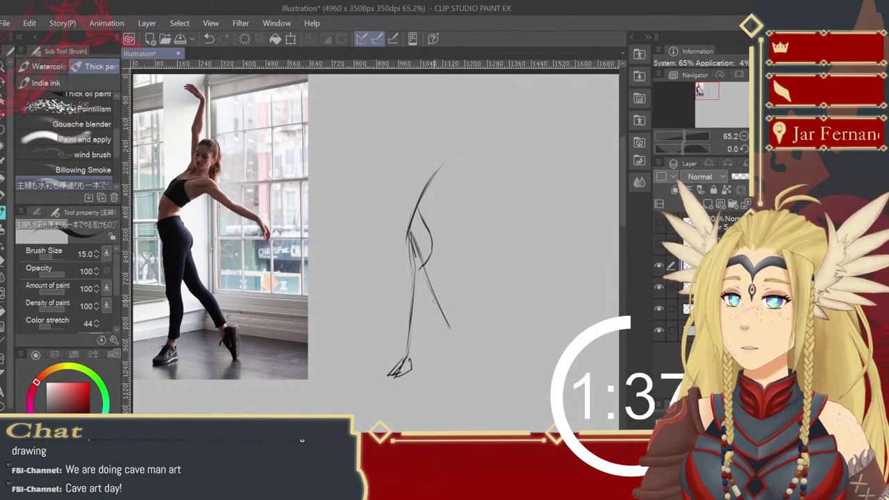
drag(449, 319, 486, 366)
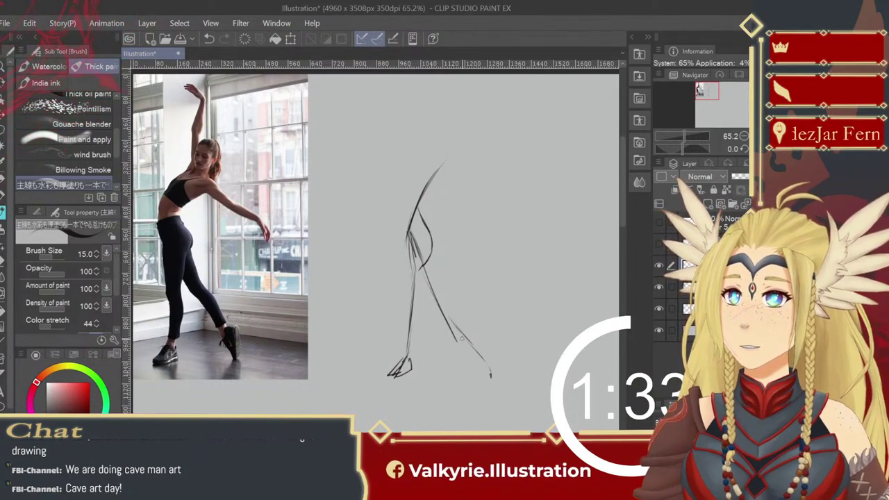
drag(473, 344, 481, 380)
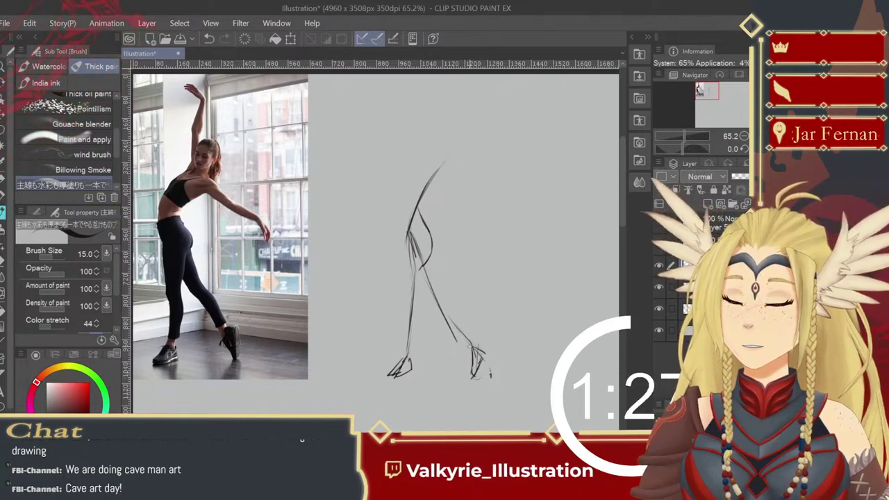
drag(470, 336, 480, 351)
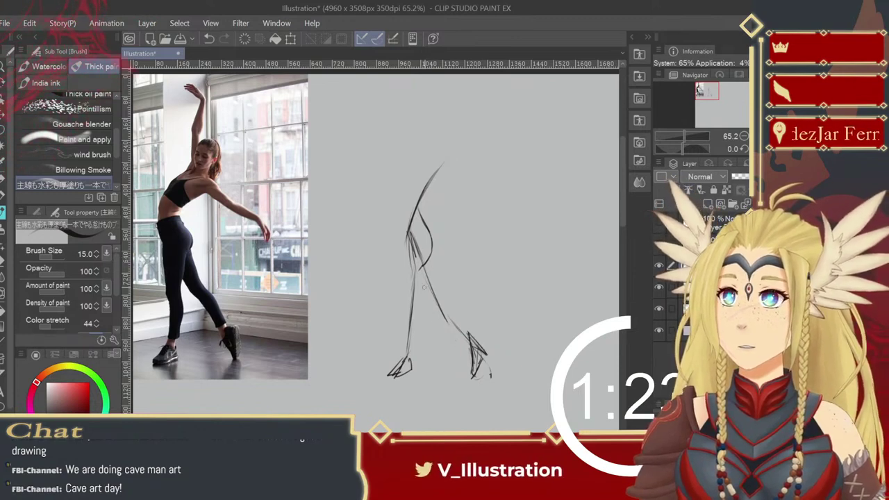
drag(446, 317, 421, 277)
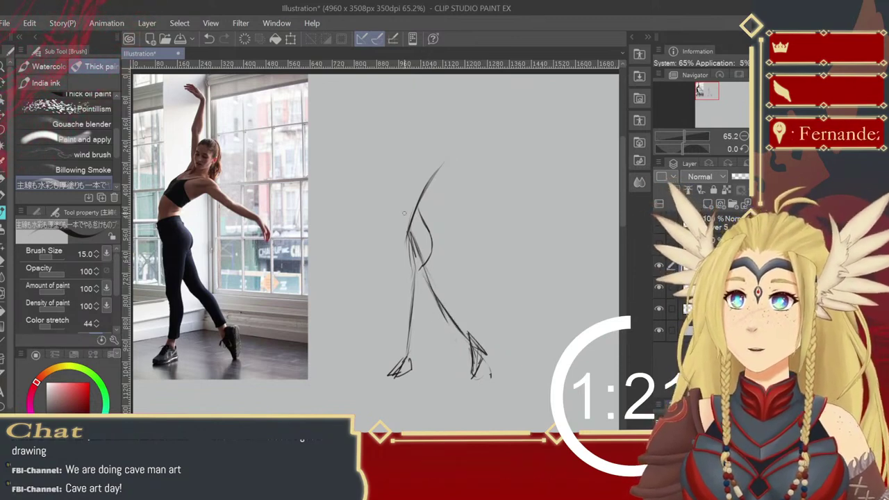
- Sketch the dancer's shoulder line and the arm extended to the side with its drooping hand
drag(437, 175, 457, 163)
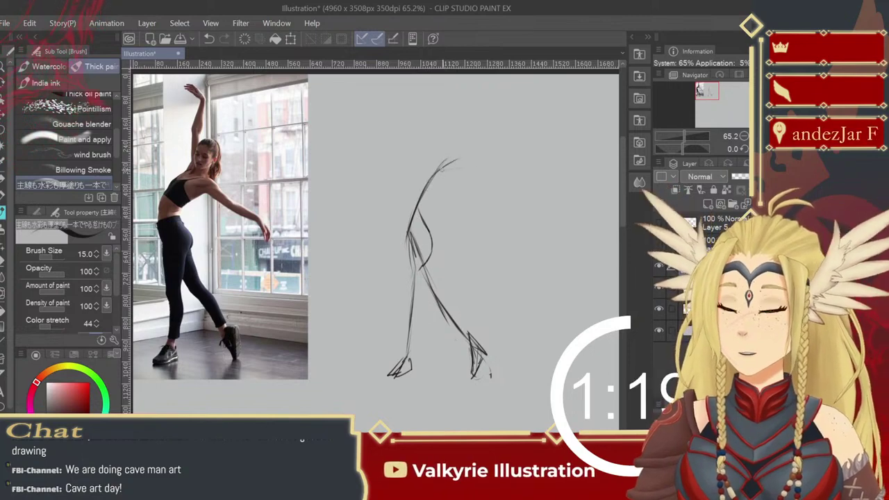
mouse_move(473, 179)
mouse_down()
mouse_move(532, 218)
mouse_move(537, 246)
mouse_up()
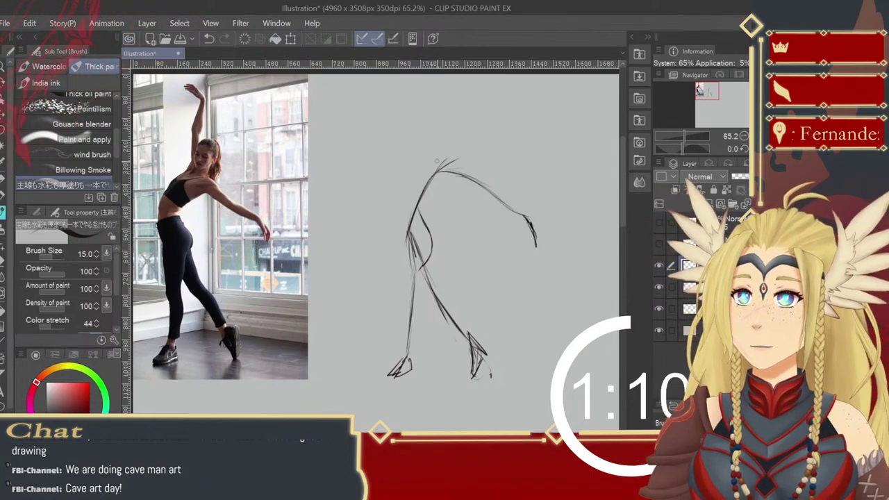
drag(438, 165, 464, 182)
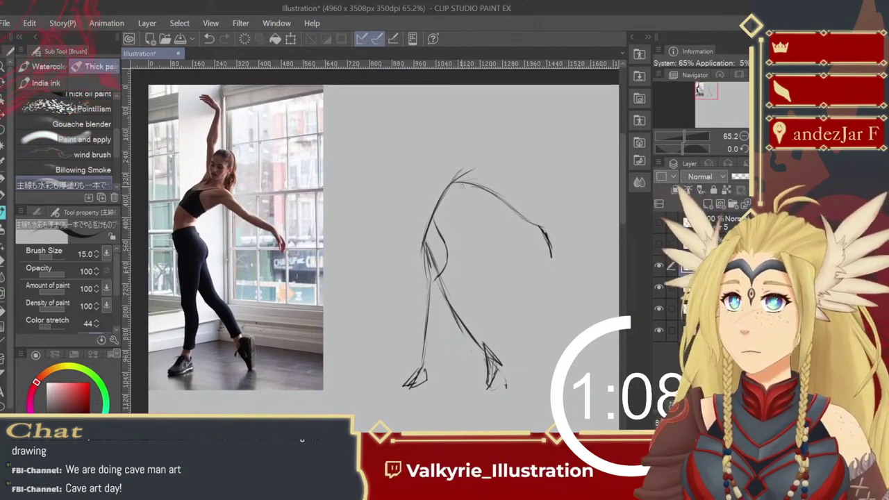
- Sketch the dancer's raised arm and a tilted oval for the head beside it
mouse_move(457, 135)
mouse_down()
mouse_move(443, 92)
mouse_move(457, 106)
mouse_move(453, 180)
mouse_up()
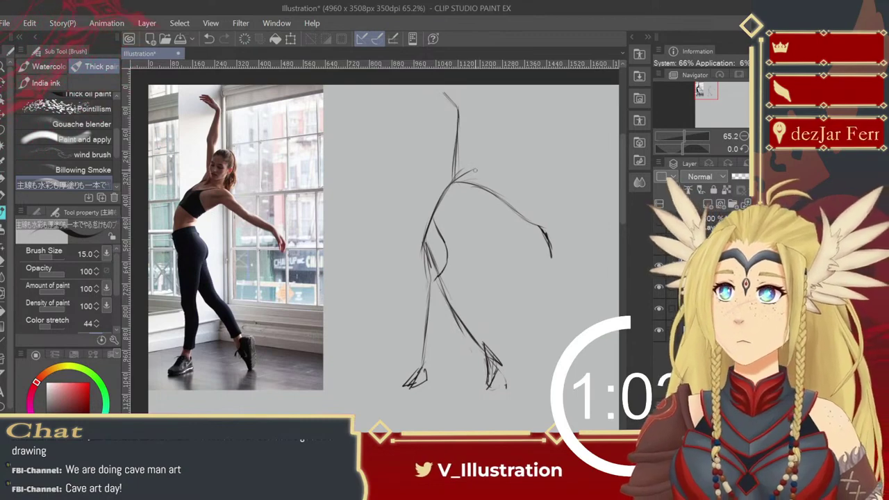
mouse_move(464, 147)
mouse_down()
mouse_move(467, 173)
mouse_move(489, 164)
mouse_up()
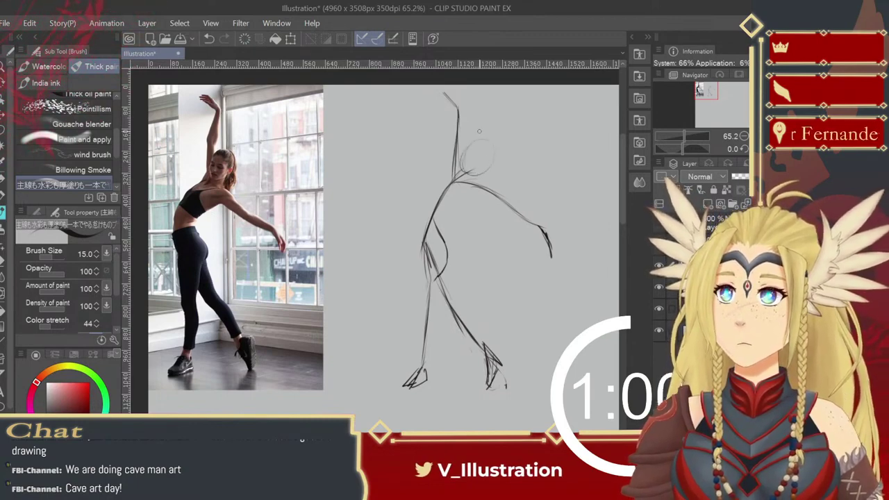
mouse_move(480, 131)
mouse_down()
mouse_move(466, 172)
mouse_move(486, 139)
mouse_up()
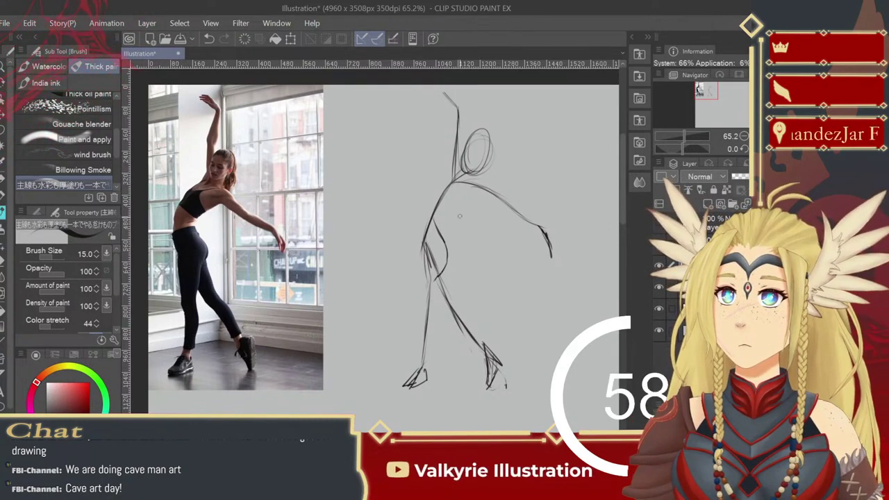
- Add contour lines along both sides of the torso and down the supporting leg to give the figure volume
drag(460, 196, 442, 225)
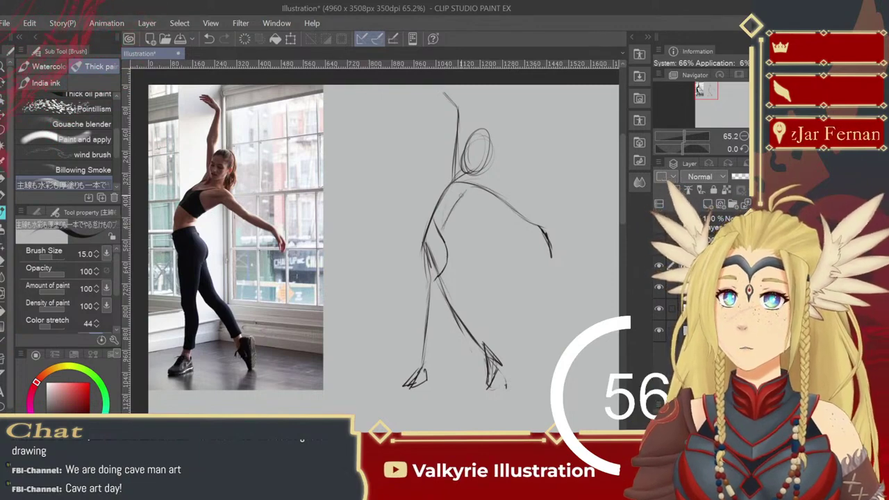
drag(437, 184, 421, 243)
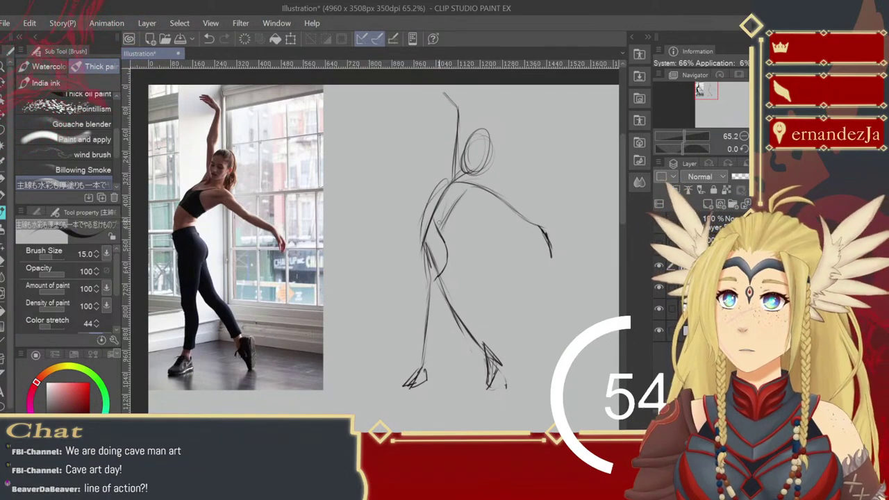
mouse_move(425, 208)
mouse_down()
mouse_move(417, 274)
mouse_move(425, 345)
mouse_up()
drag(435, 305, 422, 363)
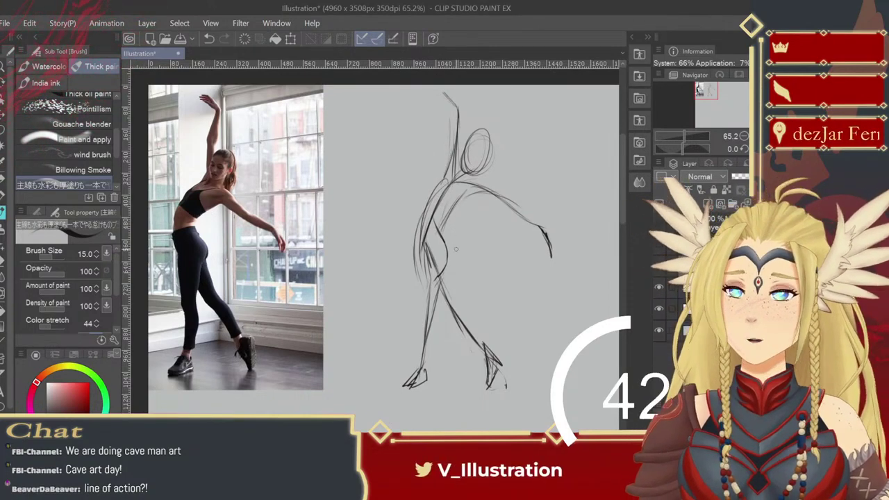
- Move the figure sketch down and slightly closer to the photo to free room above the raised arm
key(k)
drag(502, 289, 473, 317)
key(b)
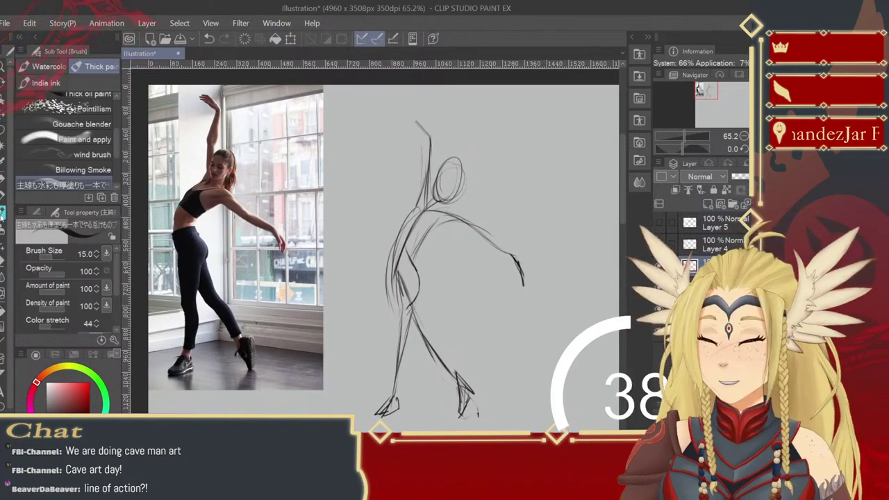
- Redraw the raised forearm and hand higher up, and reinforce the waist and hip contours
drag(419, 97, 423, 109)
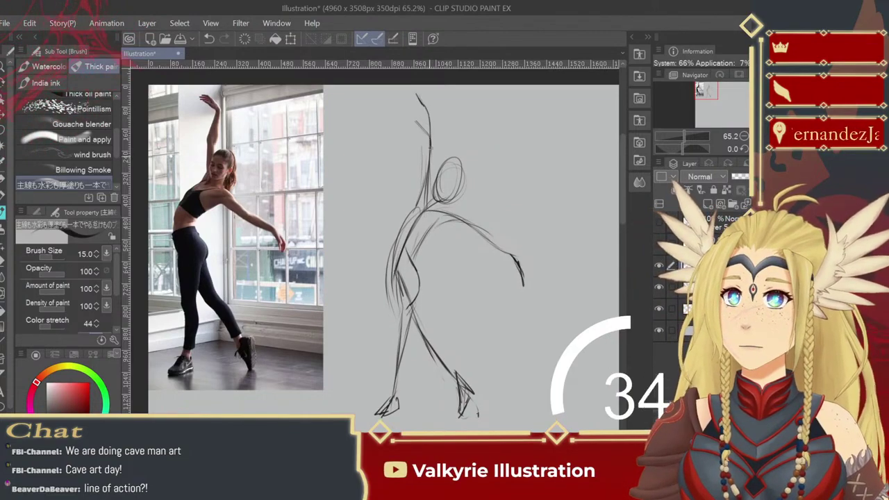
key(ctrl+z)
key(ctrl+z)
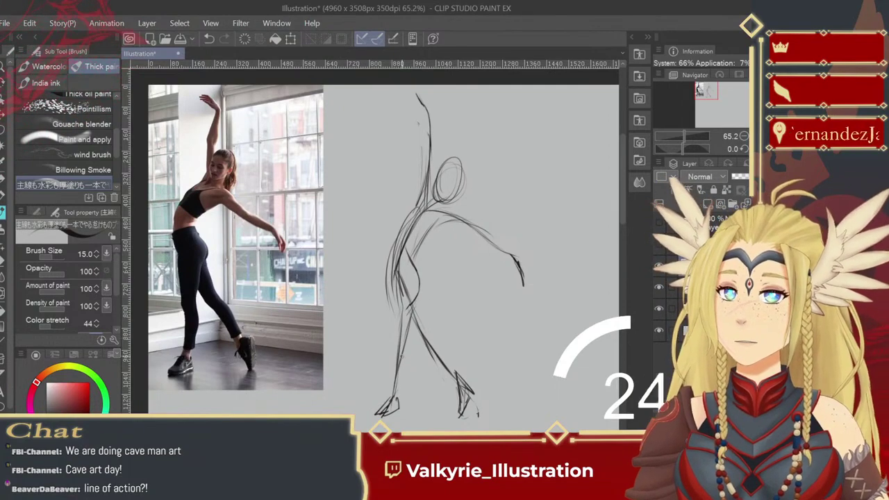
mouse_move(451, 312)
mouse_down()
mouse_move(440, 308)
mouse_move(453, 325)
mouse_move(442, 323)
mouse_up()
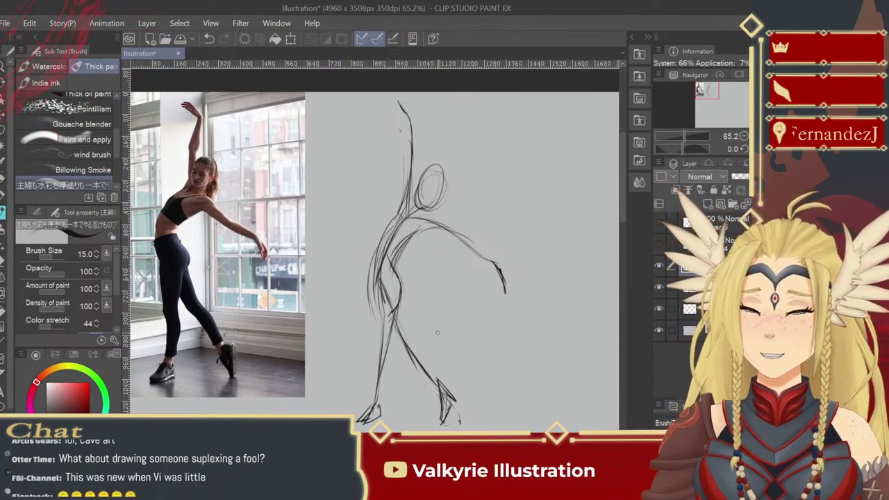
mouse_move(434, 334)
mouse_down()
mouse_move(448, 317)
mouse_move(435, 323)
mouse_move(494, 321)
mouse_move(460, 351)
mouse_move(461, 216)
mouse_move(462, 285)
mouse_up()
drag(407, 336, 298, 381)
key(ctrl+z)
- Move the finished figure sketch below the dancer photo, near the canvas's left edge
click(11, 118)
mouse_move(547, 235)
mouse_down()
mouse_move(404, 327)
mouse_move(516, 264)
mouse_move(393, 354)
mouse_move(338, 377)
mouse_move(345, 352)
mouse_move(458, 375)
mouse_move(486, 368)
mouse_move(488, 335)
mouse_move(445, 292)
mouse_move(356, 308)
mouse_up()
scroll(489, 335, down, 5)
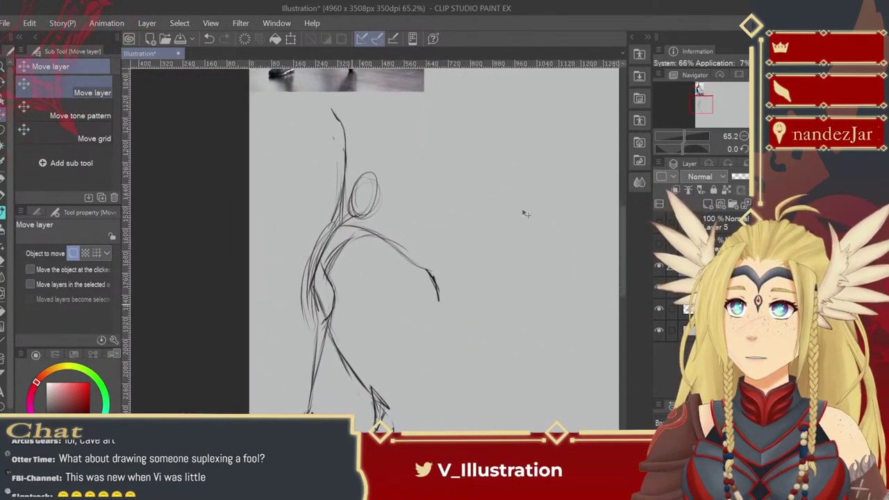
- Start a second gesture sketch beside the dancer photo with a curved back line and two lines for the spread legs
scroll(355, 308, up, 10)
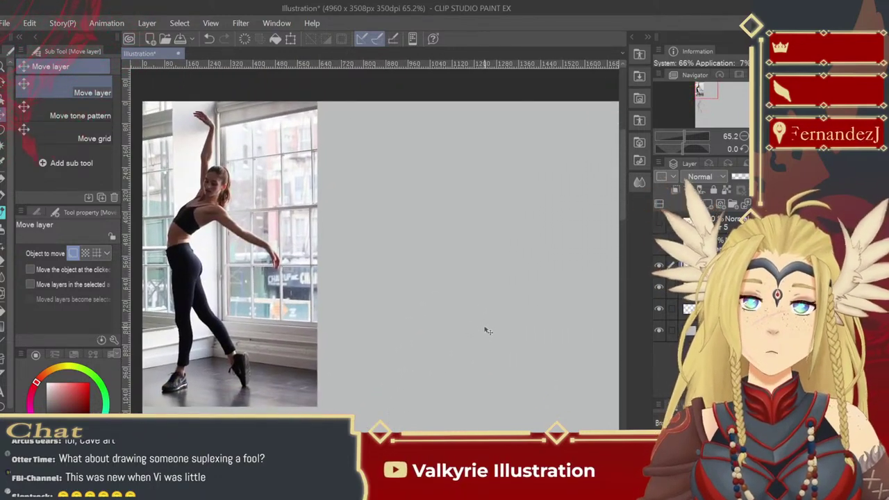
scroll(484, 324, down, 2)
scroll(487, 313, up, 1)
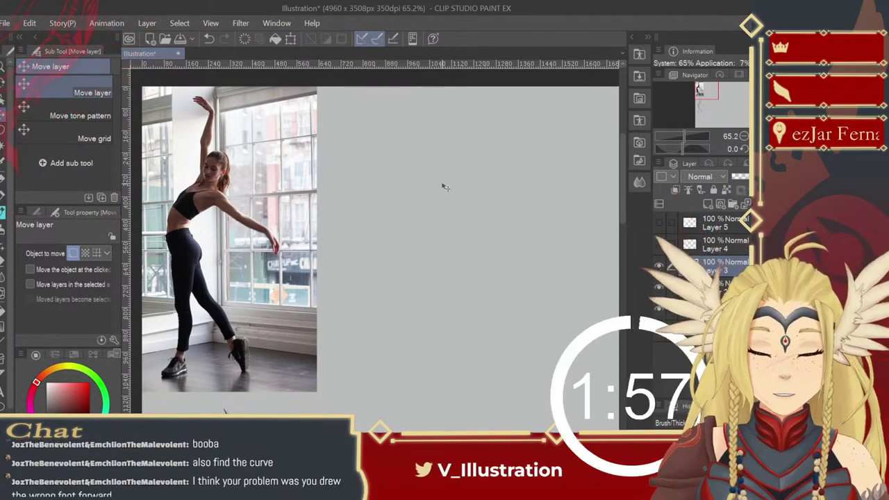
key(b)
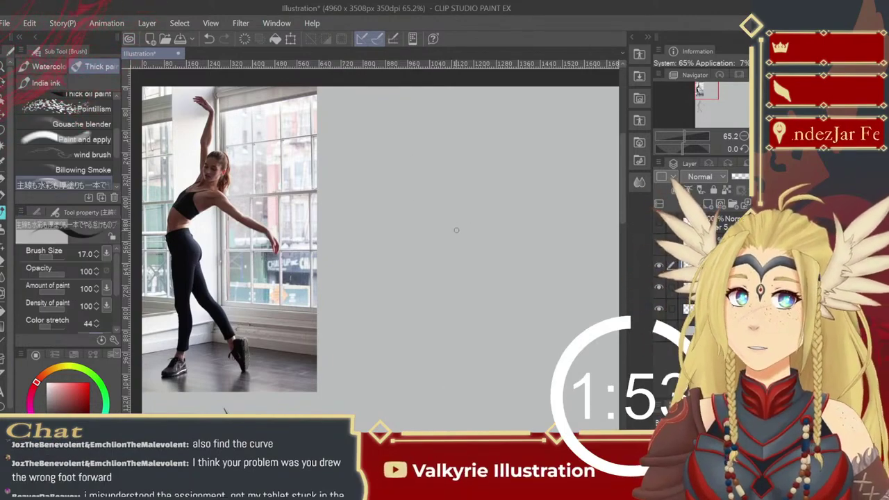
mouse_move(465, 178)
mouse_down()
mouse_move(426, 207)
mouse_move(419, 263)
mouse_up()
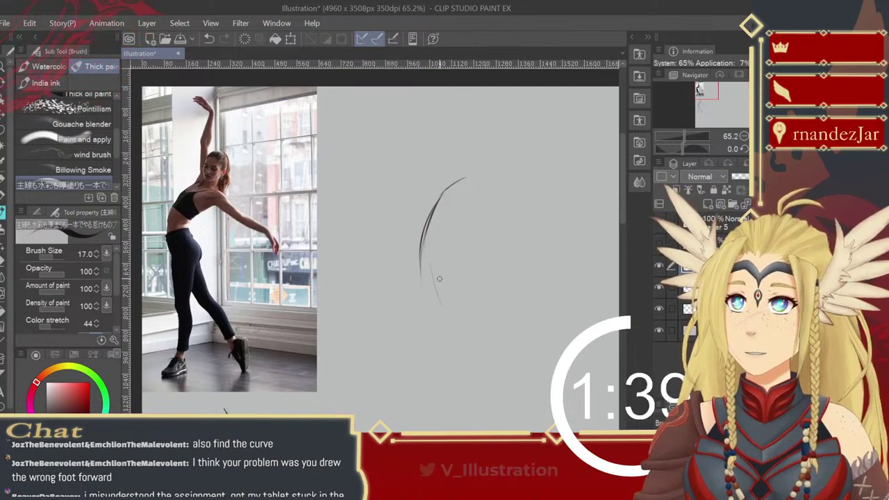
mouse_move(425, 251)
mouse_down()
mouse_move(468, 346)
mouse_move(488, 364)
mouse_up()
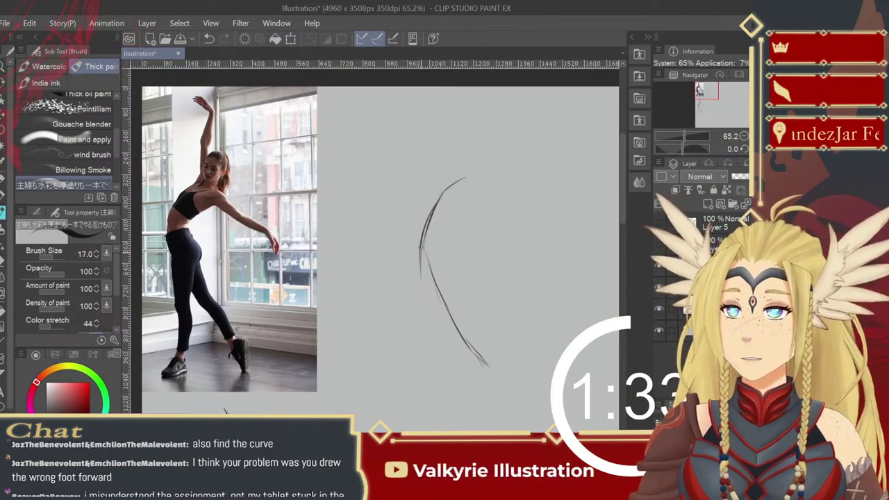
drag(419, 271, 415, 317)
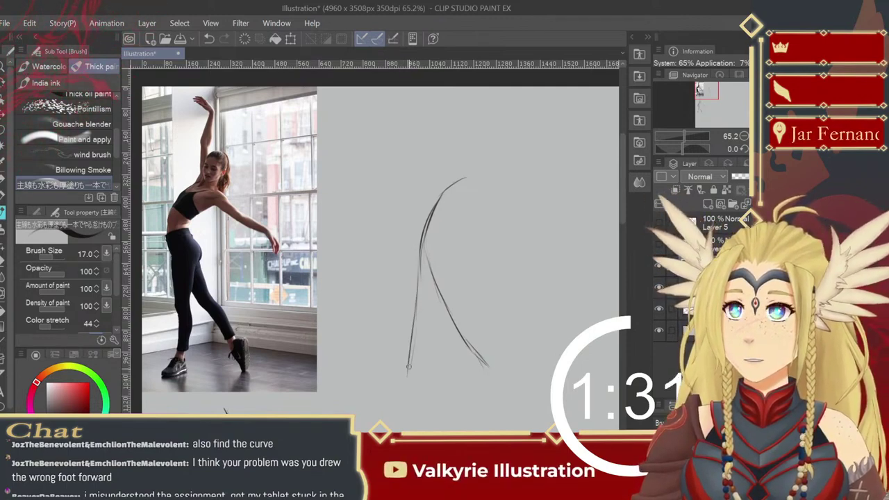
- Add the feet to both legs and extend the shoulder curve into the outstretched arm and its drooping hand
mouse_move(380, 394)
mouse_down()
mouse_move(404, 382)
mouse_move(409, 363)
mouse_up()
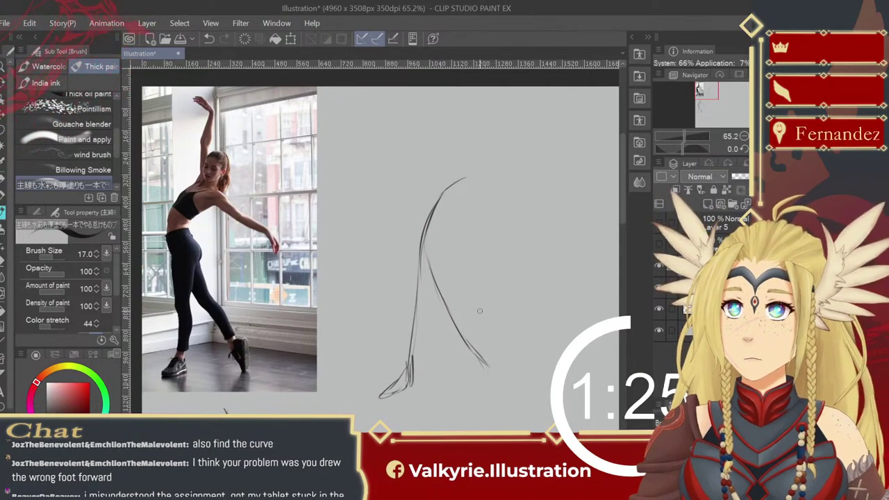
drag(480, 350, 491, 383)
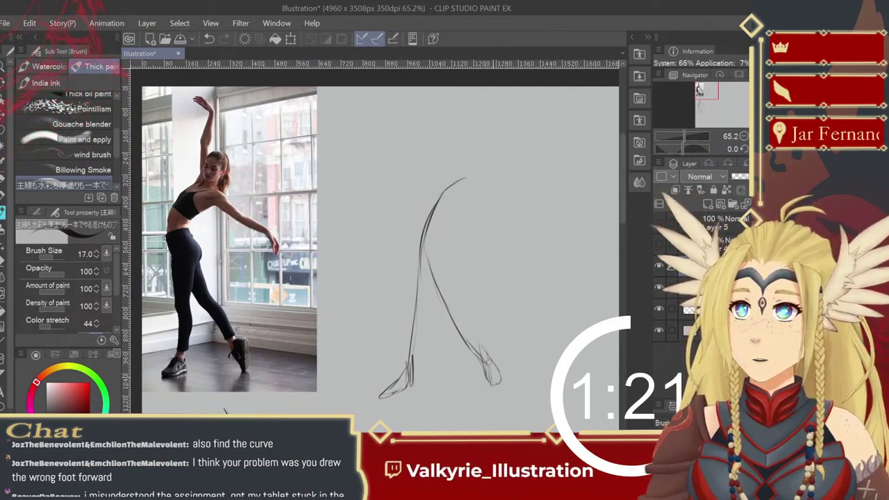
mouse_move(487, 348)
mouse_down()
mouse_move(486, 387)
mouse_move(495, 390)
mouse_up()
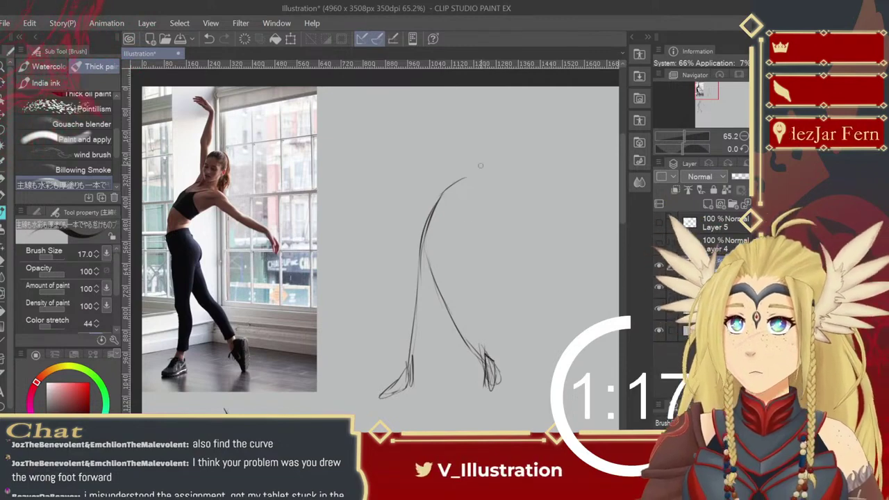
drag(448, 193, 472, 179)
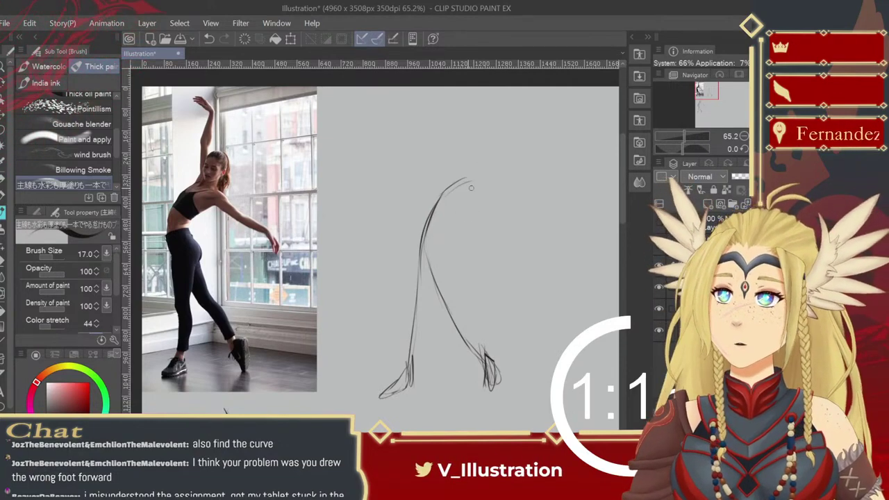
mouse_move(437, 205)
mouse_down()
mouse_move(470, 184)
mouse_move(507, 198)
mouse_move(495, 188)
mouse_move(569, 214)
mouse_move(503, 196)
mouse_move(576, 226)
mouse_move(537, 213)
mouse_move(566, 240)
mouse_up()
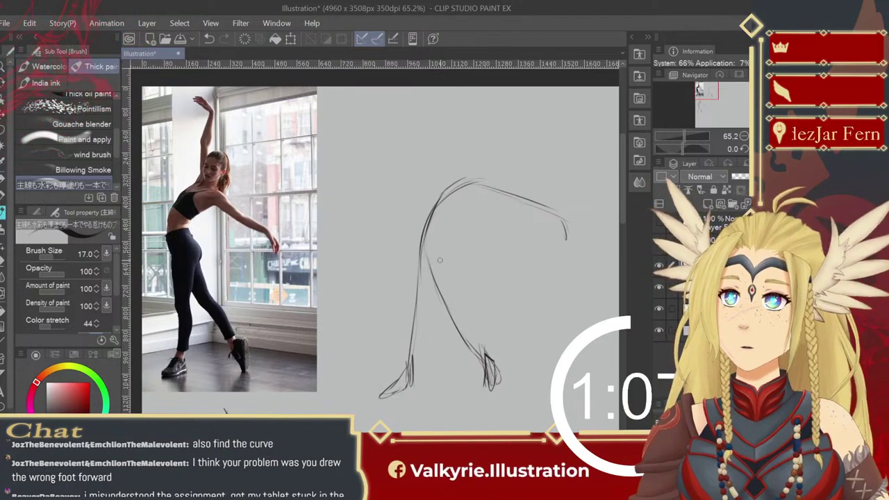
- Add a second contour to the extended rear leg and darken its foot with repeated strokes
mouse_move(424, 245)
mouse_down()
mouse_move(439, 295)
mouse_move(495, 355)
mouse_up()
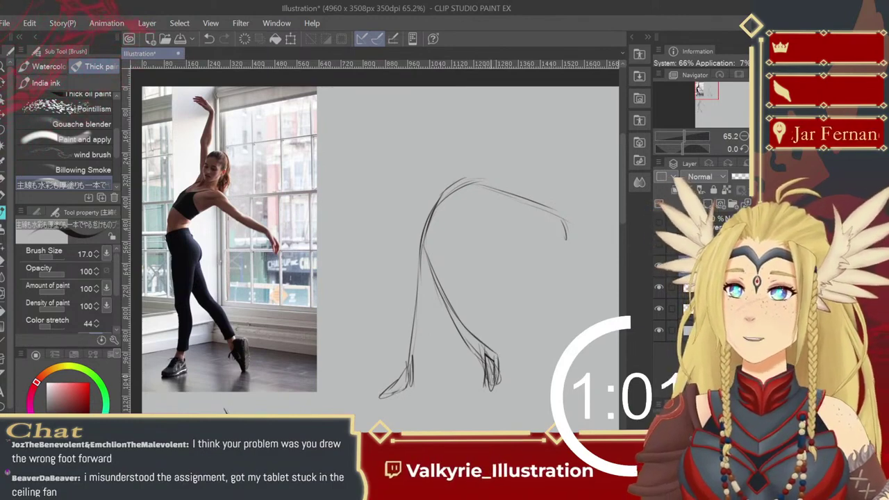
drag(486, 358, 503, 389)
drag(497, 362, 503, 380)
drag(493, 347, 501, 393)
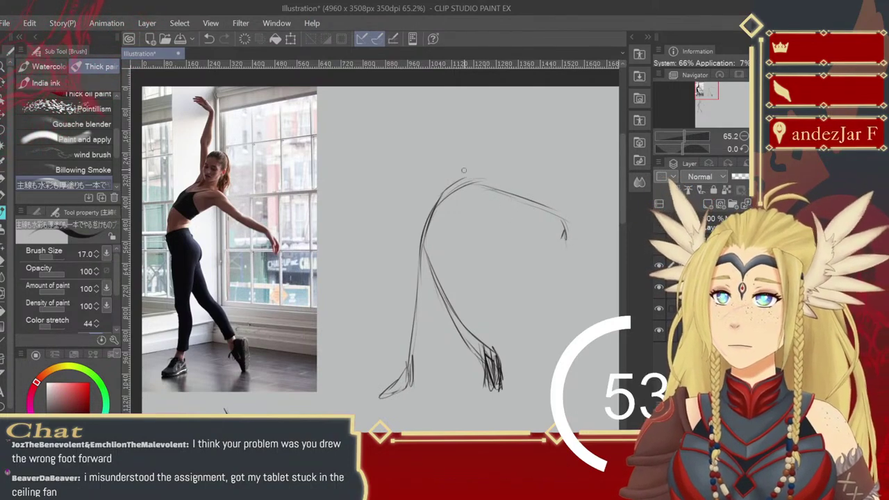
- Draw the raised arm with its bent hand and the neck and oval head, reinforcing the spine and shoulder curve
drag(469, 140, 465, 169)
mouse_move(464, 113)
mouse_down()
mouse_move(447, 85)
mouse_move(472, 101)
mouse_up()
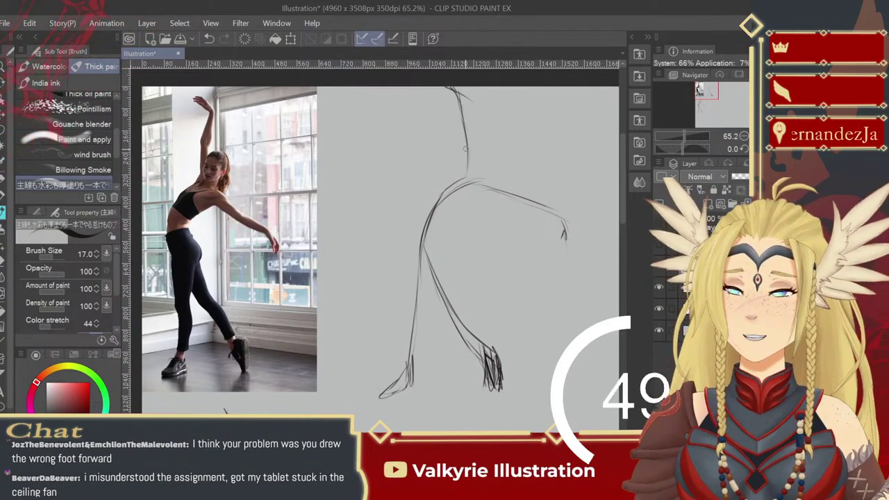
mouse_move(436, 207)
mouse_down()
mouse_move(423, 265)
mouse_move(423, 250)
mouse_up()
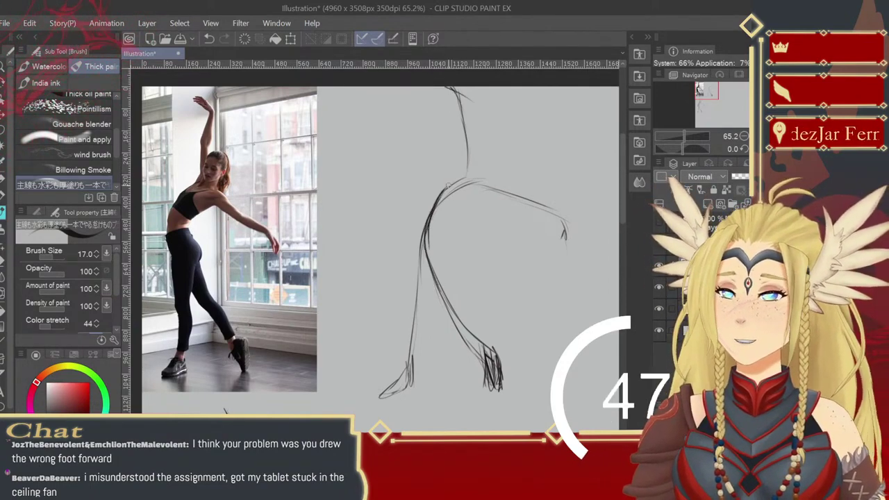
drag(470, 182, 486, 166)
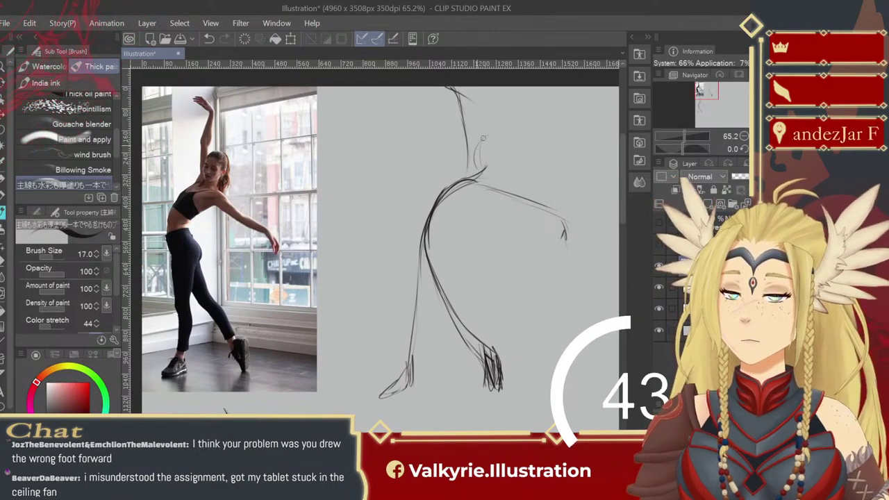
mouse_move(489, 134)
mouse_down()
mouse_move(472, 164)
mouse_move(495, 139)
mouse_up()
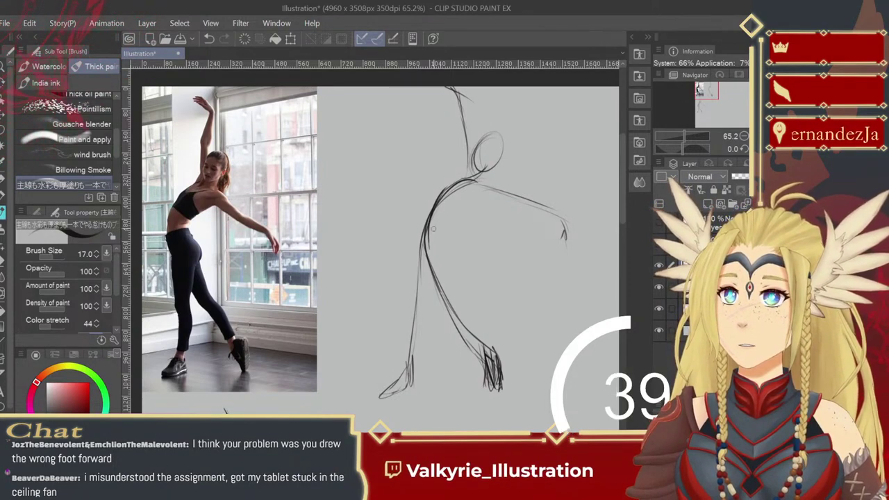
- Outline the chest and upper back around the spine curve and sketch a short curved belly line above the hips
mouse_move(432, 211)
mouse_down()
mouse_move(455, 215)
mouse_move(486, 199)
mouse_up()
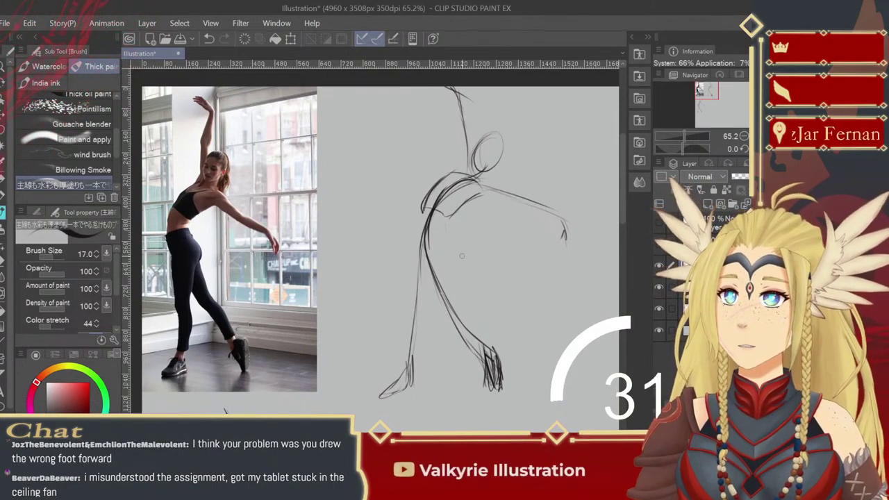
drag(445, 231, 454, 251)
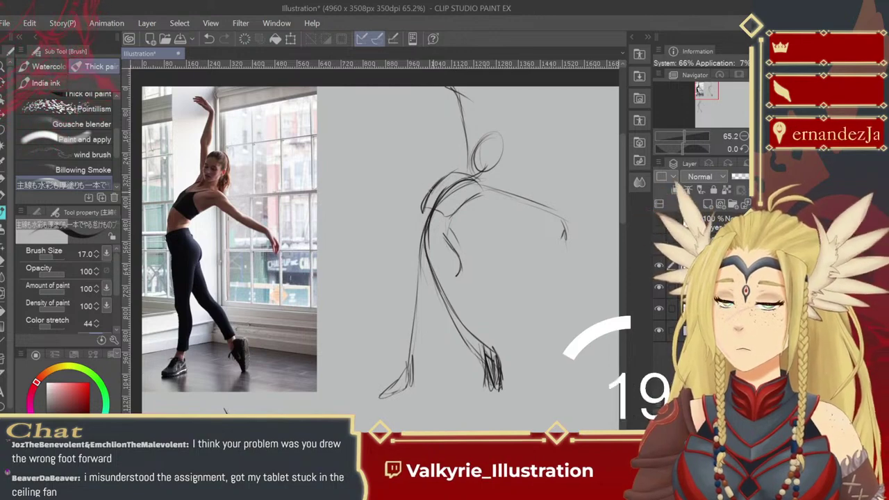
drag(450, 234, 456, 276)
drag(438, 224, 443, 265)
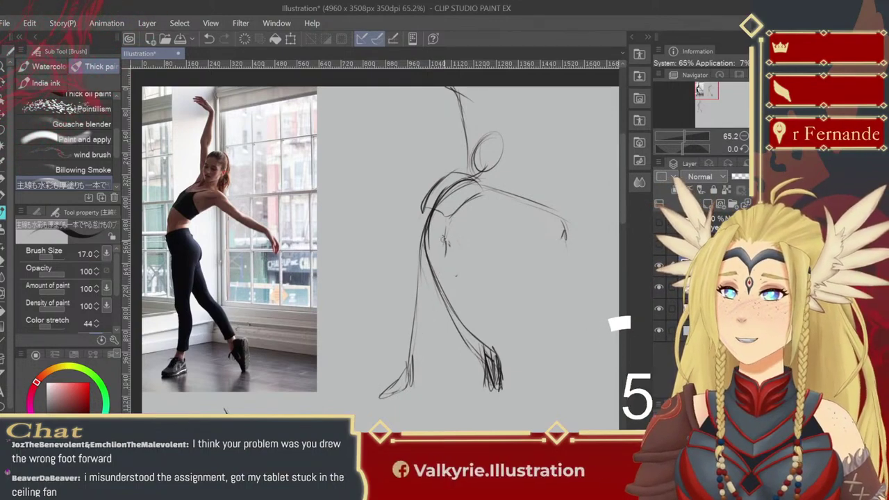
drag(445, 236, 437, 262)
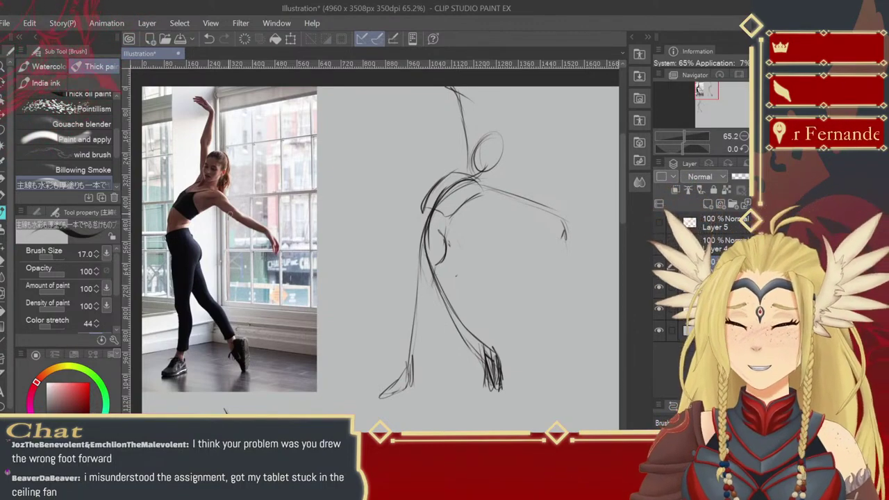
- Lasso the second figure, move it below the photo beside the first sketch, and clear the selection
key(m)
mouse_move(433, 81)
mouse_down()
mouse_move(331, 228)
mouse_move(358, 422)
mouse_up()
mouse_move(542, 393)
mouse_down()
mouse_move(590, 239)
mouse_move(555, 132)
mouse_move(472, 85)
mouse_move(428, 87)
mouse_up()
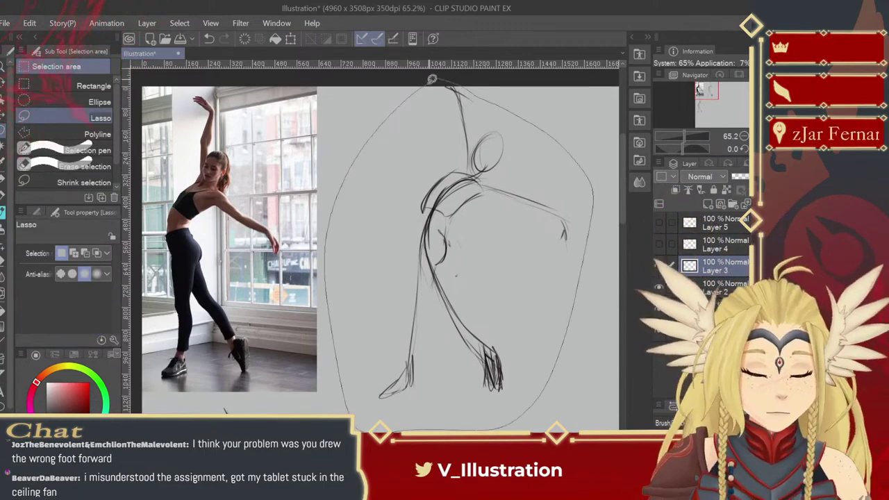
key(k)
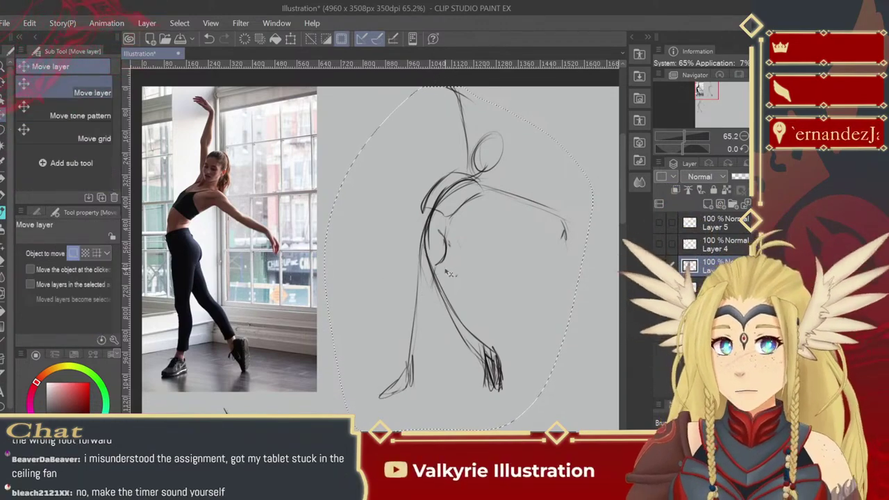
mouse_move(462, 296)
mouse_down()
mouse_move(425, 130)
mouse_move(415, 272)
mouse_move(423, 264)
mouse_up()
drag(463, 225, 440, 322)
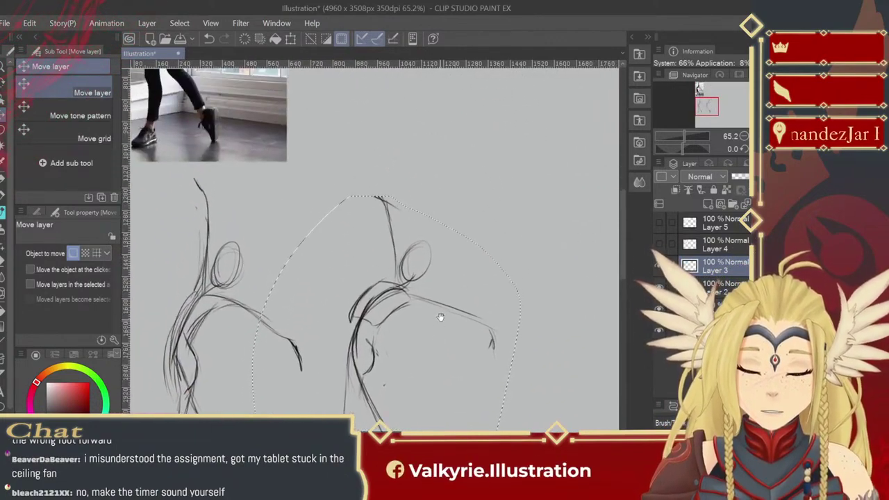
key(ctrl+d)
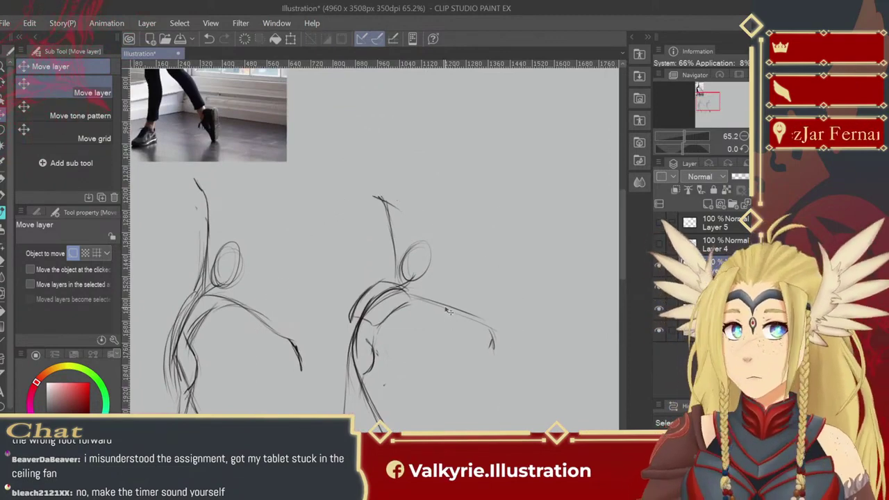
- Start a third gesture sketch beside the dancer photo by building up the curved line of the back
mouse_move(459, 248)
mouse_down()
mouse_move(450, 326)
mouse_move(468, 357)
mouse_move(476, 340)
mouse_move(466, 368)
mouse_move(494, 340)
mouse_up()
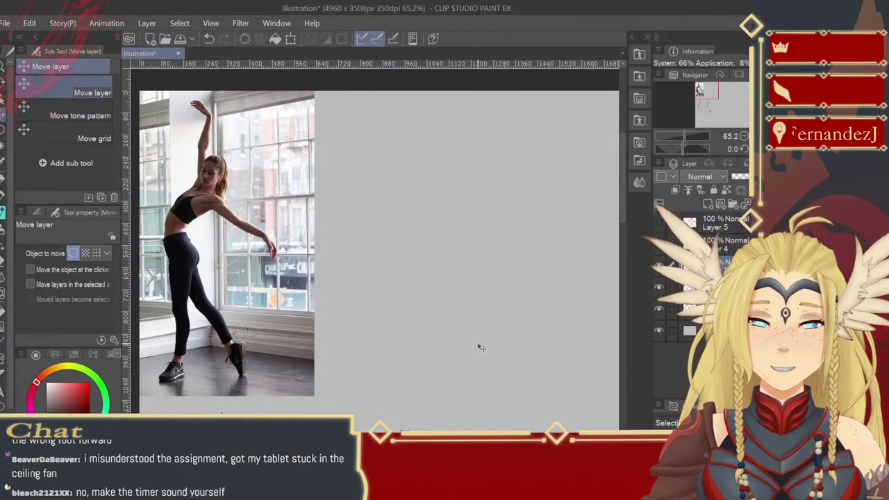
drag(427, 323, 454, 337)
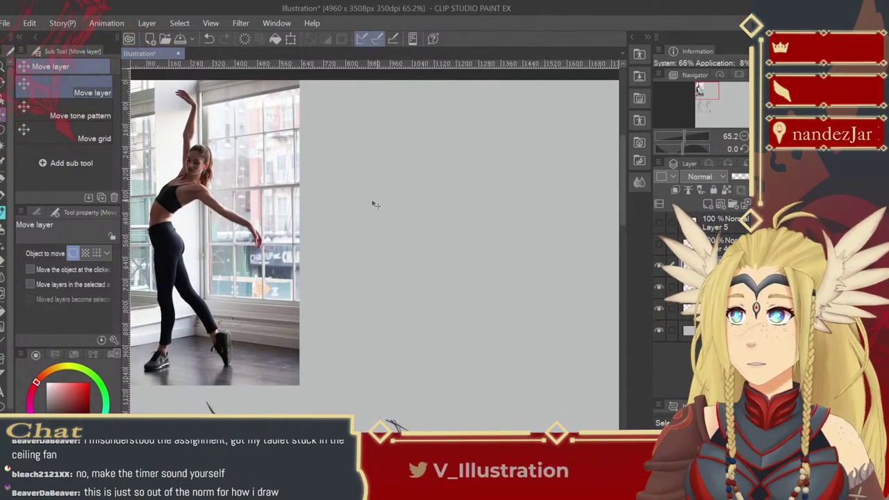
key(b)
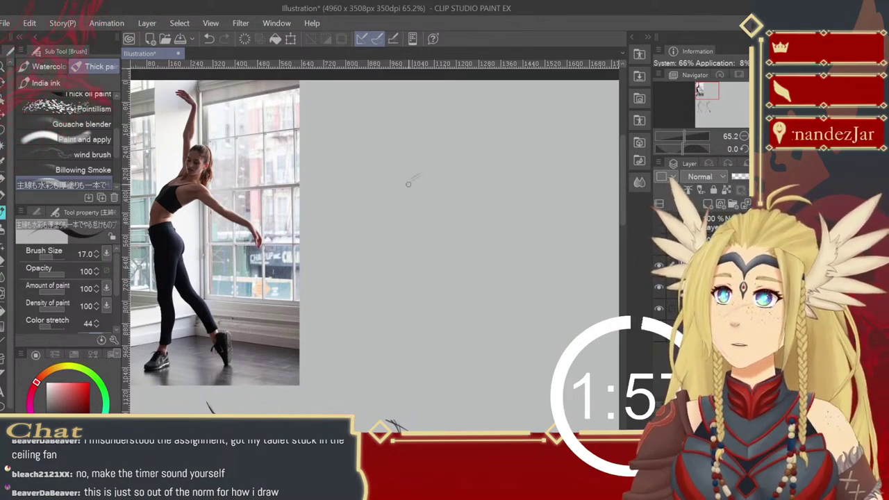
drag(400, 189, 381, 222)
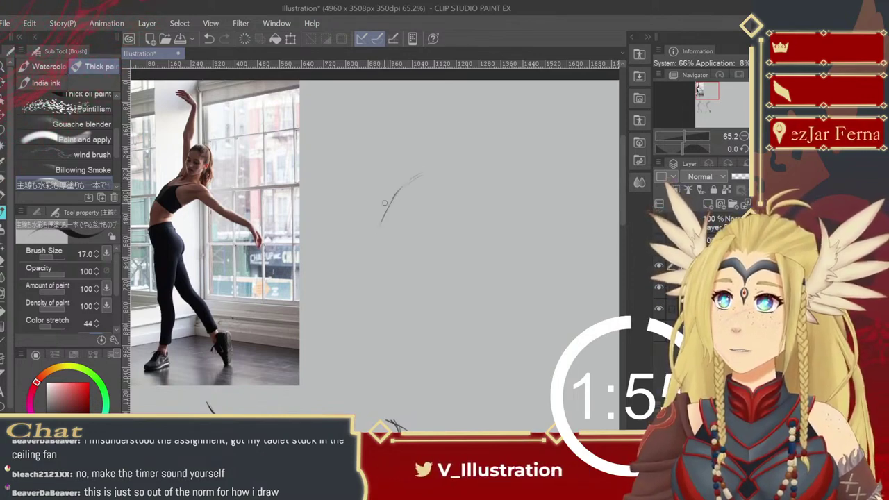
mouse_move(402, 187)
mouse_down()
mouse_move(379, 269)
mouse_move(384, 212)
mouse_move(377, 274)
mouse_up()
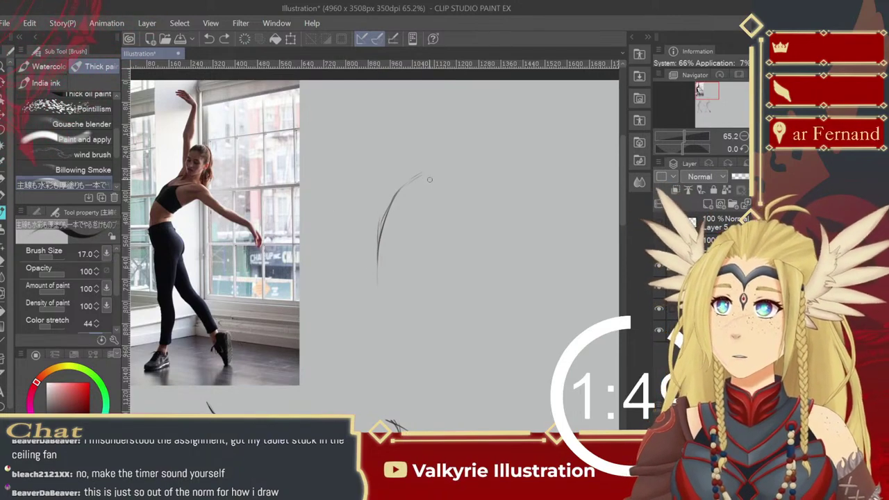
drag(398, 197, 377, 262)
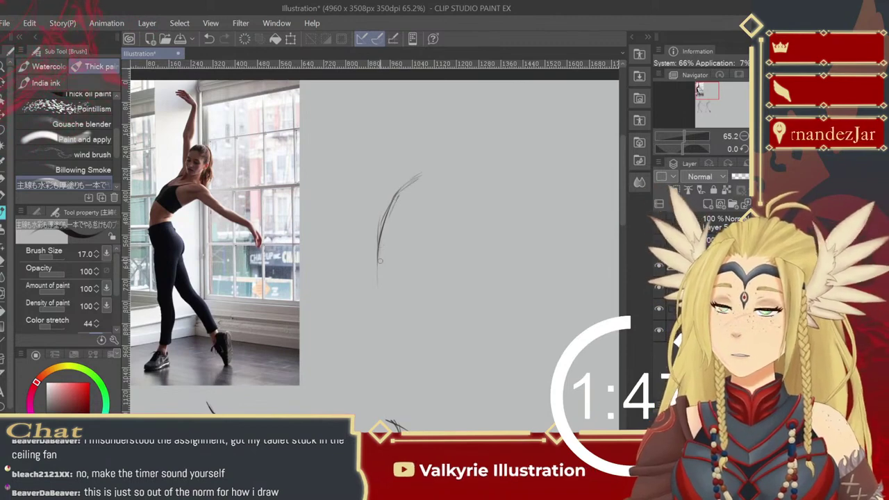
key(ctrl+z)
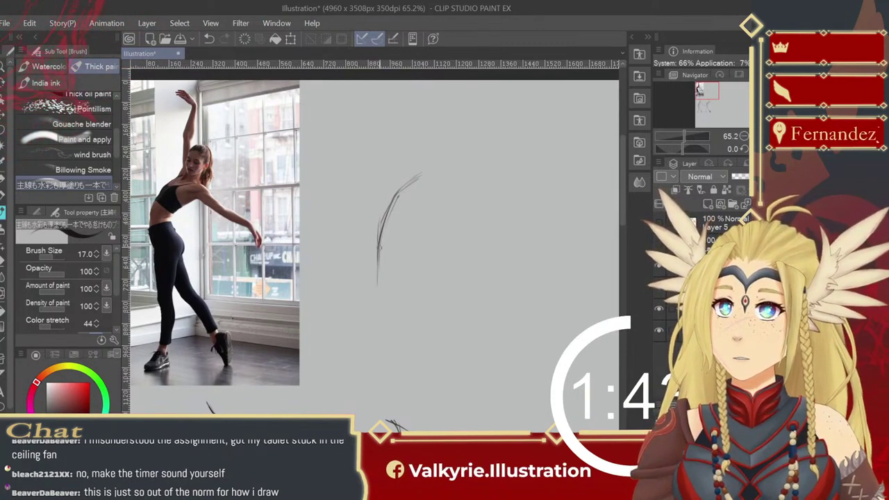
- Draw the standing leg and foot below the back curve, plus the shoulder line, outstretched arm with hand, and a vertical raised-arm line
drag(386, 263, 388, 316)
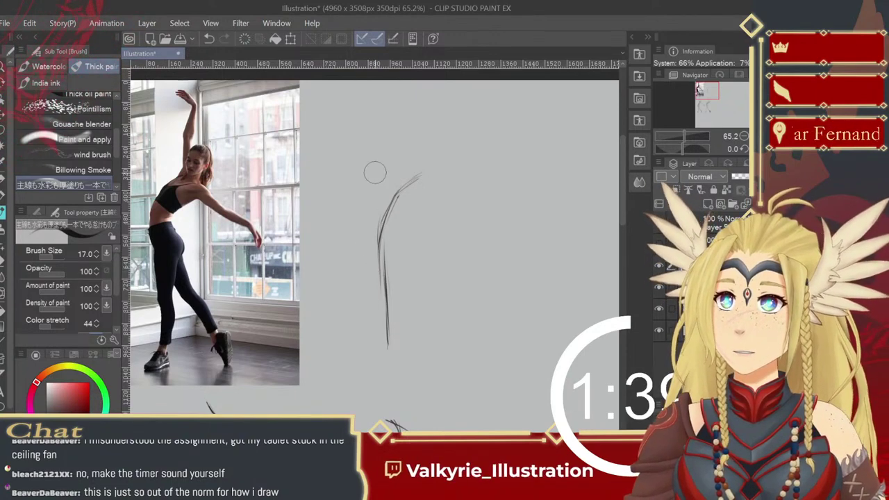
mouse_move(382, 335)
mouse_down()
mouse_move(386, 351)
mouse_move(360, 387)
mouse_up()
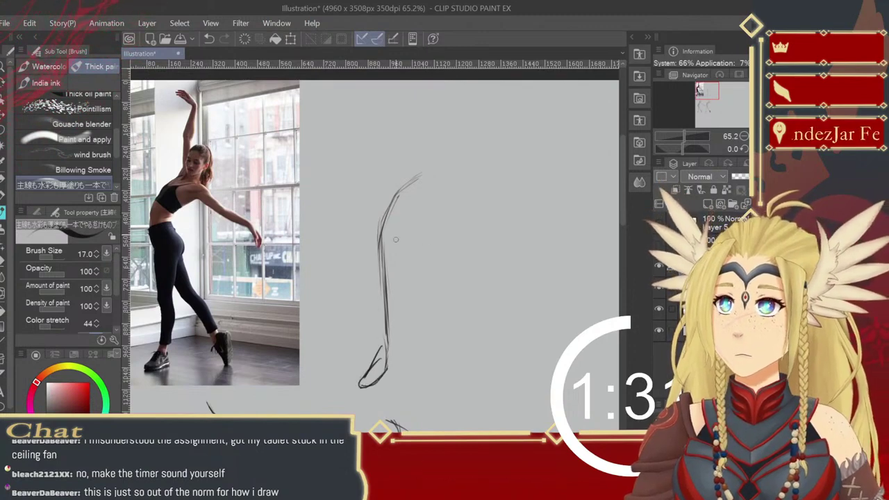
drag(411, 180, 440, 168)
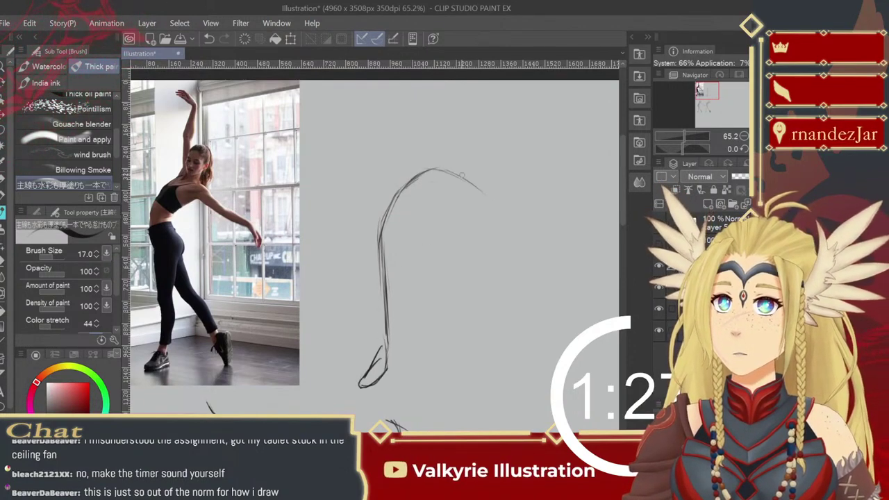
mouse_move(476, 194)
mouse_down()
mouse_move(519, 226)
mouse_move(520, 257)
mouse_up()
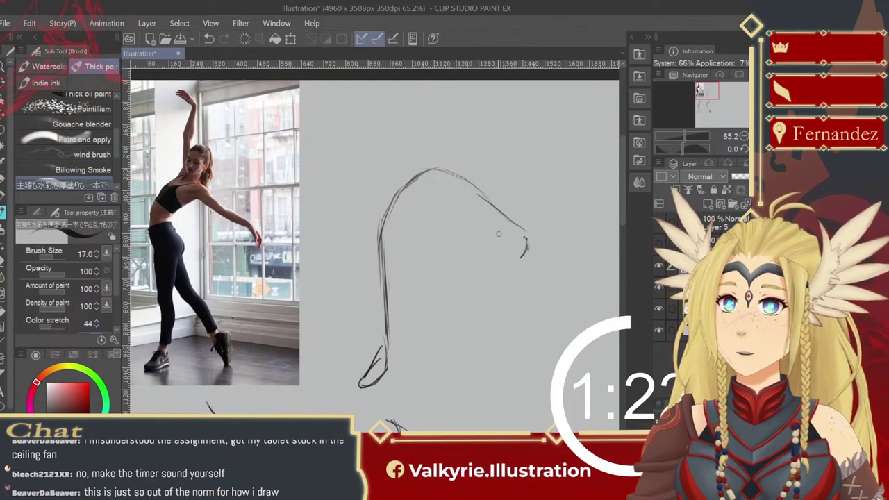
drag(426, 106, 429, 161)
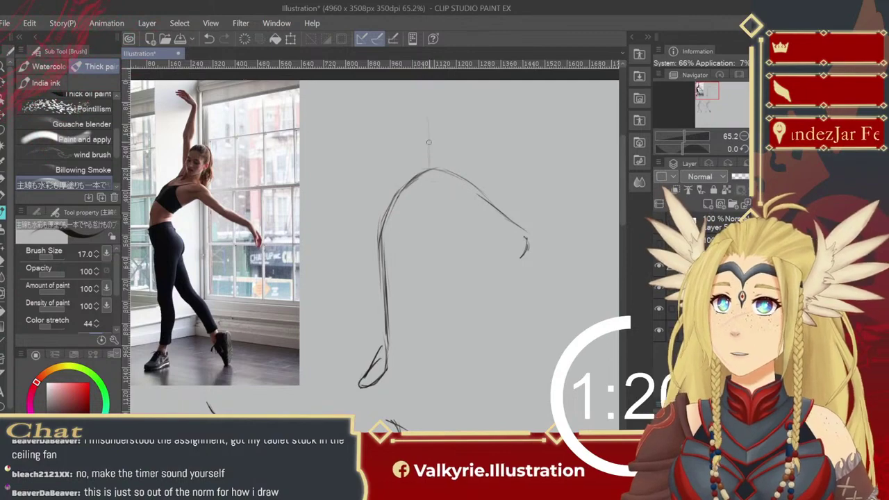
- Lasso the third figure and scale it down slightly to leave room above the raised arm
key(m)
mouse_move(394, 102)
mouse_down()
mouse_move(327, 258)
mouse_move(326, 389)
mouse_move(425, 365)
mouse_move(556, 273)
mouse_move(491, 112)
mouse_move(371, 109)
mouse_move(394, 102)
mouse_up()
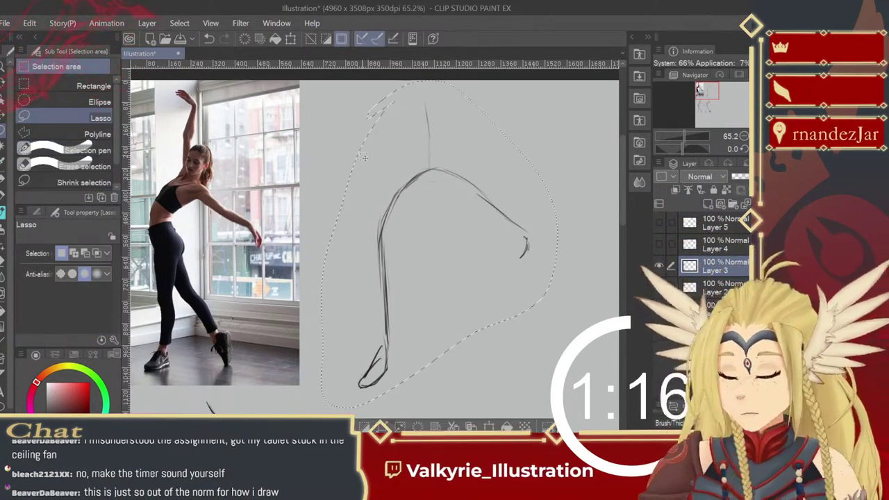
key(ctrl+t)
mouse_move(321, 81)
mouse_down()
mouse_move(368, 174)
mouse_move(339, 129)
mouse_up()
key(Return)
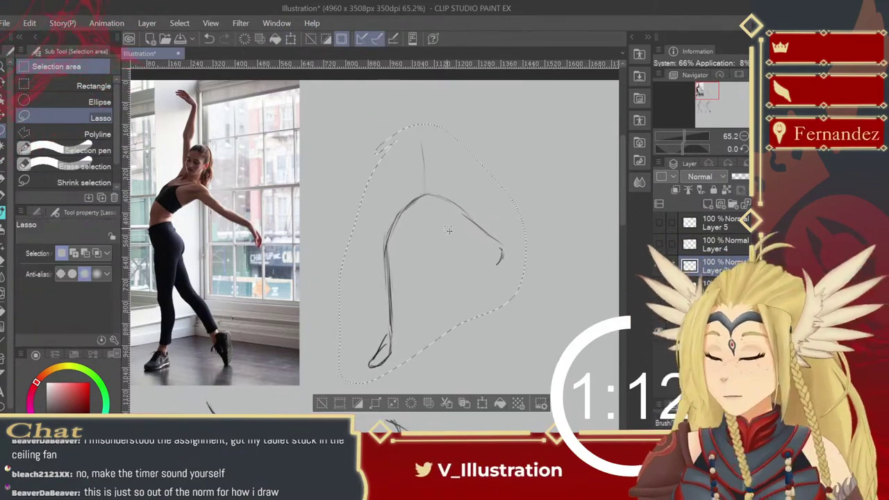
- Darken the raised arm with its bent hand, and sketch the extended back leg with its pointed foot
key(b)
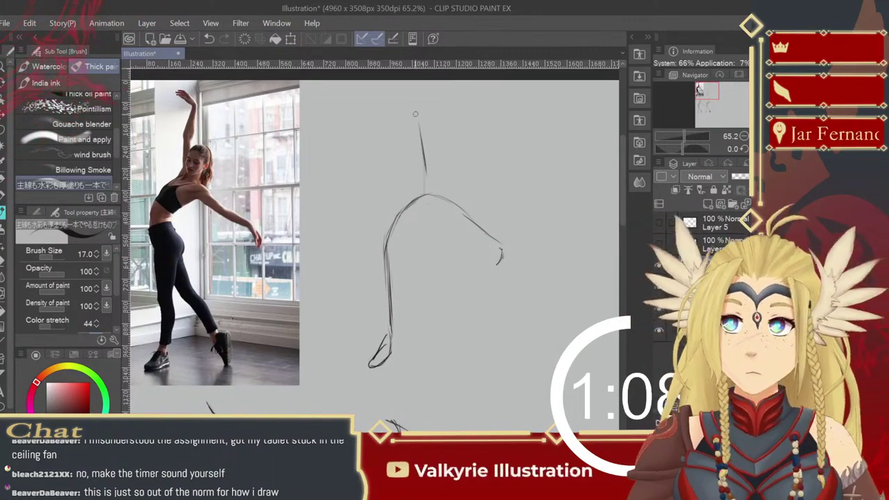
drag(399, 93, 418, 112)
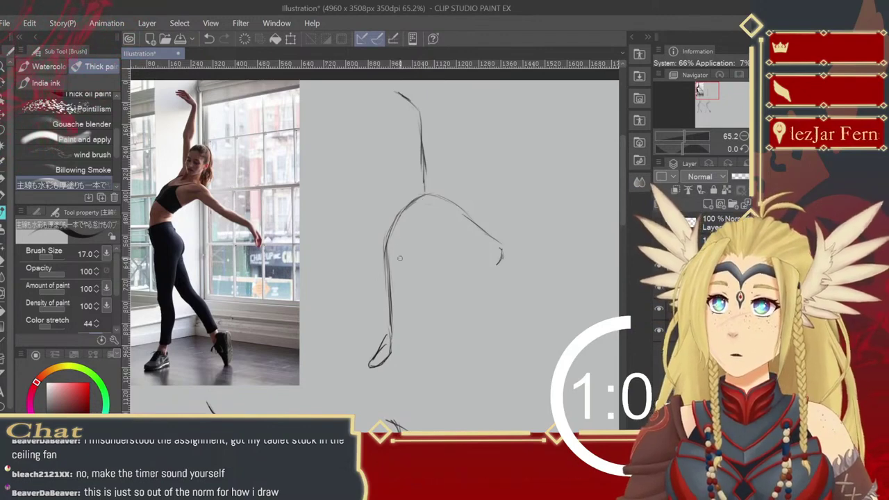
mouse_move(392, 237)
mouse_down()
mouse_move(414, 285)
mouse_move(450, 327)
mouse_move(452, 373)
mouse_up()
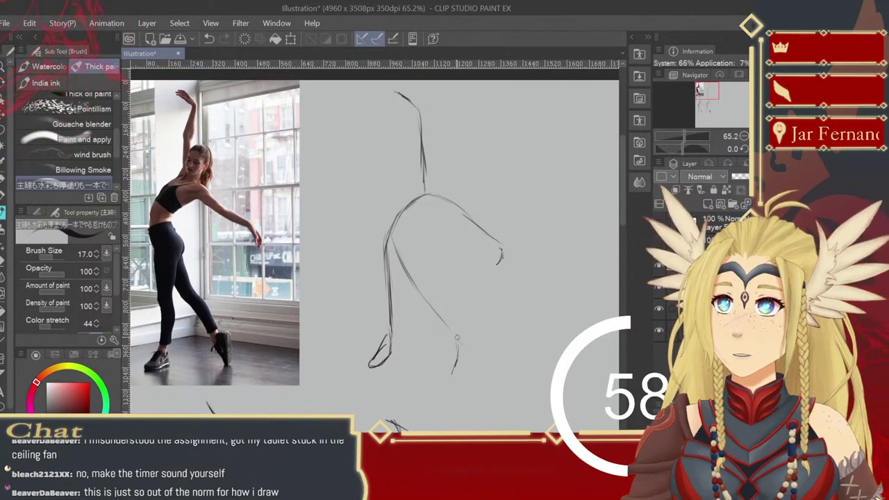
mouse_move(448, 326)
mouse_down()
mouse_move(464, 335)
mouse_move(459, 359)
mouse_up()
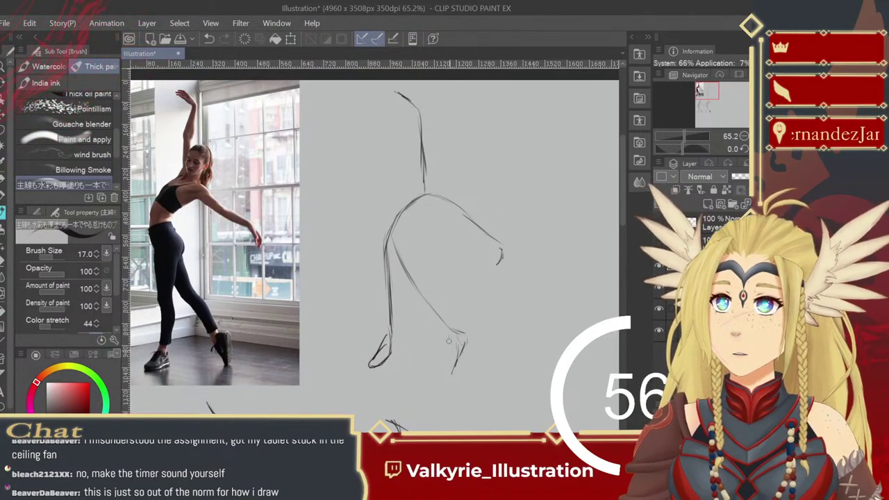
- Contour the standing leg and redraw its foot slightly lower, using brush size 15
mouse_move(386, 262)
mouse_down()
mouse_move(367, 368)
mouse_move(371, 326)
mouse_up()
drag(393, 361, 390, 335)
drag(383, 377, 361, 384)
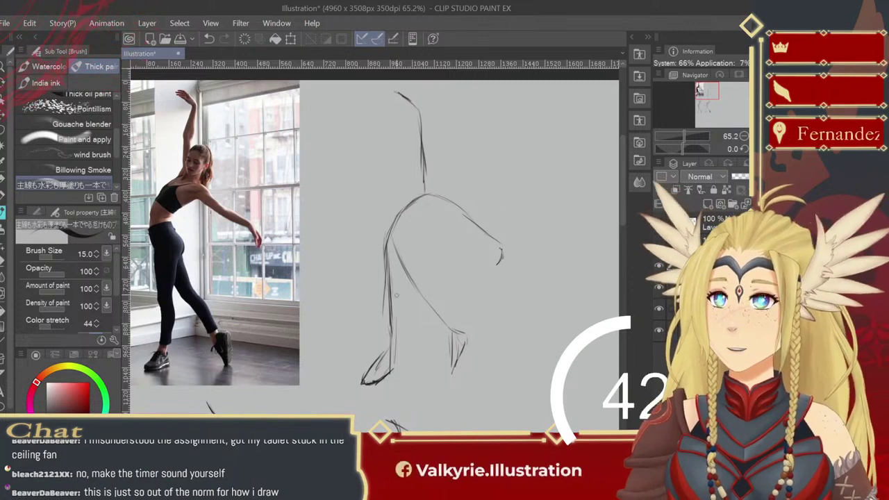
- Build up the torso and hip curves, and contour the extended back leg and its foot
drag(403, 248, 396, 270)
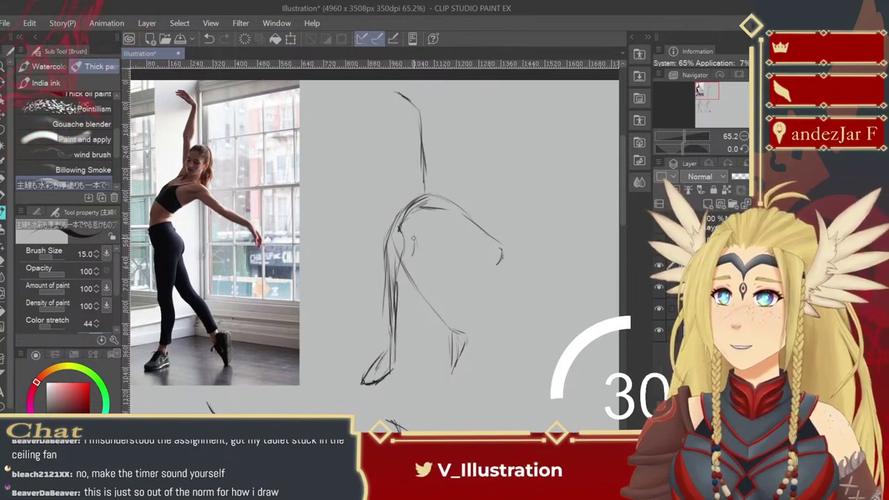
drag(406, 229, 410, 254)
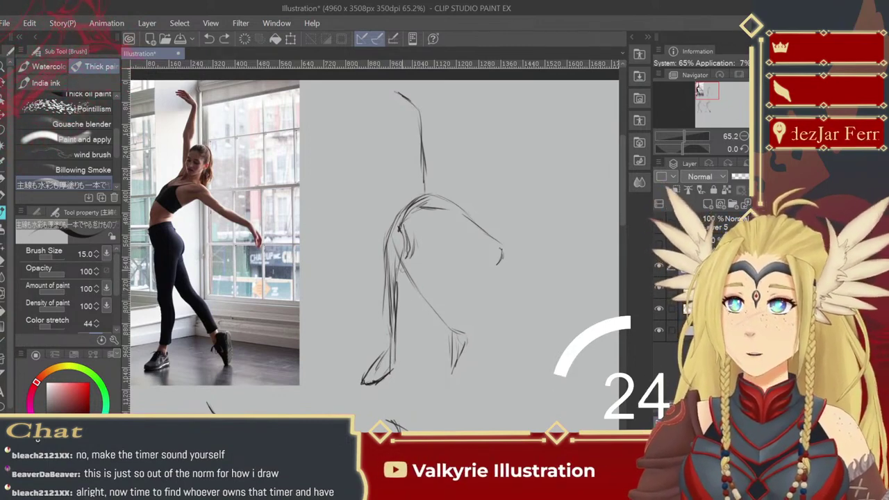
drag(395, 265, 427, 317)
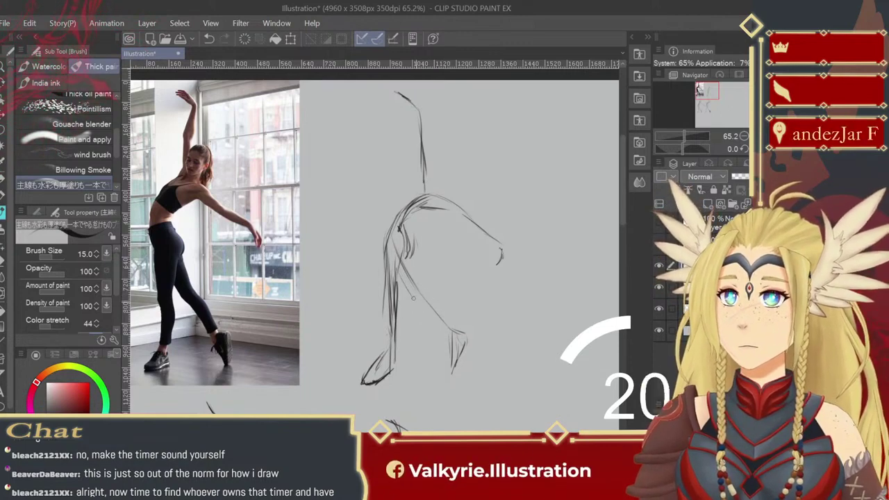
mouse_move(419, 306)
mouse_down()
mouse_move(480, 360)
mouse_move(461, 368)
mouse_up()
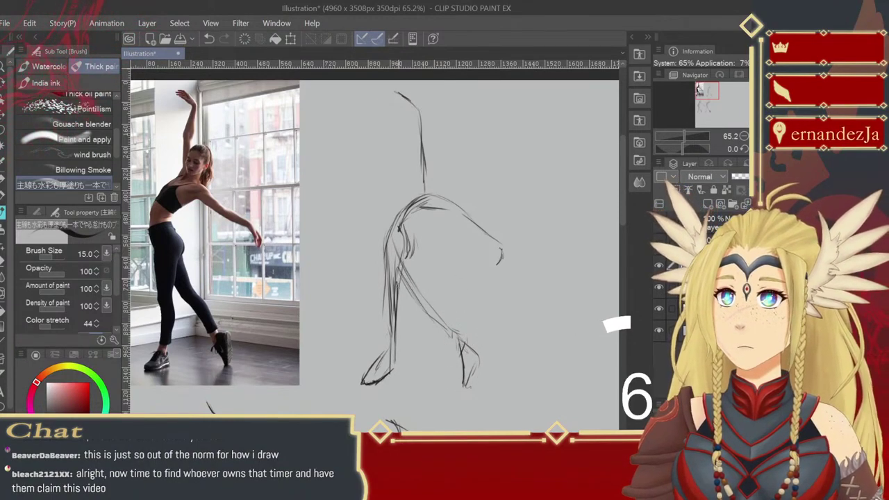
- Draw the oval head with a short neck above the shoulders, and add fingers to the lowered hand
drag(453, 141, 456, 146)
key(ctrl+z)
key(ctrl+z)
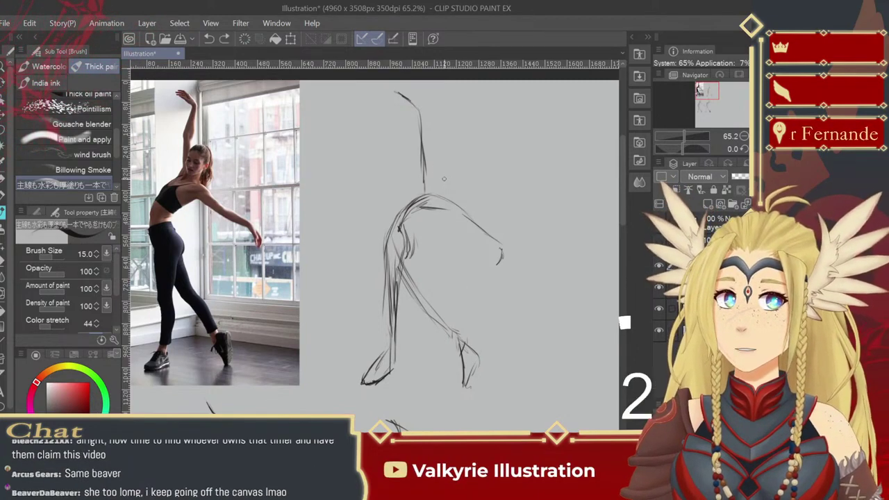
drag(451, 147, 447, 150)
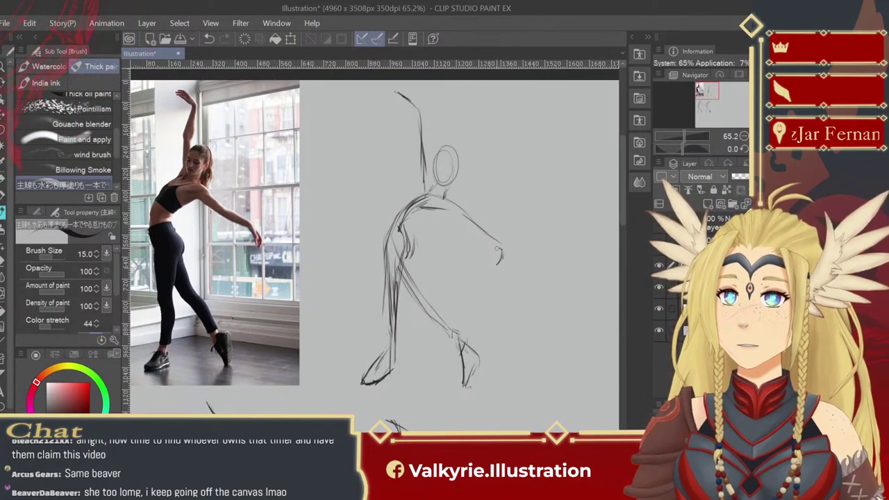
drag(501, 250, 509, 263)
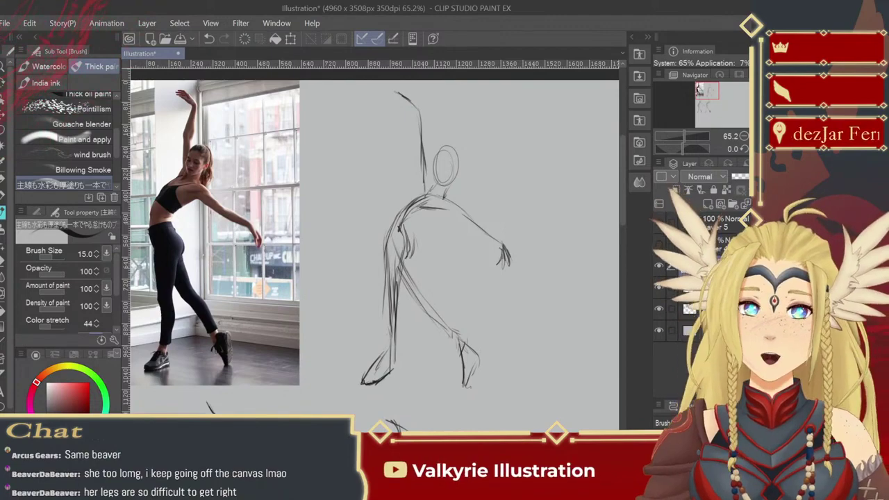
- Lasso the third figure, move it down in line beside the second sketch, and clear the selection
click(743, 138)
click(743, 137)
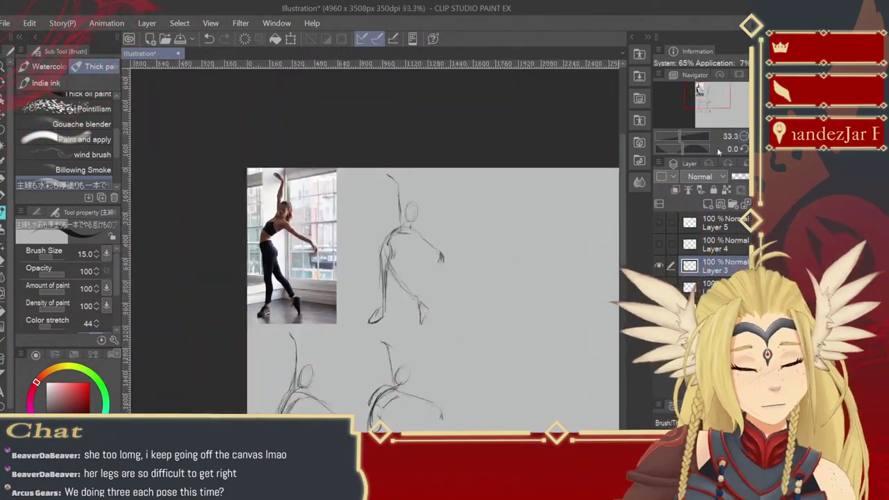
mouse_move(477, 317)
mouse_down()
mouse_move(384, 318)
mouse_move(375, 270)
mouse_up()
key(m)
mouse_move(272, 92)
mouse_down()
mouse_move(239, 239)
mouse_move(264, 255)
mouse_move(365, 242)
mouse_move(285, 98)
mouse_up()
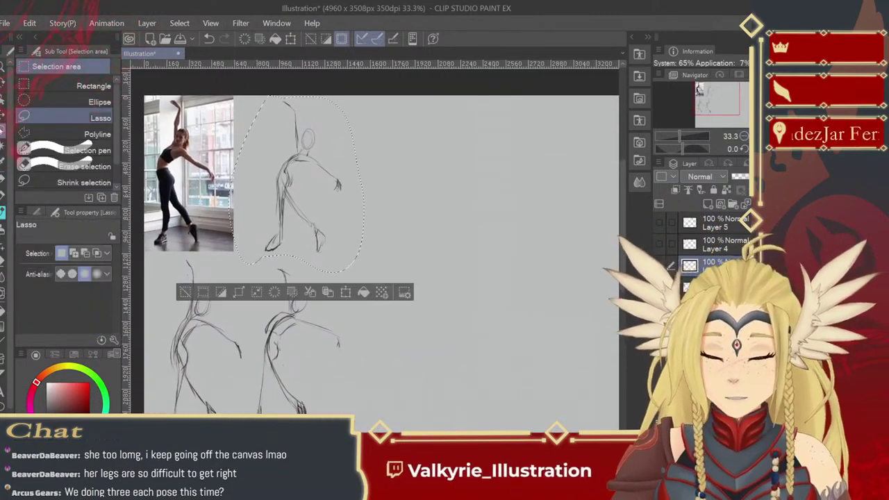
key(k)
mouse_move(316, 214)
mouse_down()
mouse_move(376, 267)
mouse_move(380, 359)
mouse_move(393, 384)
mouse_up()
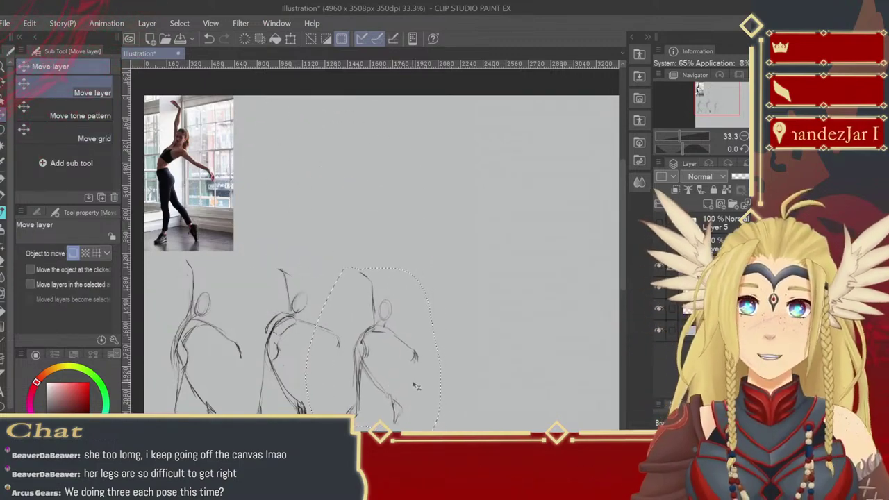
key(ctrl+d)
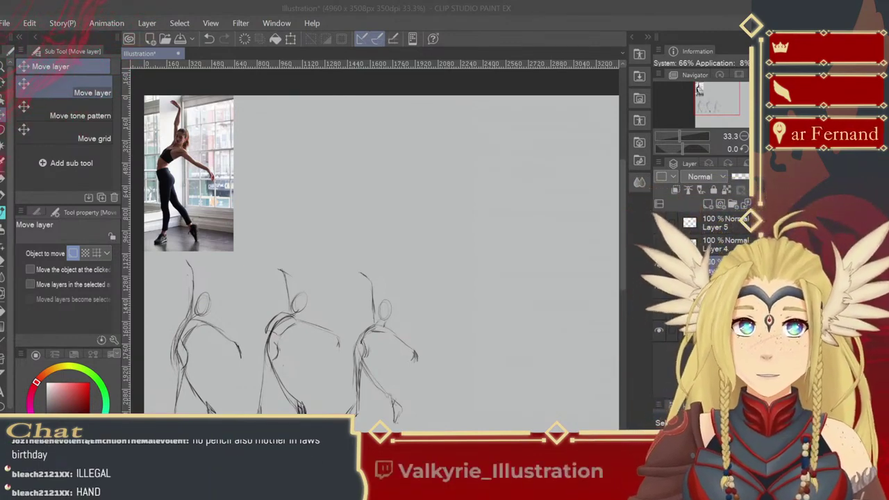
- Paste the black-and-white ballerina photo, scale it to cover the old dancer photo, and get the brush ready for sketching
key(/)
mouse_move(238, 190)
mouse_down()
mouse_move(367, 272)
mouse_move(354, 269)
mouse_up()
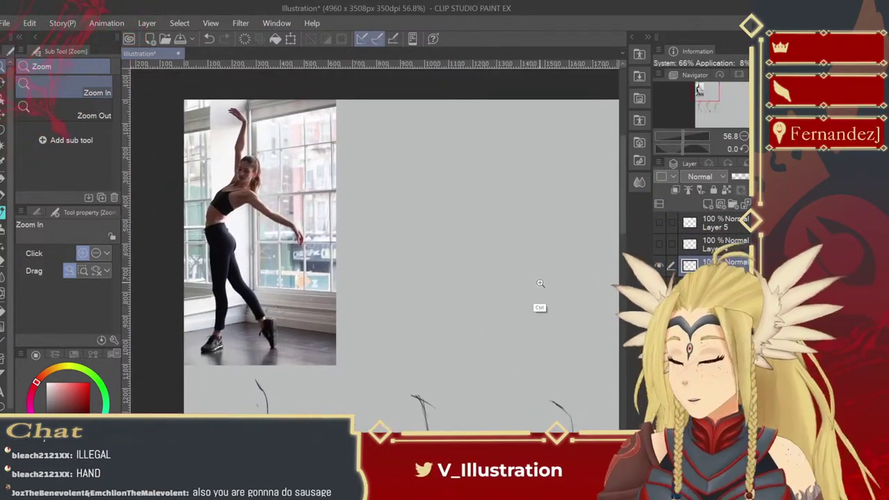
key(ctrl+v)
key(ctrl+t)
mouse_move(334, 364)
mouse_down()
mouse_move(292, 316)
mouse_move(342, 365)
mouse_move(336, 370)
mouse_up()
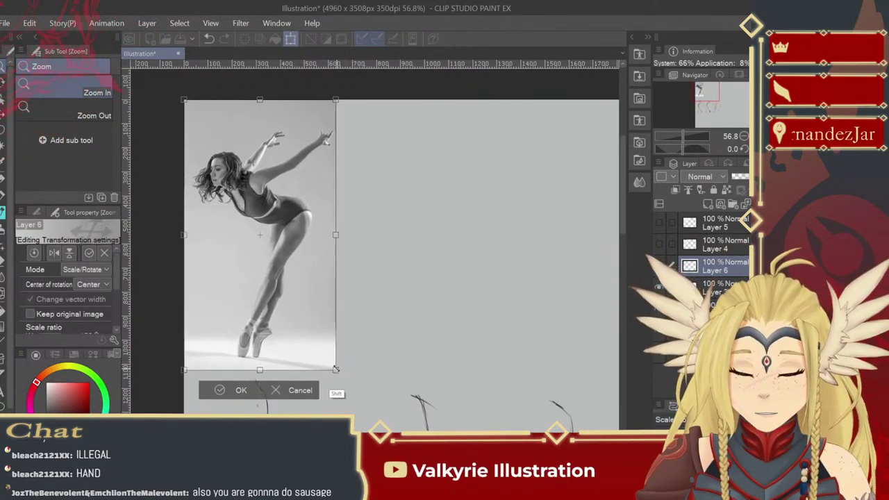
key(Return)
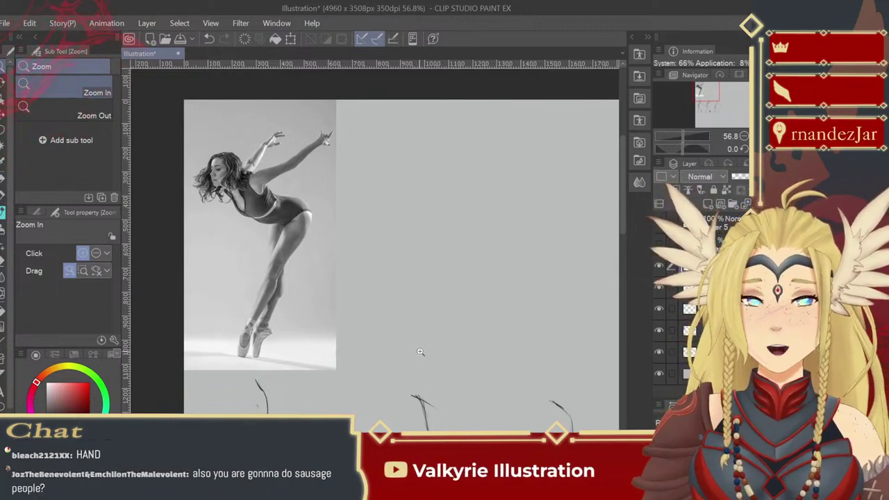
mouse_move(424, 338)
mouse_down()
mouse_move(406, 342)
mouse_move(422, 343)
mouse_move(418, 326)
mouse_move(433, 337)
mouse_move(445, 332)
mouse_move(429, 322)
mouse_up()
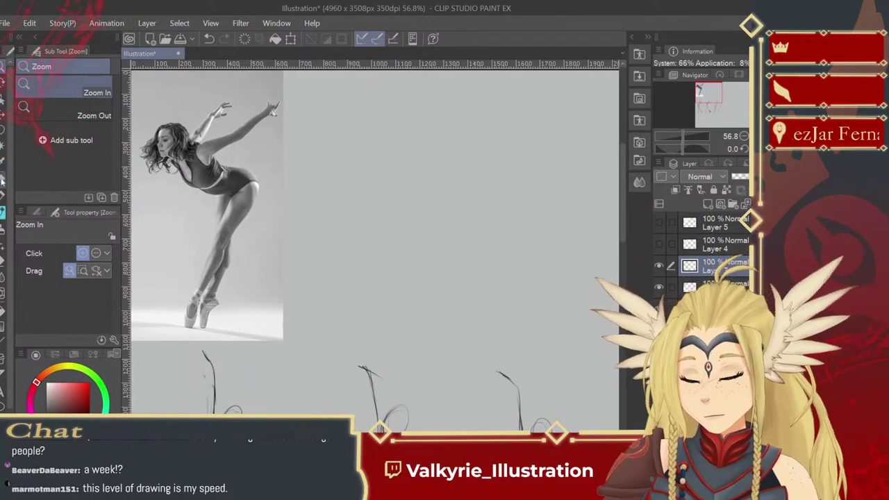
click(2, 219)
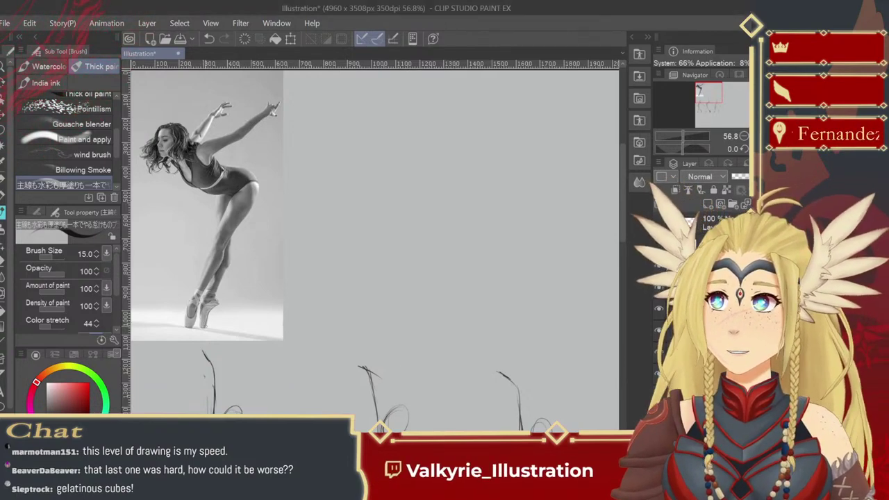
- Examine the ballerina's pointe shoes and lower legs up close, and return to the full pose
key(ctrl+space)
drag(238, 319, 307, 307)
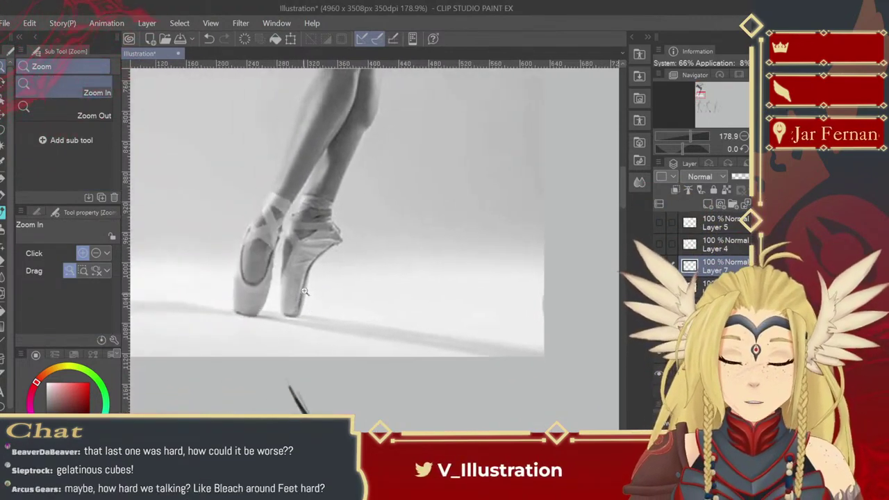
click(296, 307)
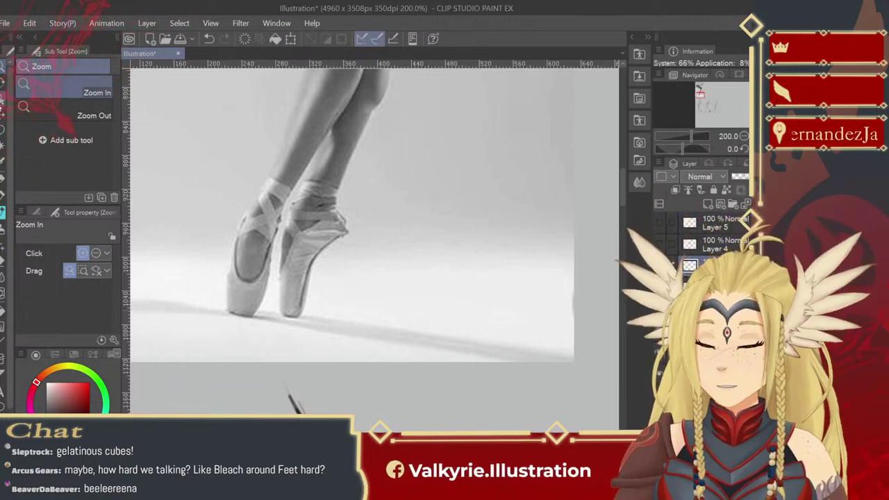
click(4, 125)
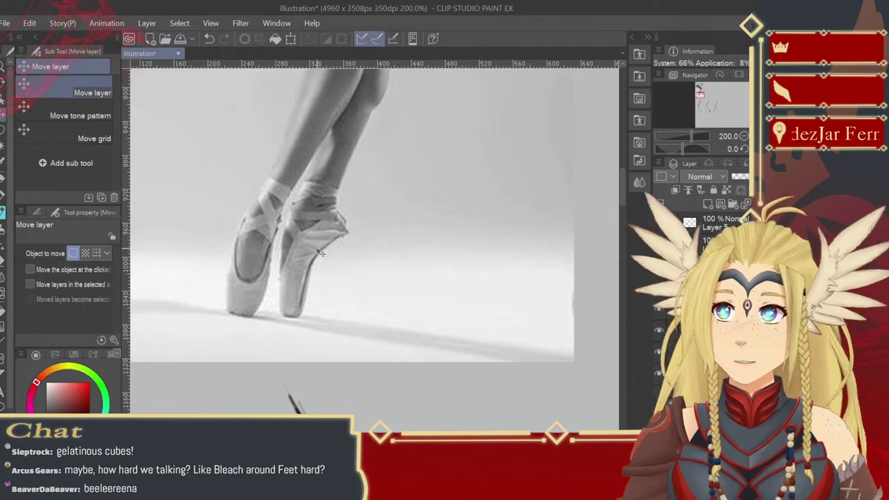
drag(345, 239, 259, 378)
scroll(259, 379, down, 4)
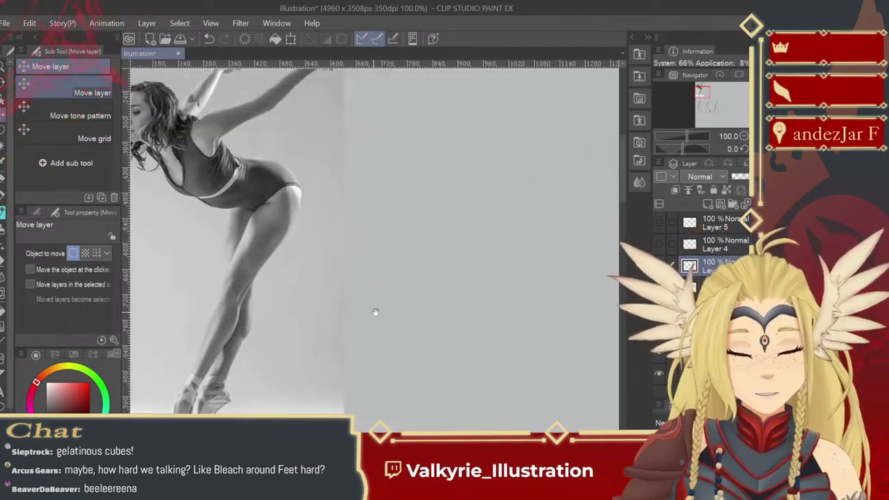
scroll(417, 285, down, 1)
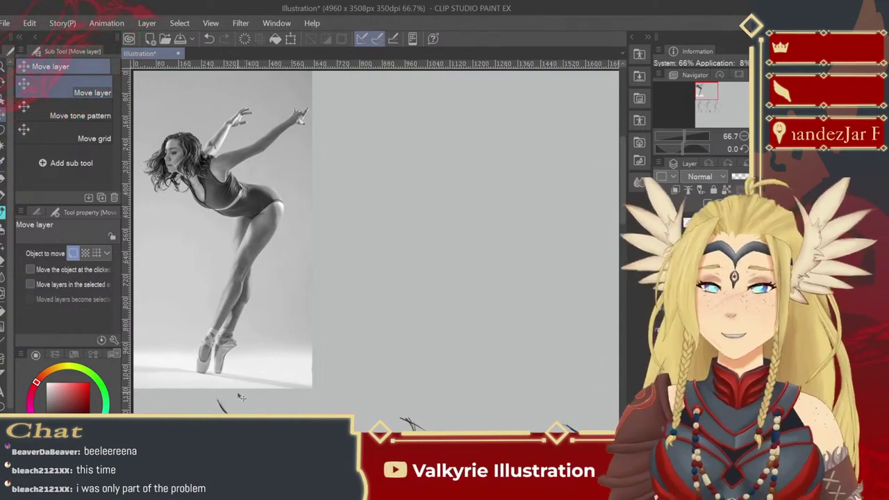
key(b)
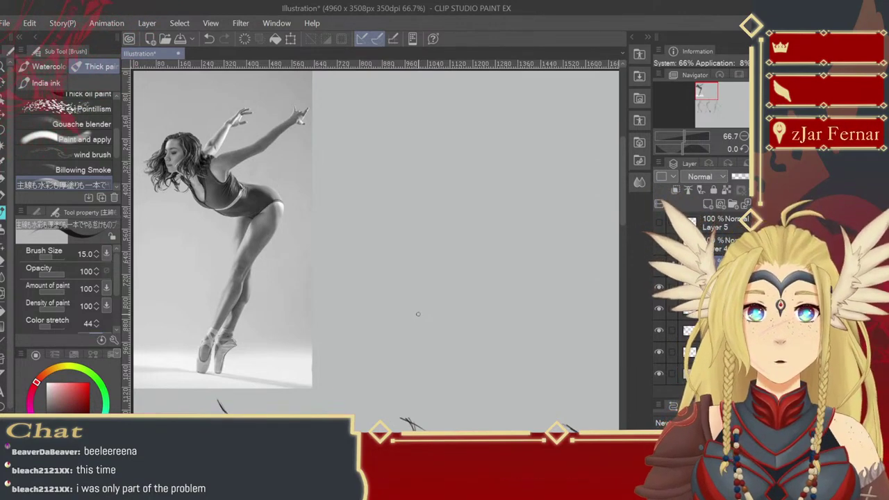
mouse_move(422, 298)
mouse_down()
mouse_move(457, 275)
mouse_move(417, 279)
mouse_move(448, 285)
mouse_move(446, 277)
mouse_up()
key(/)
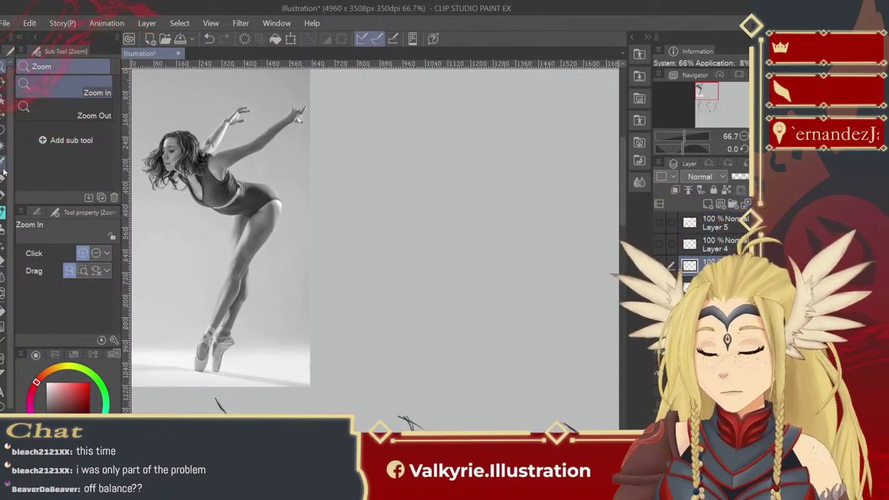
- With the 15.0 brush, sketch the ballerina's curved back line and two long leg lines crossing at the knees beside the photo
click(3, 171)
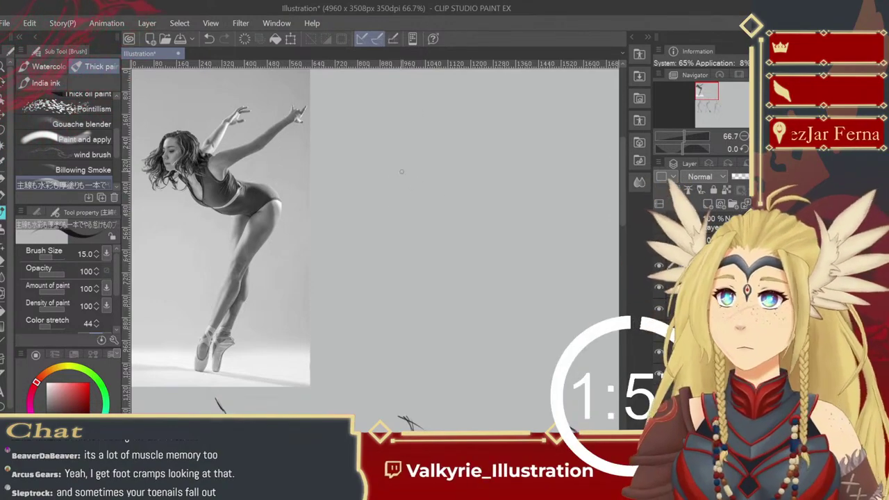
mouse_move(439, 191)
mouse_down()
mouse_move(496, 210)
mouse_move(496, 276)
mouse_move(476, 310)
mouse_up()
drag(502, 229, 457, 332)
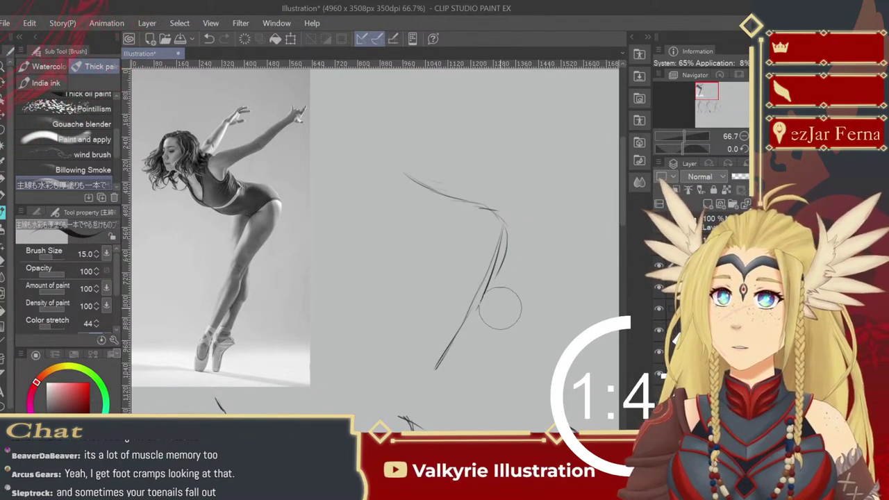
key(ctrl+z)
key(ctrl+z)
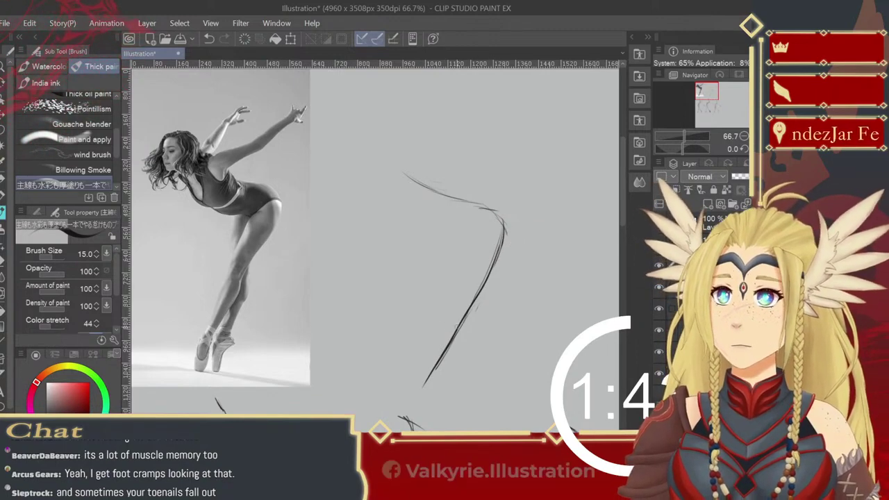
drag(482, 211, 471, 299)
mouse_move(450, 383)
mouse_down()
mouse_move(446, 394)
mouse_move(450, 379)
mouse_move(454, 387)
mouse_up()
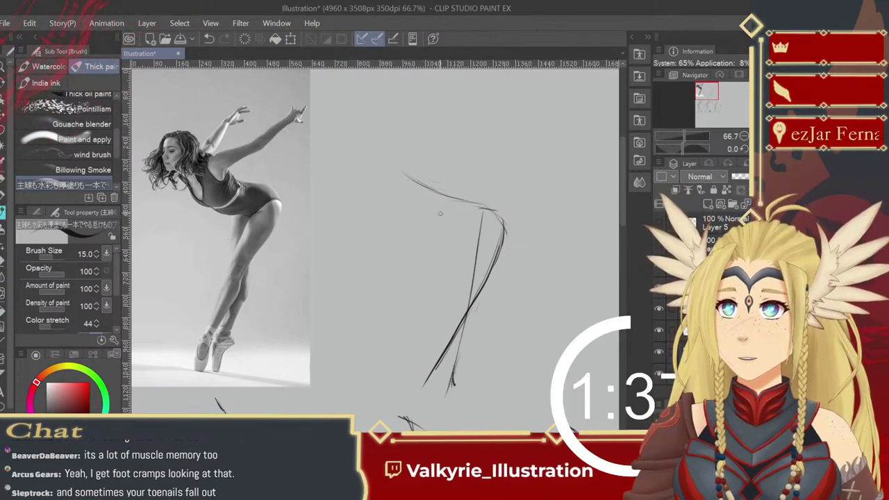
- Draw the oval head, mark the shoulder, and sweep two arm lines up and back from the upper torso
drag(415, 175, 435, 189)
key(ctrl+z)
mouse_move(371, 136)
mouse_down()
mouse_move(389, 160)
mouse_move(368, 153)
mouse_move(402, 146)
mouse_move(395, 159)
mouse_move(398, 125)
mouse_up()
key(ctrl+z)
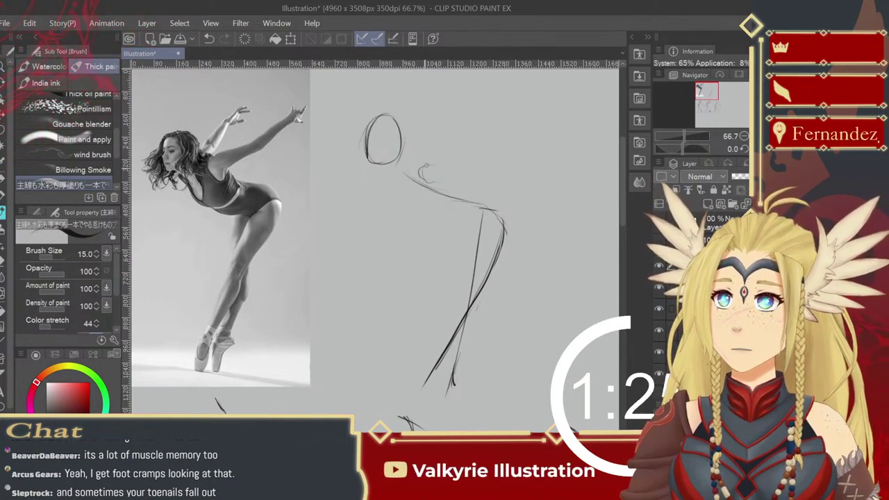
key(ctrl+z)
drag(426, 174, 464, 161)
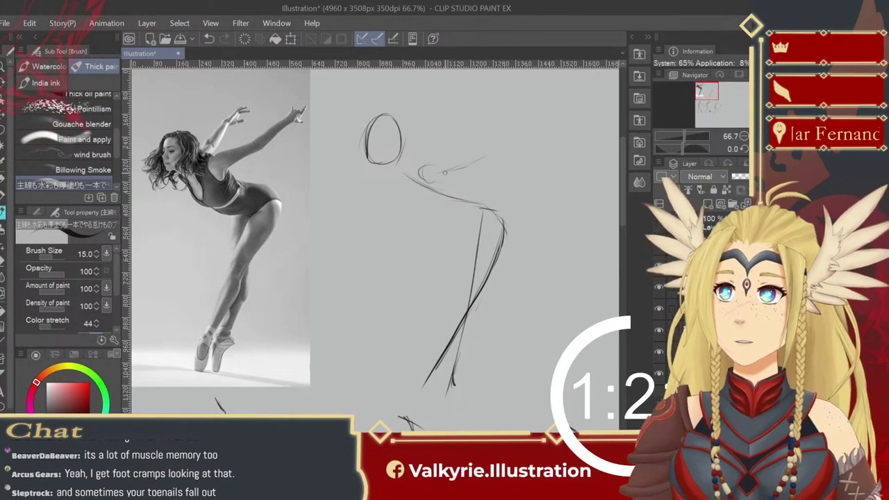
drag(515, 137, 536, 116)
drag(411, 159, 422, 134)
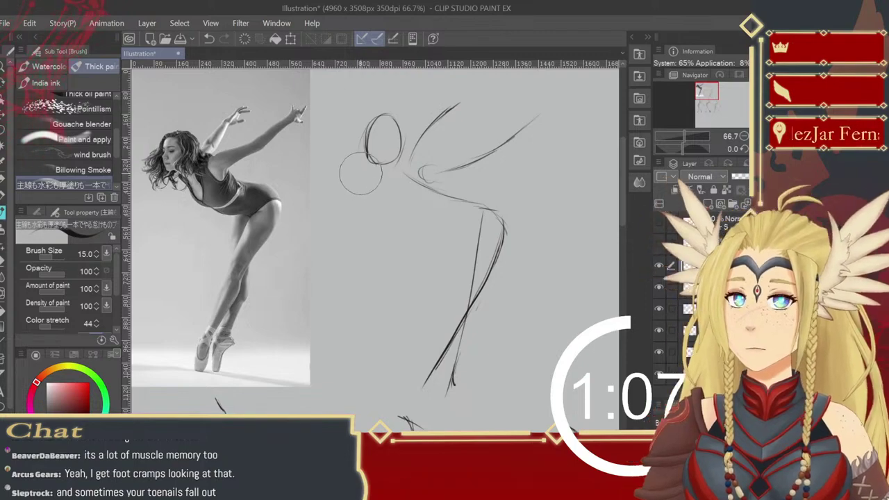
key(ctrl+z)
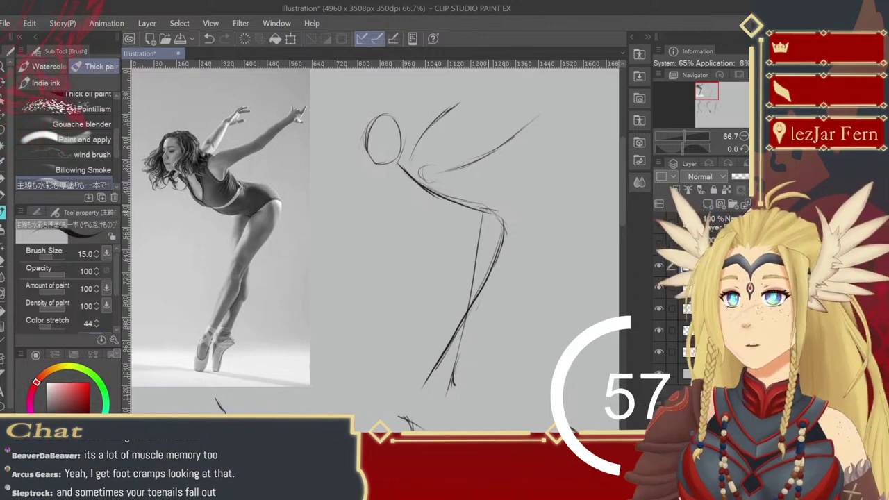
- Extend the far arm line and build up the rounded contours of the hip, buttock and thigh
mouse_move(490, 195)
mouse_down()
mouse_move(528, 226)
mouse_move(494, 190)
mouse_move(507, 222)
mouse_up()
key(ctrl+z)
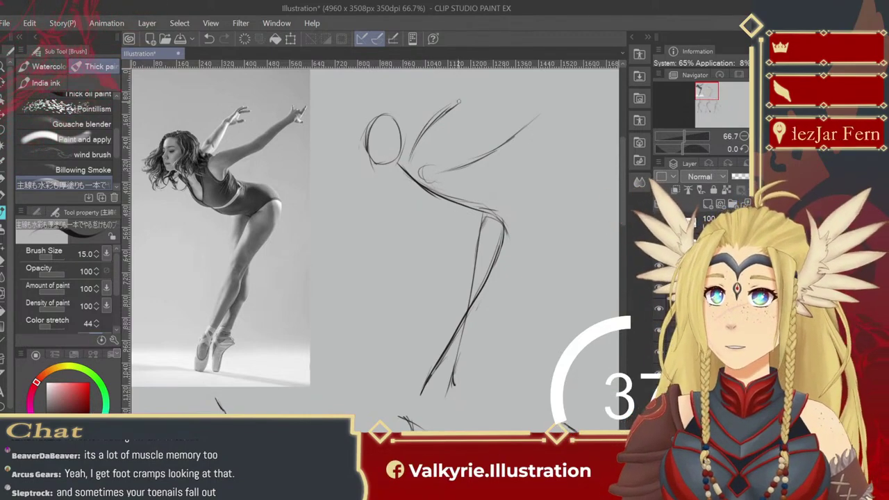
drag(415, 149, 486, 92)
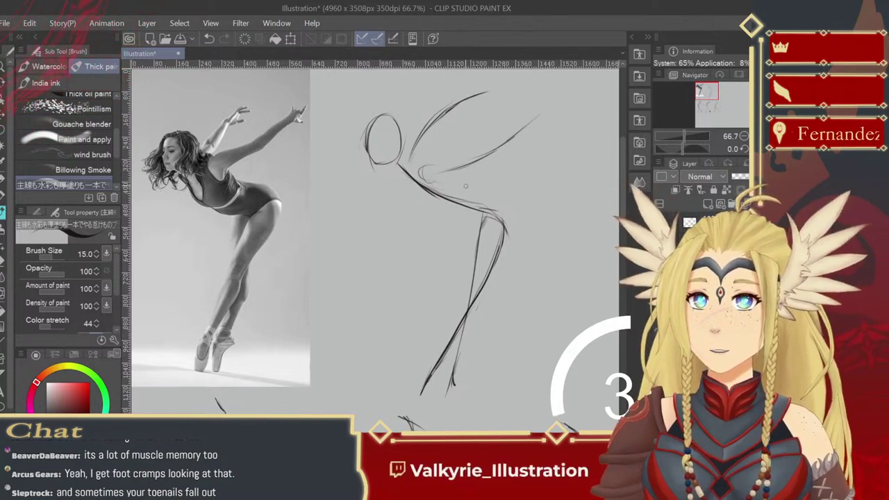
drag(485, 188, 517, 219)
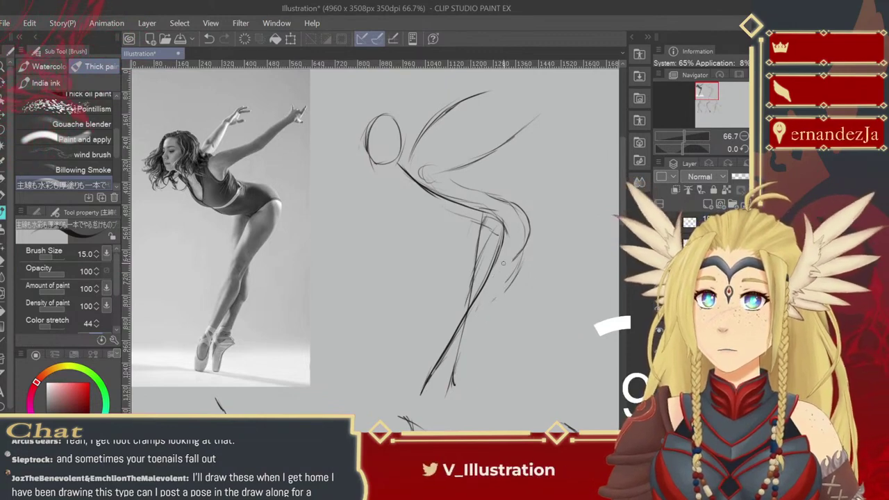
mouse_move(517, 259)
mouse_down()
mouse_move(487, 300)
mouse_move(496, 288)
mouse_up()
drag(499, 288, 481, 310)
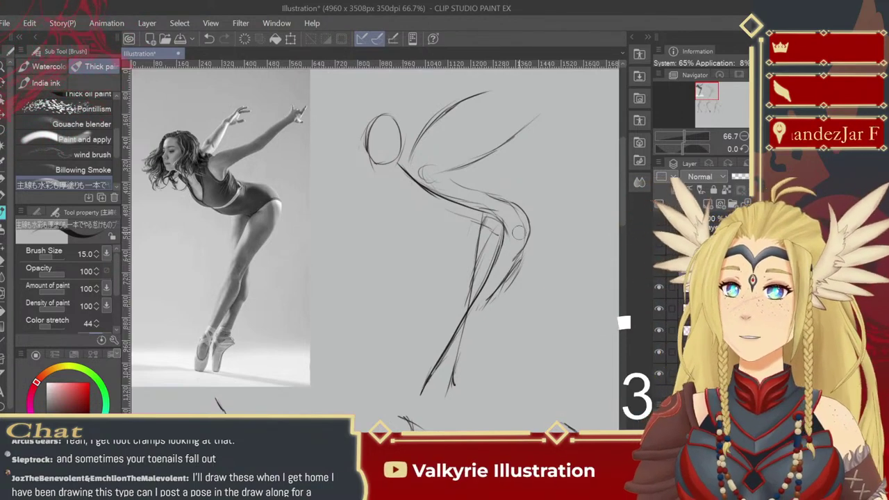
drag(522, 238, 512, 209)
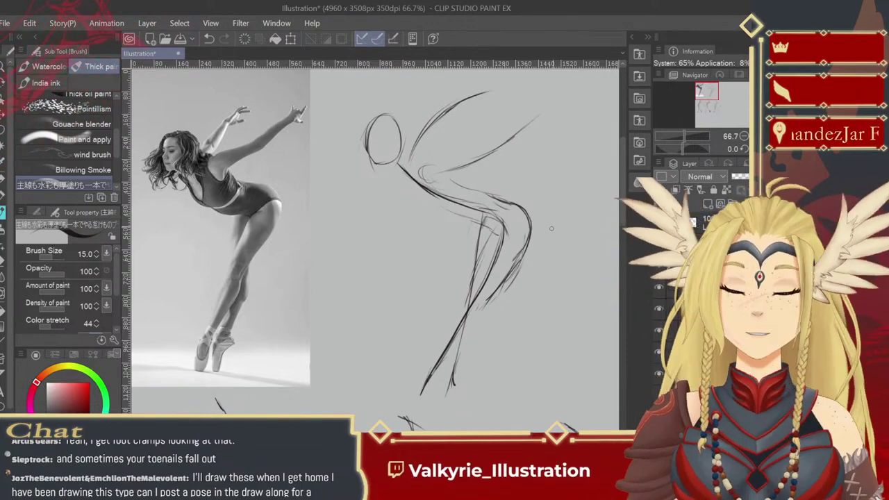
- Lasso the finished ballerina sketch, move it to the end of the row of dancer figures, and clear the selection
scroll(746, 140, down, 3)
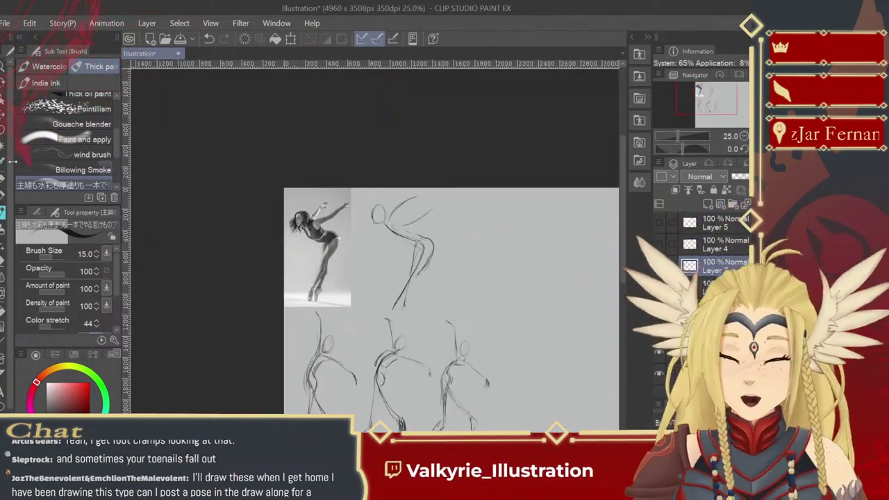
key(m)
mouse_move(387, 185)
mouse_down()
mouse_move(372, 258)
mouse_move(393, 309)
mouse_move(452, 178)
mouse_move(388, 187)
mouse_up()
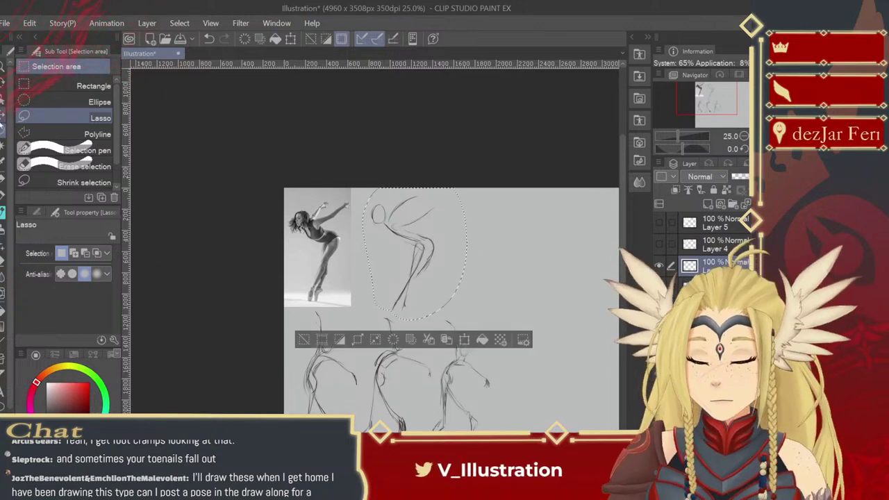
key(k)
mouse_move(396, 285)
mouse_down()
mouse_move(518, 325)
mouse_move(526, 407)
mouse_move(515, 418)
mouse_up()
drag(487, 383, 445, 294)
drag(496, 331, 491, 324)
scroll(492, 333, up, 2)
key(ctrl+d)
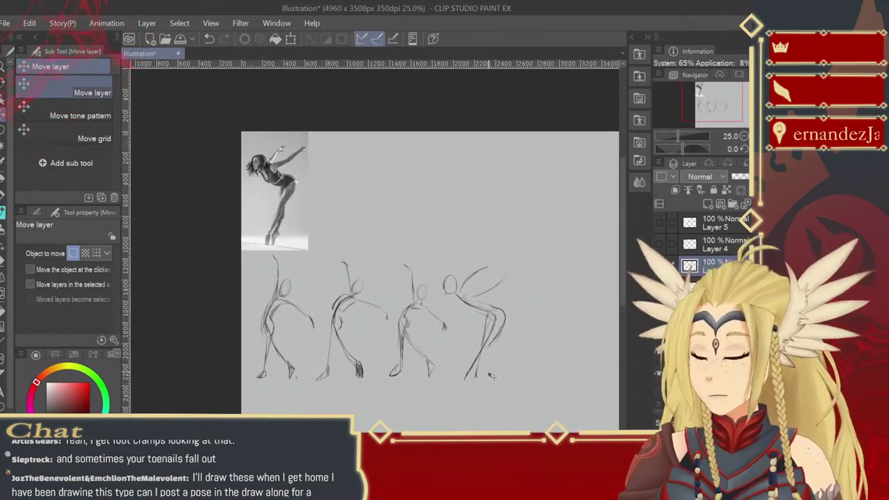
- Start a second ballerina sketch beside the enlarged photo with a curved back line flowing over the hip into the first leg
key(/)
drag(365, 204, 422, 278)
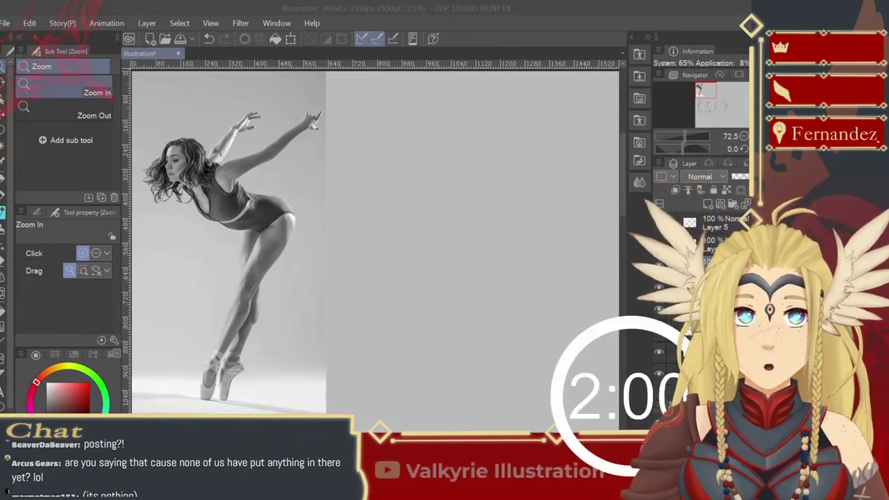
click(431, 220)
click(435, 223)
scroll(430, 225, down, 3)
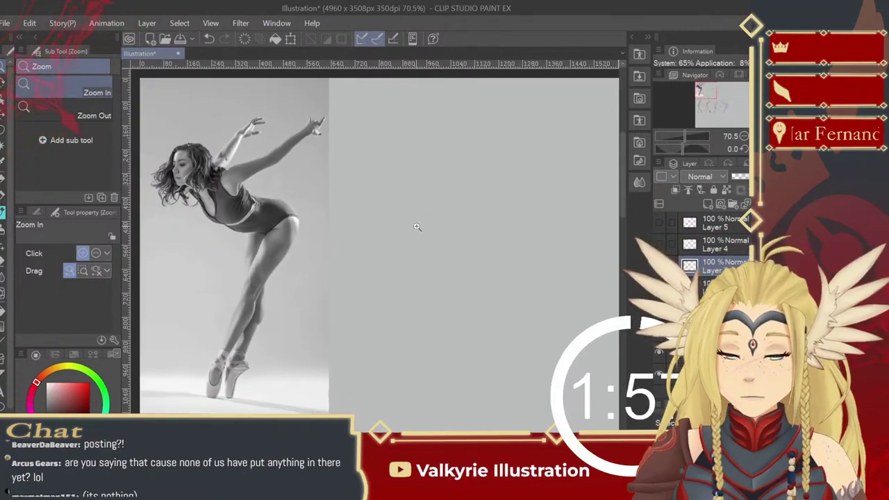
key(b)
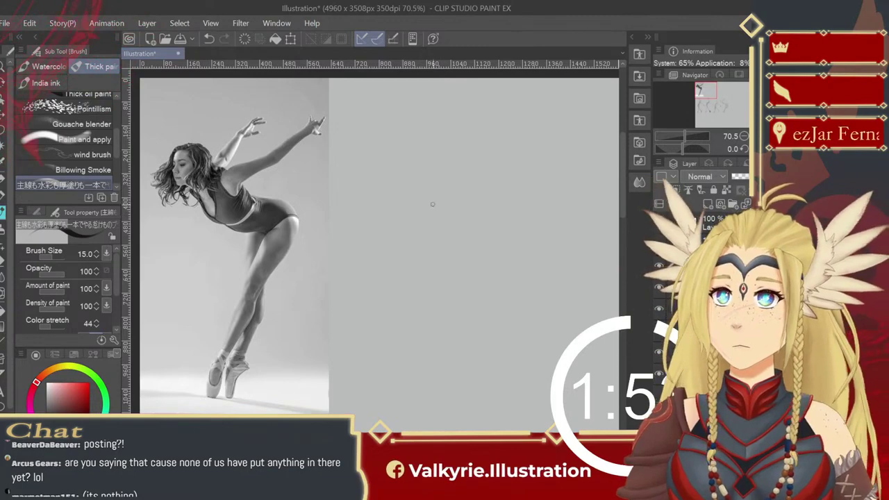
mouse_move(425, 192)
mouse_down()
mouse_move(473, 219)
mouse_move(521, 223)
mouse_up()
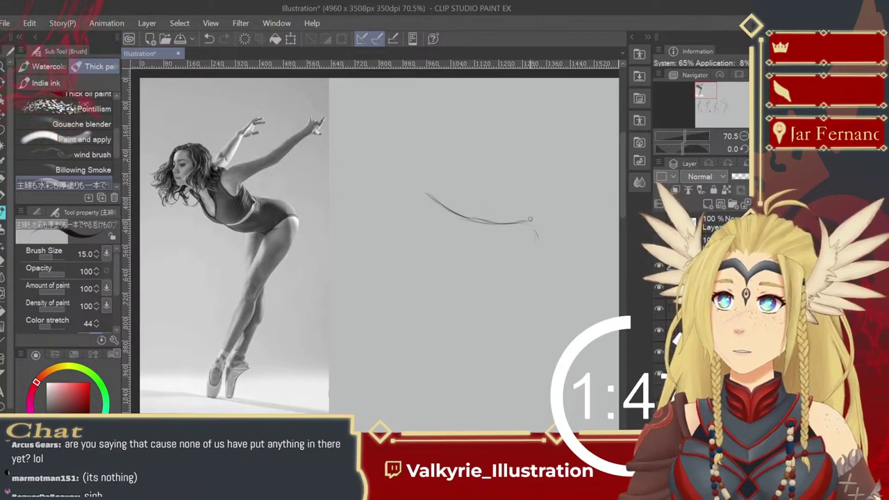
mouse_move(530, 222)
mouse_down()
mouse_move(539, 235)
mouse_move(527, 285)
mouse_up()
drag(497, 325, 481, 354)
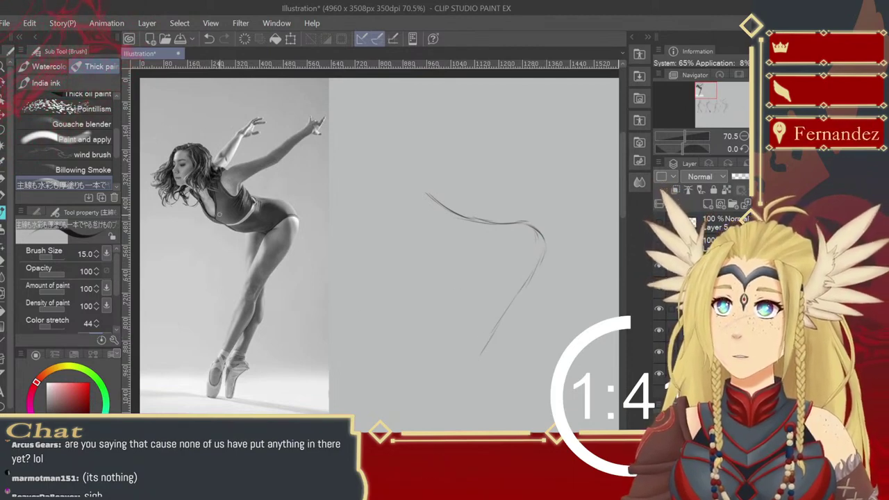
drag(487, 349, 462, 398)
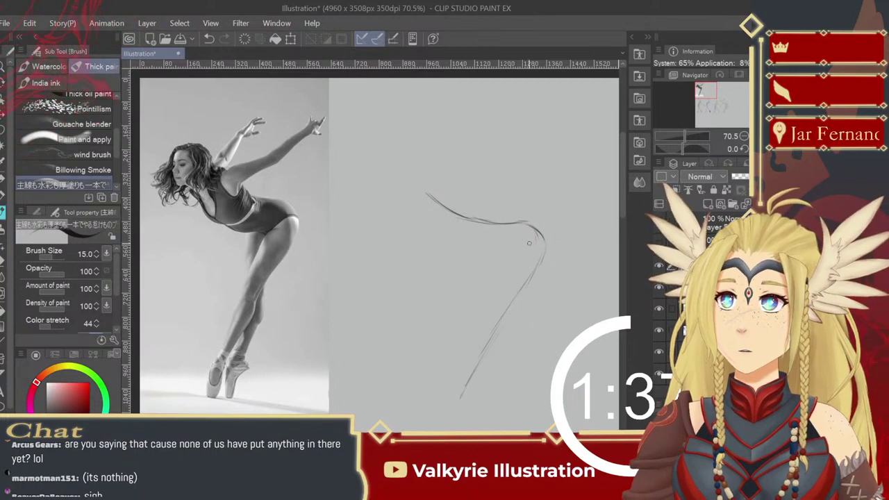
- Set the brush size to 17.0 and draw the second leg from the hip, crossing the first one down to the ankle
drag(521, 268, 525, 236)
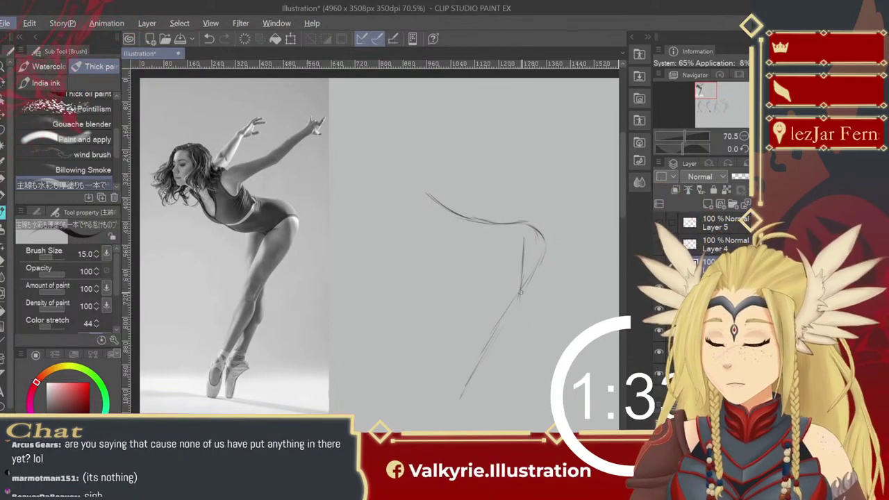
key(ctrl+z)
key(bracketright)
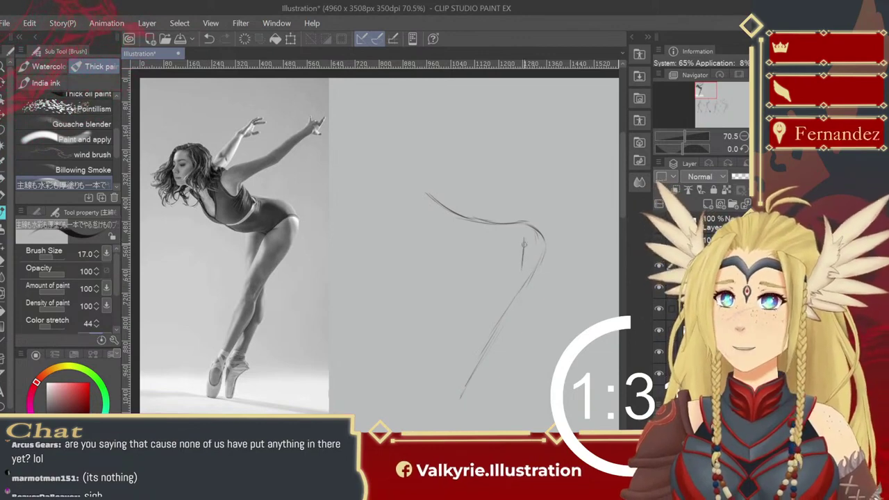
drag(525, 239, 495, 368)
drag(515, 299, 486, 400)
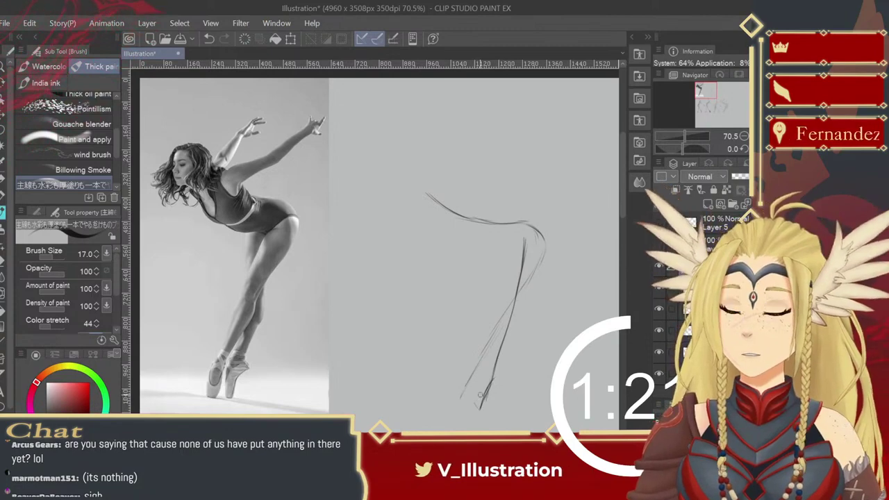
- Outline both pointe shoes at the ends of the legs
mouse_move(477, 400)
mouse_down()
mouse_move(496, 375)
mouse_move(483, 358)
mouse_move(475, 399)
mouse_move(475, 359)
mouse_move(473, 415)
mouse_up()
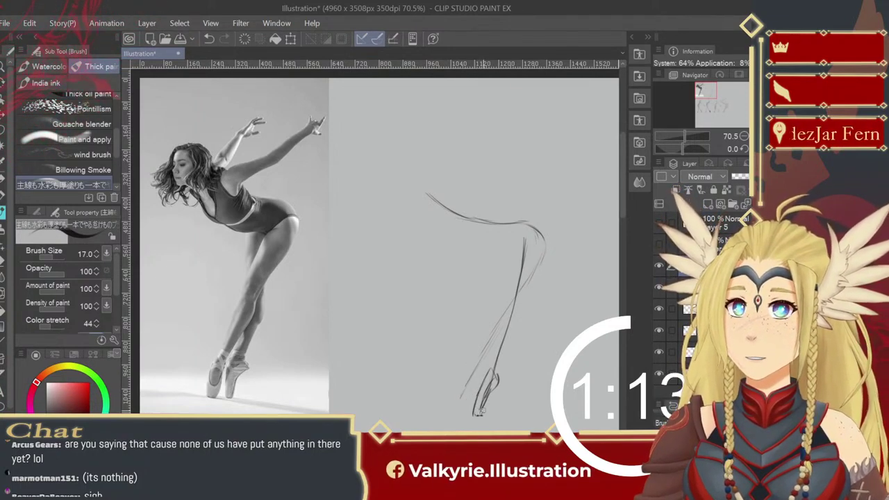
mouse_move(451, 411)
mouse_down()
mouse_move(456, 400)
mouse_move(463, 412)
mouse_up()
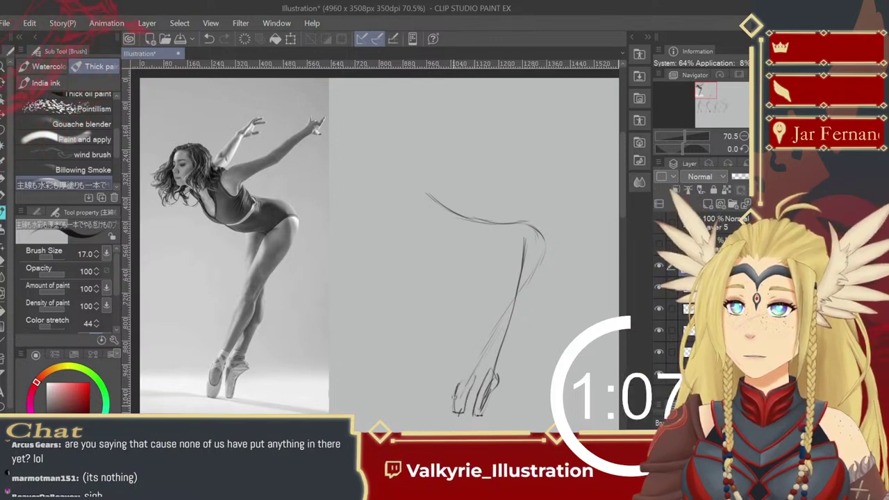
drag(454, 410, 464, 375)
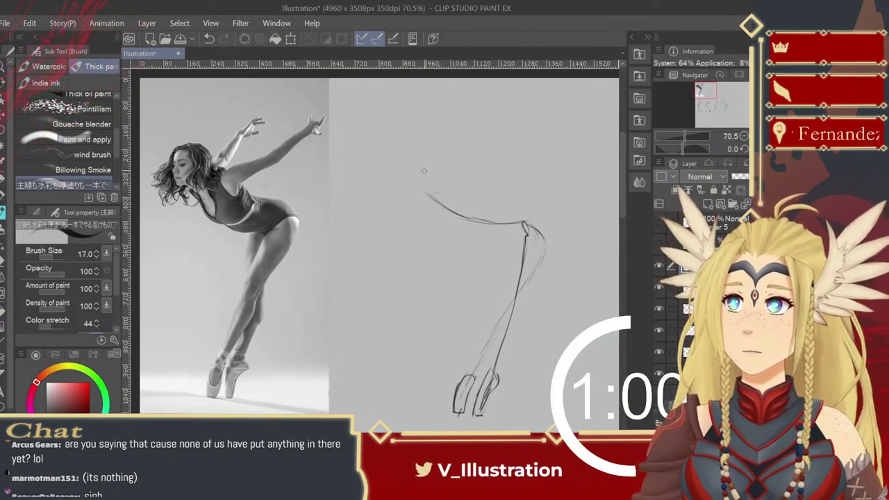
- Draw the oval head and two straight arm lines reaching up and back from the shoulder
mouse_move(399, 145)
mouse_down()
mouse_move(394, 170)
mouse_move(405, 161)
mouse_move(391, 172)
mouse_move(400, 174)
mouse_move(415, 142)
mouse_move(418, 164)
mouse_up()
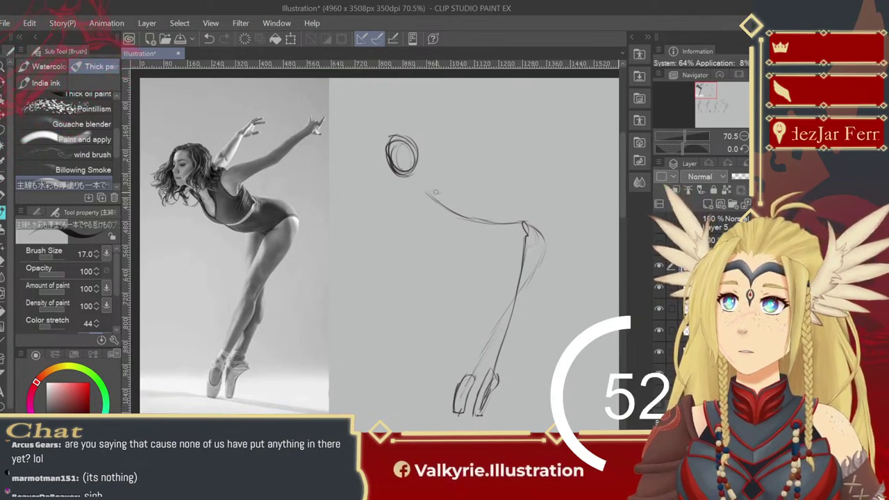
mouse_move(434, 191)
mouse_down()
mouse_move(526, 138)
mouse_move(438, 193)
mouse_move(423, 177)
mouse_move(419, 189)
mouse_move(444, 143)
mouse_up()
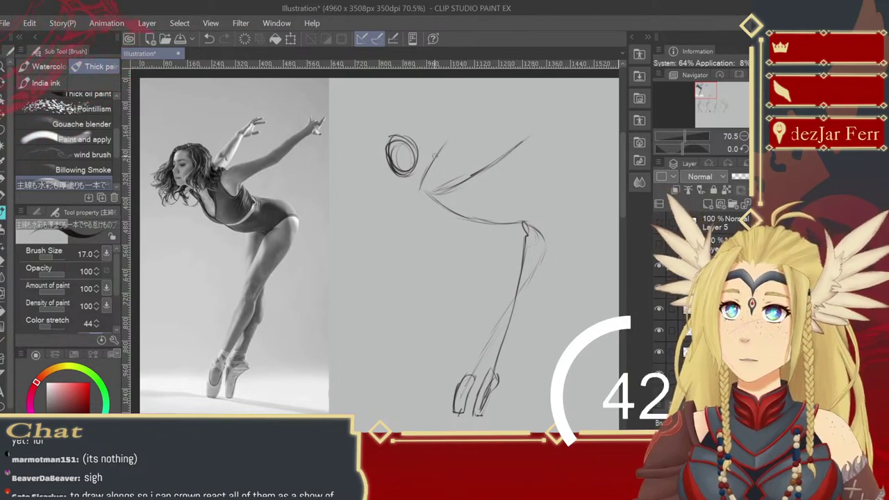
drag(456, 128, 420, 189)
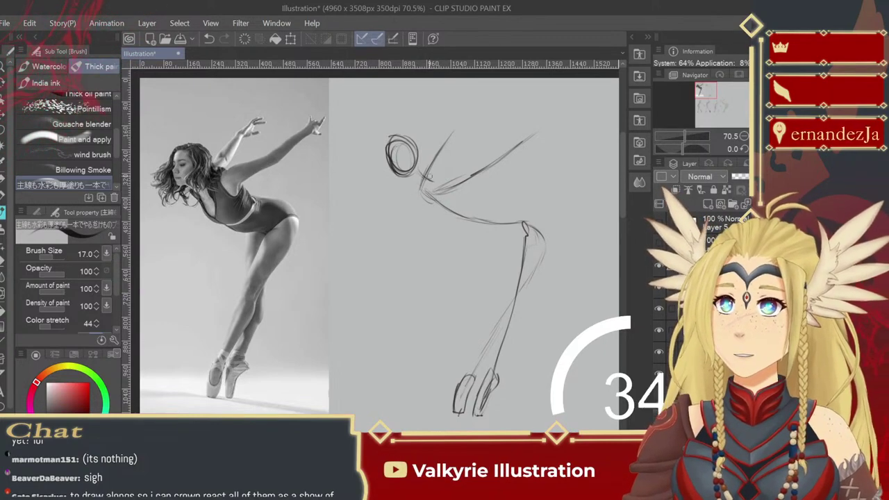
- Erase the head and redraw it closer to the shoulders, joined by a short neck
drag(398, 138, 403, 174)
key(ctrl+z)
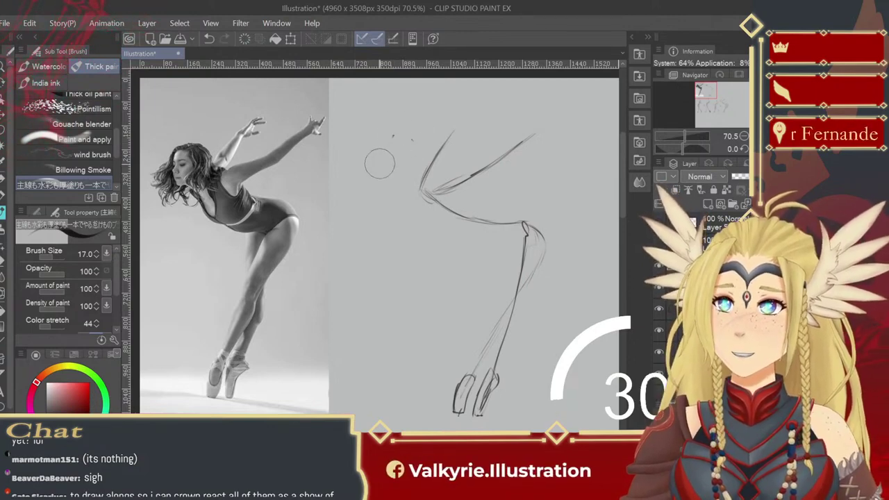
mouse_move(409, 179)
mouse_down()
mouse_move(398, 164)
mouse_move(410, 141)
mouse_move(421, 174)
mouse_up()
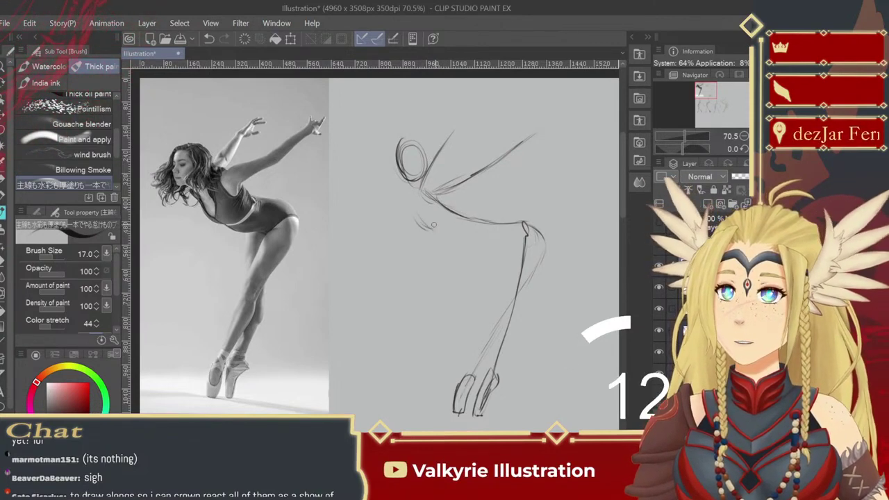
- Draw the belly line from chest to hip, the upper back contour, and the rounded curve of the buttocks down to the thigh
drag(432, 223, 520, 244)
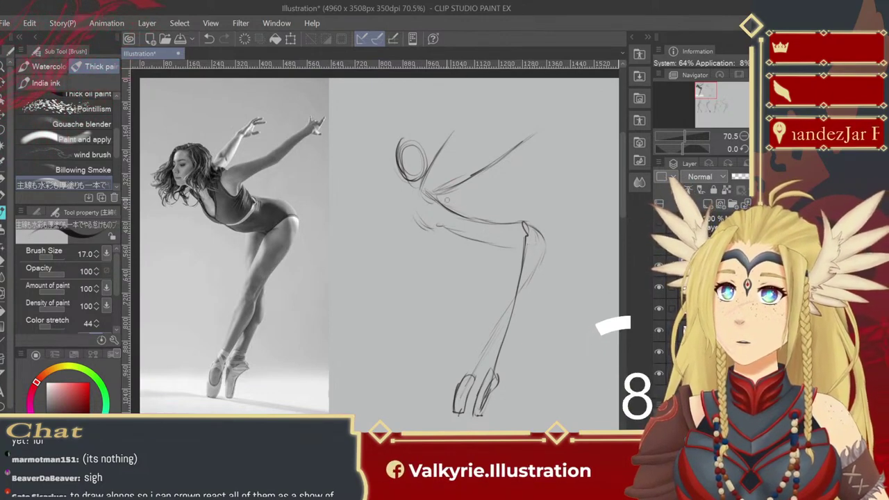
mouse_move(475, 204)
mouse_down()
mouse_move(564, 222)
mouse_move(545, 229)
mouse_up()
key(ctrl+z)
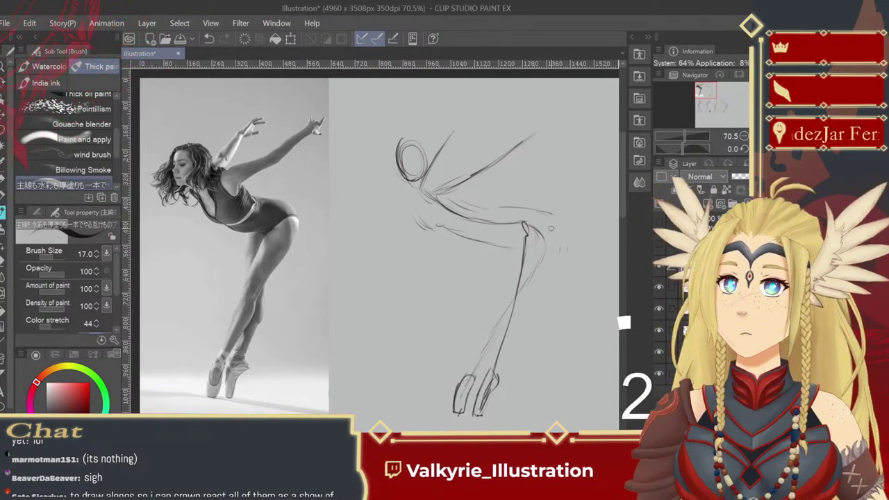
drag(553, 221, 556, 243)
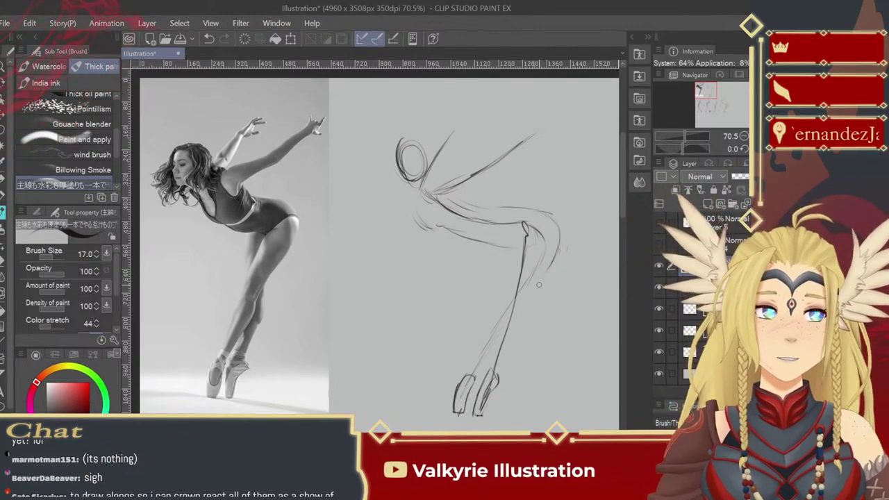
- Lasso the finished second ballerina sketch, move it to the end of the comparison row beside the first one, and deselect it
key(ctrl+minus)
key(ctrl+minus)
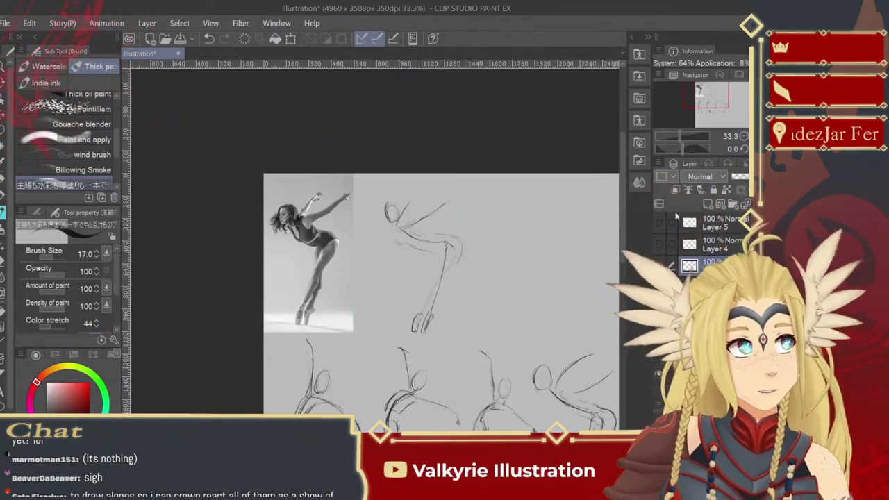
mouse_move(586, 300)
mouse_down()
mouse_move(472, 258)
mouse_move(453, 283)
mouse_move(487, 277)
mouse_up()
key(m)
mouse_move(260, 101)
mouse_down()
mouse_move(239, 206)
mouse_move(267, 248)
mouse_move(308, 271)
mouse_move(357, 127)
mouse_move(262, 100)
mouse_up()
key(k)
mouse_move(327, 276)
mouse_down()
mouse_move(483, 307)
mouse_move(516, 337)
mouse_up()
mouse_move(516, 337)
mouse_down()
mouse_move(388, 317)
mouse_move(369, 220)
mouse_move(438, 325)
mouse_up()
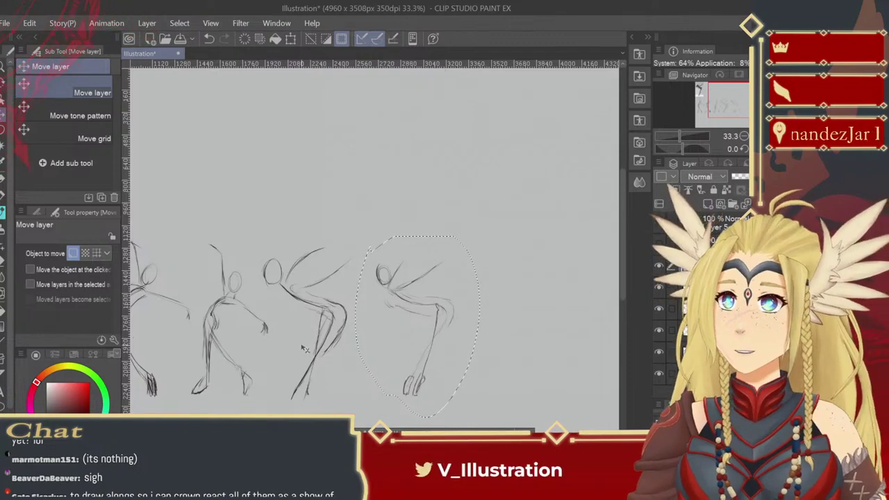
key(ctrl+d)
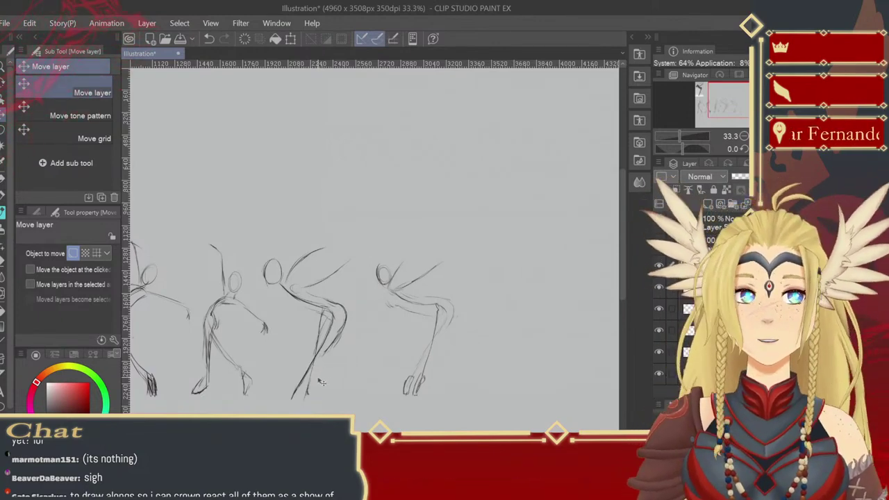
- Start a third ballerina sketch beside the photo with a curved spine line and one leg line running from hip to toe
mouse_move(320, 383)
mouse_down()
mouse_move(372, 300)
mouse_move(359, 289)
mouse_move(371, 328)
mouse_up()
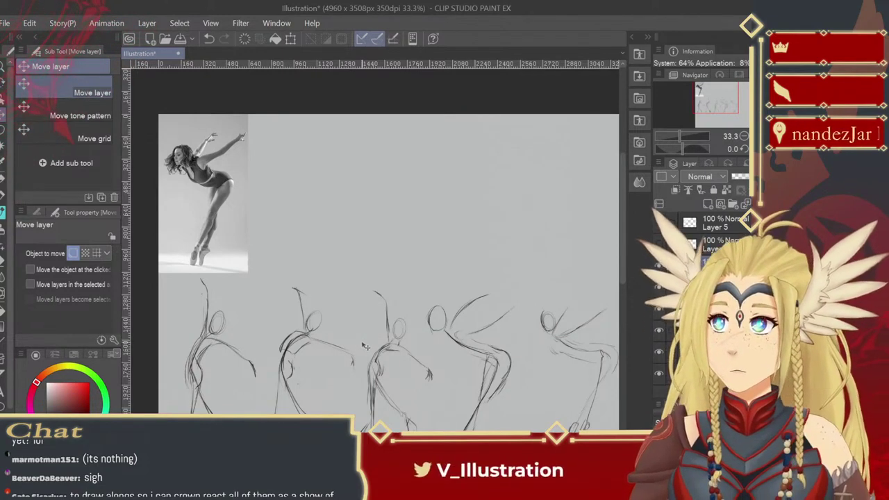
key(slash)
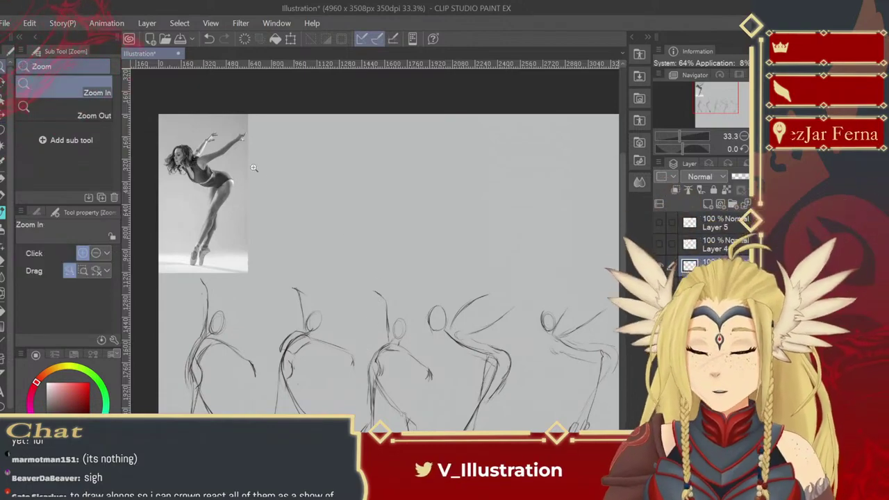
click(264, 186)
drag(250, 226, 303, 234)
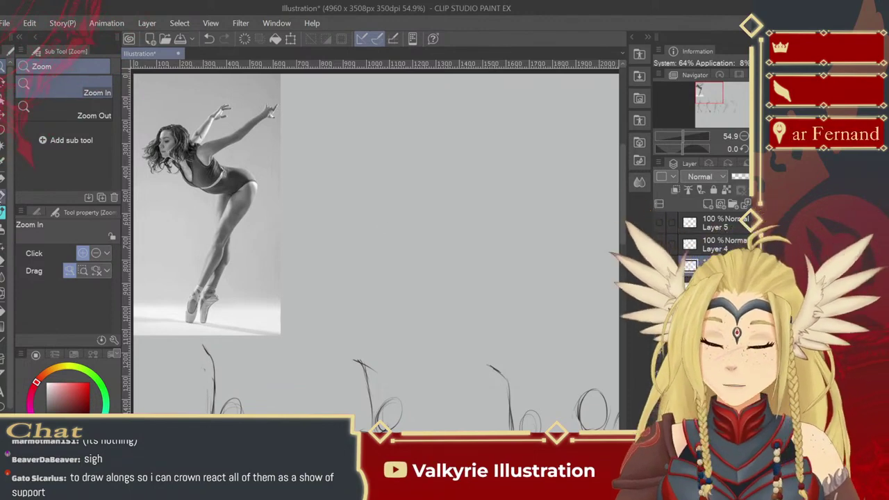
click(3, 212)
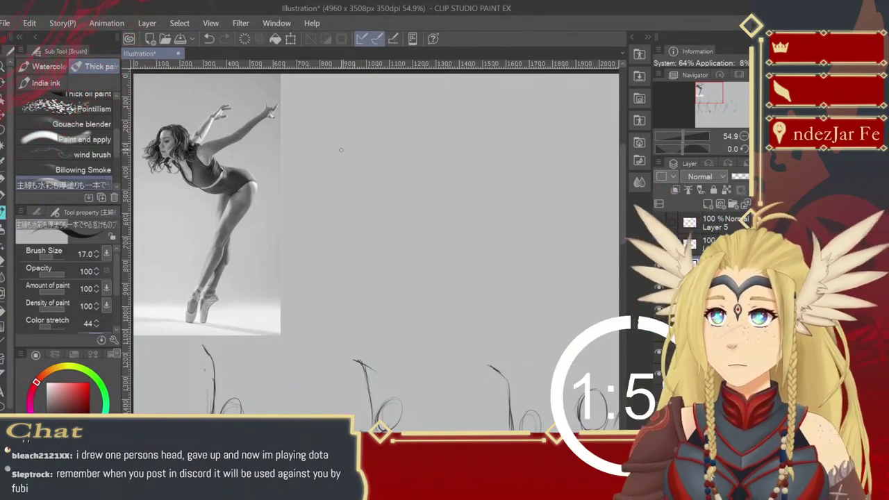
drag(344, 150, 368, 169)
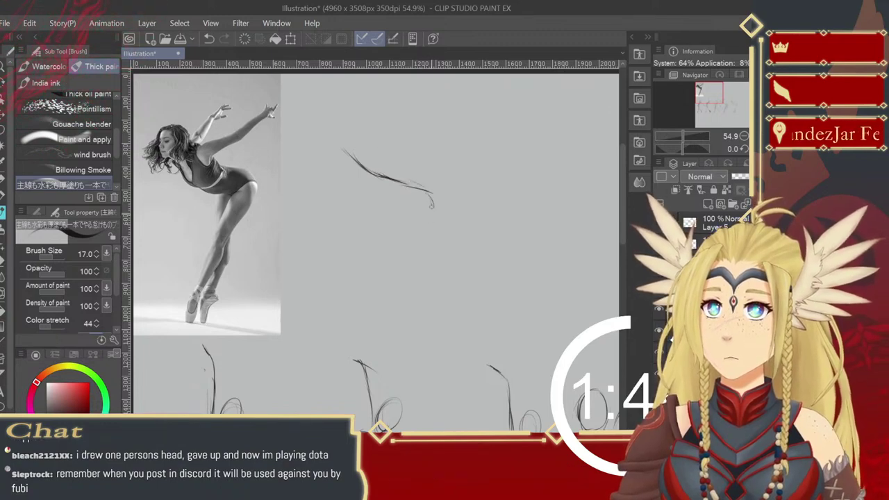
mouse_move(430, 207)
mouse_down()
mouse_move(427, 236)
mouse_move(384, 321)
mouse_up()
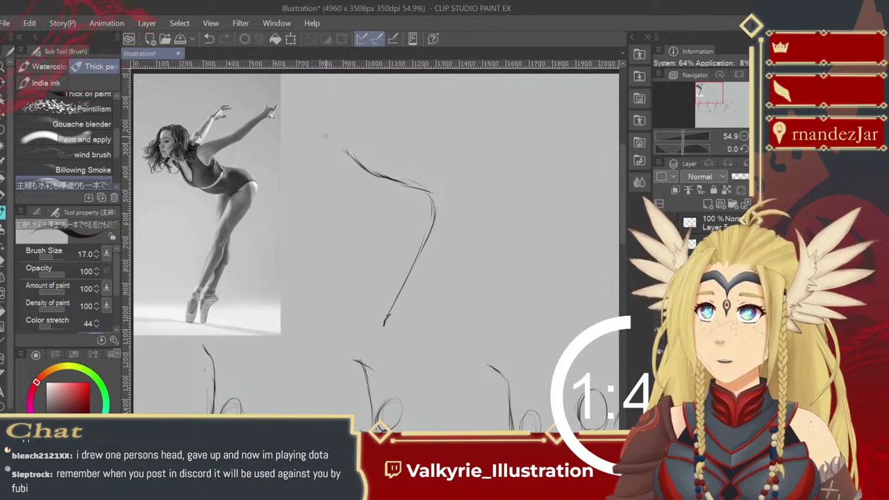
- Draw the oval head at the top of the spine and two arm lines reaching up and back from the shoulder
drag(329, 136, 330, 147)
drag(350, 129, 344, 157)
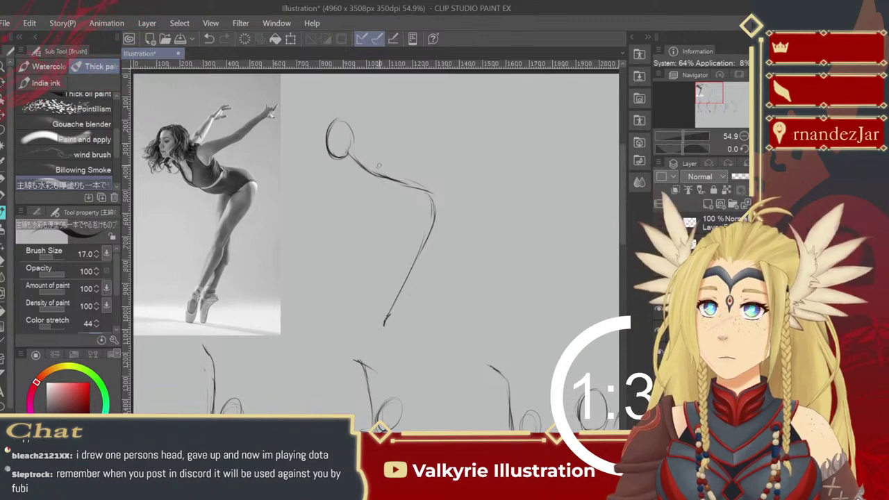
drag(376, 167, 420, 125)
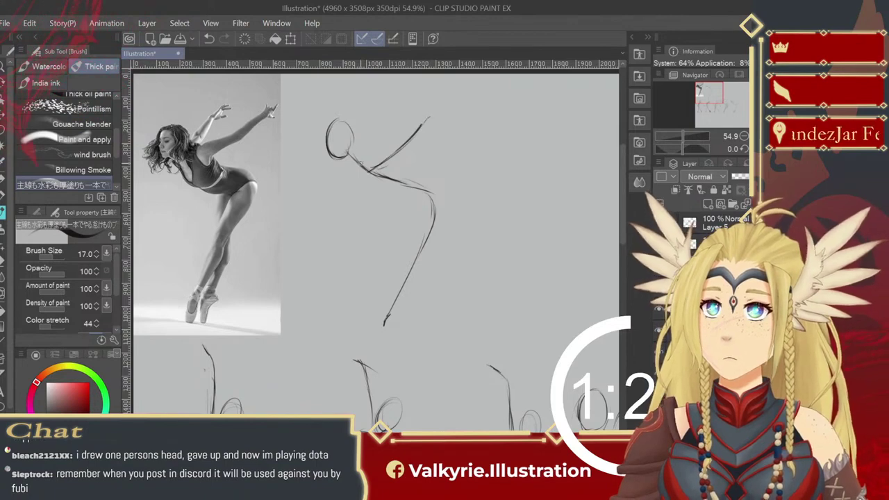
drag(366, 143, 388, 109)
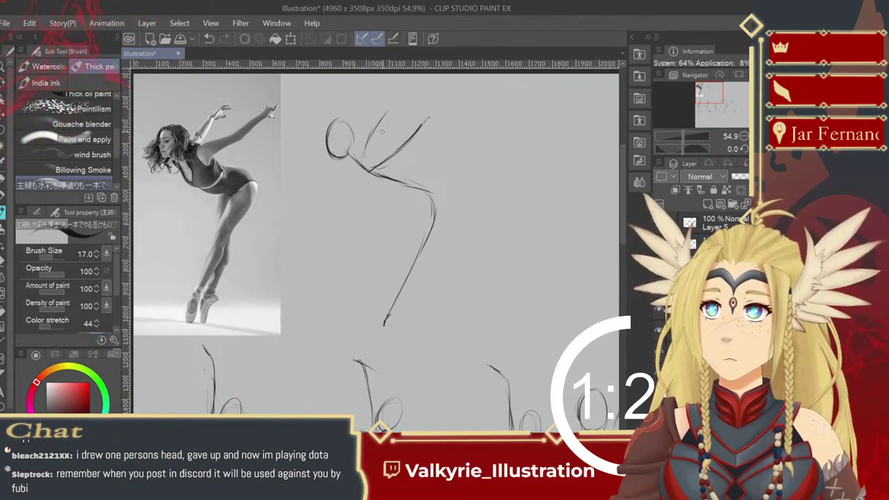
- Undo the longer, backward-reaching arm and redraw it at a lower angle, retracing the shorter upright arm
key(ctrl+z)
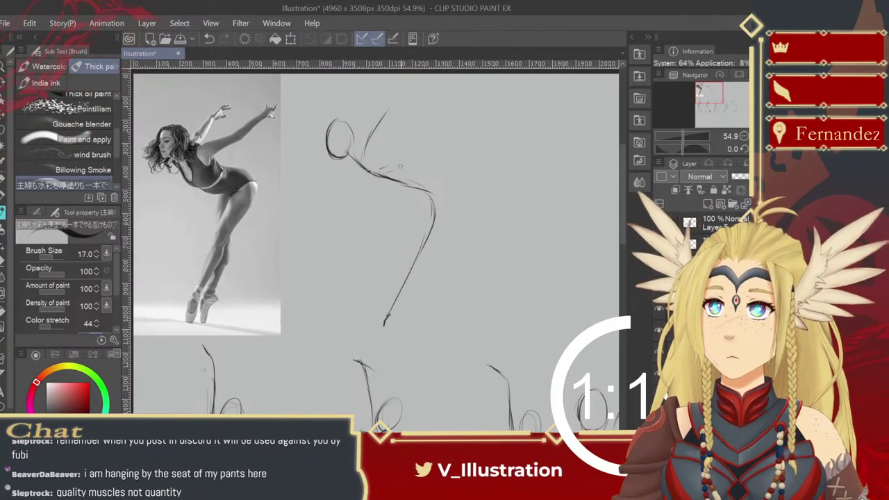
drag(417, 150, 439, 135)
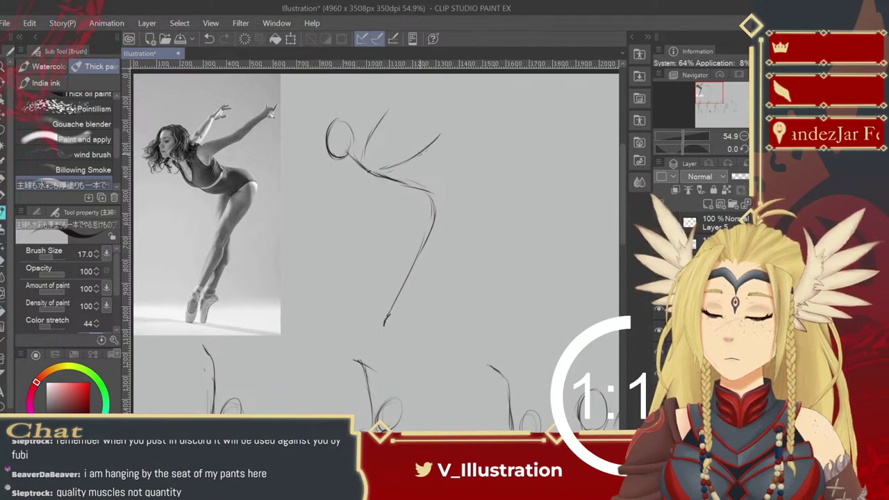
key(ctrl+z)
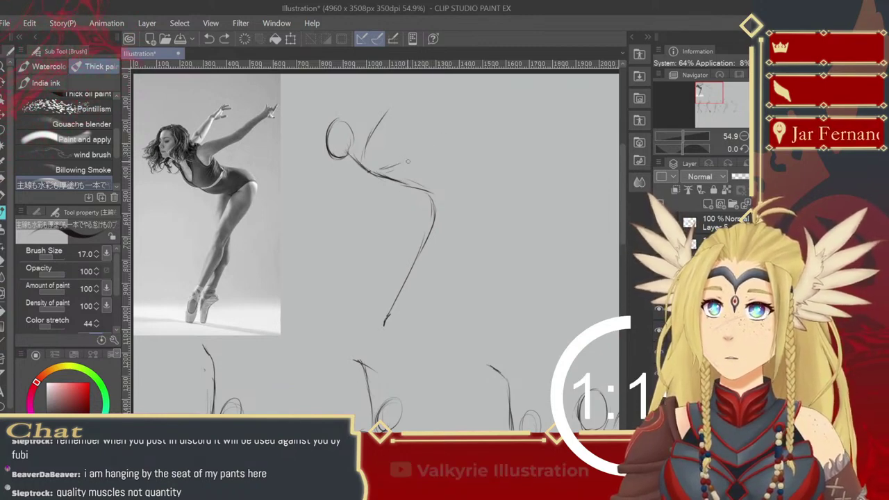
drag(414, 147, 439, 126)
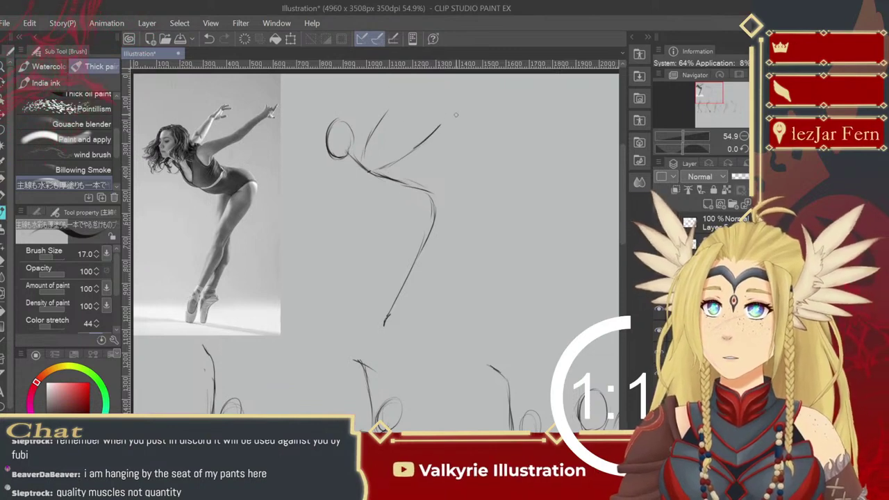
drag(387, 110, 374, 130)
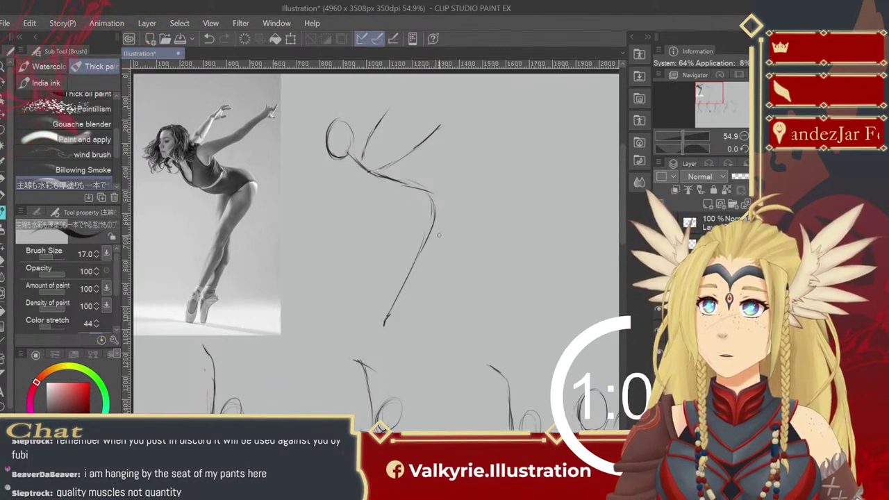
- Draw the second leg from the hip, crossing the first one down to the toe, and add the curve of its foot
drag(421, 203, 414, 256)
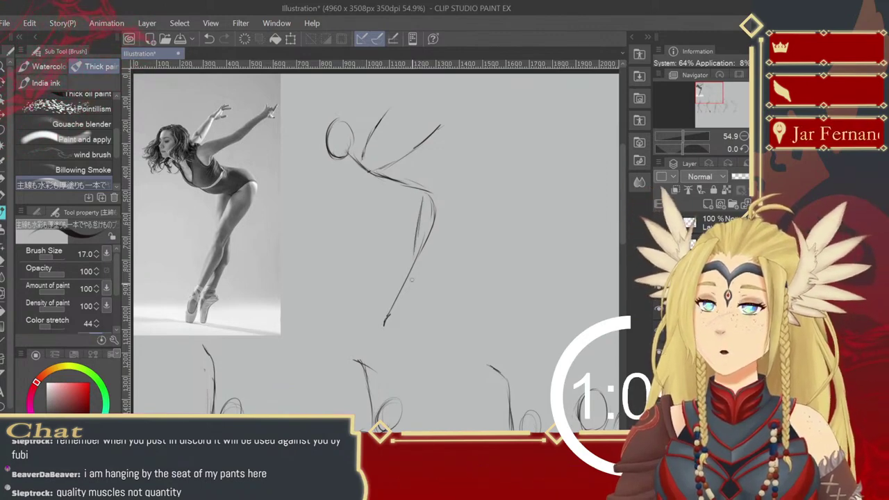
drag(409, 286, 404, 305)
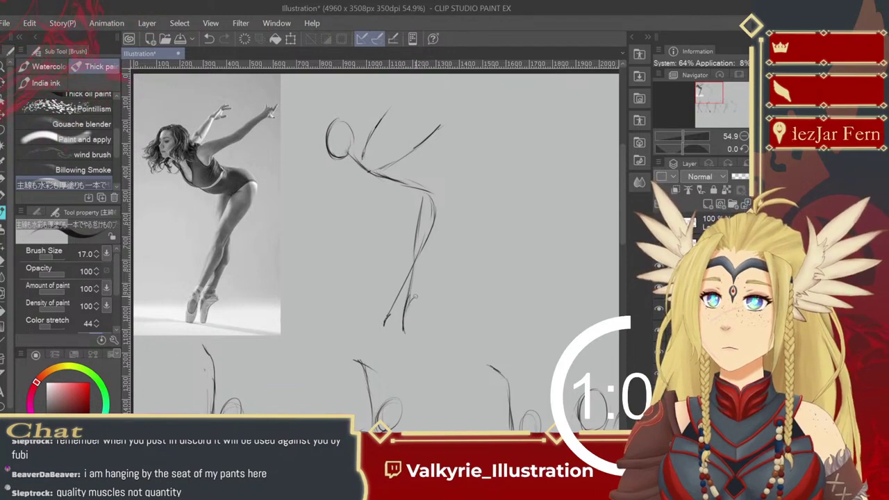
drag(417, 297, 405, 320)
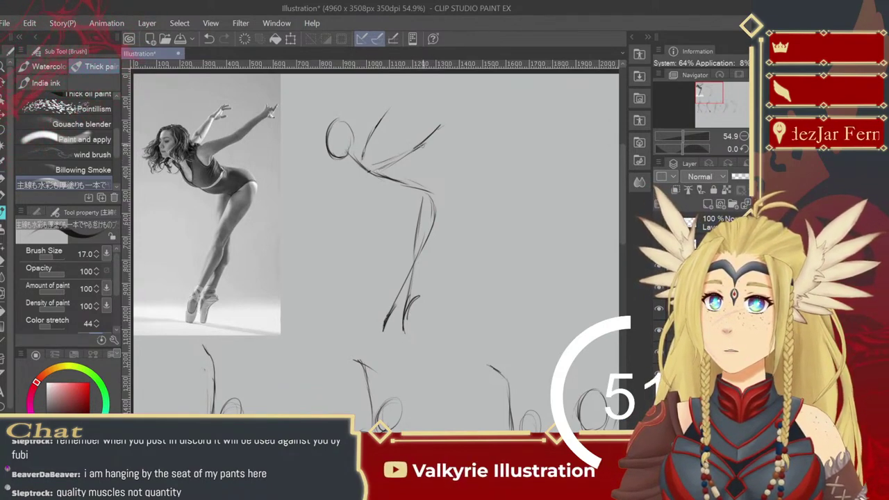
- Extend the longer arm outward and sketch simple hands with spread fingers at the ends of both arms
drag(428, 138, 460, 112)
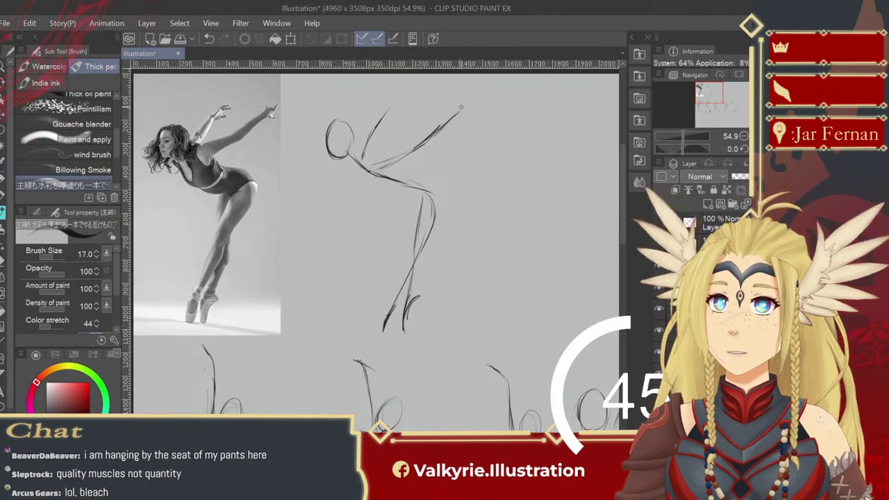
drag(457, 106, 467, 106)
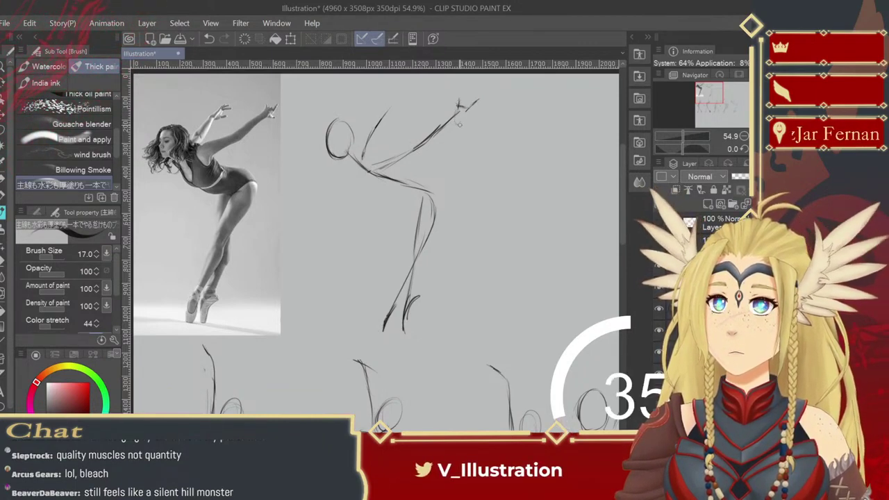
mouse_move(460, 119)
mouse_down()
mouse_move(468, 126)
mouse_move(458, 94)
mouse_up()
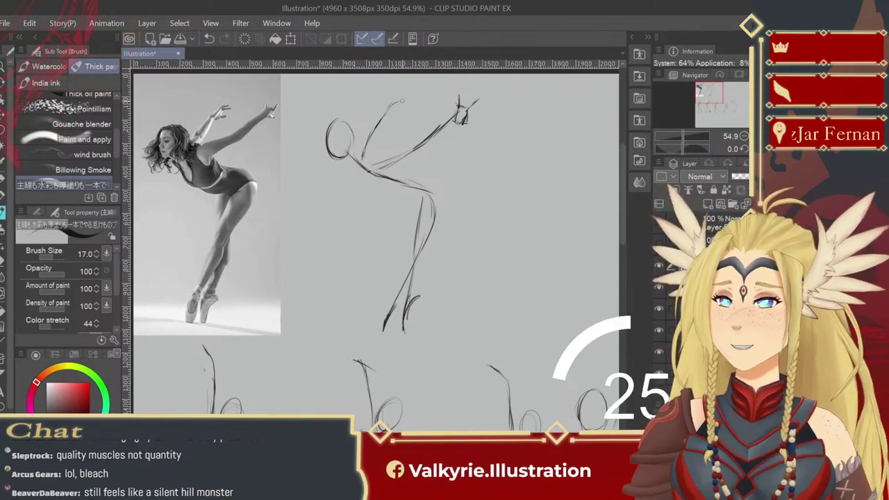
drag(399, 102, 392, 111)
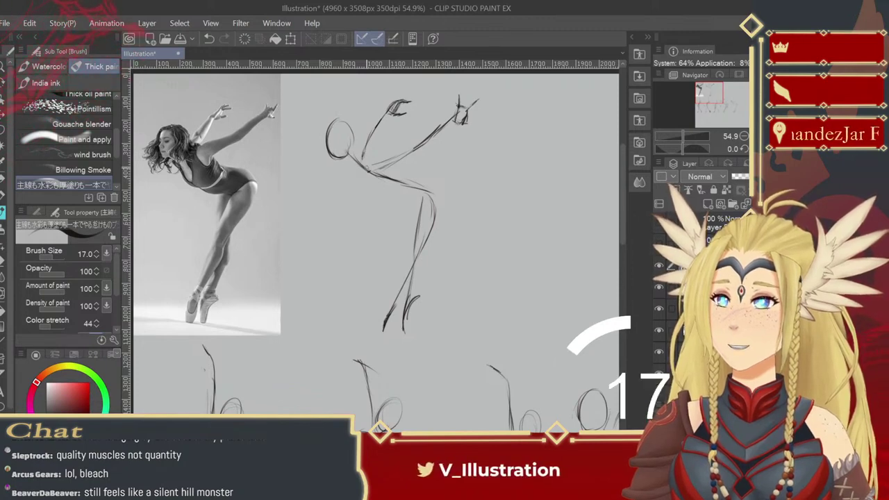
- Darken the base of the shorter arm at the shoulder and outline both pointe shoes at the ends of the legs
drag(365, 143, 361, 161)
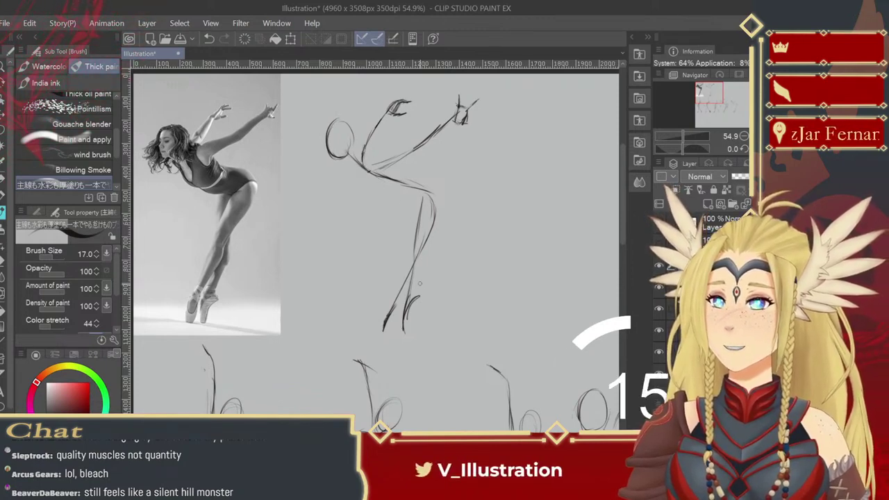
drag(410, 312, 405, 334)
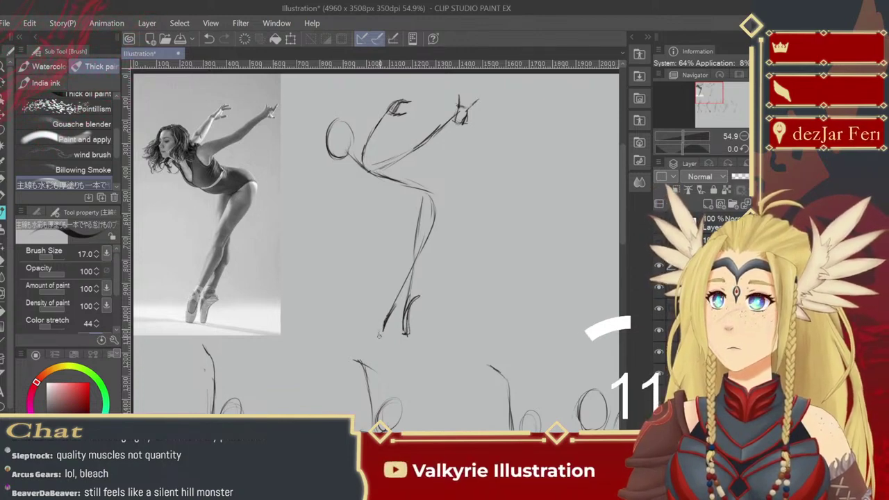
mouse_move(397, 303)
mouse_down()
mouse_move(391, 332)
mouse_move(392, 301)
mouse_move(383, 305)
mouse_up()
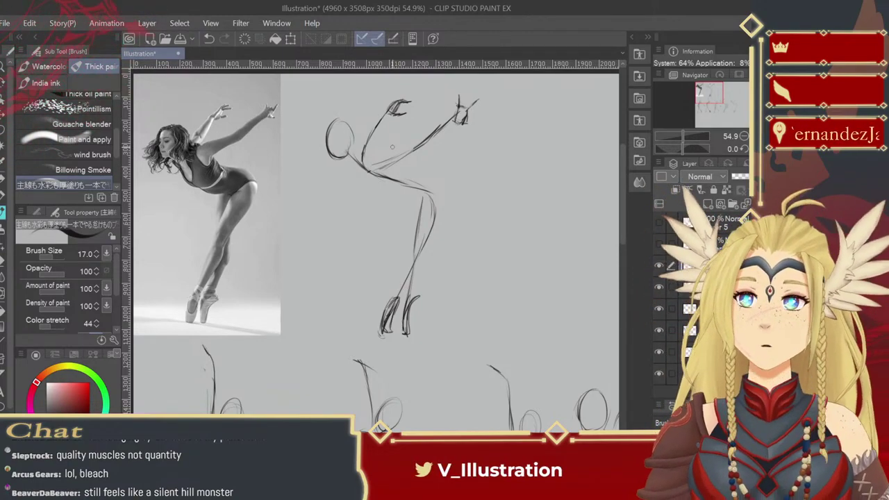
- Lasso the third ballerina sketch, move it to the end of the comparison row after the second one, and deselect it
click(744, 136)
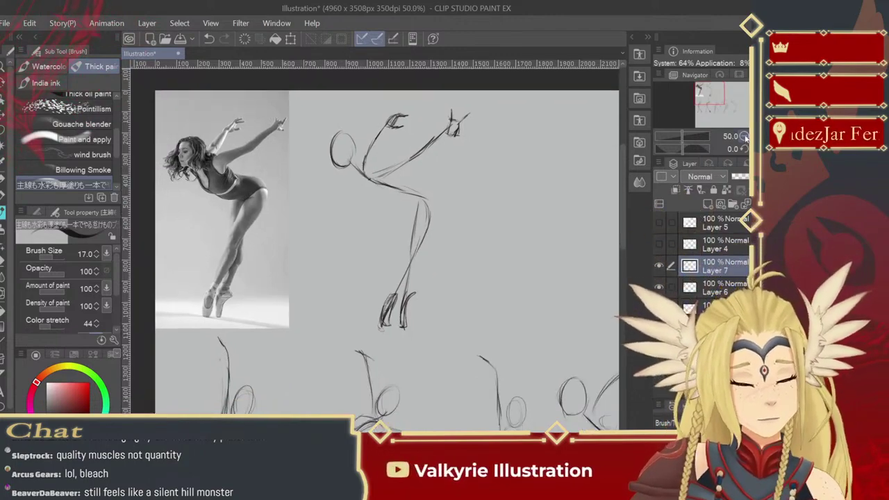
click(744, 136)
click(743, 136)
mouse_move(580, 237)
mouse_down()
mouse_move(514, 221)
mouse_move(429, 167)
mouse_up()
key(m)
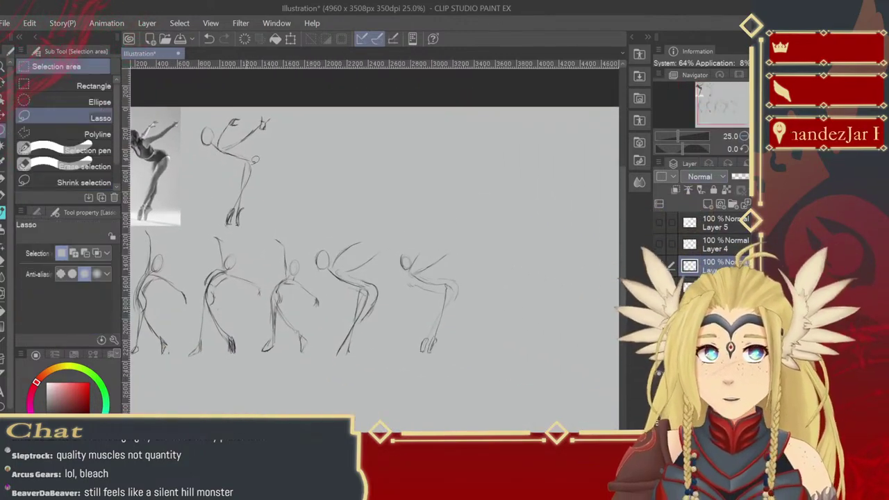
drag(247, 86, 208, 102)
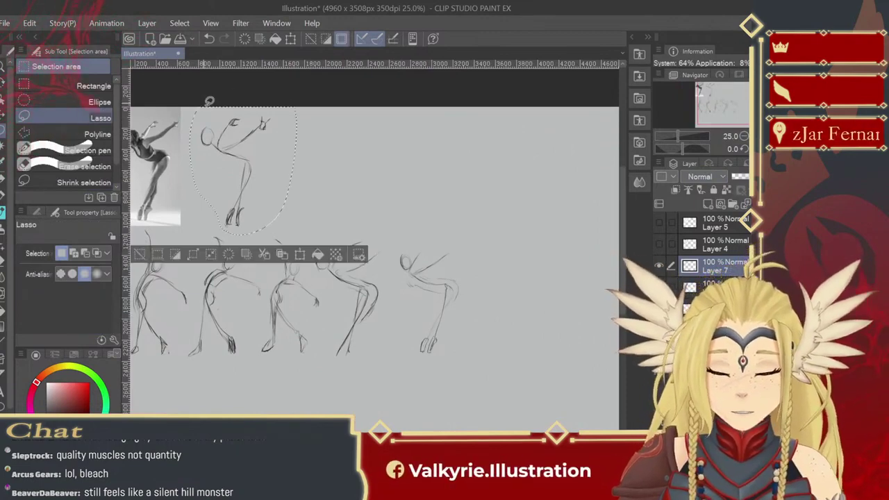
key(k)
mouse_move(248, 187)
mouse_down()
mouse_move(487, 261)
mouse_move(500, 306)
mouse_move(512, 313)
mouse_up()
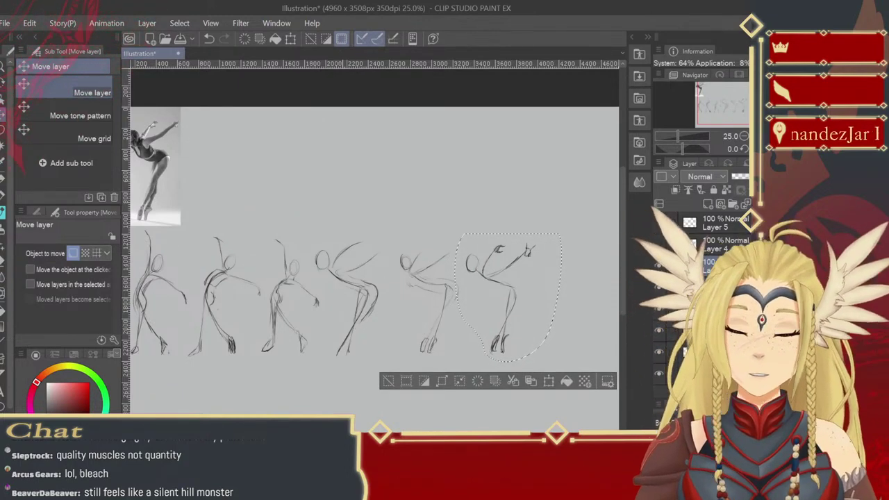
key(ctrl+d)
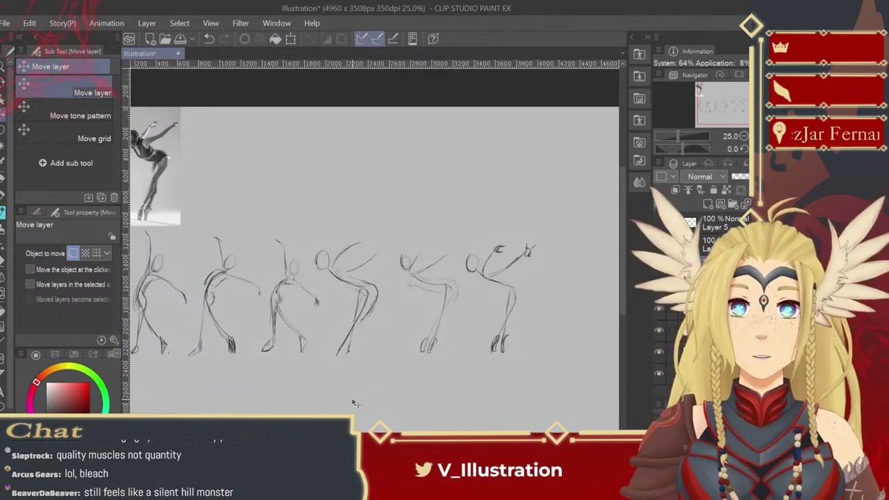
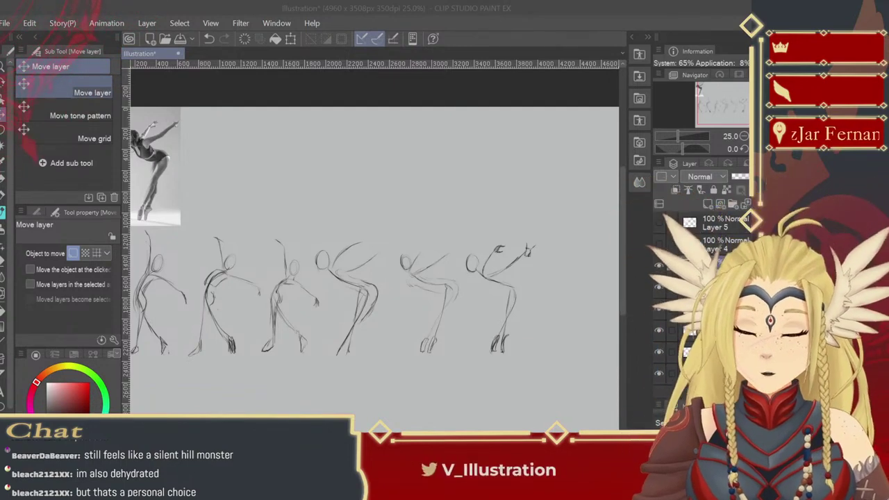
- Paste the photo of the kneeling woman and scale it up to cover the ballerina reference
click(4, 66)
mouse_move(193, 159)
mouse_down()
mouse_move(204, 174)
mouse_move(313, 181)
mouse_move(324, 252)
mouse_move(303, 244)
mouse_move(315, 263)
mouse_up()
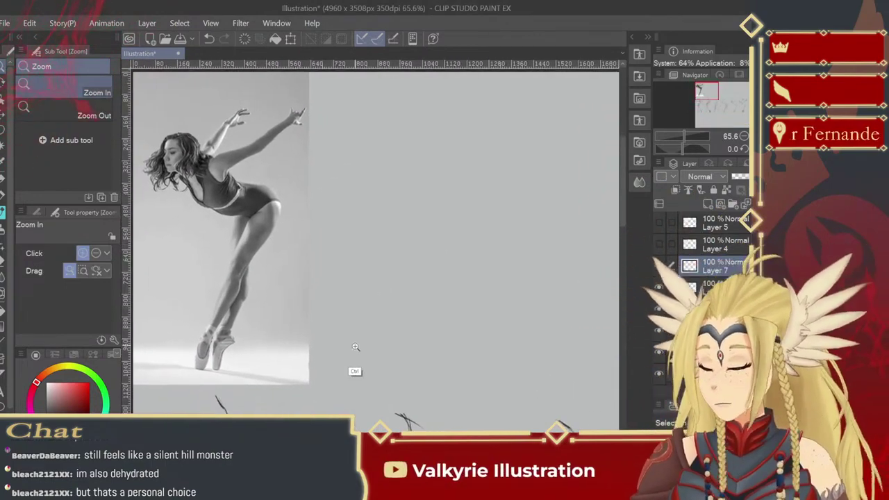
key(ctrl+v)
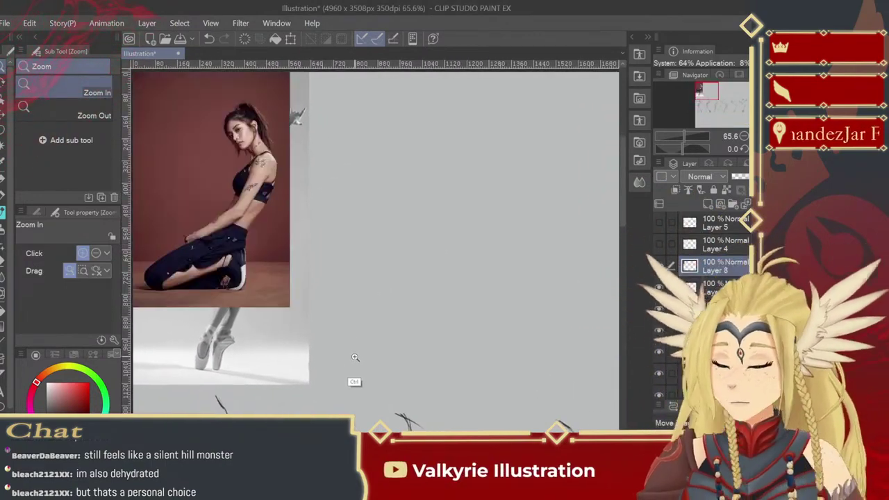
key(ctrl+t)
drag(325, 359, 339, 382)
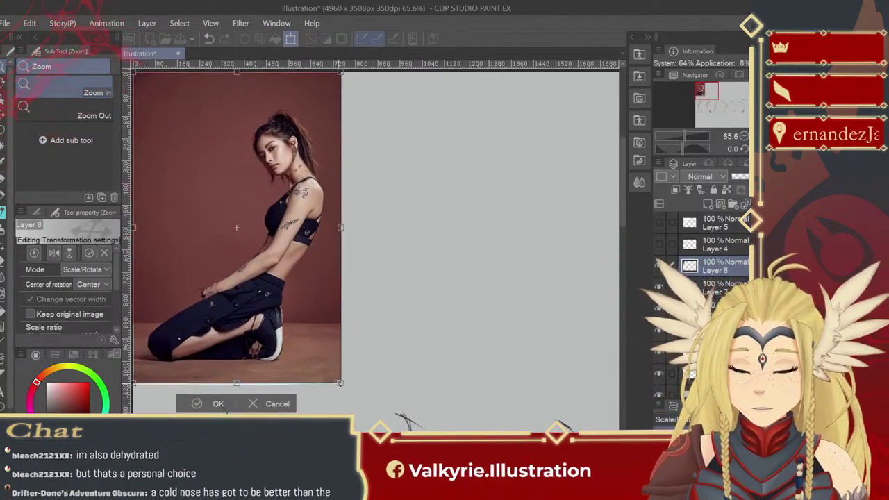
key(Return)
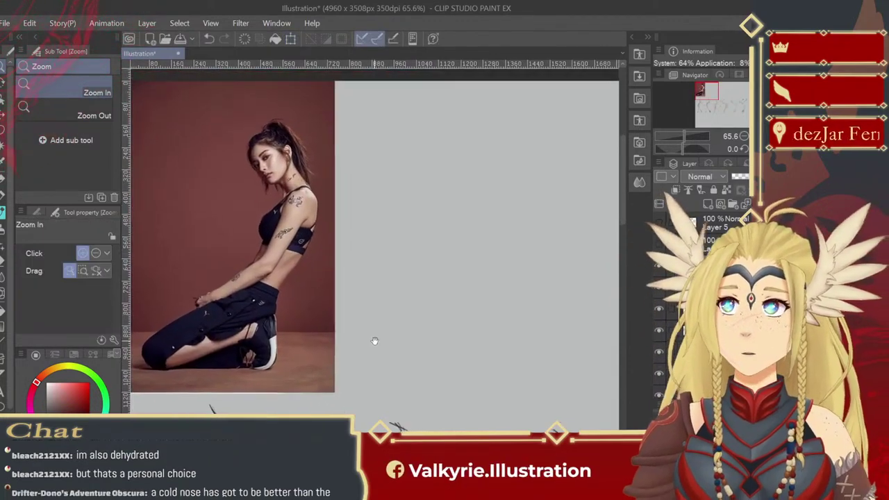
mouse_move(365, 293)
mouse_down()
mouse_move(347, 286)
mouse_move(349, 309)
mouse_up()
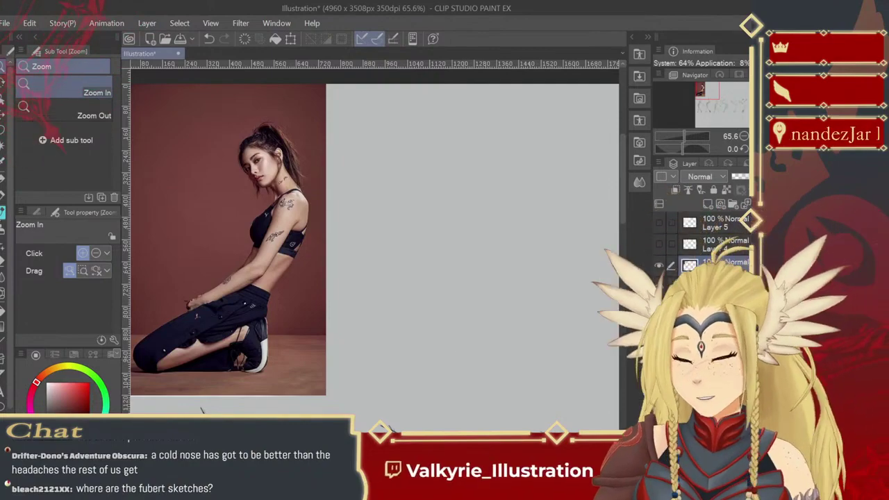
- Set the brush size to 15 and sketch the oval head of the kneeling woman beside the photo
key(b)
mouse_move(419, 240)
mouse_down()
mouse_move(407, 248)
mouse_move(414, 238)
mouse_up()
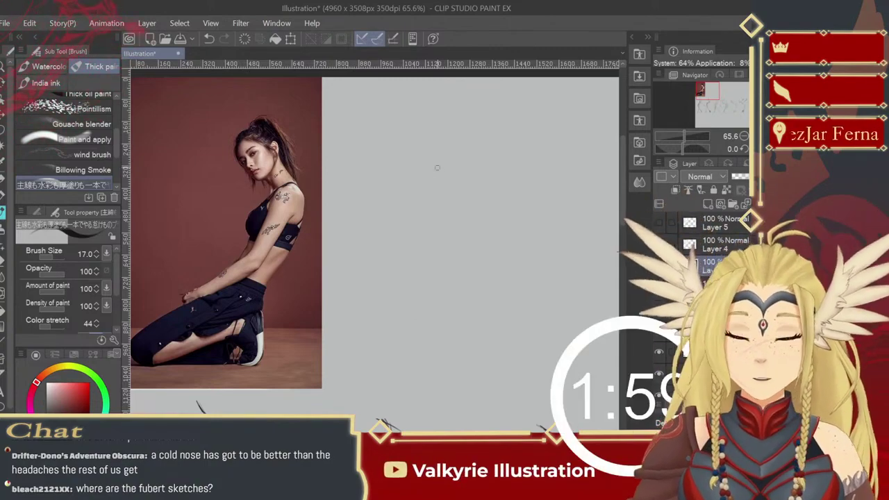
key(bracketleft)
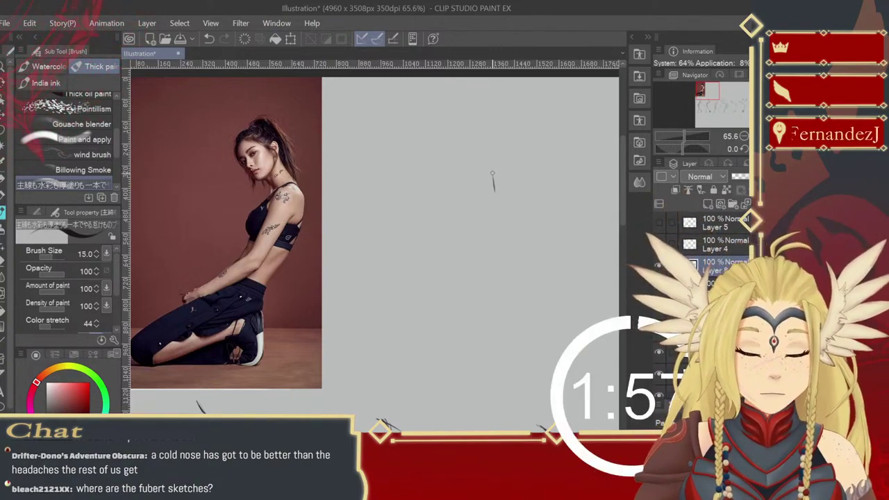
key(ctrl+z)
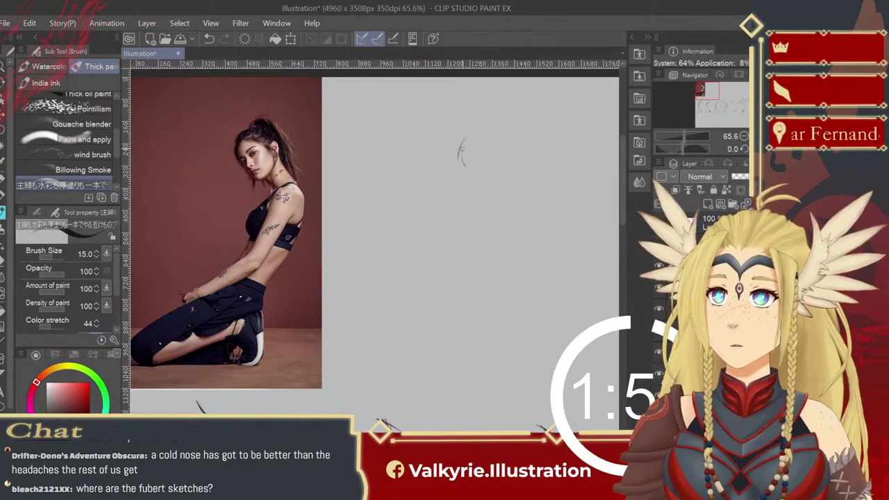
mouse_move(468, 129)
mouse_down()
mouse_move(464, 165)
mouse_move(479, 177)
mouse_up()
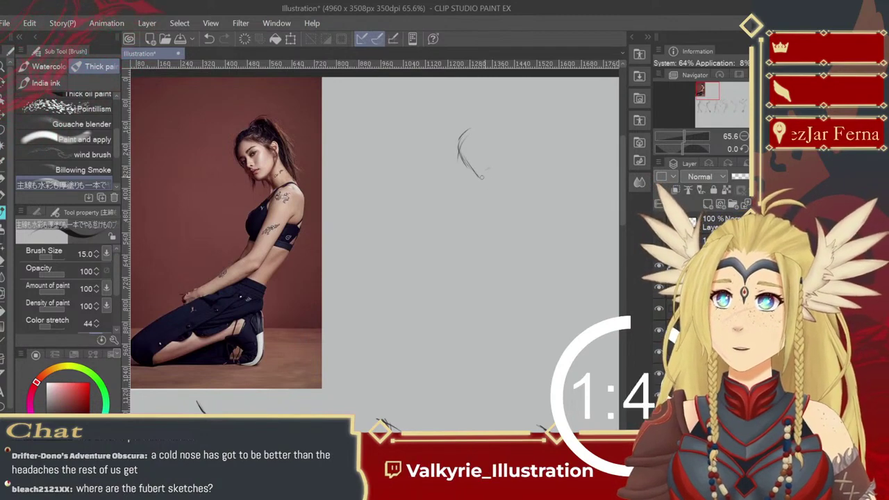
drag(481, 130, 492, 173)
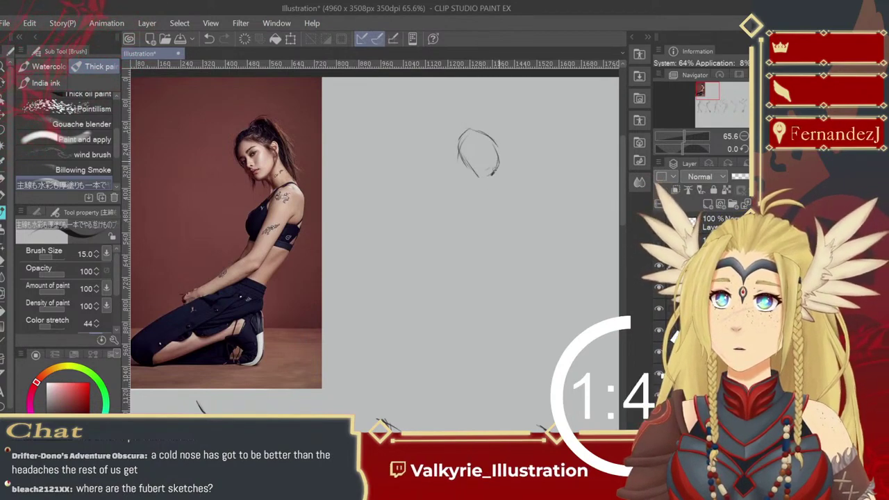
drag(487, 129, 504, 178)
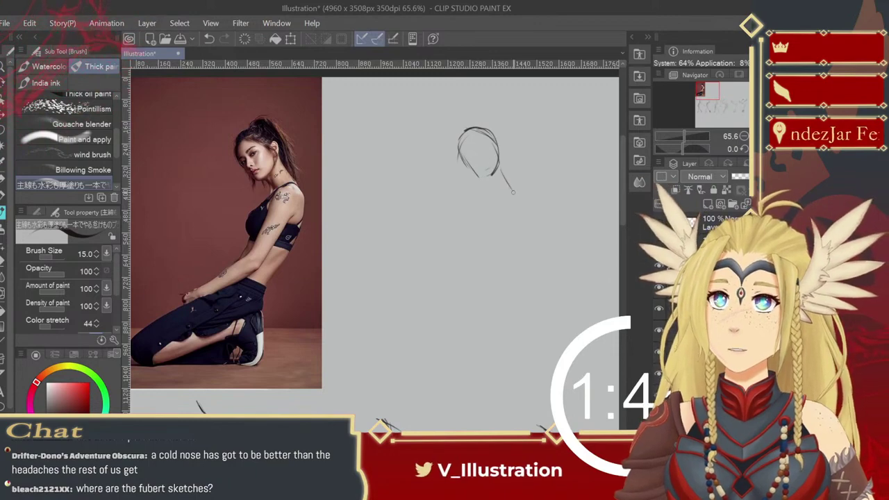
drag(513, 184, 511, 231)
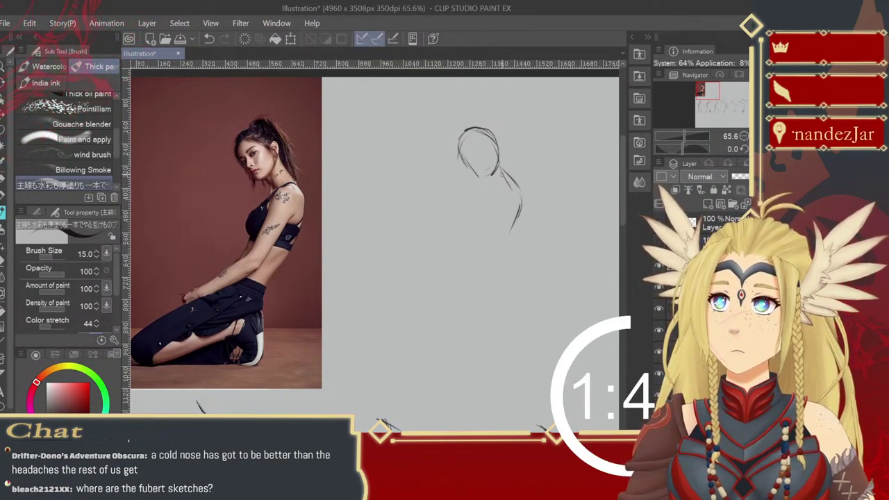
key(ctrl+z)
key(ctrl+z)
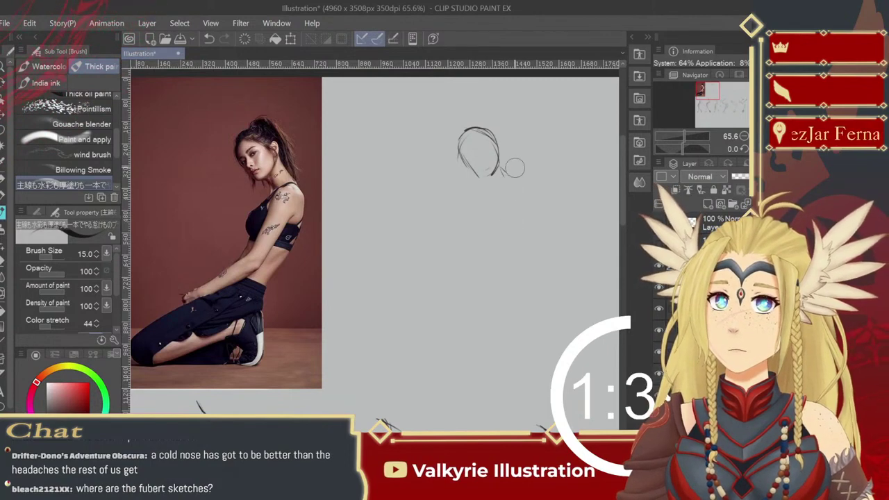
drag(498, 174, 507, 216)
key(ctrl+z)
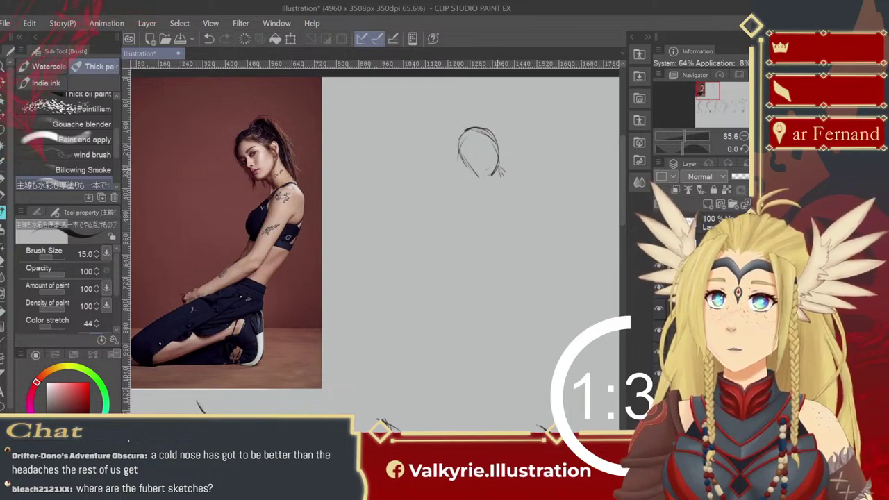
- Sweep one line from the neck through the torso to the knee, and add the lower leg and the foot
mouse_move(509, 207)
mouse_down()
mouse_move(497, 238)
mouse_move(398, 344)
mouse_up()
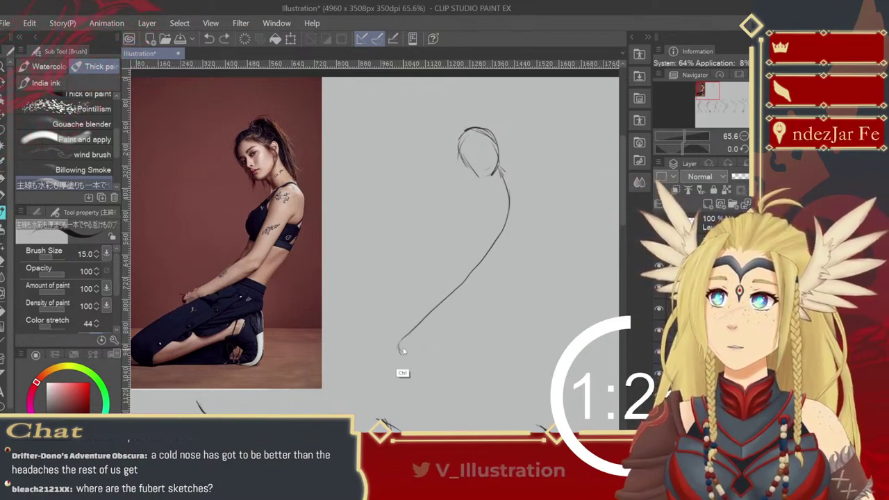
drag(399, 348, 486, 323)
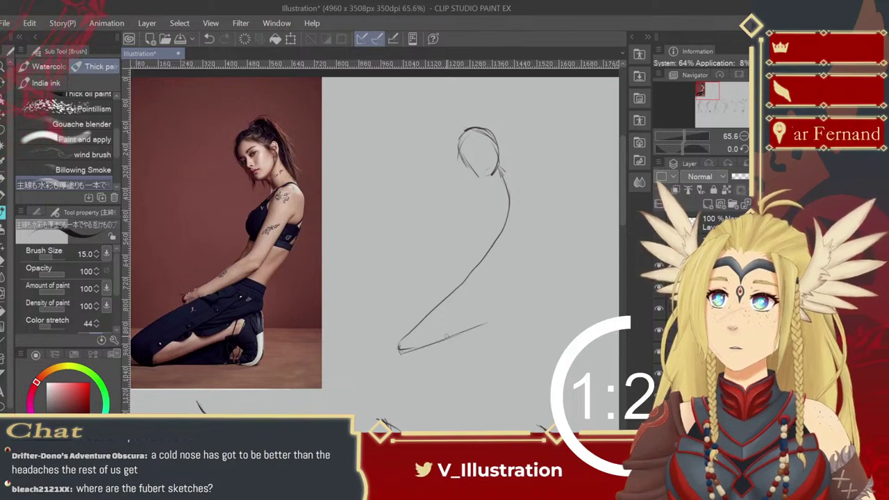
drag(513, 320, 506, 355)
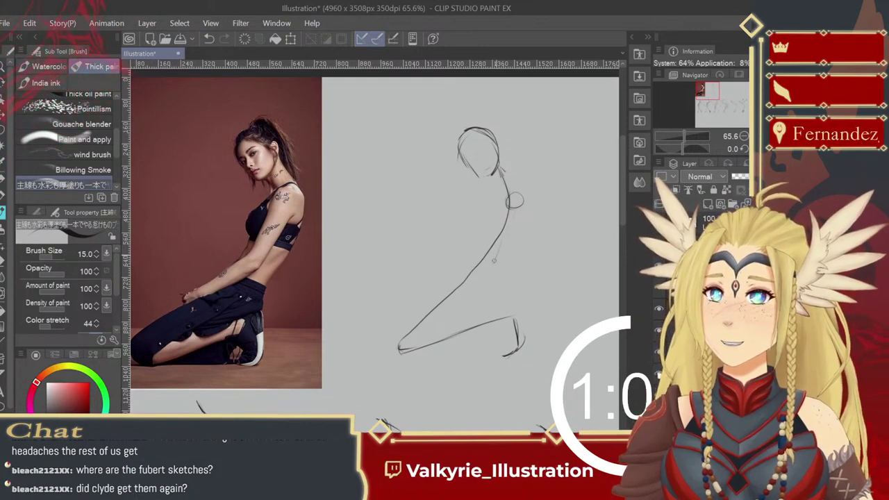
- Draw the arm from the shoulder to the hand resting on the thigh, and extend the knee with a ground line beneath it
mouse_move(509, 221)
mouse_down()
mouse_move(464, 277)
mouse_move(425, 307)
mouse_move(434, 301)
mouse_up()
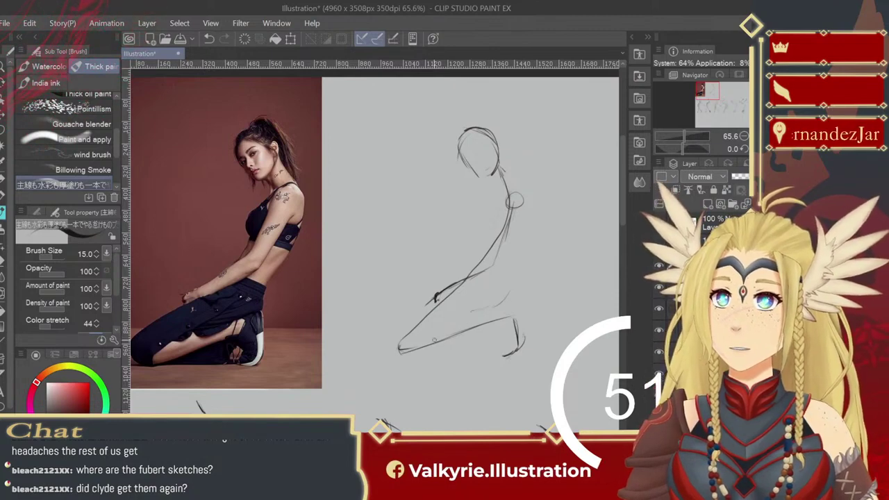
drag(505, 297, 448, 326)
drag(513, 282, 517, 236)
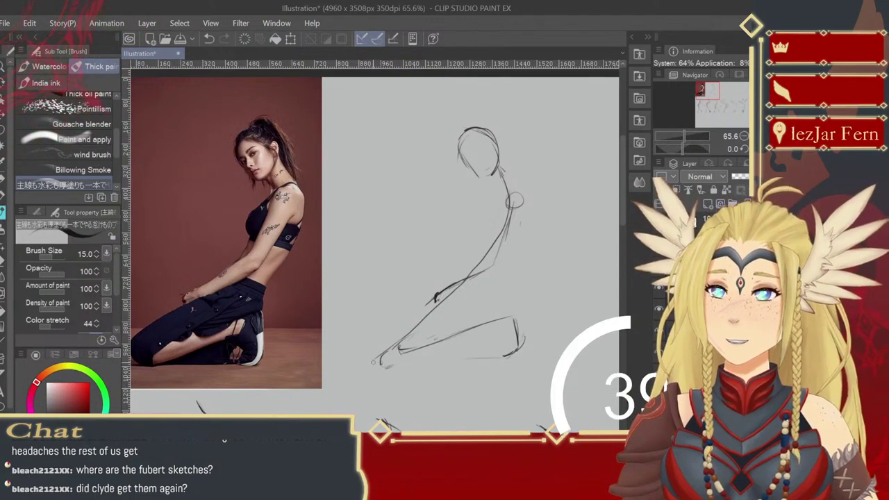
drag(390, 359, 370, 364)
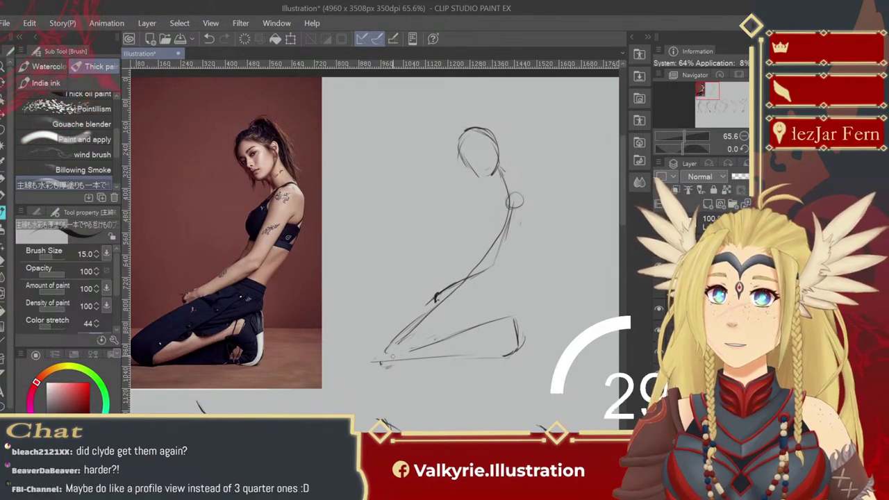
mouse_move(415, 336)
mouse_down()
mouse_move(400, 350)
mouse_move(420, 346)
mouse_up()
key(ctrl+z)
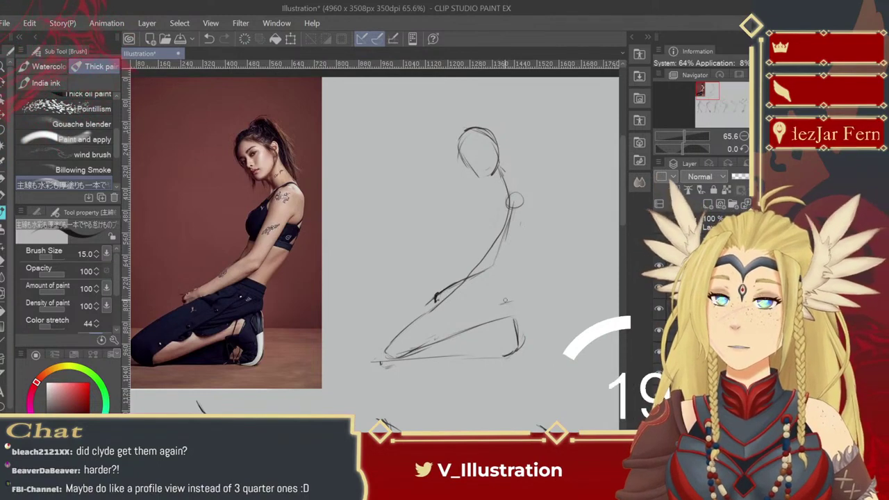
- Draw the lower back down to the hip and darken the underside of the thigh
drag(503, 291, 479, 303)
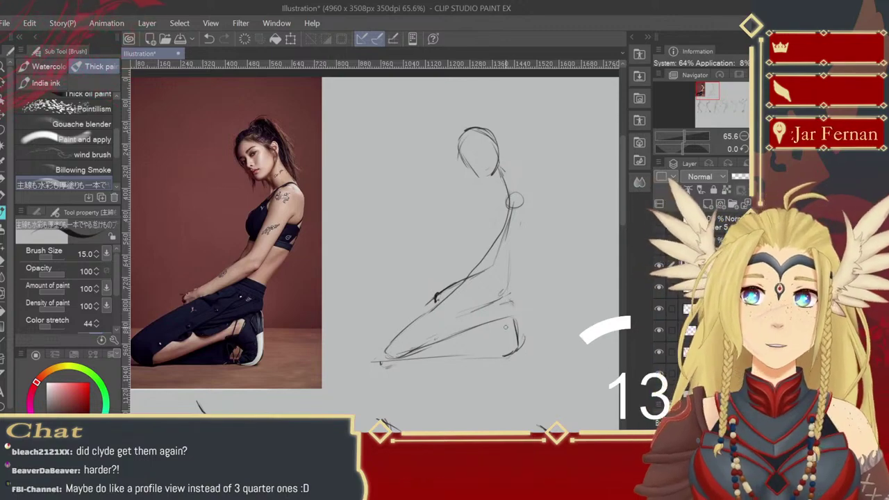
drag(511, 301, 522, 300)
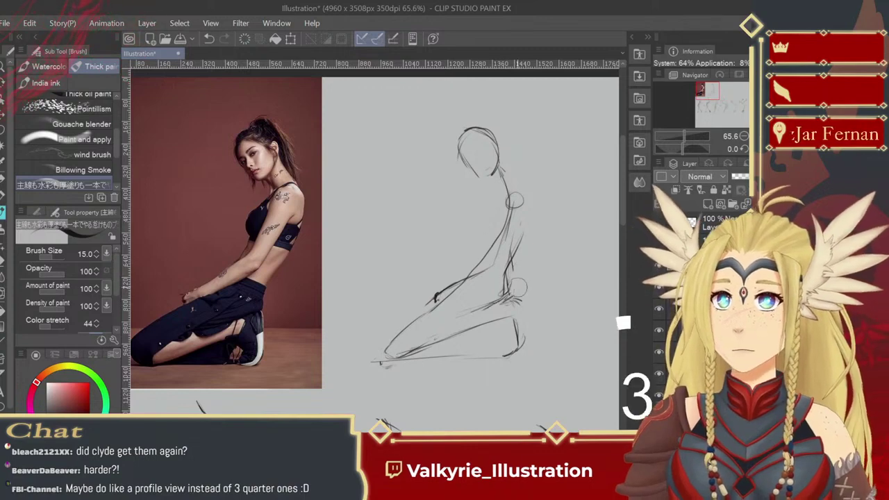
drag(507, 275, 502, 270)
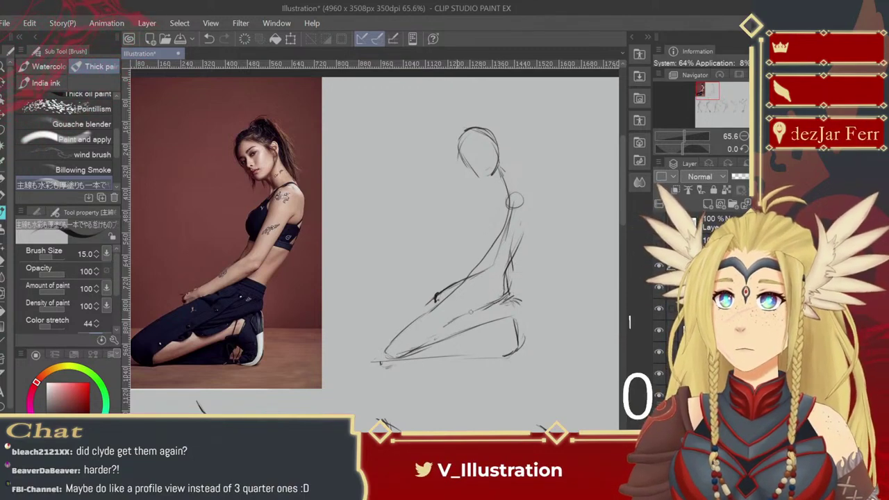
drag(455, 318, 488, 306)
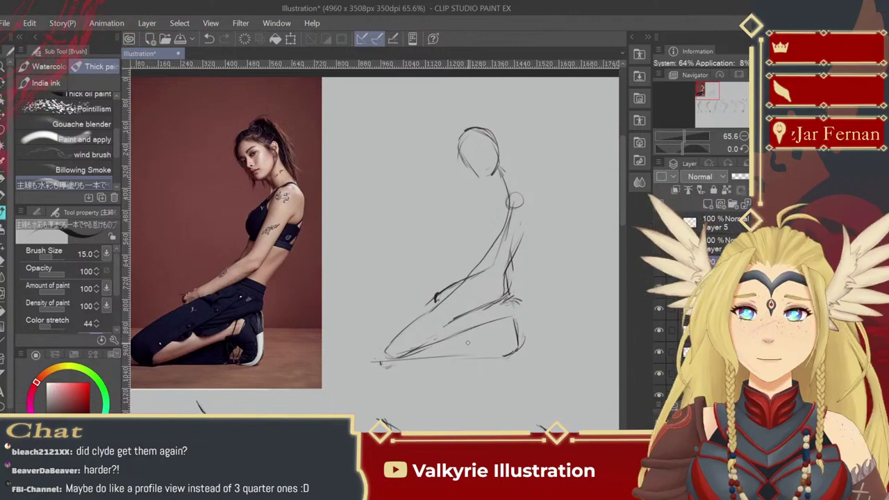
- Lasso the kneeling sketch, move it to the end of the comparison row after the third ballerina, and deselect it
click(660, 270)
click(660, 271)
key(ctrl+minus)
key(ctrl+minus)
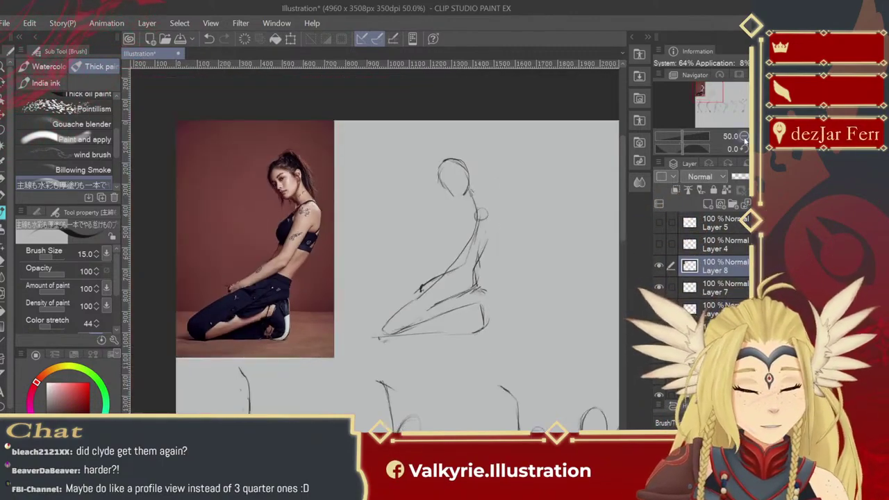
key(ctrl+minus)
mouse_move(633, 437)
mouse_down()
mouse_move(503, 348)
mouse_move(509, 356)
mouse_move(464, 345)
mouse_up()
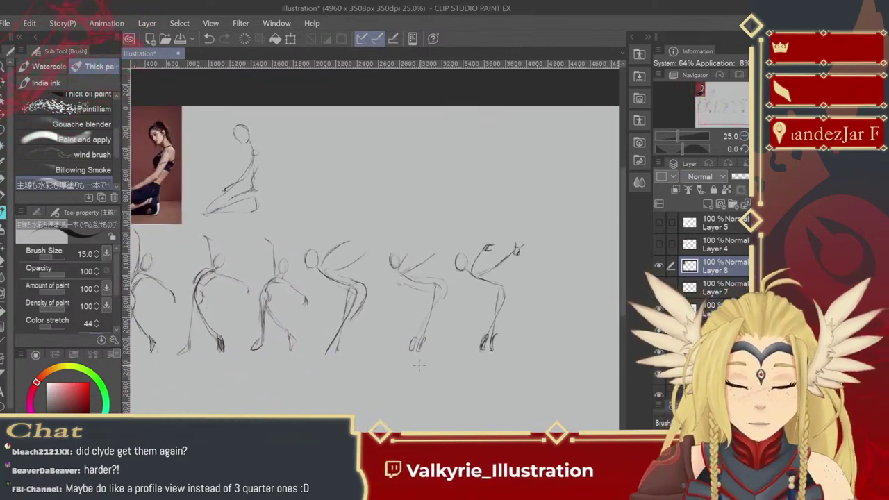
key(m)
mouse_move(236, 110)
mouse_down()
mouse_move(199, 207)
mouse_move(268, 229)
mouse_move(294, 155)
mouse_move(245, 111)
mouse_up()
key(k)
mouse_move(207, 182)
mouse_down()
mouse_move(346, 202)
mouse_move(574, 327)
mouse_move(528, 326)
mouse_up()
key(ctrl+d)
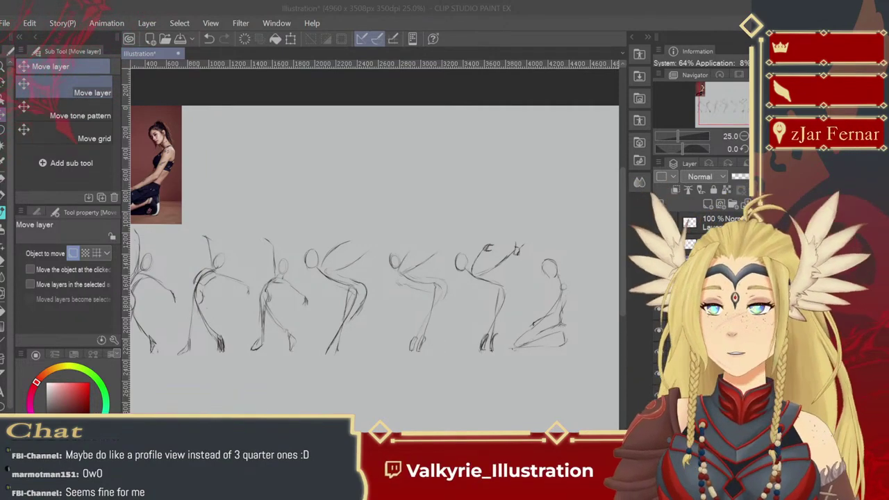
- Start the second kneeling sketch with a leaning torso line down to the hip, continued along the thigh and around the knee
key(ctrl+space)
mouse_move(326, 220)
mouse_down()
mouse_move(352, 219)
mouse_move(344, 222)
mouse_up()
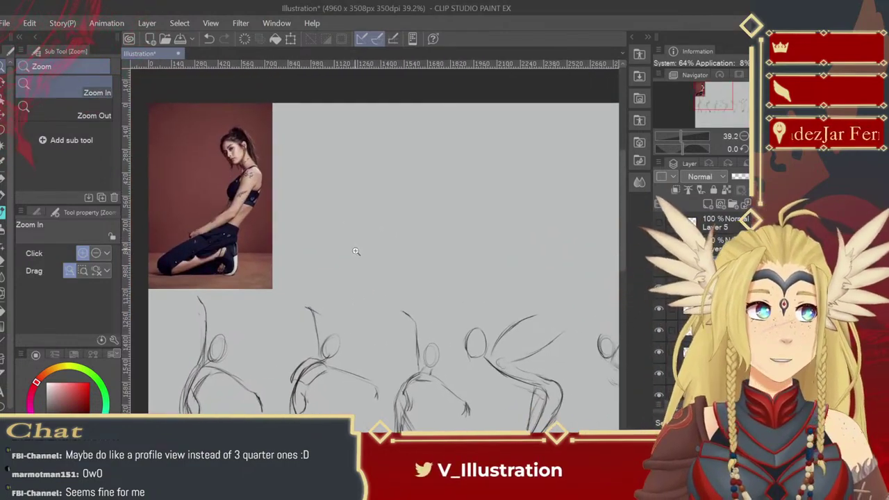
mouse_move(347, 192)
mouse_down()
mouse_move(326, 230)
mouse_move(463, 287)
mouse_up()
scroll(426, 323, down, 5)
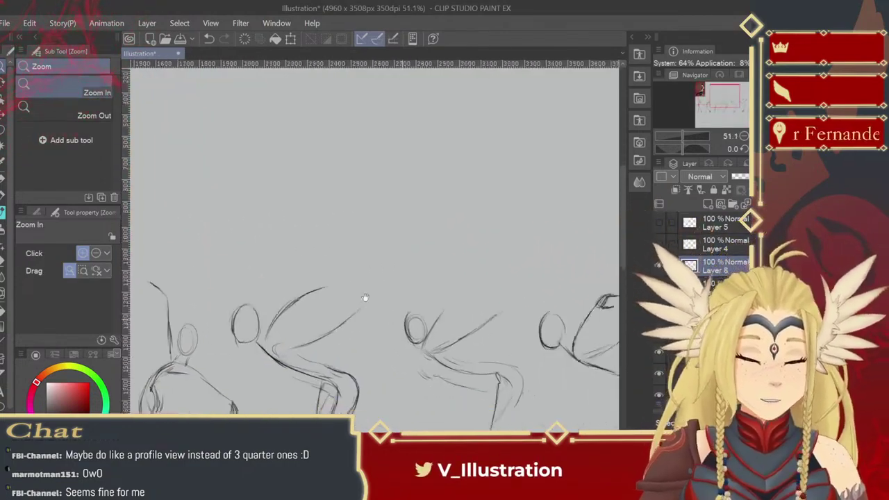
mouse_move(254, 361)
mouse_down()
mouse_move(294, 343)
mouse_move(224, 354)
mouse_move(391, 414)
mouse_move(416, 401)
mouse_move(377, 364)
mouse_move(373, 317)
mouse_move(373, 333)
mouse_move(433, 308)
mouse_move(409, 285)
mouse_up()
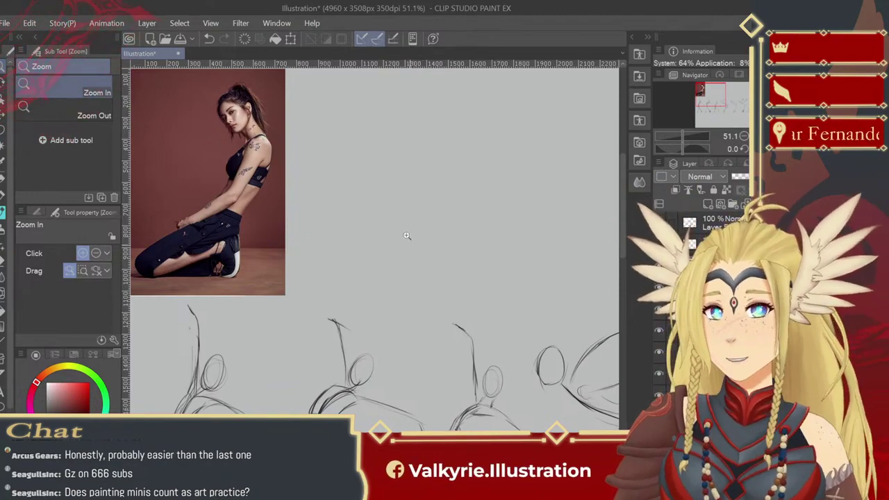
key(b)
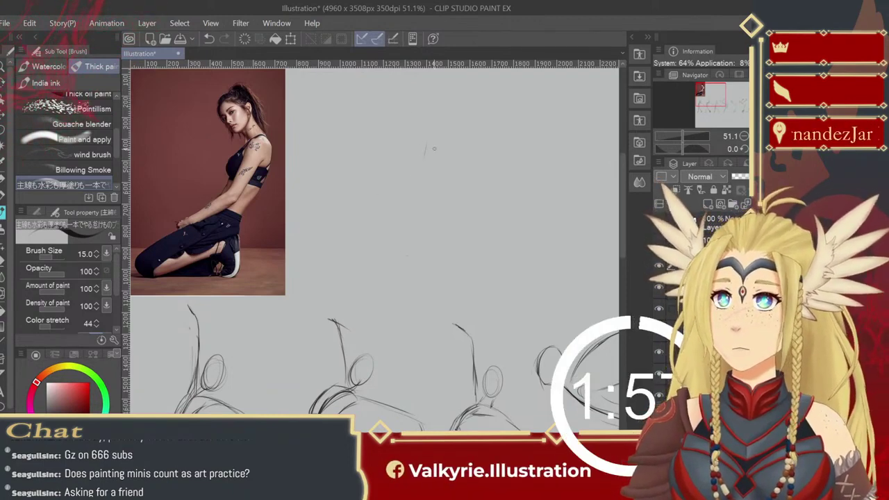
drag(422, 173, 402, 216)
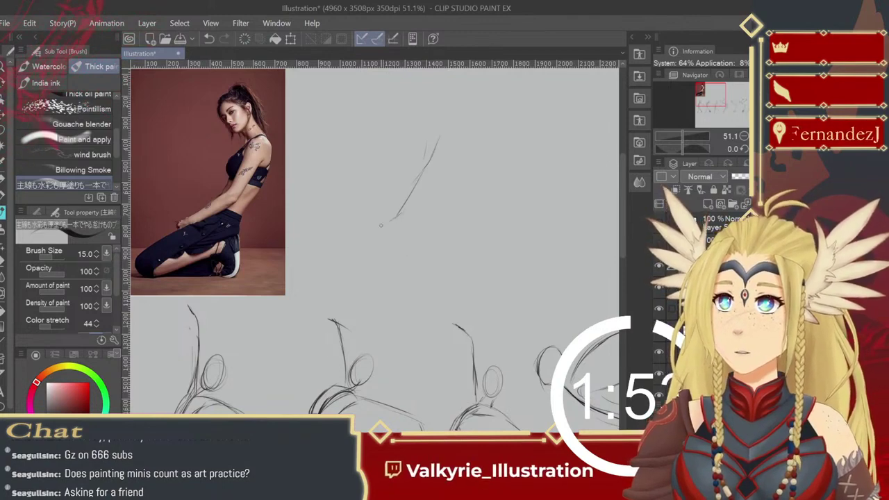
drag(325, 257, 330, 276)
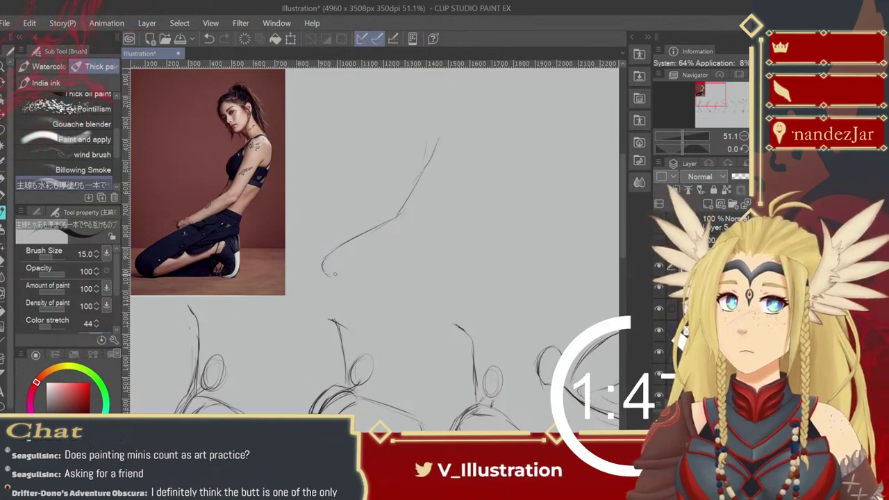
- Draw the lower leg from the knee back to the heel and add the foot angled down to the toes
mouse_move(370, 266)
mouse_down()
mouse_move(334, 275)
mouse_move(406, 255)
mouse_up()
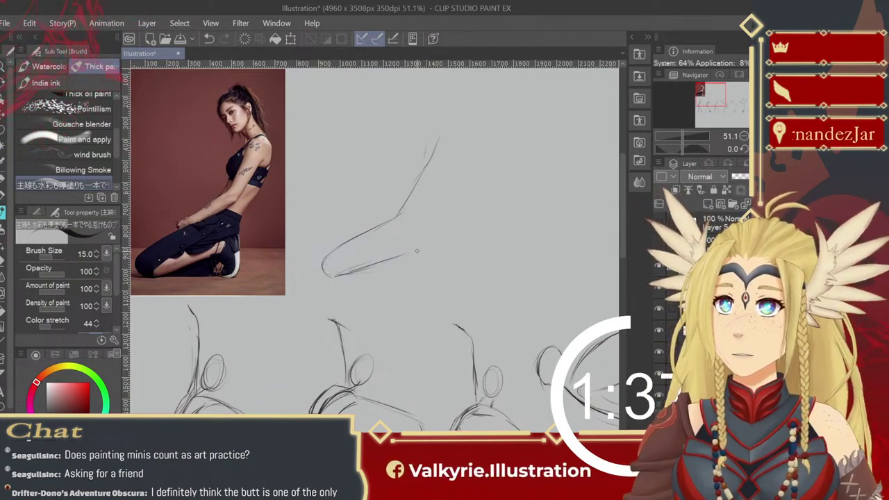
drag(421, 276, 409, 288)
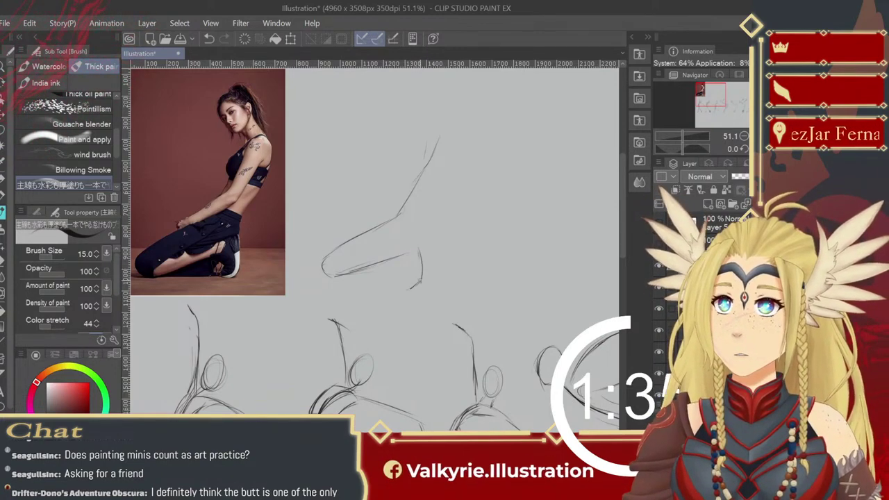
drag(420, 256, 421, 271)
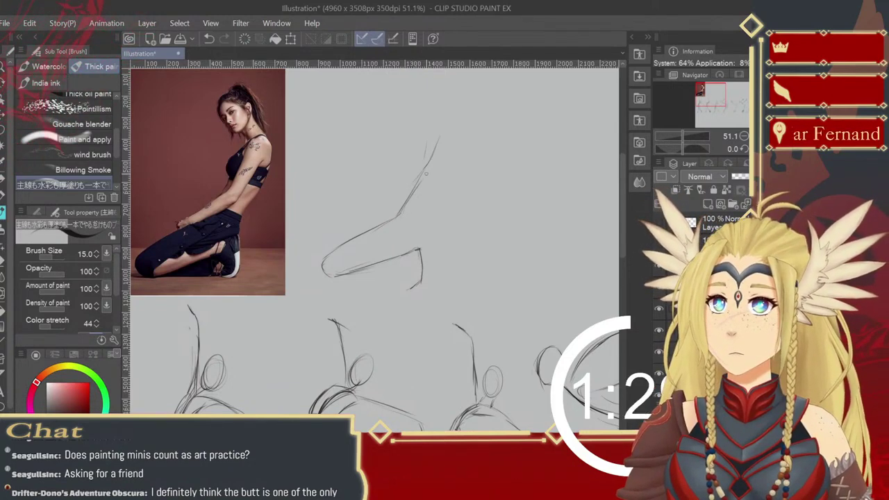
- Rework the upper end of the torso line, mark the neck, and draw the head as a circle above it
drag(429, 166, 438, 136)
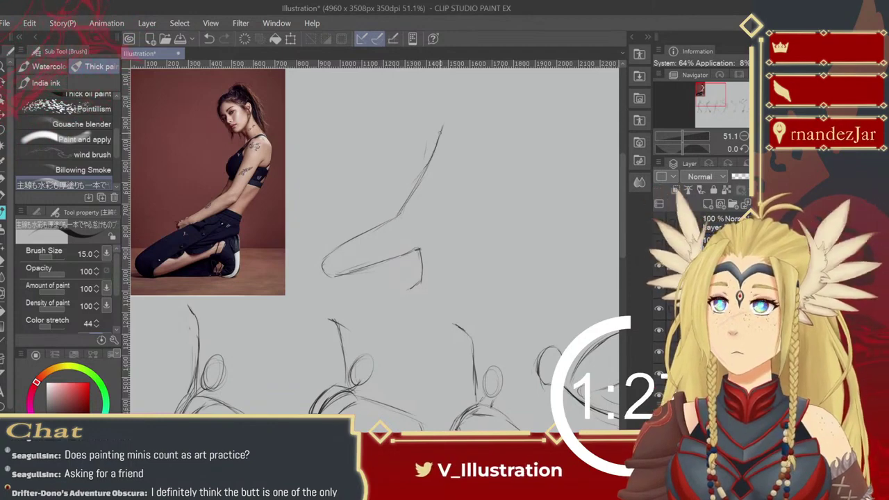
scroll(436, 153, down, 2)
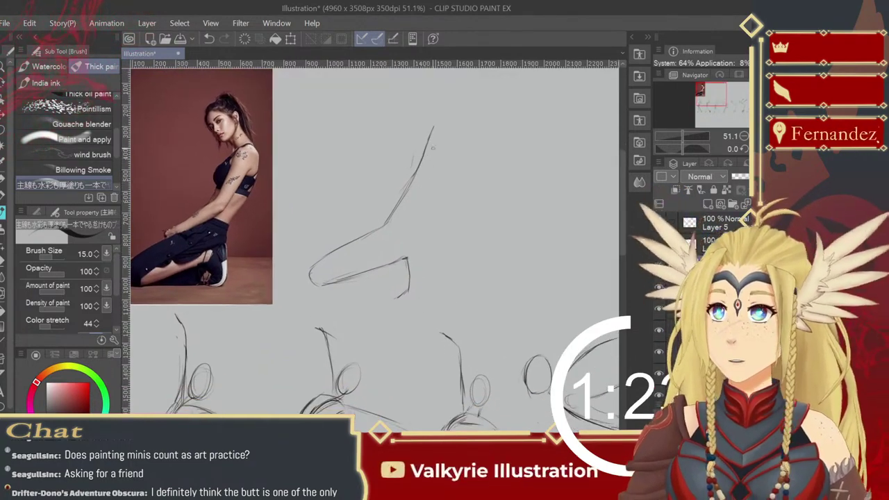
key(ctrl+z)
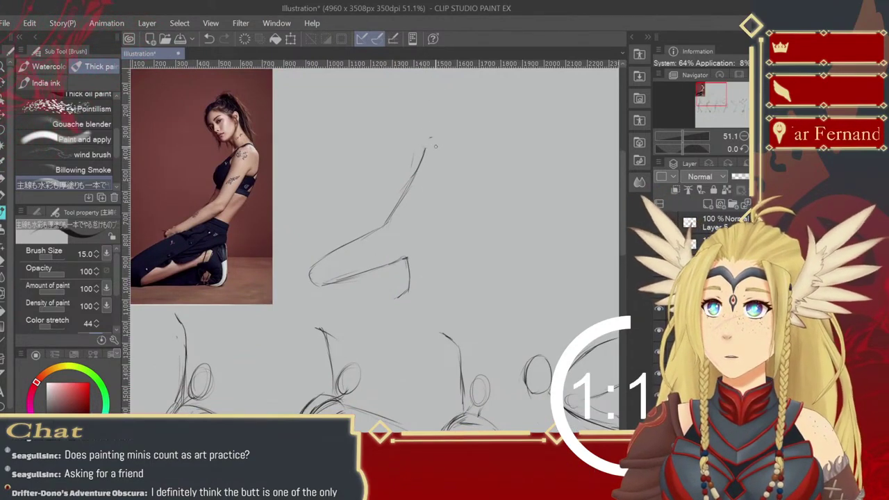
key(ctrl+y)
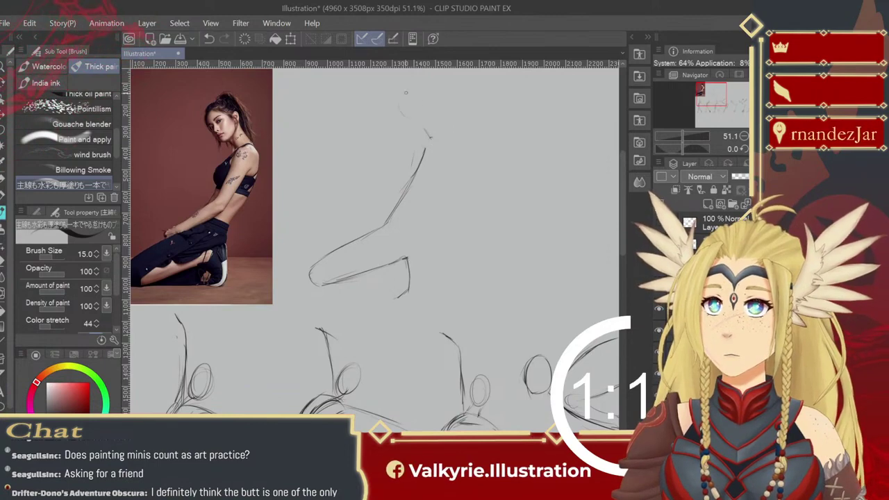
mouse_move(410, 120)
mouse_down()
mouse_move(416, 91)
mouse_move(425, 106)
mouse_up()
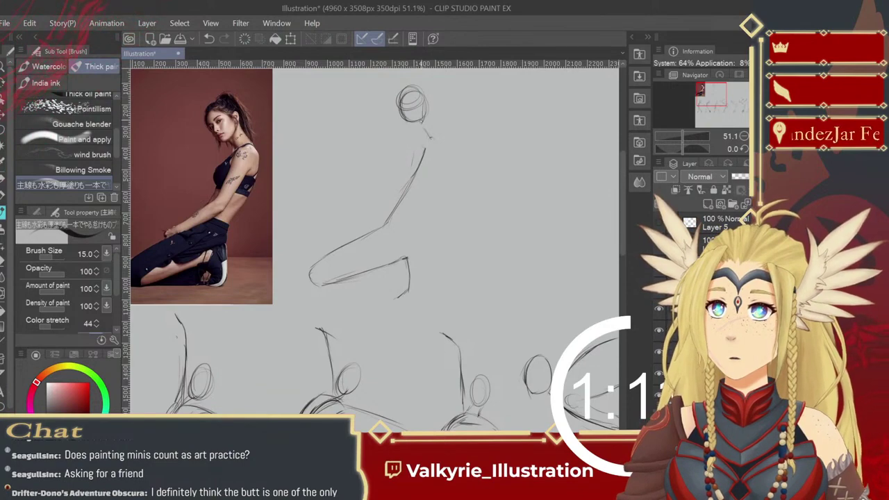
- Draw the neck and the arm down to the hand on the thigh, circling the shoulder and elbow joints
drag(425, 119, 429, 138)
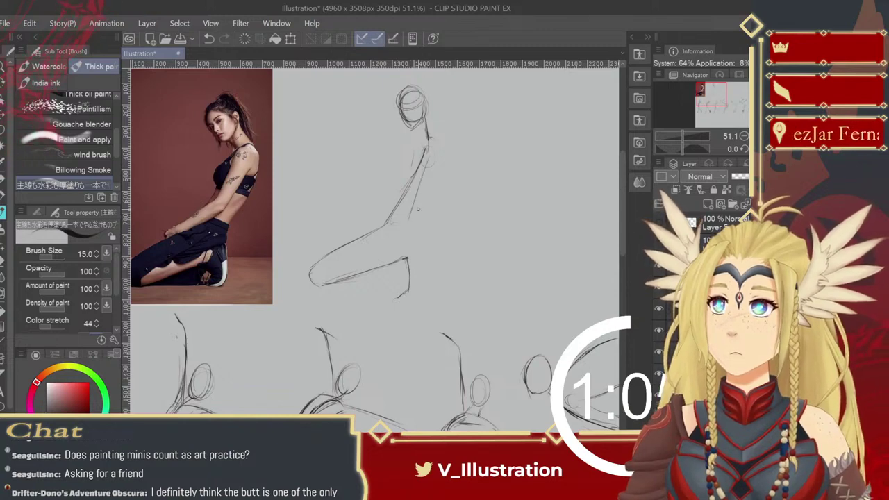
drag(414, 200, 353, 239)
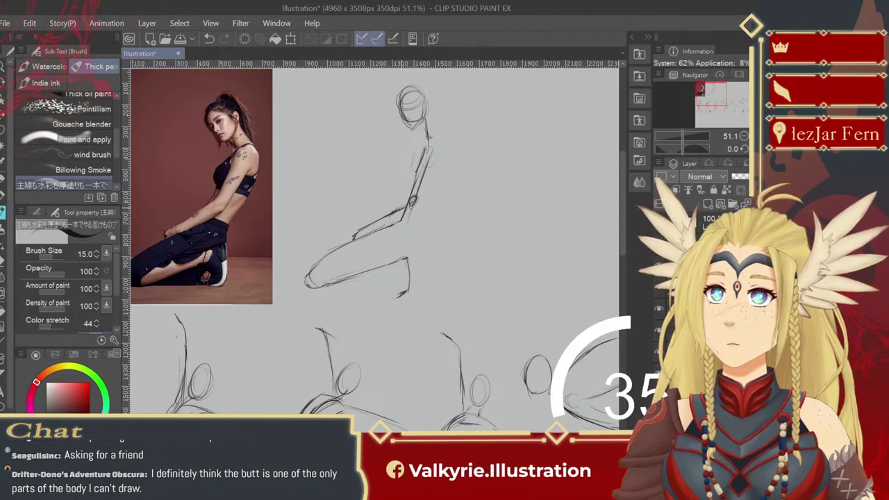
drag(427, 145, 428, 145)
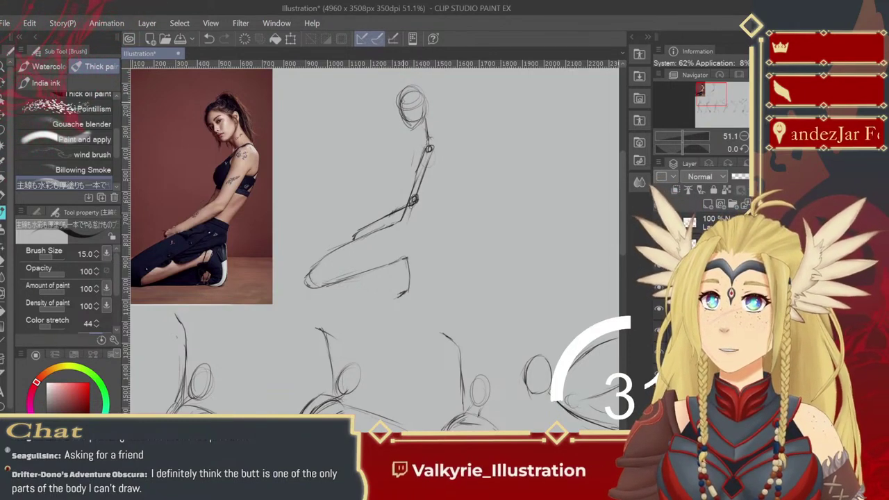
- Erase the head and neck and redraw them as a narrower oval head with a pointed chin and a short neck line
drag(411, 94, 424, 139)
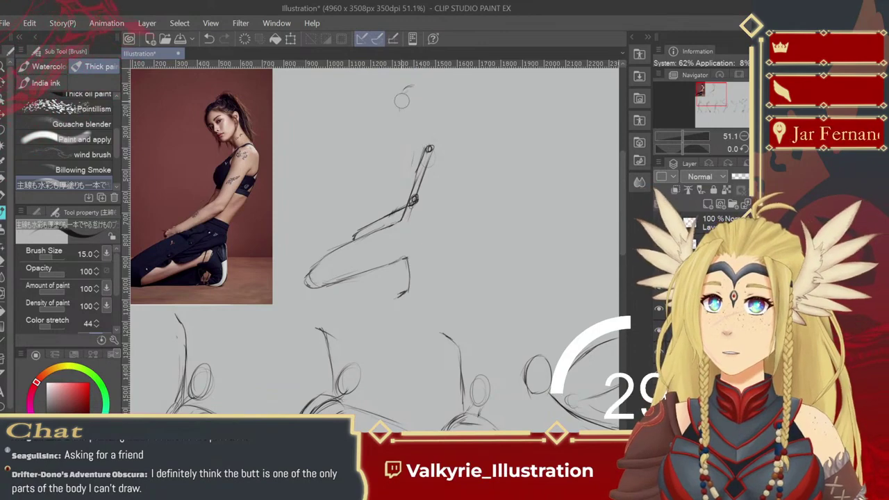
drag(403, 91, 410, 132)
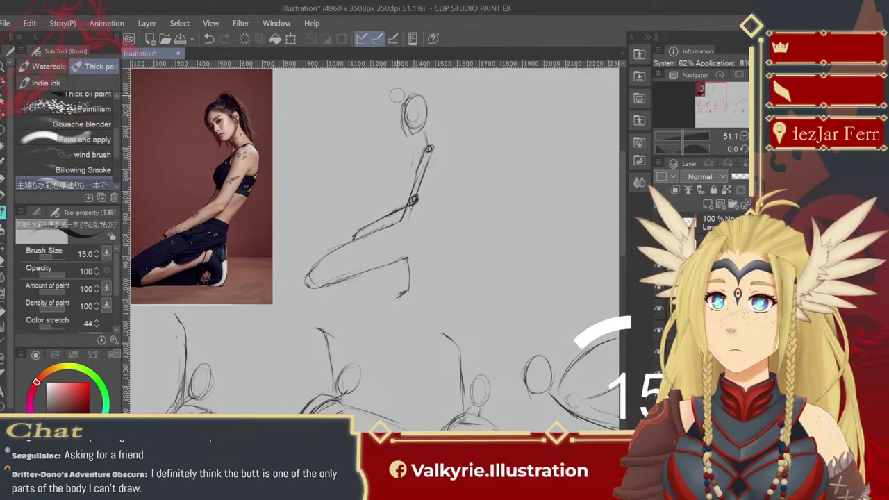
key(ctrl+z)
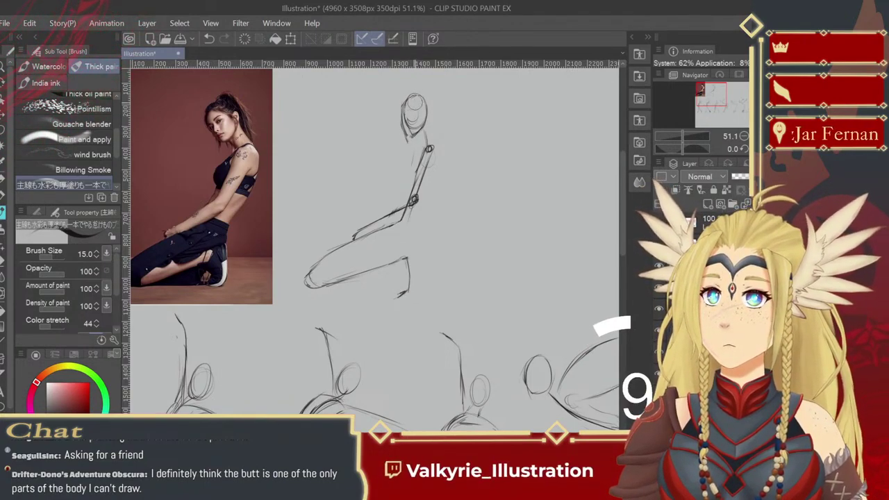
key(ctrl+z)
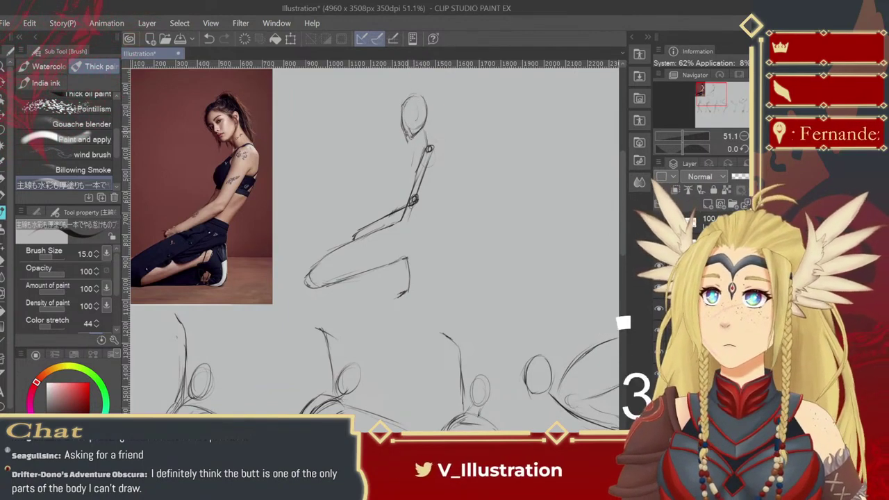
key(ctrl+z)
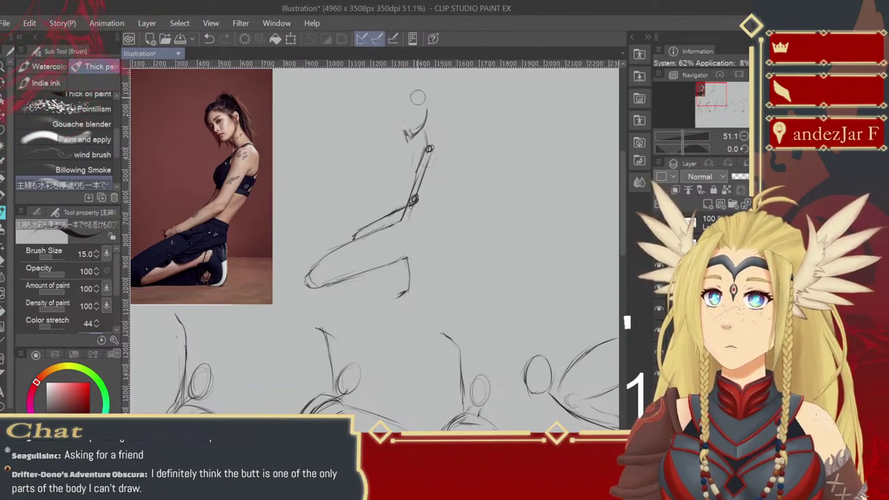
key(ctrl+y)
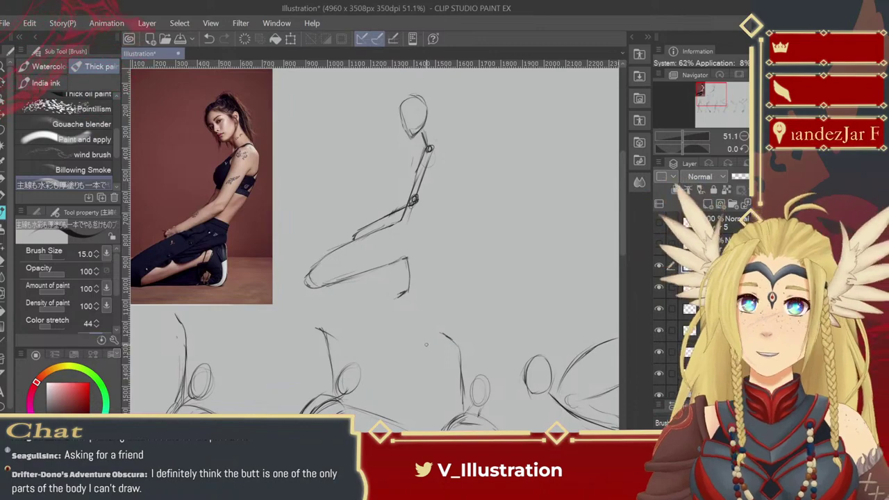
- Lasso the second kneeling sketch, move it down out of the drawing area to the finished comparison sketches, and deselect it
key(ctrl+minus)
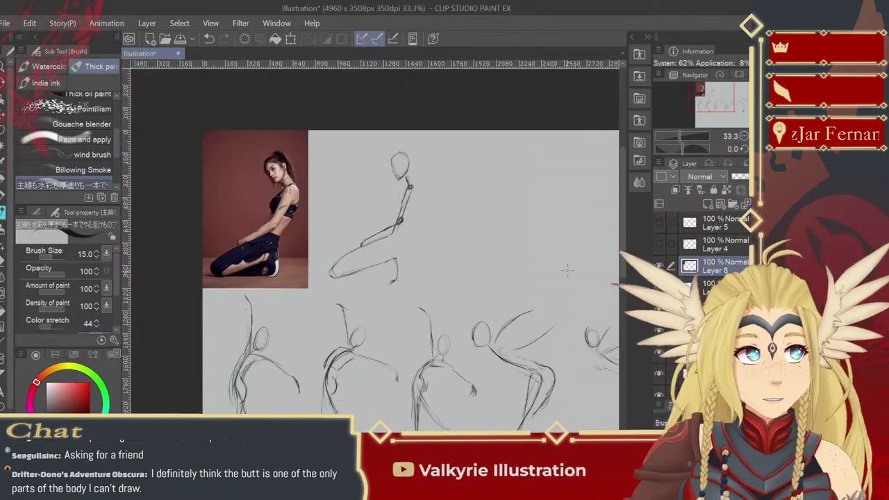
drag(587, 288, 438, 291)
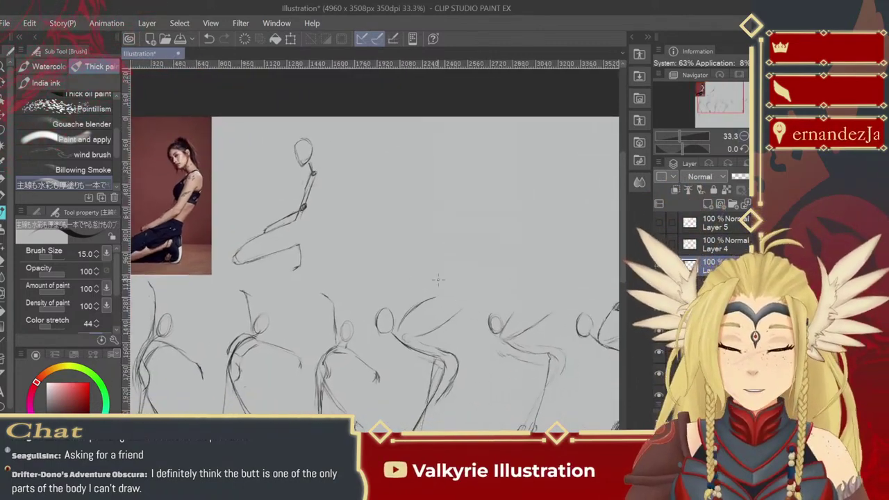
key(m)
mouse_move(263, 197)
mouse_down()
mouse_move(228, 242)
mouse_move(249, 270)
mouse_move(285, 278)
mouse_move(343, 199)
mouse_move(325, 107)
mouse_move(262, 198)
mouse_up()
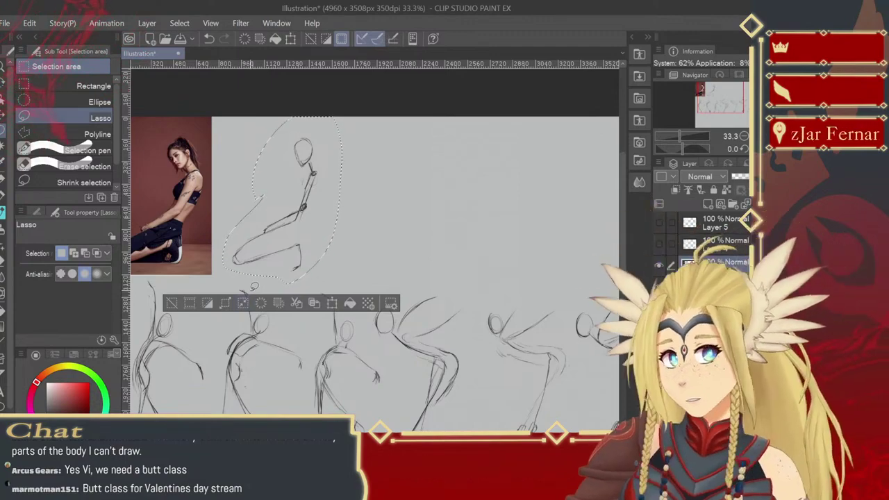
click(4, 124)
drag(306, 201, 480, 284)
drag(528, 457, 545, 277)
drag(439, 191, 556, 267)
drag(541, 236, 351, 314)
drag(543, 113, 433, 277)
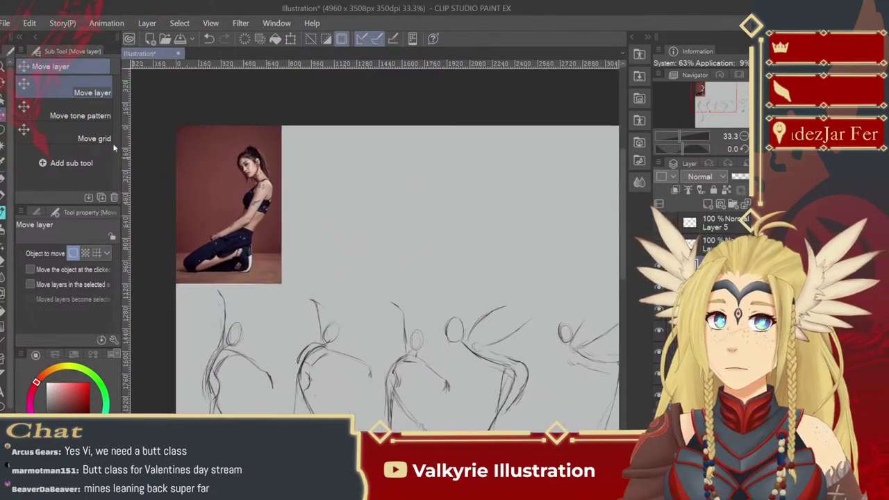
- Start a third kneeling sketch beside the photo with a leaning torso line ending in a small oval for the hip
key(/)
mouse_move(347, 169)
mouse_down()
mouse_move(345, 201)
mouse_move(349, 153)
mouse_up()
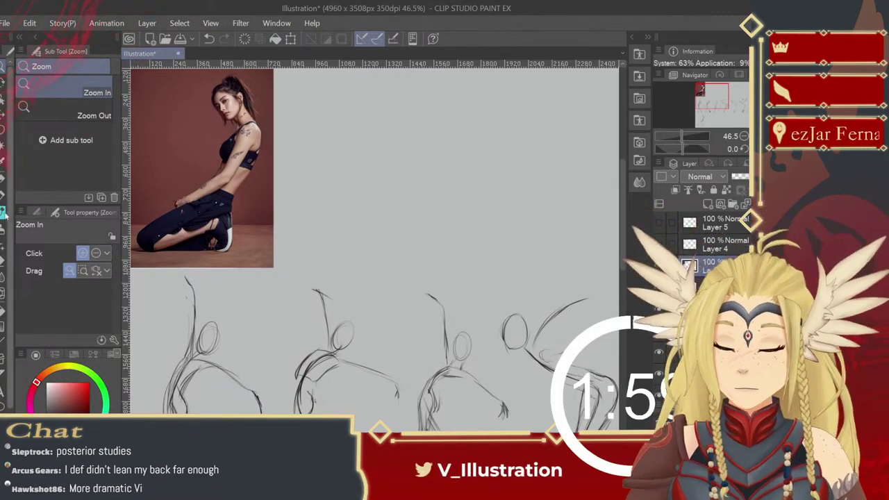
key(b)
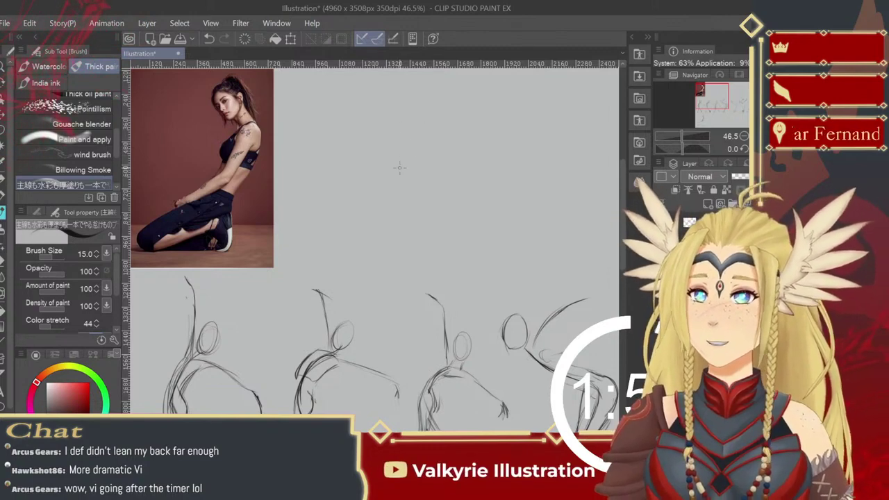
key(ctrl+z)
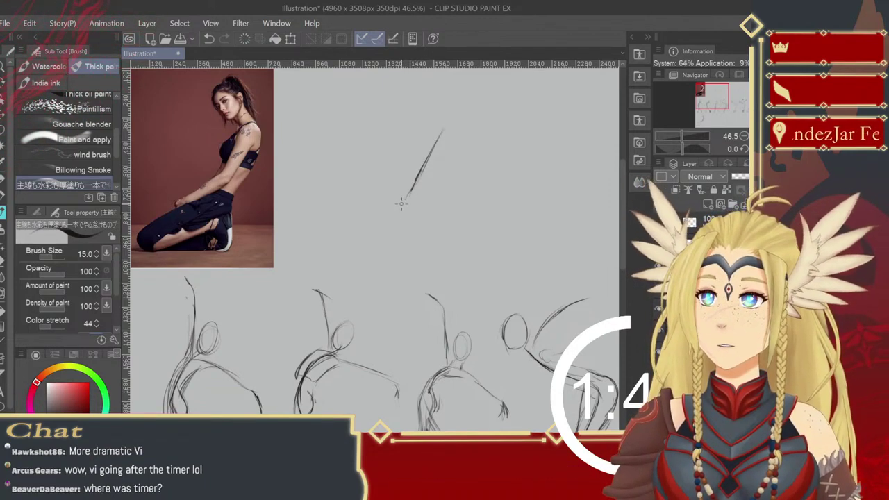
mouse_move(410, 191)
mouse_down()
mouse_move(403, 203)
mouse_move(412, 196)
mouse_up()
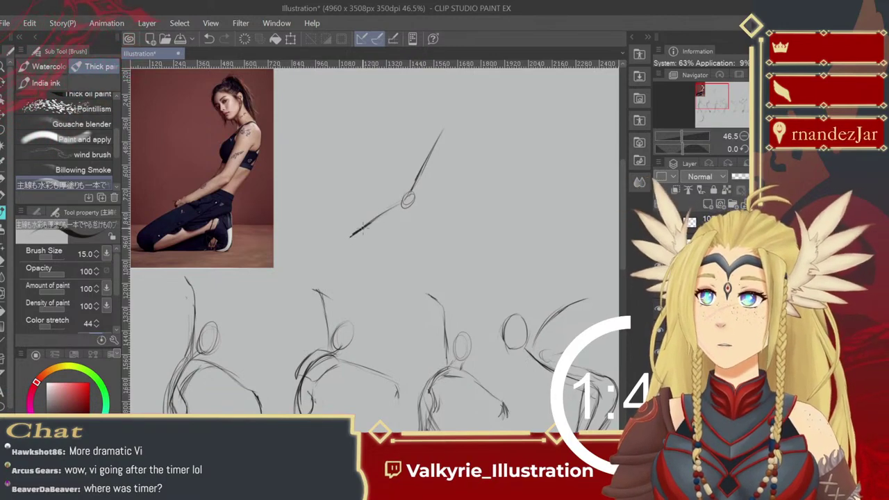
- Draw the thigh from the hip oval to the knee, the lower leg back to the heel, and the foot
drag(399, 208, 346, 236)
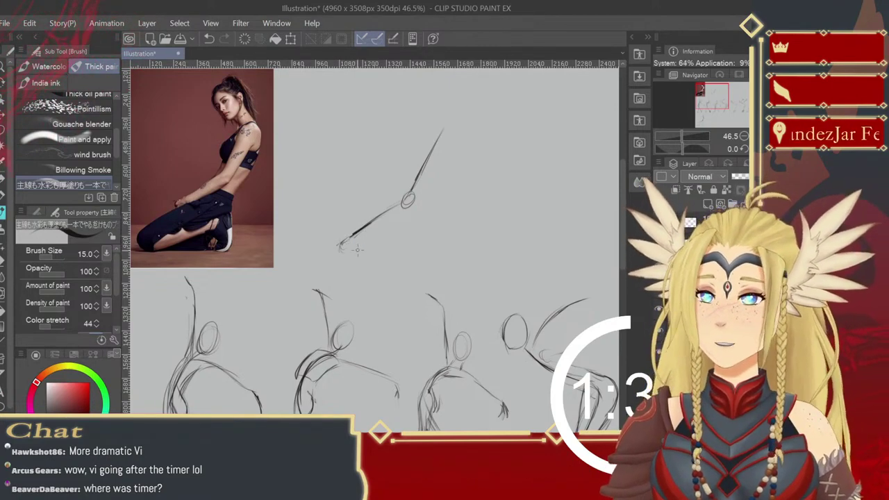
drag(341, 247, 408, 230)
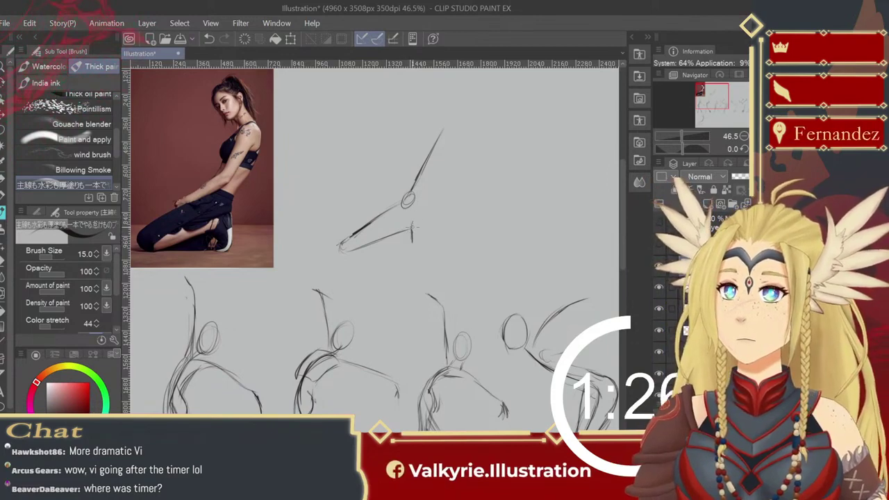
drag(405, 255, 411, 239)
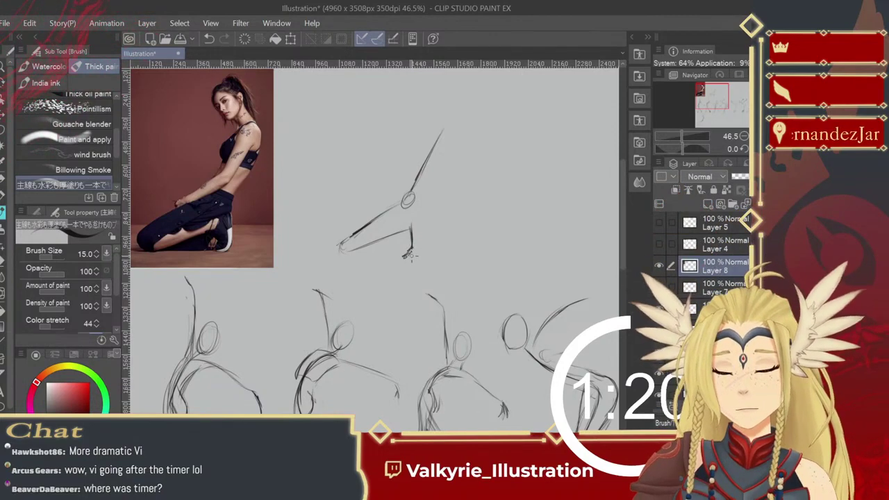
- Circle the shoulder joint at the upper end of the torso line, placing it slightly lower than the first attempt
drag(448, 125, 445, 122)
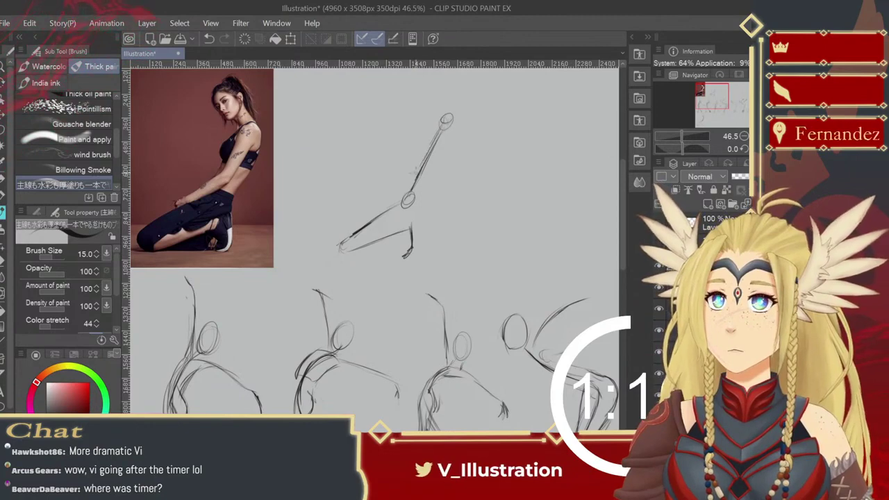
key(ctrl+z)
drag(443, 118, 449, 123)
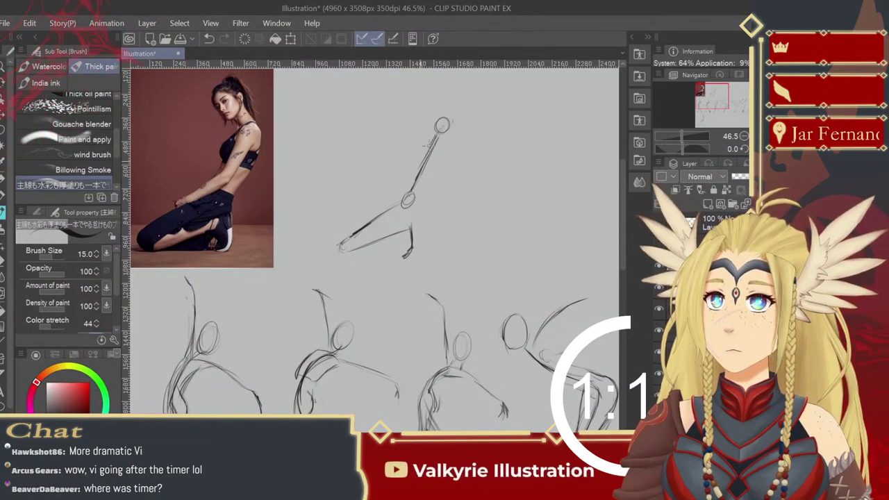
- Sketch the kneeling figure's arm, neck and head, and outline its thigh, following the woman in the reference photo
mouse_move(416, 186)
mouse_down()
mouse_move(408, 170)
mouse_move(361, 221)
mouse_up()
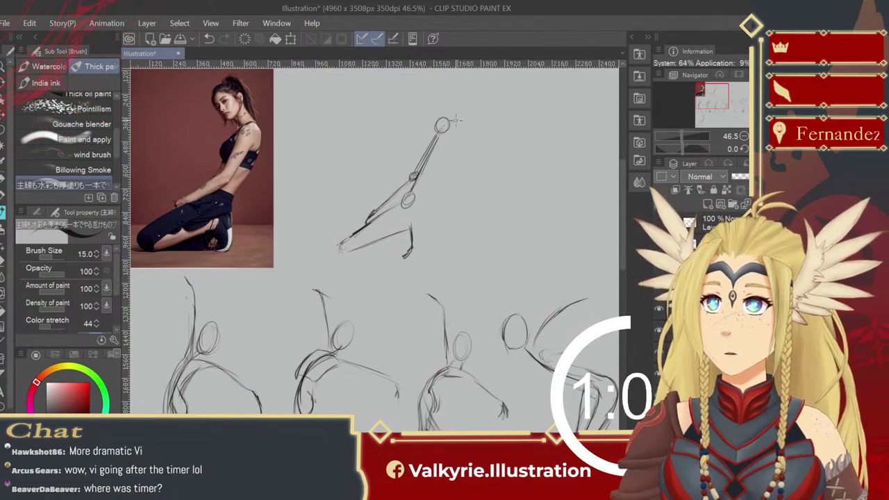
drag(452, 177, 455, 211)
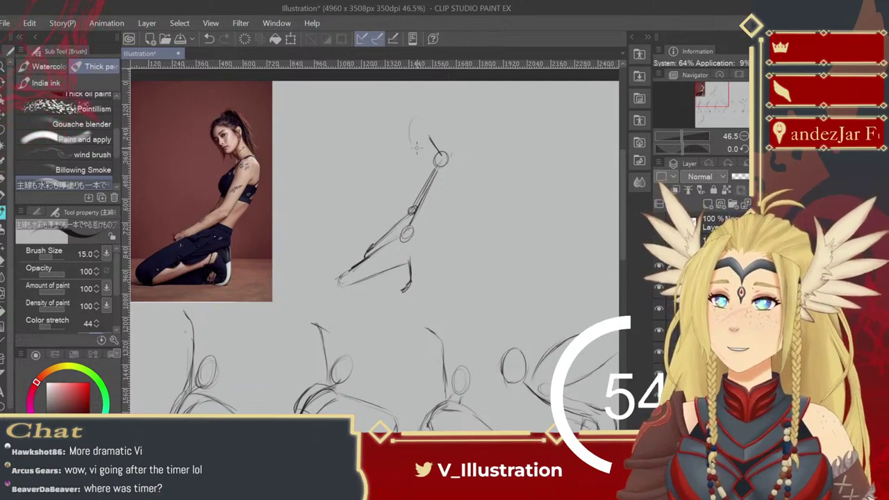
mouse_move(409, 114)
mouse_down()
mouse_move(422, 152)
mouse_move(438, 132)
mouse_move(410, 122)
mouse_up()
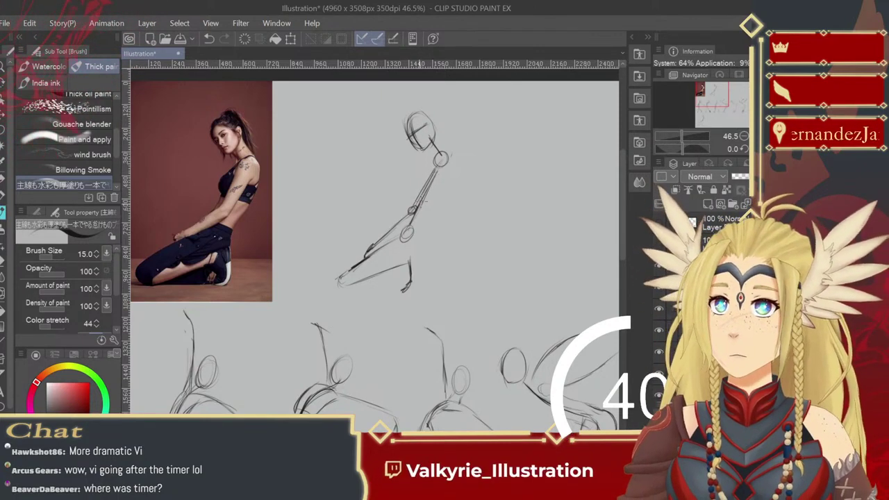
mouse_move(407, 262)
mouse_down()
mouse_move(411, 270)
mouse_move(402, 265)
mouse_move(324, 292)
mouse_up()
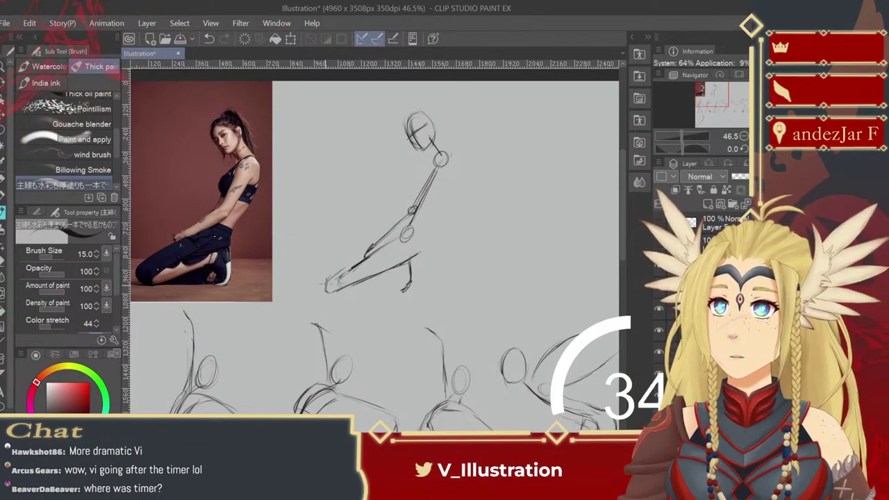
mouse_move(404, 232)
mouse_down()
mouse_move(344, 268)
mouse_move(383, 250)
mouse_up()
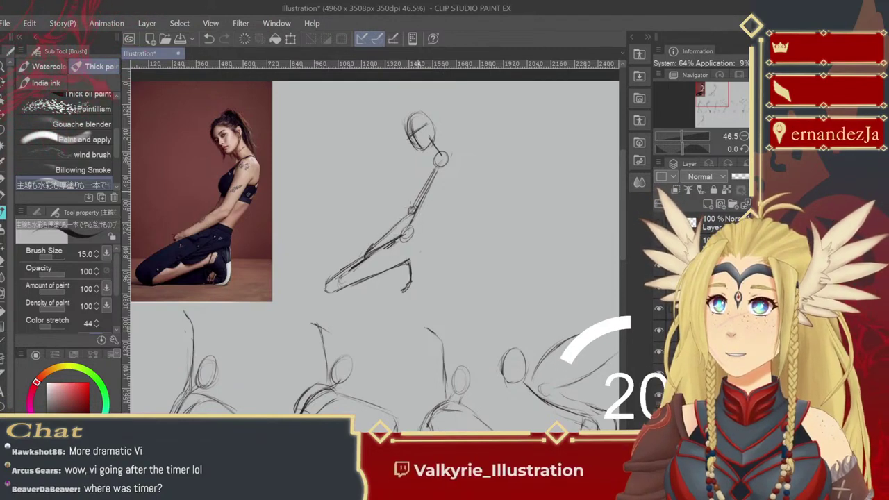
- Sketch the kneeling figure's chest and back contours between the shoulder and the waist
drag(418, 179, 413, 197)
drag(431, 160, 413, 182)
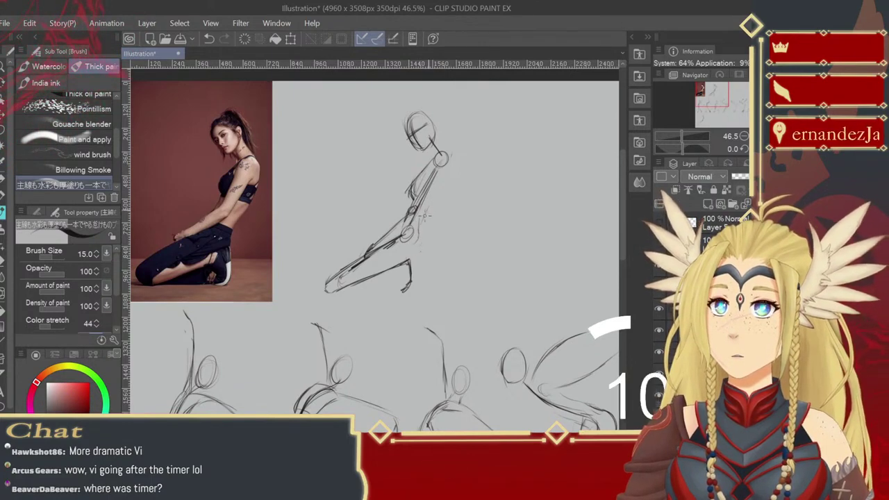
drag(430, 202, 448, 159)
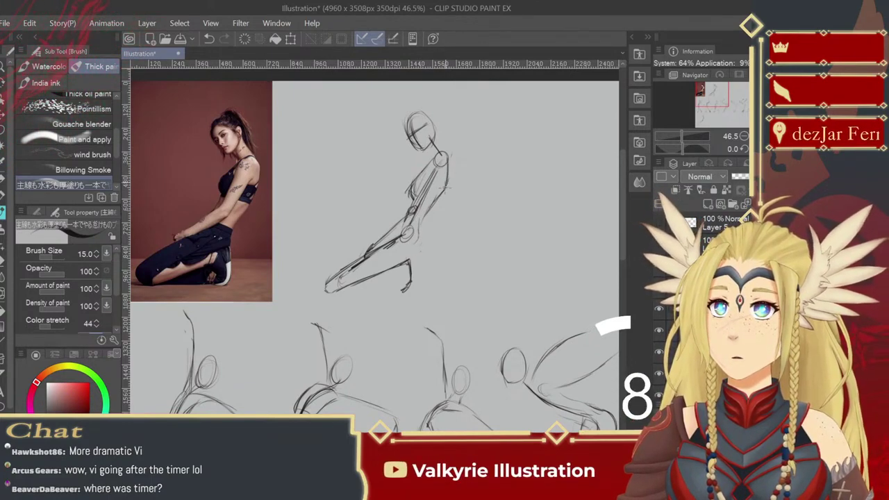
mouse_move(445, 194)
mouse_down()
mouse_move(452, 172)
mouse_move(447, 184)
mouse_up()
drag(420, 213, 445, 197)
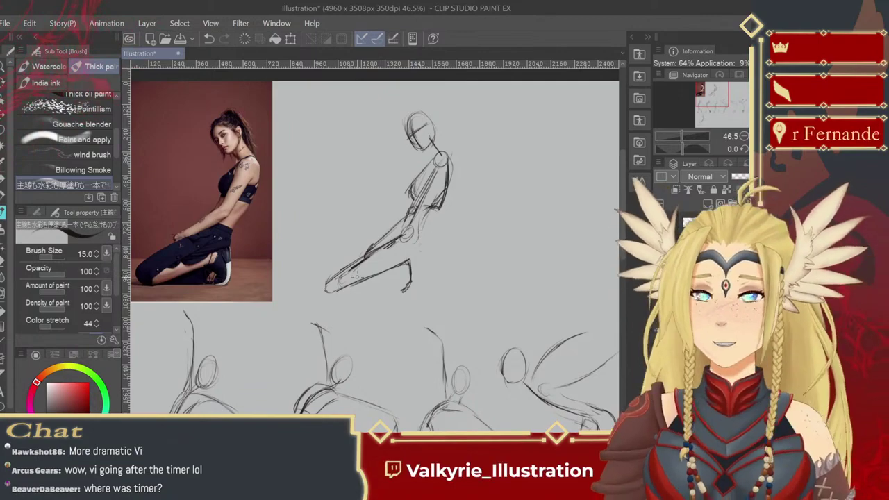
- Lasso the finished kneeling figure and move it into the bottom row beside the other kneeling sketch, leaving nothing selected
key(ctrl+minus)
key(ctrl+minus)
key(ctrl+minus)
key(ctrl+minus)
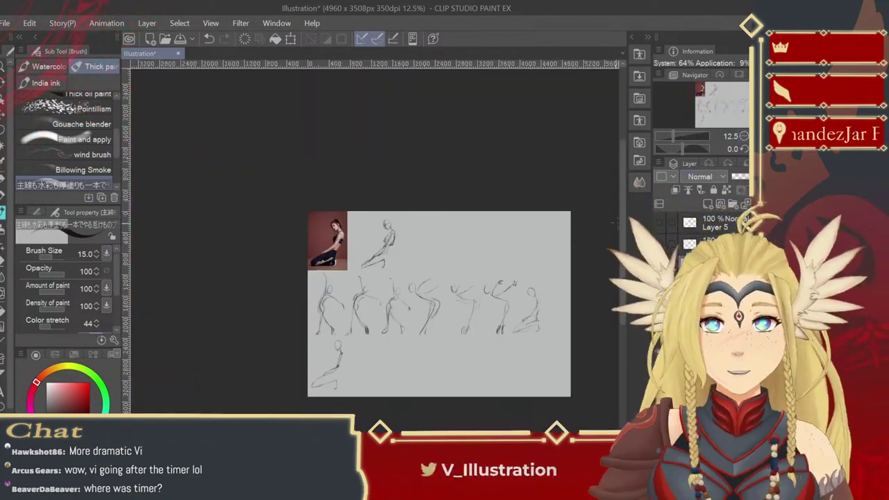
key(slash)
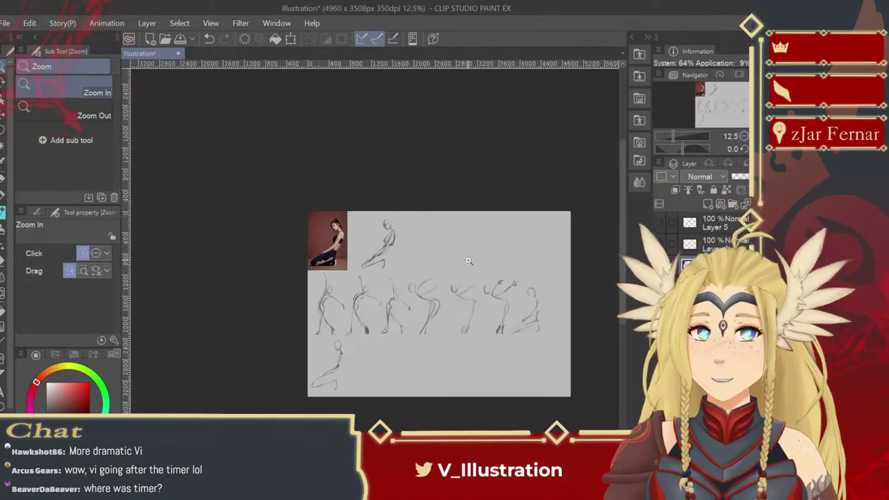
click(470, 261)
key(ctrl+t)
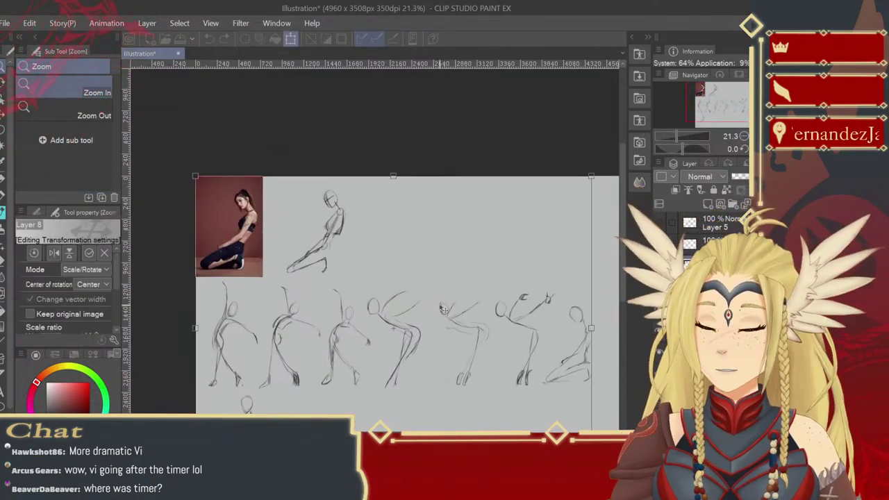
key(Return)
drag(442, 306, 447, 241)
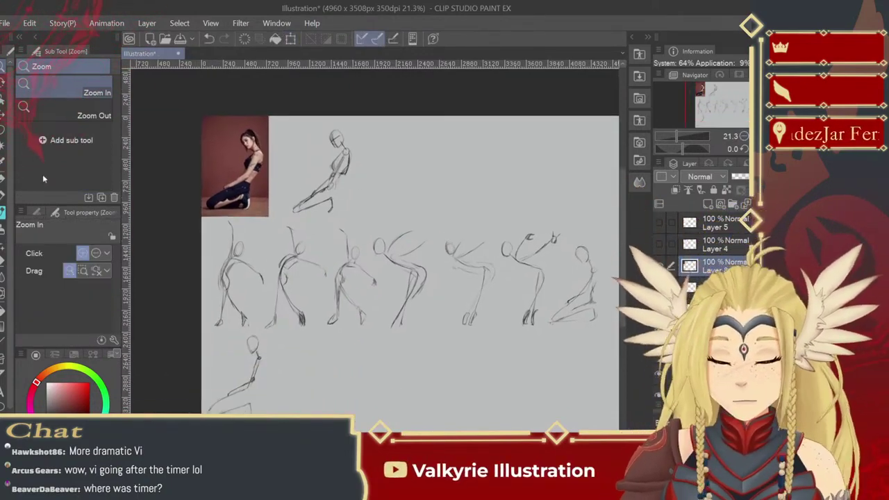
key(m)
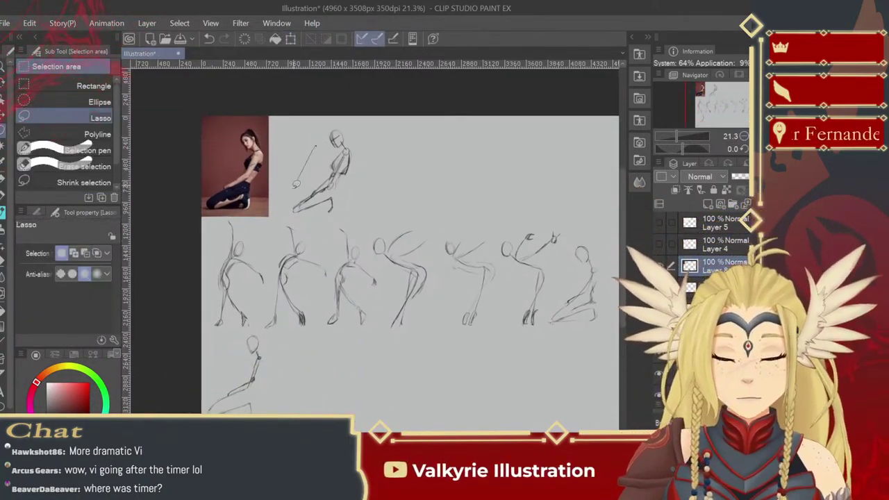
mouse_move(308, 215)
mouse_down()
mouse_move(366, 173)
mouse_move(299, 160)
mouse_move(304, 208)
mouse_up()
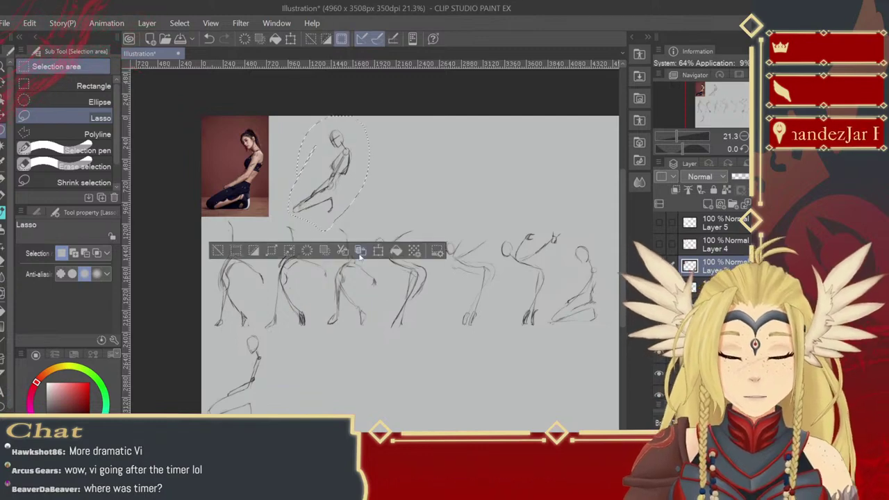
click(2, 123)
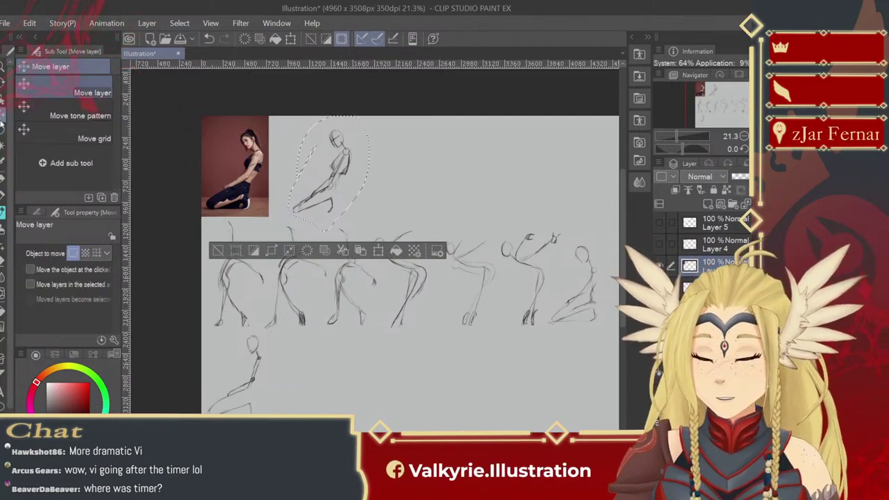
mouse_move(341, 171)
mouse_down()
mouse_move(349, 207)
mouse_move(310, 373)
mouse_up()
key(ctrl+d)
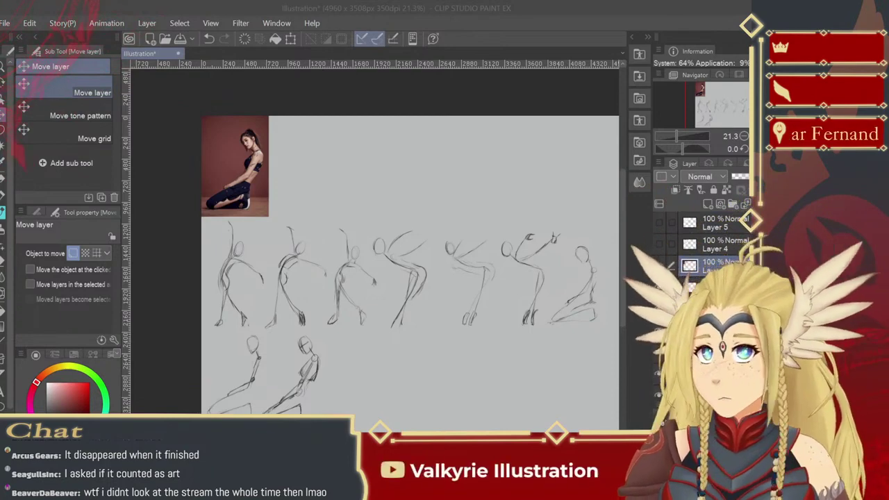
- Paste the dancer reference photo and enlarge it to cover the kneeling woman's photo
click(377, 214)
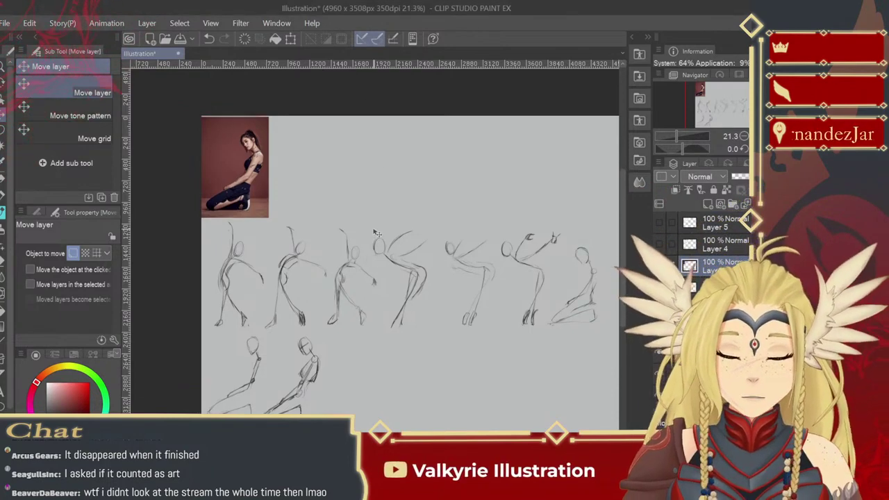
key(ctrl+v)
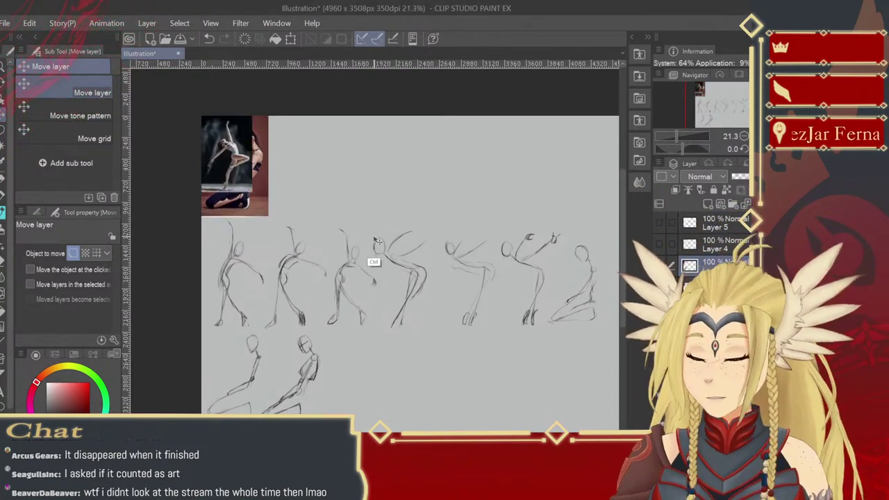
key(ctrl+t)
drag(263, 231, 270, 240)
key(Return)
- Nudge the dancer photo so it sits flush in the canvas's upper-left corner, with blank drawing space beside it
key(/)
click(287, 205)
drag(302, 222, 341, 278)
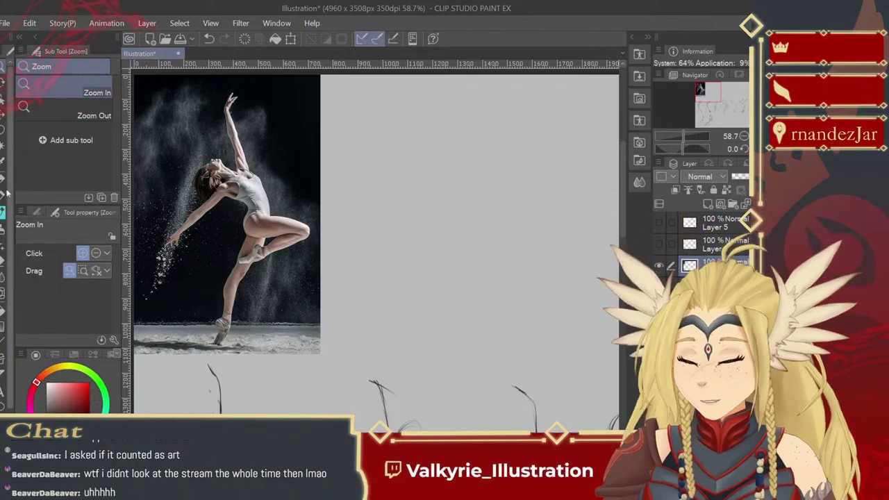
key(k)
drag(309, 262, 312, 268)
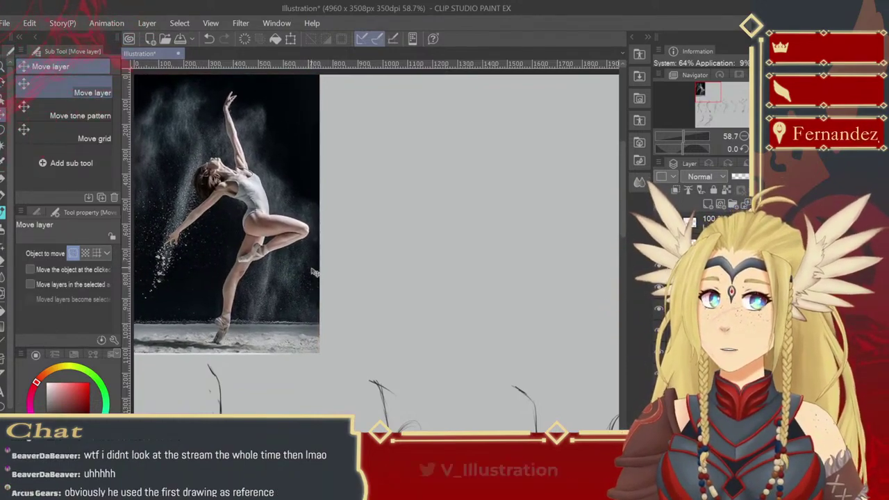
drag(389, 256, 372, 248)
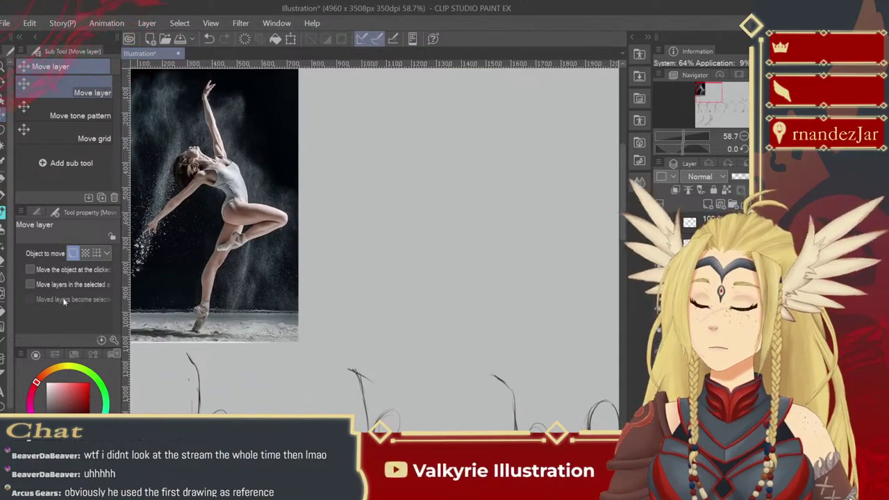
- With the thick paint brush at size 15, sketch the dancer's torso and standing leg as one curved gesture line beside the photo
key(b)
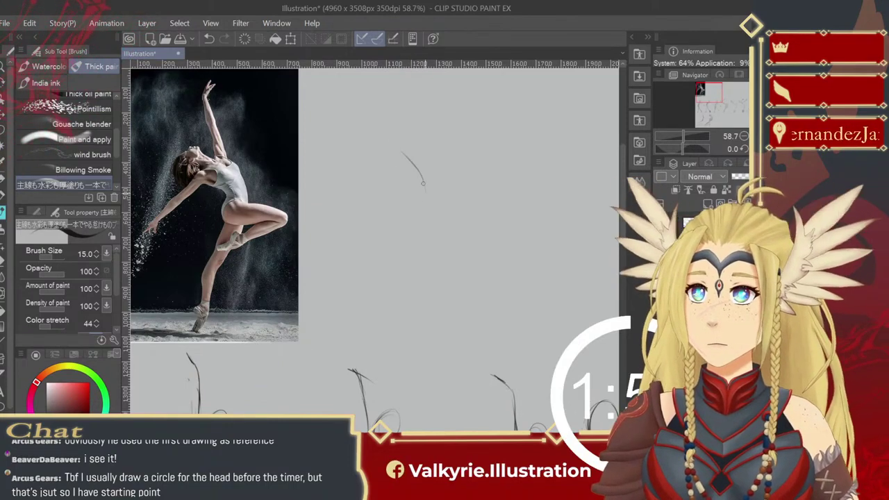
drag(422, 179, 422, 214)
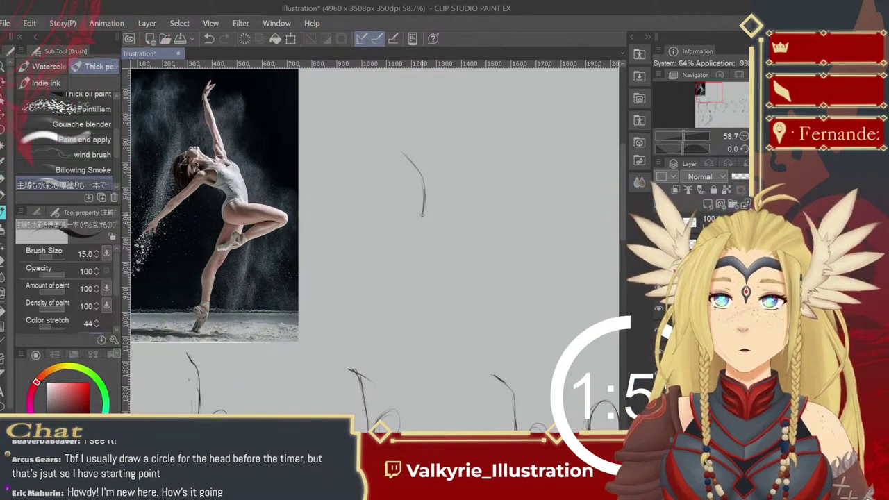
drag(423, 212, 415, 247)
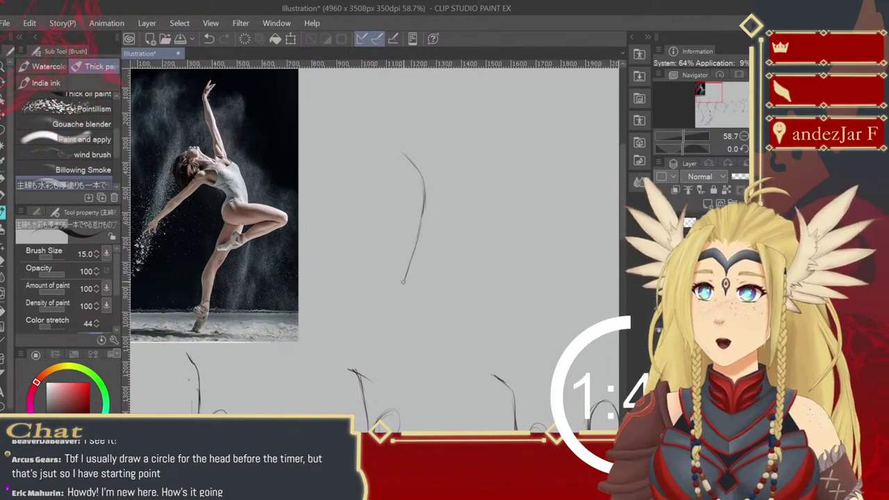
drag(402, 284, 394, 316)
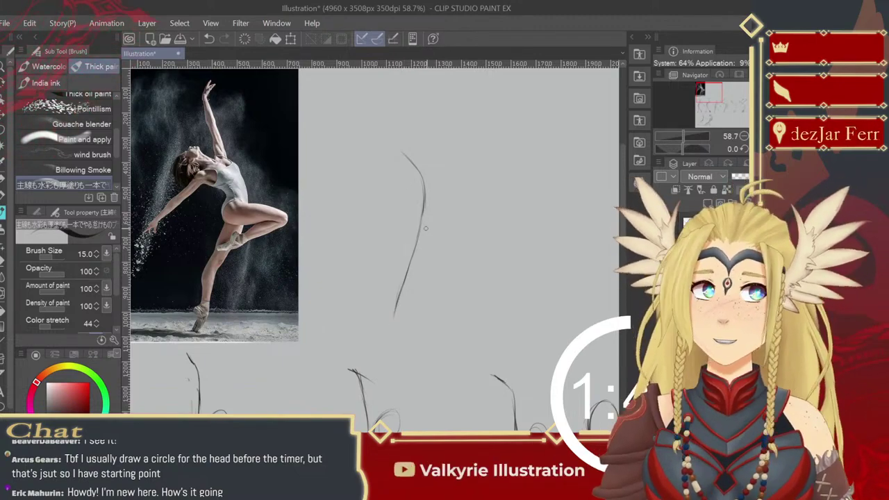
- Sketch the dancer's raised bent leg from hip to foot, and add the pointed foot of the standing leg
mouse_move(428, 227)
mouse_down()
mouse_move(421, 238)
mouse_move(479, 232)
mouse_up()
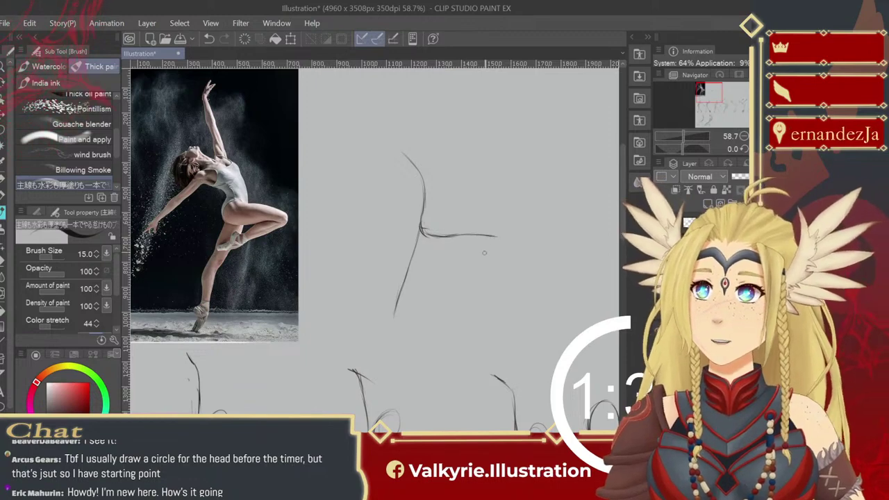
drag(495, 235, 503, 244)
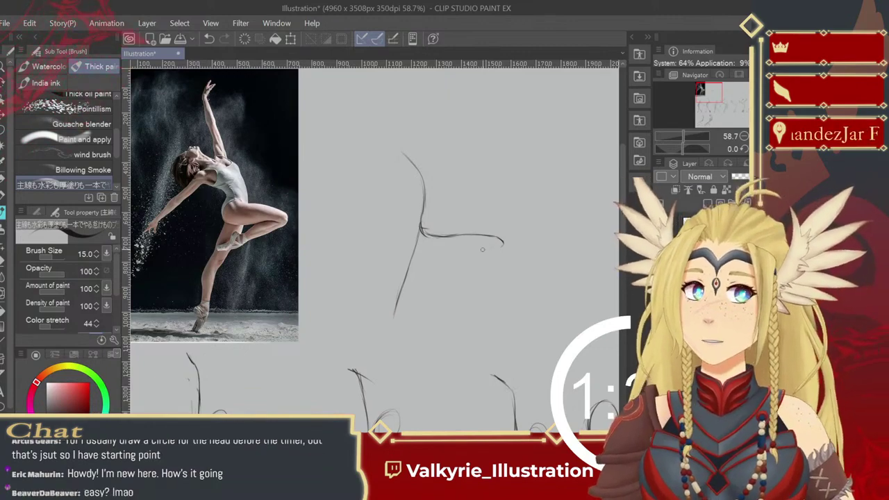
drag(426, 267, 455, 257)
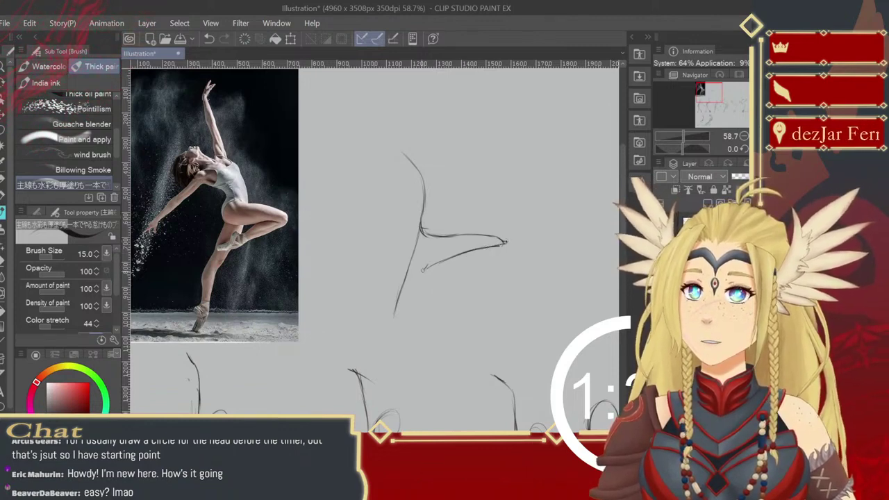
drag(425, 268, 403, 278)
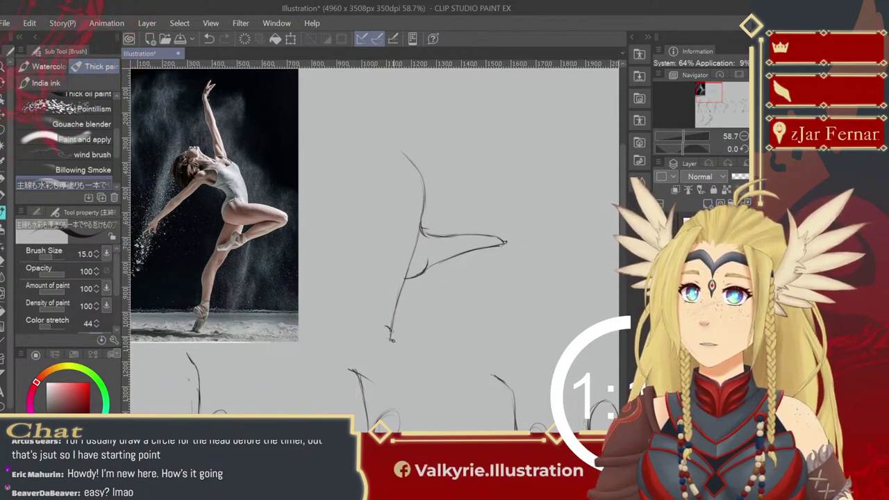
drag(386, 327, 392, 343)
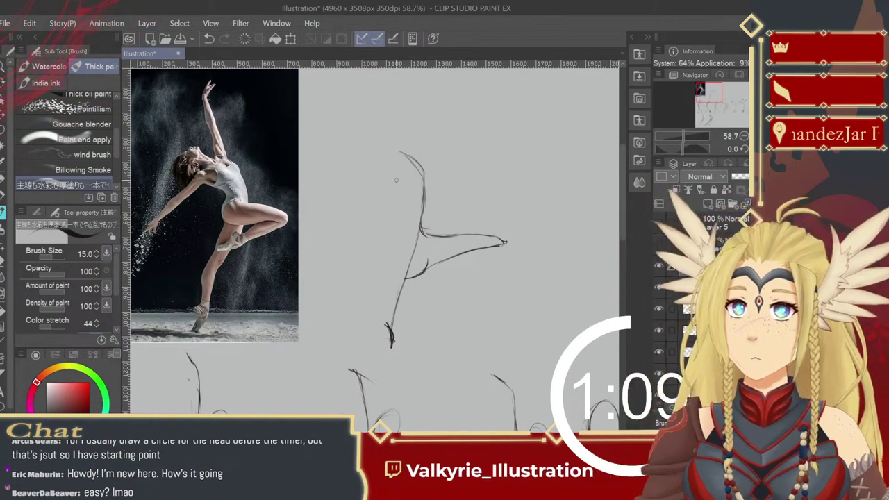
mouse_move(400, 177)
mouse_down()
mouse_move(466, 221)
mouse_move(430, 186)
mouse_move(409, 213)
mouse_up()
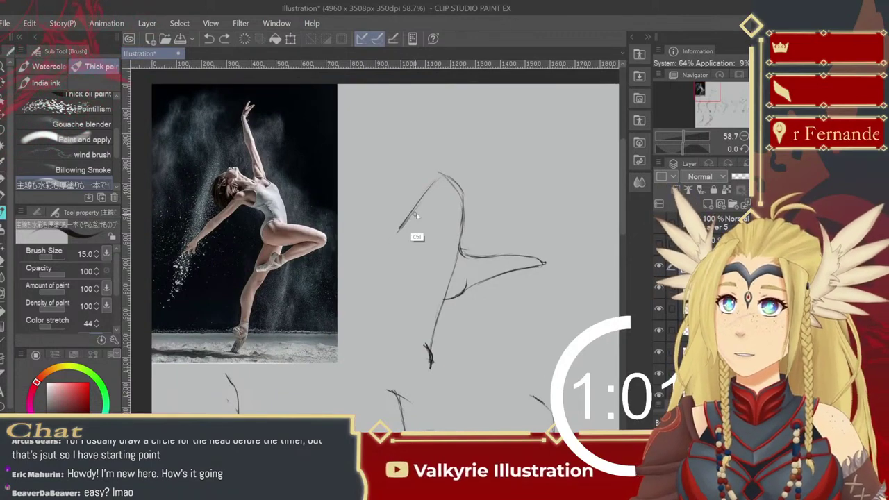
key(ctrl+z)
drag(438, 173, 419, 189)
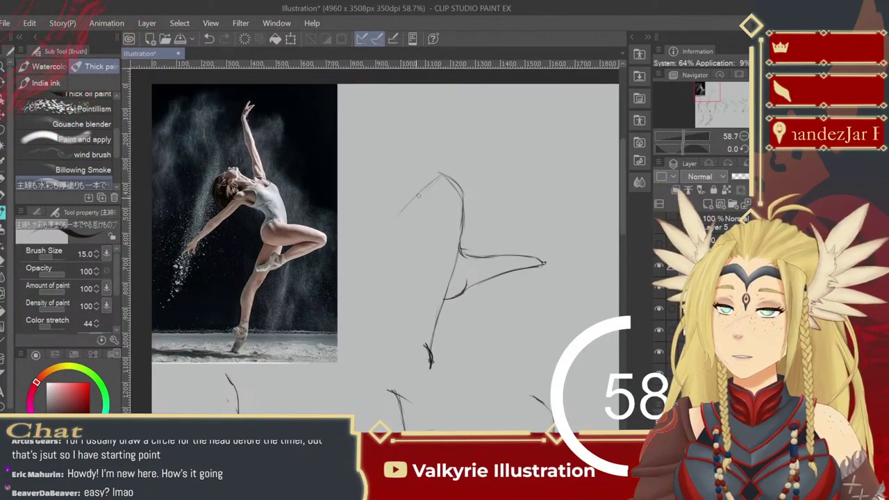
key(ctrl+z)
key(ctrl+z)
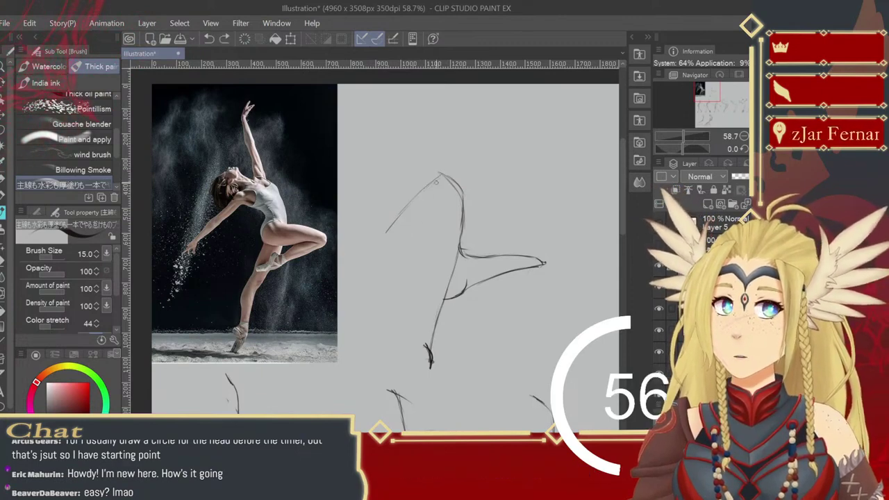
- Sketch the dancer's lowered arm from the shoulder diagonally down to the hand
drag(441, 174, 393, 228)
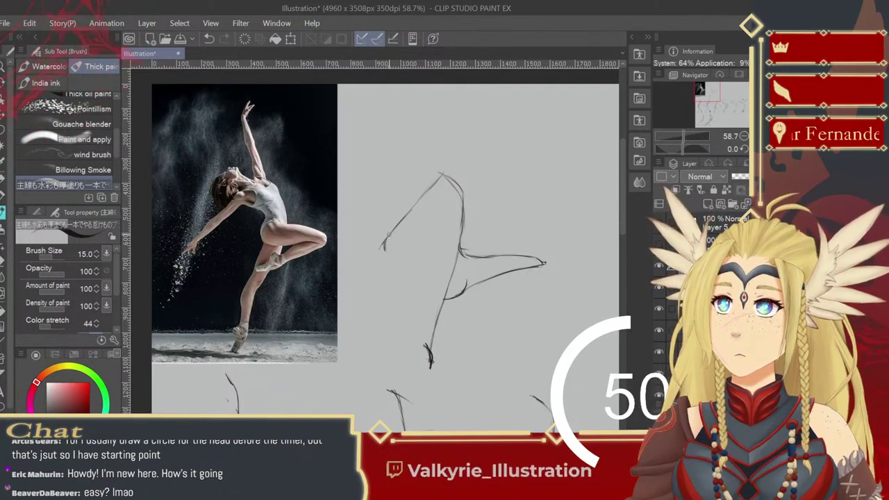
drag(429, 186, 406, 215)
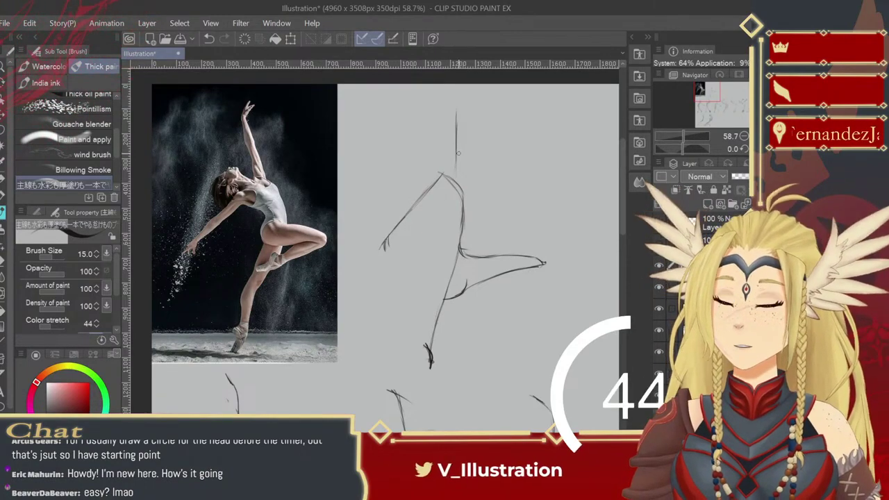
- Lasso the whole dancer sketch and move it slightly lower to free space above the raised arm
click(4, 124)
mouse_move(394, 127)
mouse_down()
mouse_move(349, 257)
mouse_move(412, 362)
mouse_move(521, 325)
mouse_move(553, 143)
mouse_move(425, 98)
mouse_up()
key(k)
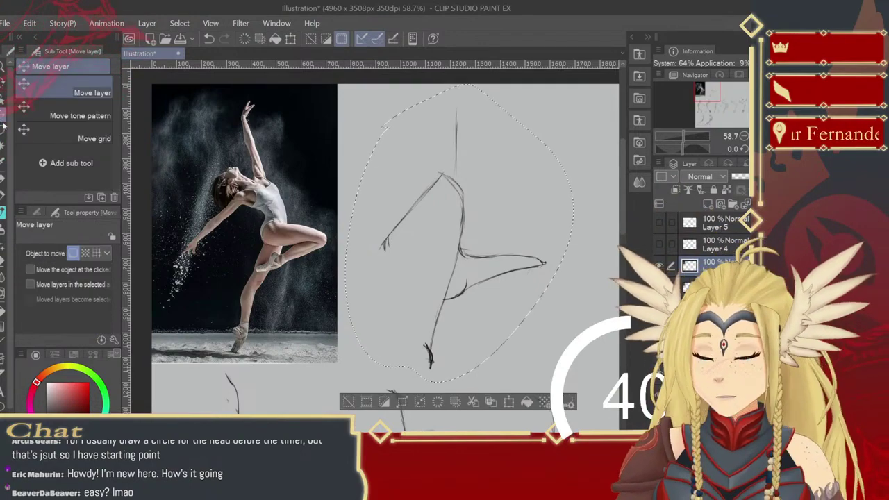
drag(453, 259, 455, 279)
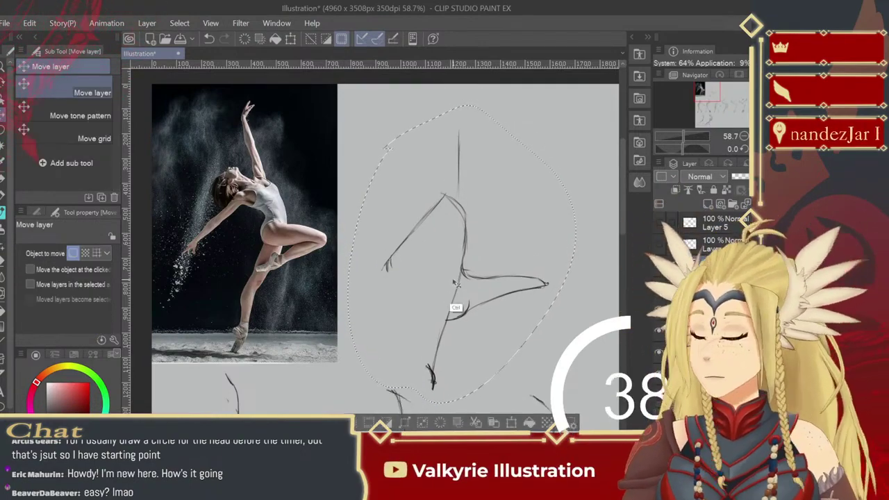
- Scale the selected dancer sketch down slightly, shift it up a little beside the photo, and clear the selection
key(ctrl+t)
drag(576, 403, 560, 376)
drag(511, 320, 506, 316)
key(Return)
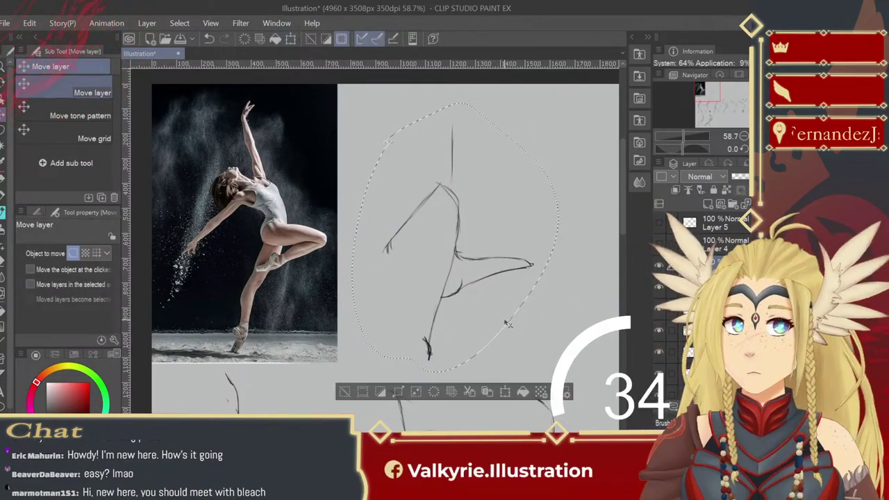
key(ctrl+d)
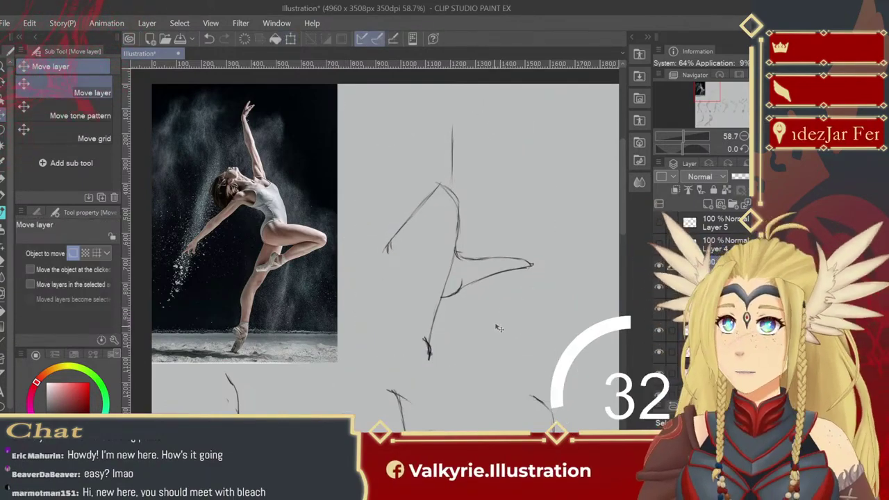
- Remove the upright arm stroke and redraw the dancer's raised arm as a slightly leaning line ending in a hand
click(4, 213)
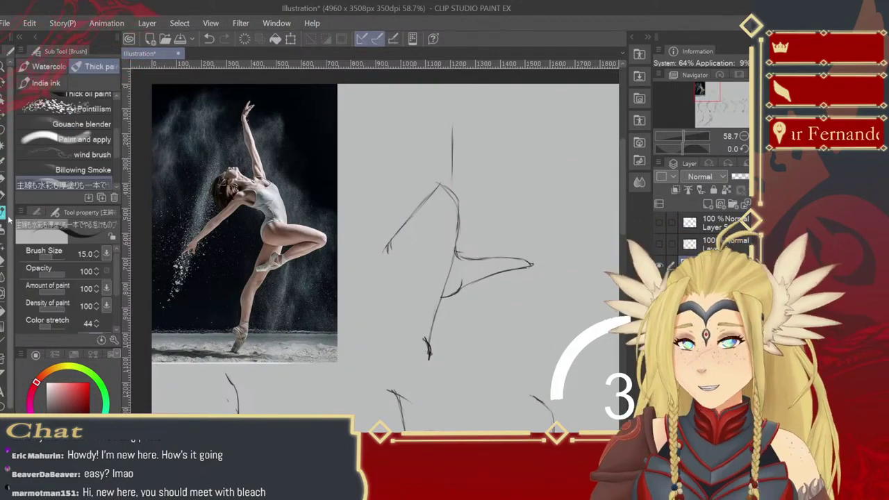
key(ctrl+z)
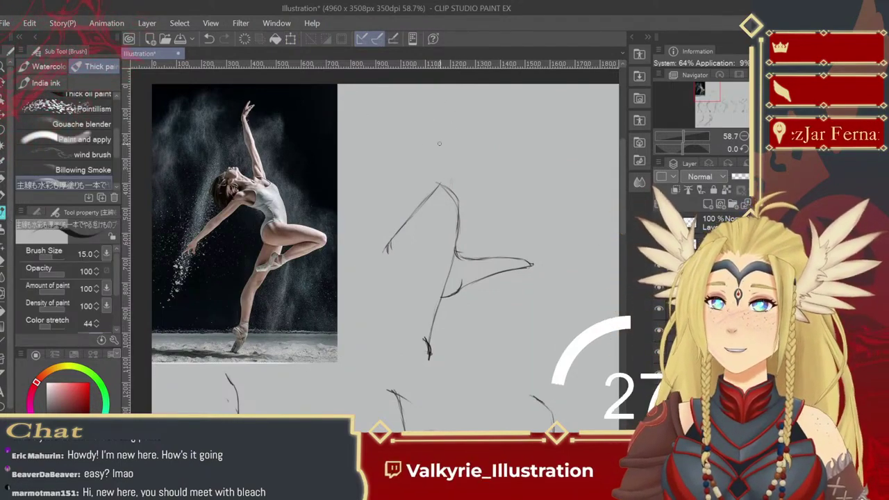
drag(450, 184, 435, 102)
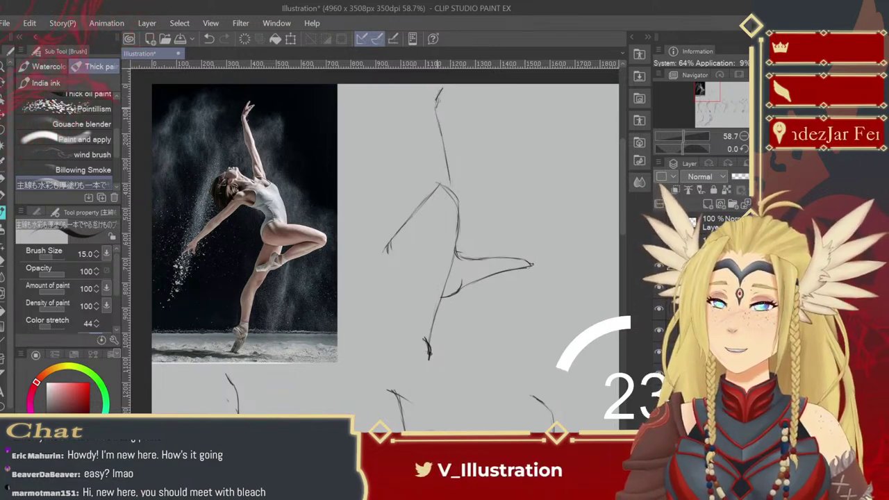
- Sketch the dancer's tilted-back head as an oval and reinforce the shoulder line at the neck
mouse_move(425, 169)
mouse_down()
mouse_move(397, 162)
mouse_move(407, 181)
mouse_move(427, 182)
mouse_move(408, 187)
mouse_move(432, 178)
mouse_up()
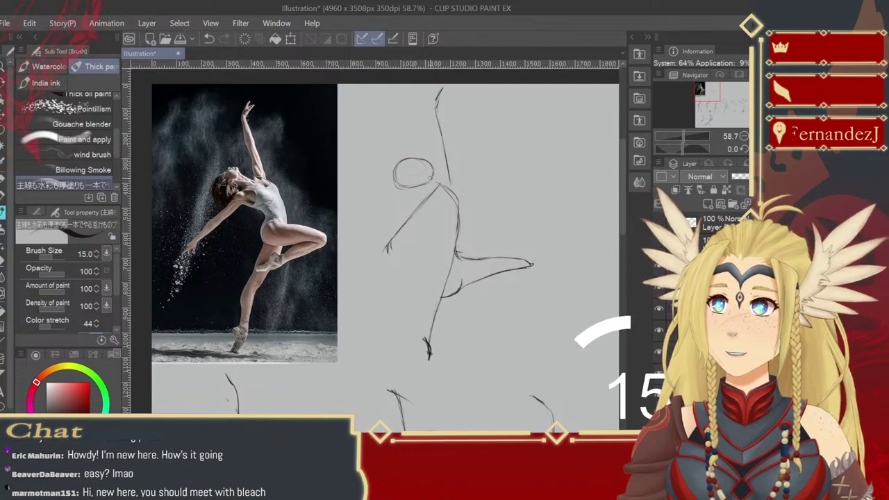
drag(413, 159, 416, 159)
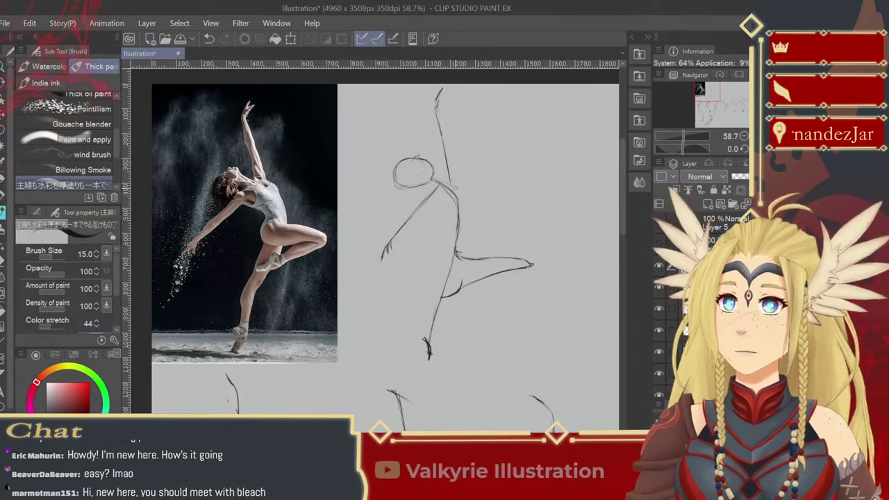
drag(449, 190, 445, 192)
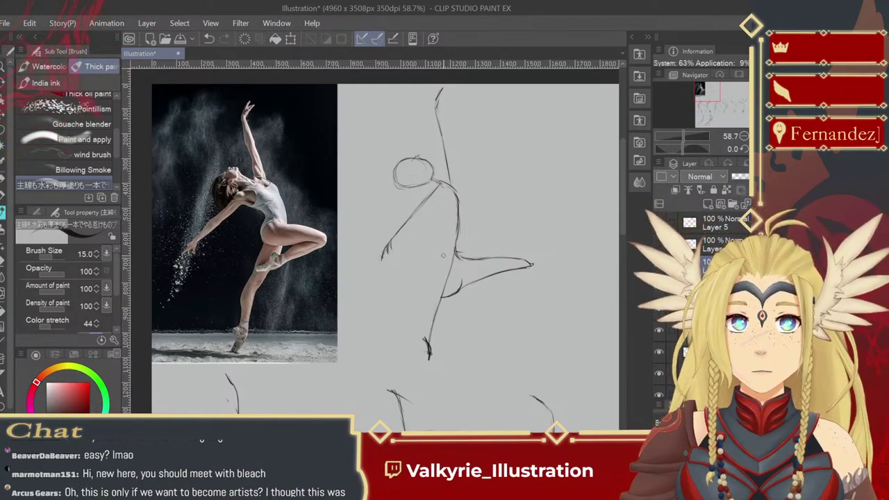
- Lasso the finished dancer sketch, move it into the lower row beside the two kneeling figures, and deselect it
key(ctrl+minus)
key(ctrl+minus)
mouse_move(624, 262)
mouse_down()
mouse_move(468, 313)
mouse_move(435, 238)
mouse_move(520, 197)
mouse_move(479, 353)
mouse_move(494, 415)
mouse_up()
key(m)
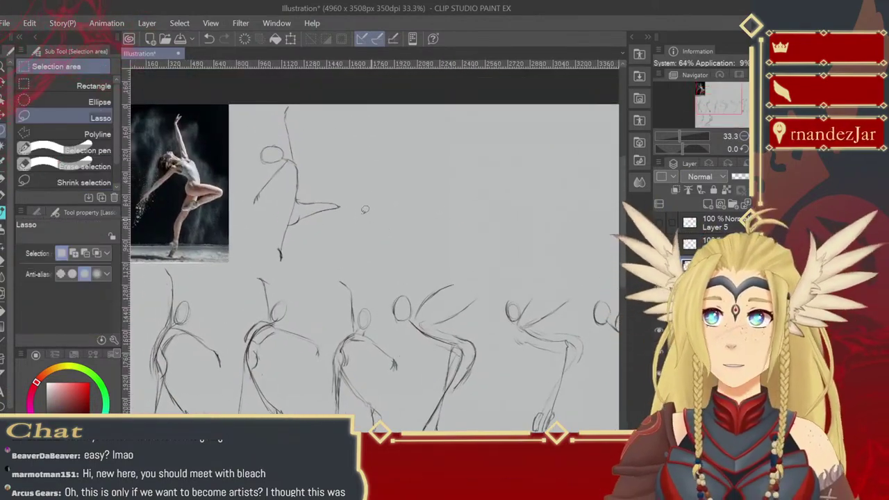
mouse_move(257, 144)
mouse_down()
mouse_move(247, 220)
mouse_move(276, 263)
mouse_move(320, 234)
mouse_move(350, 164)
mouse_move(350, 172)
mouse_move(345, 121)
mouse_move(299, 90)
mouse_move(238, 142)
mouse_move(262, 252)
mouse_move(287, 263)
mouse_move(309, 262)
mouse_move(354, 203)
mouse_move(354, 171)
mouse_move(263, 197)
mouse_move(330, 249)
mouse_move(303, 328)
mouse_move(416, 300)
mouse_move(463, 126)
mouse_move(410, 159)
mouse_move(428, 352)
mouse_up()
key(v)
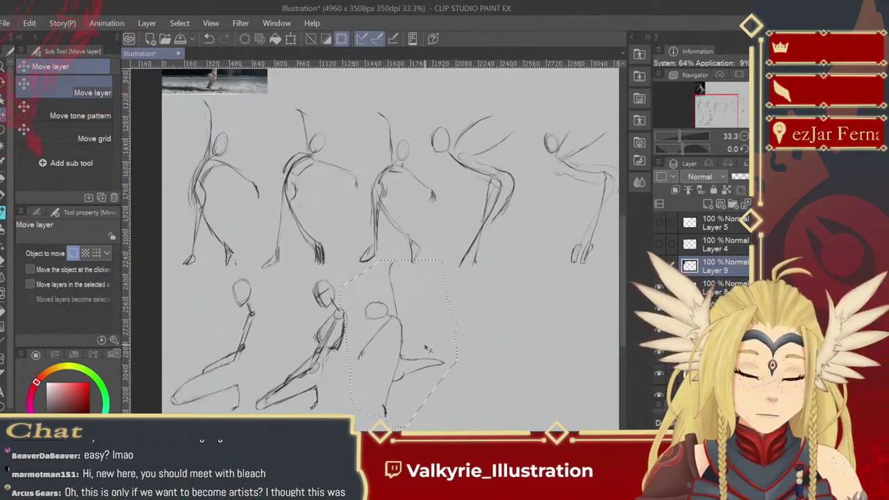
key(ctrl+d)
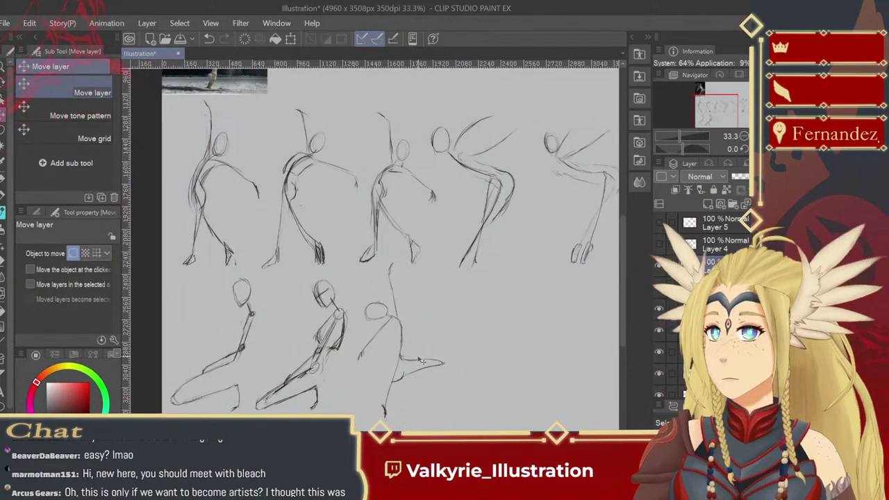
drag(479, 290, 451, 414)
mouse_move(451, 277)
mouse_down()
mouse_move(455, 297)
mouse_move(457, 248)
mouse_move(459, 318)
mouse_move(456, 297)
mouse_up()
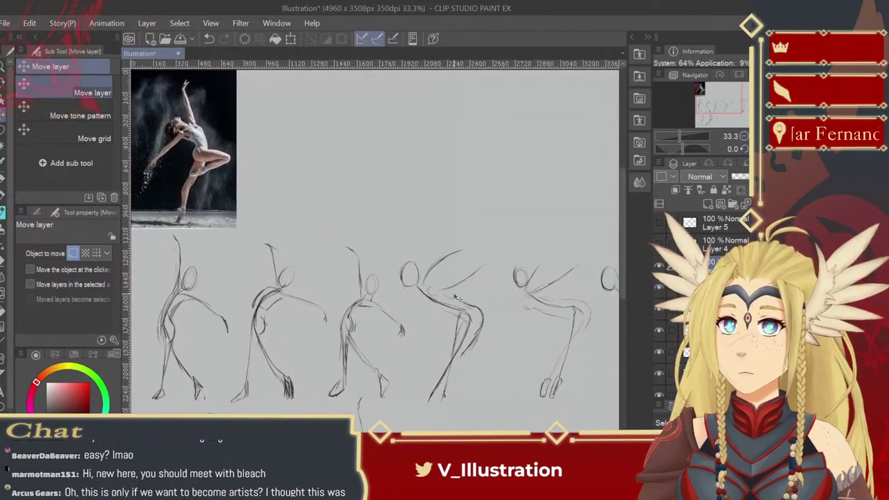
key(ctrl+space)
drag(303, 165, 290, 210)
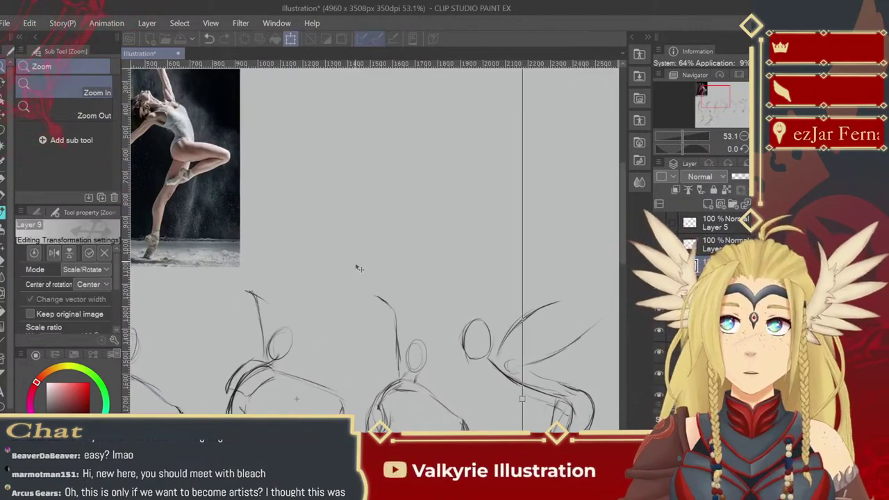
key(ctrl+z)
- With the thick paint brush at size 15, start a second dancer sketch beside the photo, curving the torso into the standing leg and pointed foot
drag(360, 270, 439, 318)
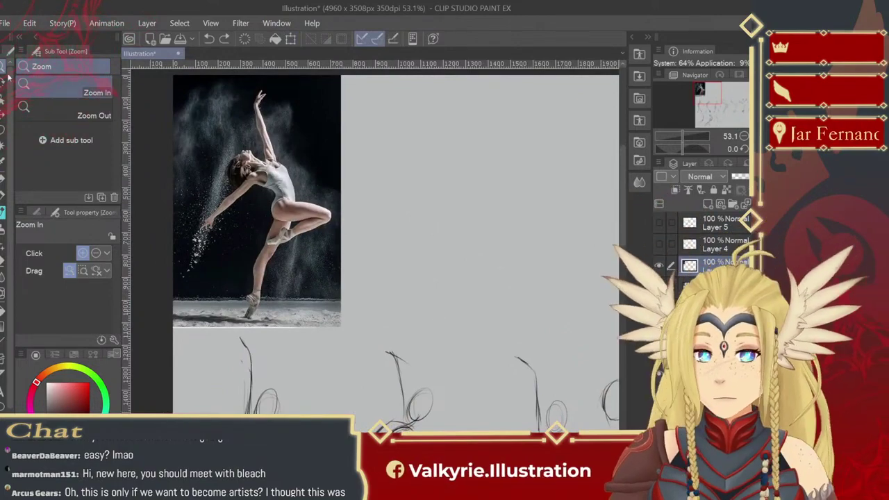
scroll(334, 192, up, 1)
drag(333, 193, 311, 217)
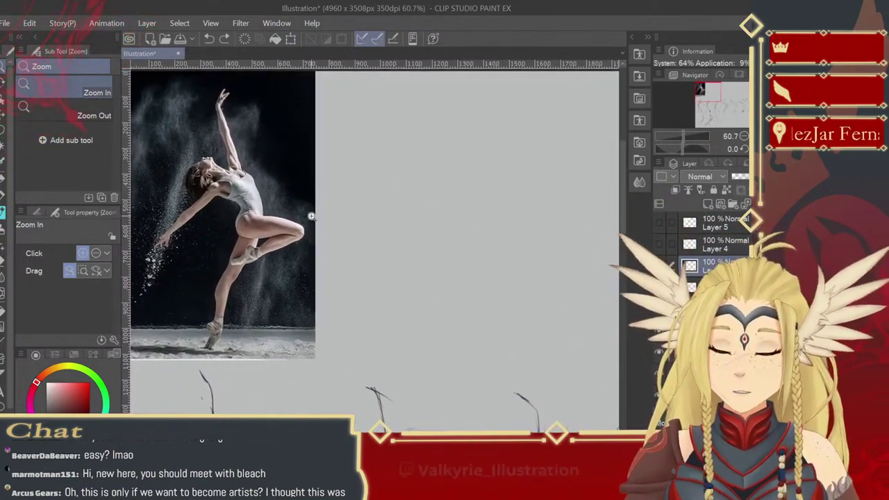
key(b)
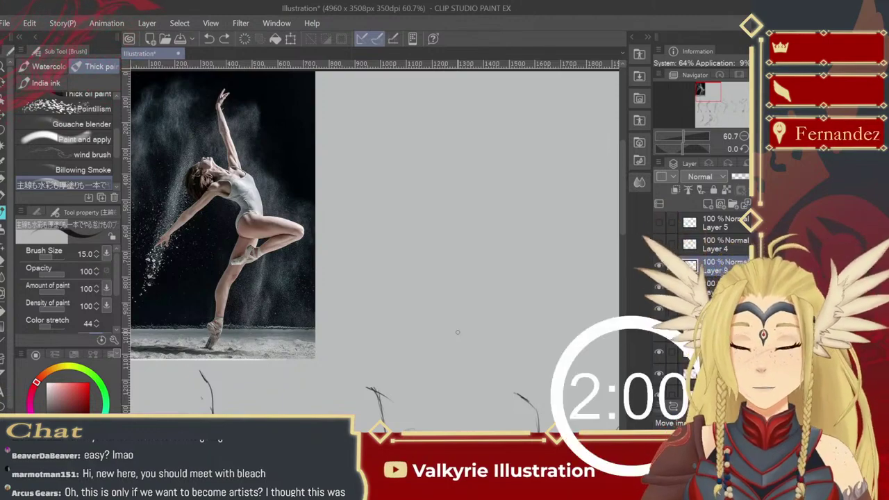
drag(435, 169, 452, 185)
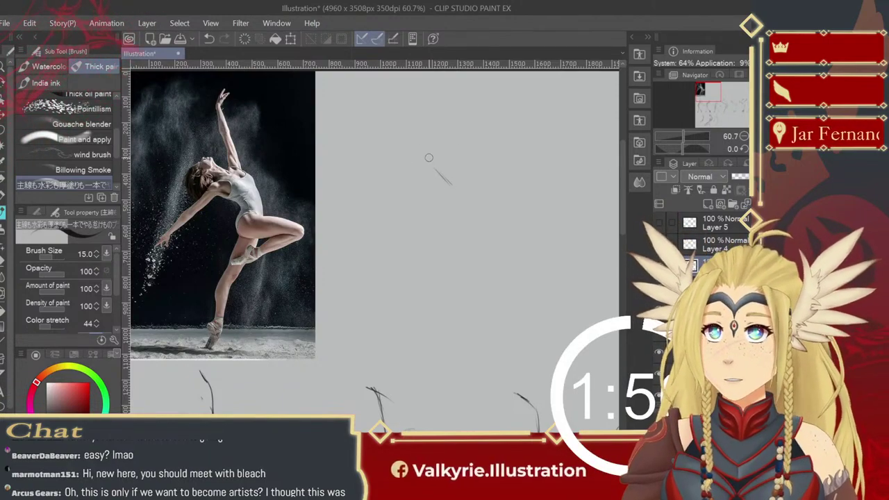
key(ctrl+z)
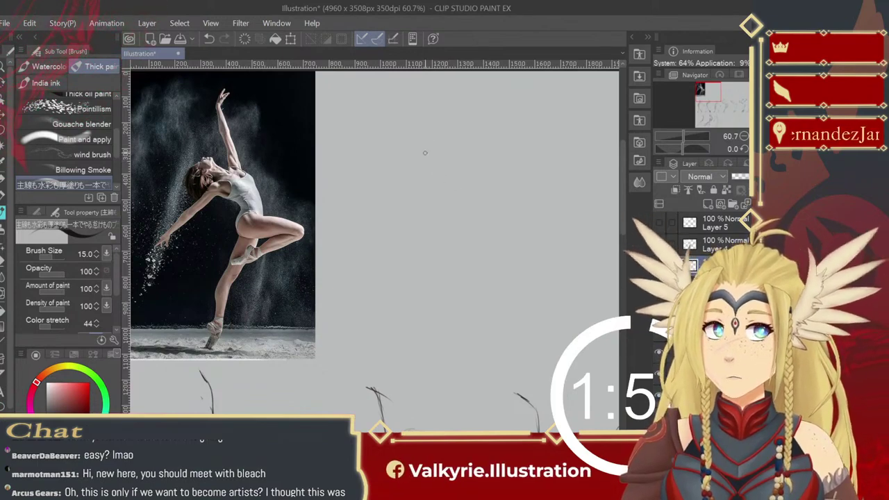
mouse_move(450, 193)
mouse_down()
mouse_move(466, 234)
mouse_move(423, 348)
mouse_up()
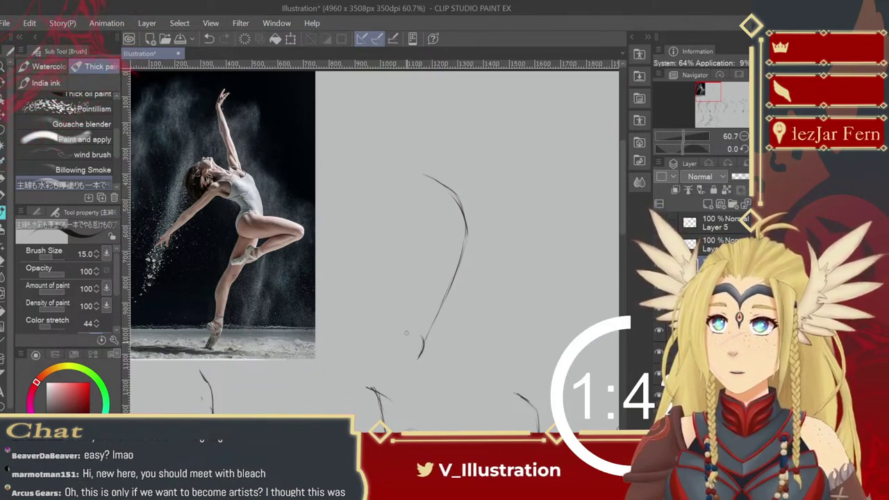
key(ctrl+z)
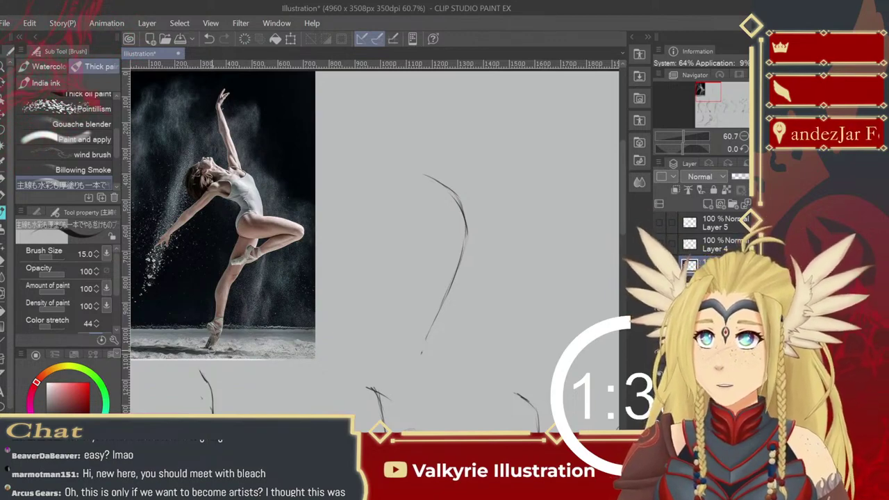
drag(425, 335, 424, 360)
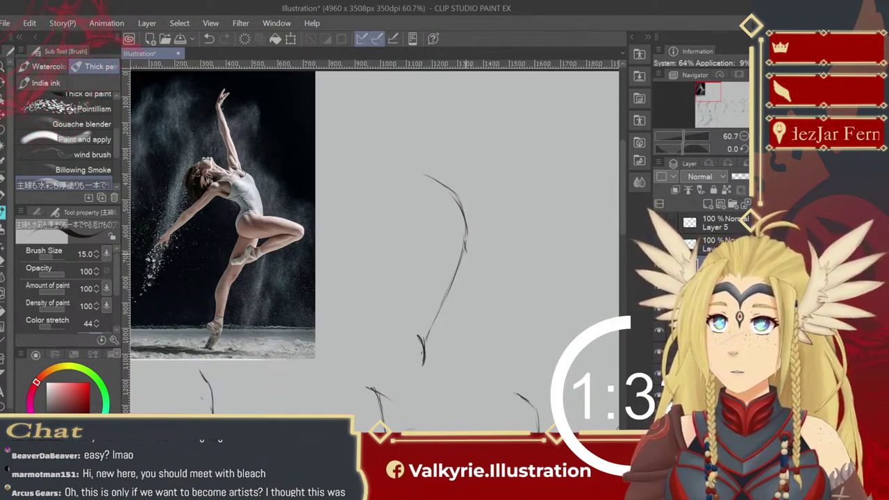
- Sketch the second dancer's bent leg from hip to knee and back to the foot crossing the standing leg
drag(465, 244, 537, 259)
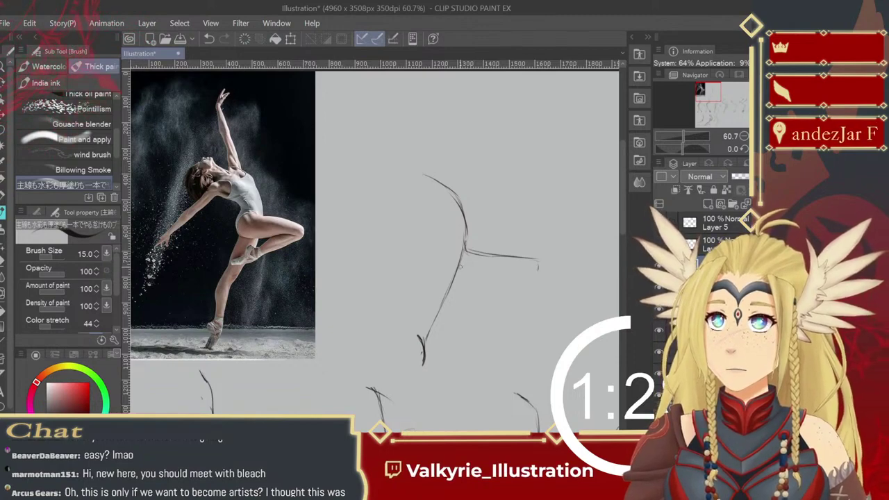
drag(471, 277, 538, 261)
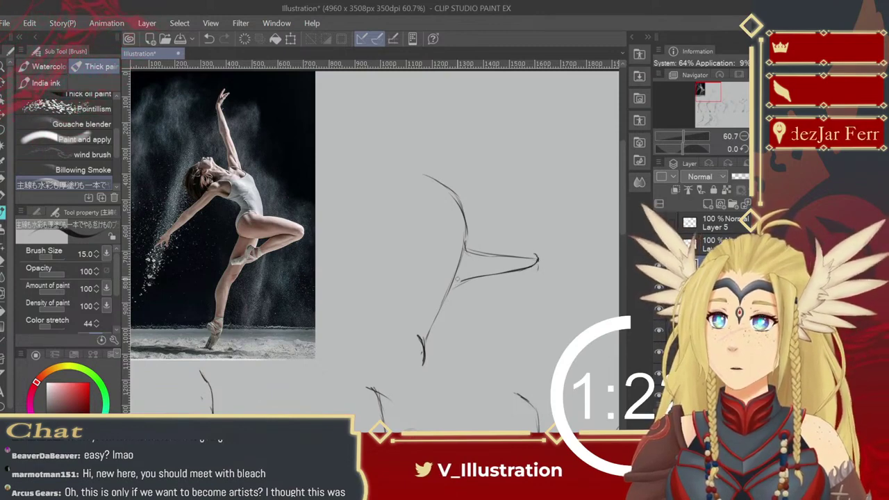
drag(464, 270, 459, 281)
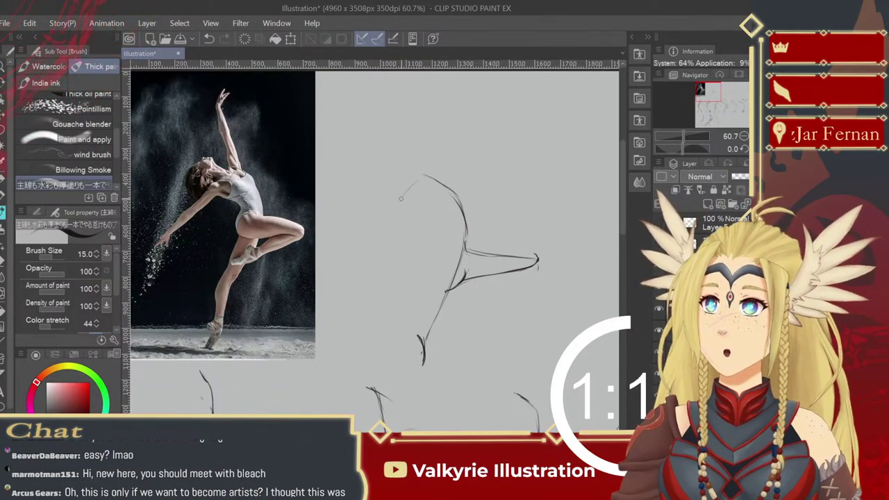
- Sketch the second dancer's lowered arm diagonally down to the hand and the raised arm reaching up from the shoulder
drag(400, 199, 359, 247)
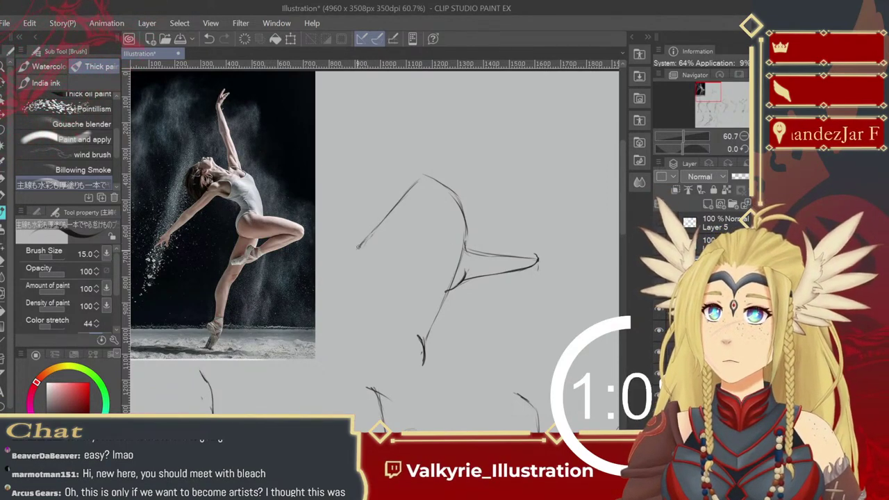
drag(357, 249, 351, 261)
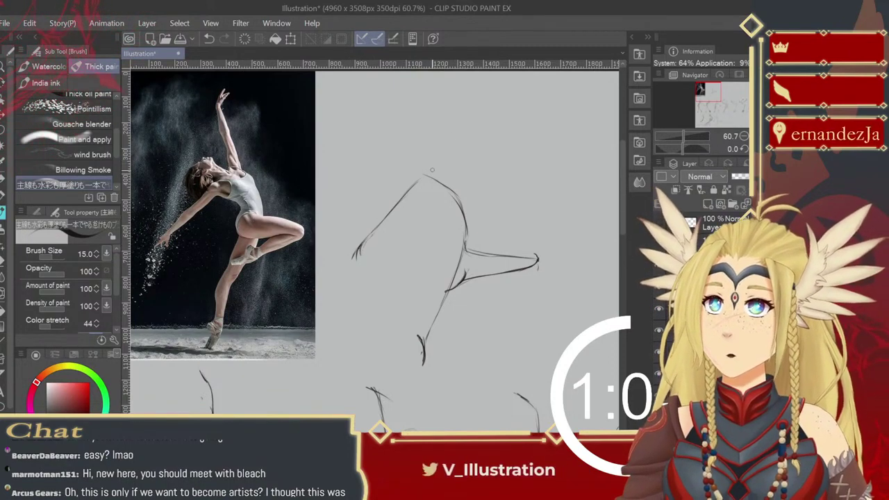
drag(423, 119, 432, 153)
drag(452, 182, 455, 212)
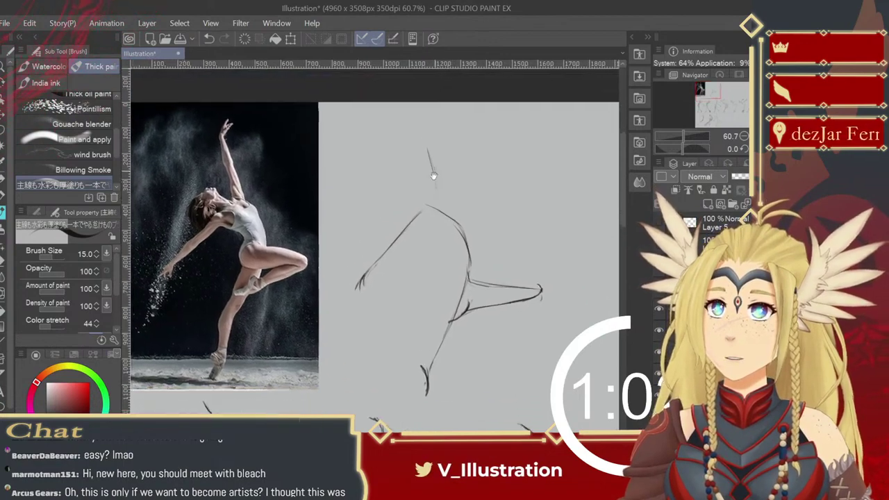
drag(421, 109, 430, 161)
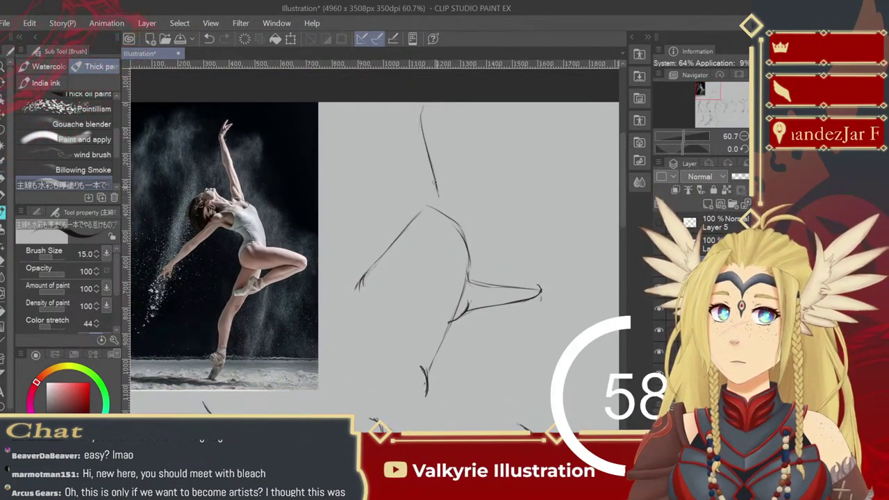
drag(433, 182, 439, 205)
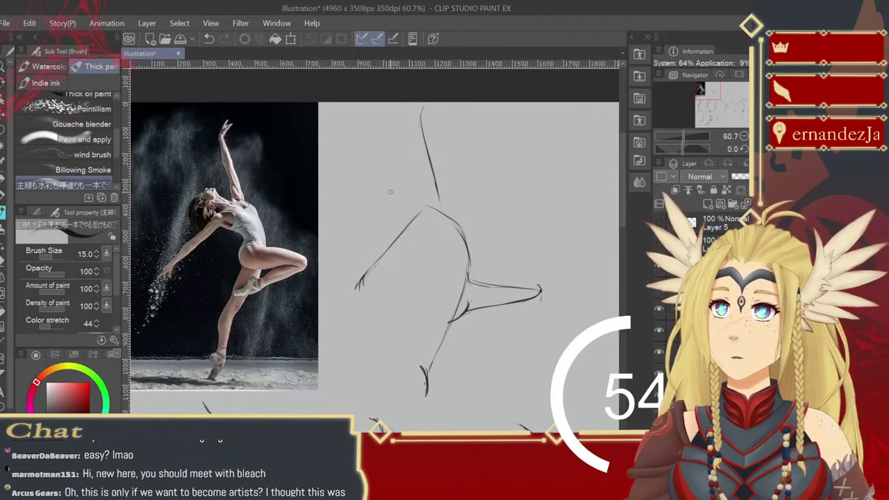
- Sketch the second dancer's tilted-back head as an oval joined to the neck, and undo the belly curve inside the torso
drag(380, 186, 391, 206)
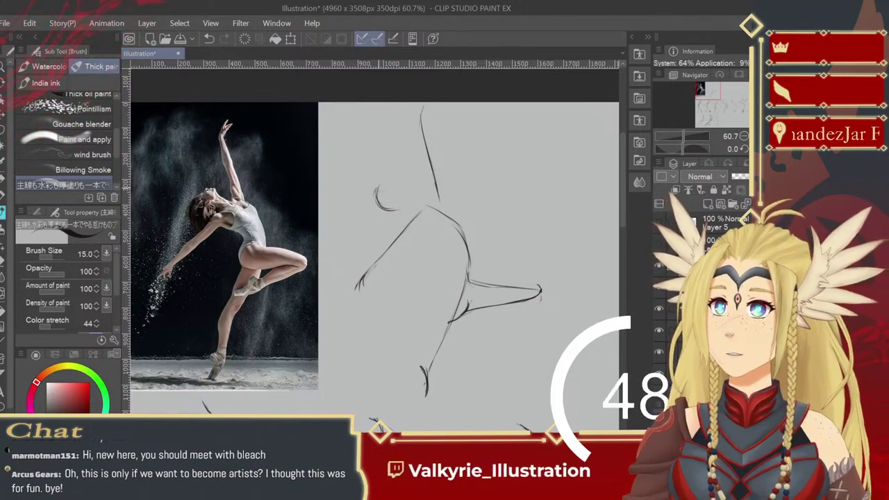
mouse_move(379, 186)
mouse_down()
mouse_move(381, 207)
mouse_move(416, 190)
mouse_up()
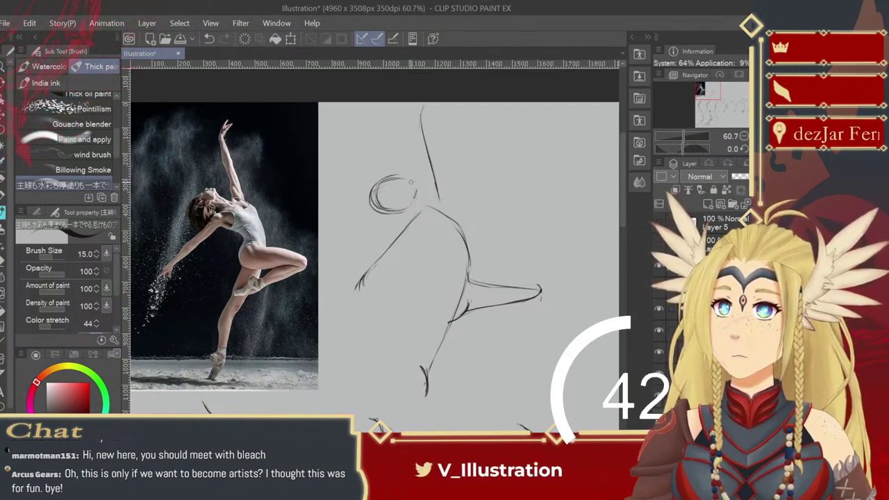
drag(414, 183, 420, 192)
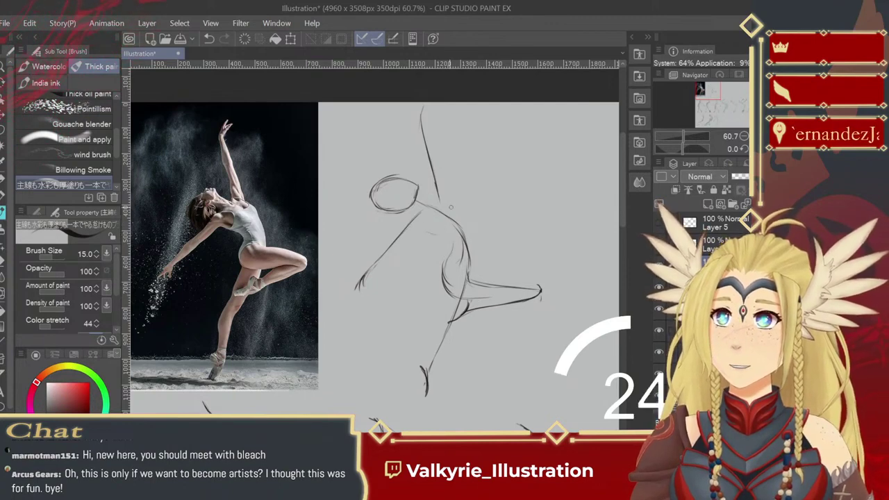
key(ctrl+z)
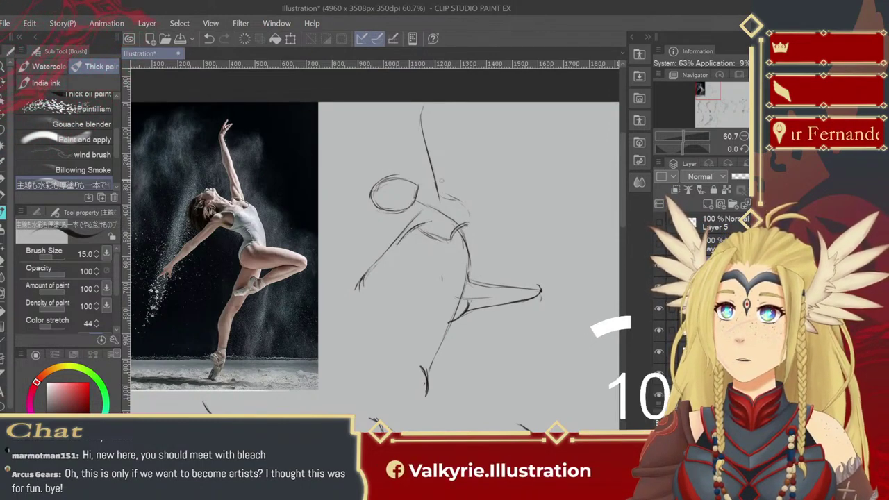
- Sketch the second dancer's shoulder where the raised arm joins the upper torso, undoing one stray stroke
drag(438, 175, 458, 202)
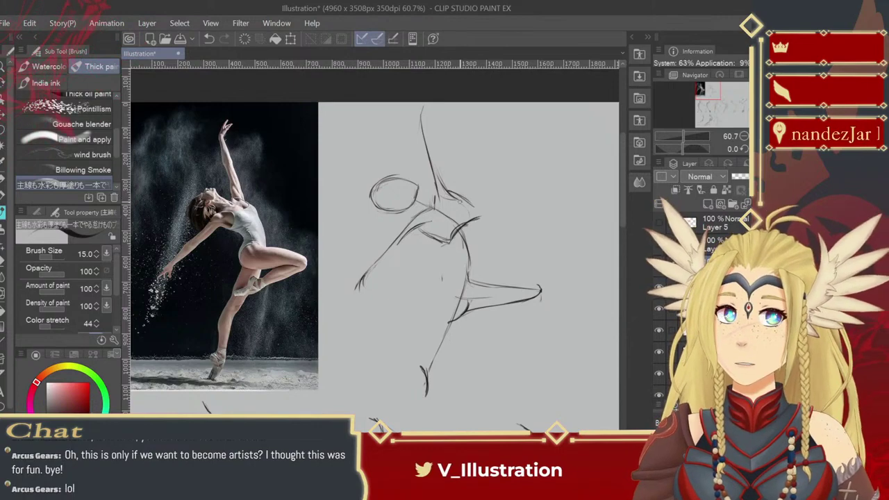
key(ctrl+z)
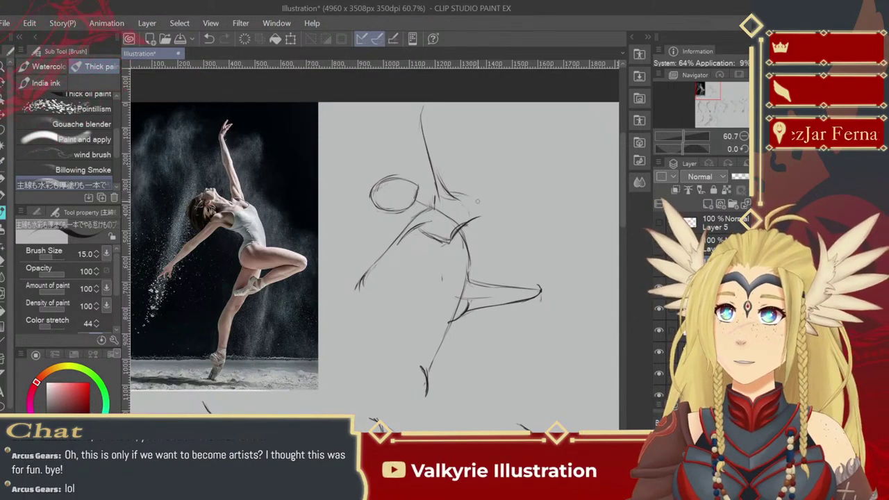
drag(439, 192, 476, 206)
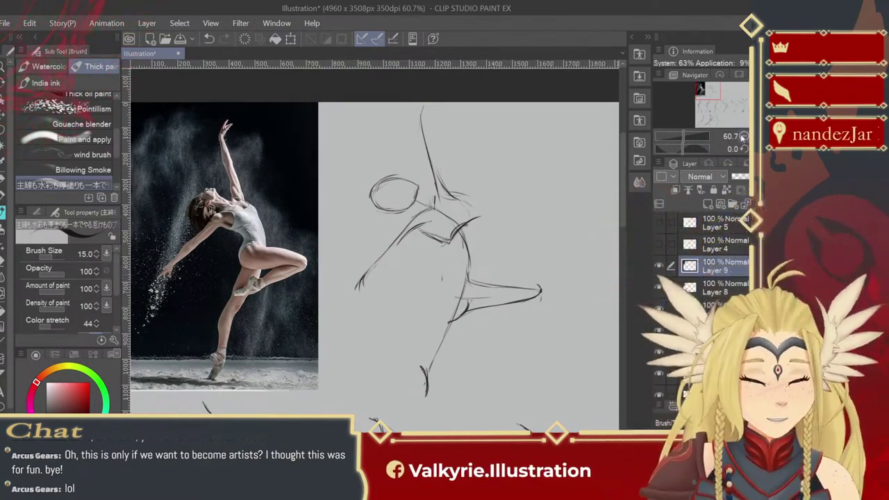
- Lasso the finished second dancer sketch, move it into the lower row beside the first dancer, and clear the selection
click(743, 136)
click(742, 136)
click(742, 137)
mouse_move(530, 251)
mouse_down()
mouse_move(391, 198)
mouse_move(402, 146)
mouse_move(409, 166)
mouse_up()
click(2, 136)
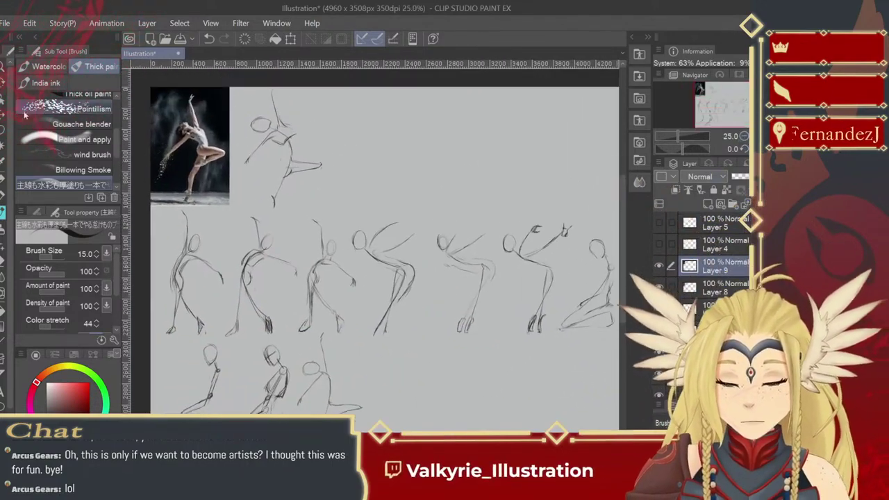
mouse_move(250, 105)
mouse_down()
mouse_move(302, 208)
mouse_move(326, 90)
mouse_move(243, 101)
mouse_up()
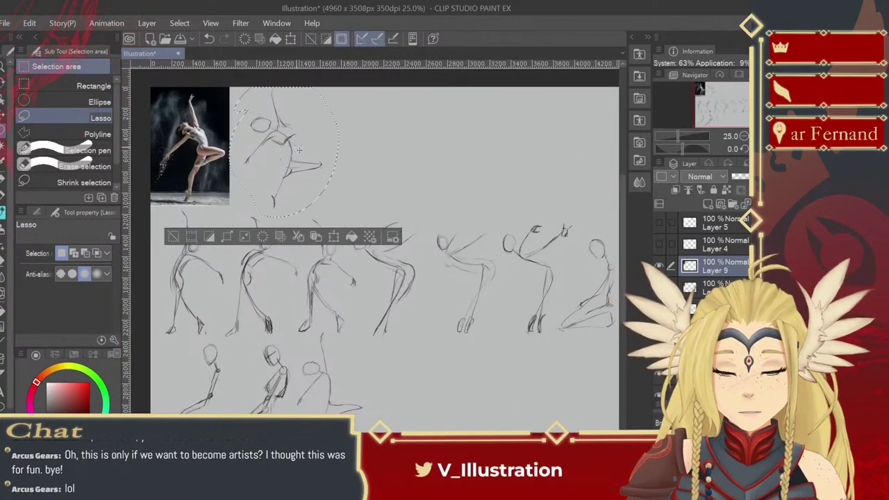
click(2, 115)
mouse_move(309, 167)
mouse_down()
mouse_move(425, 401)
mouse_move(382, 316)
mouse_up()
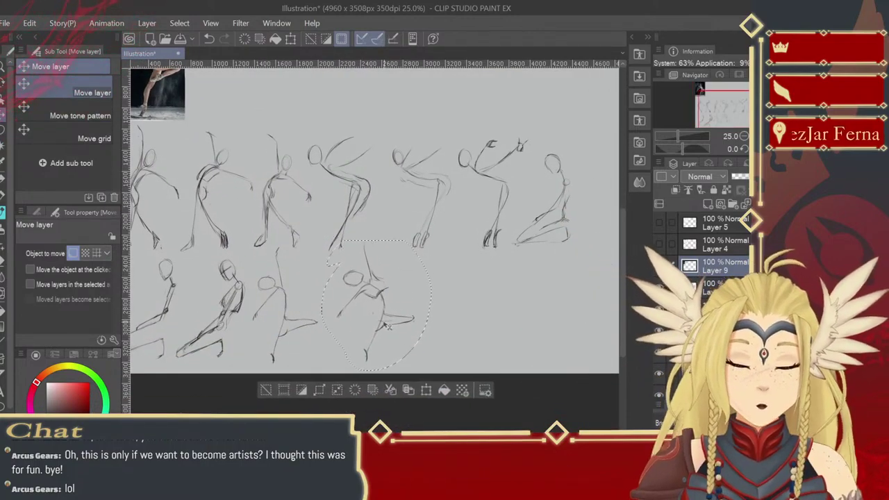
drag(478, 312, 502, 343)
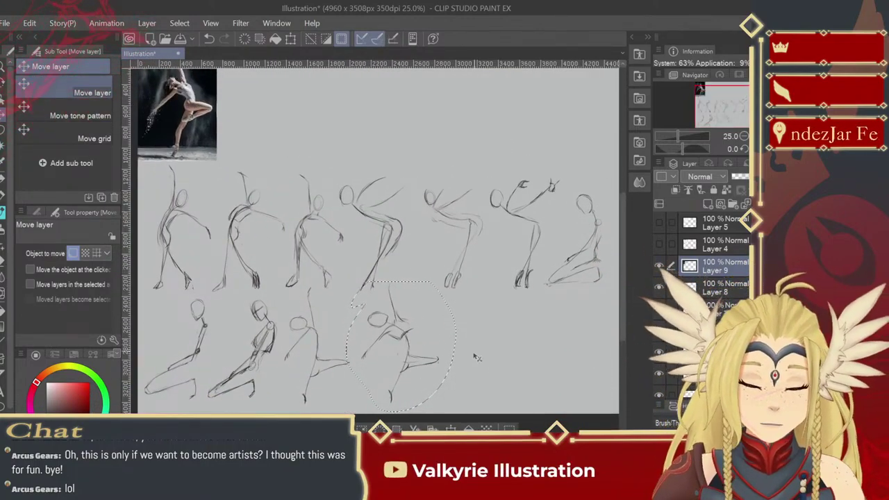
key(ctrl+d)
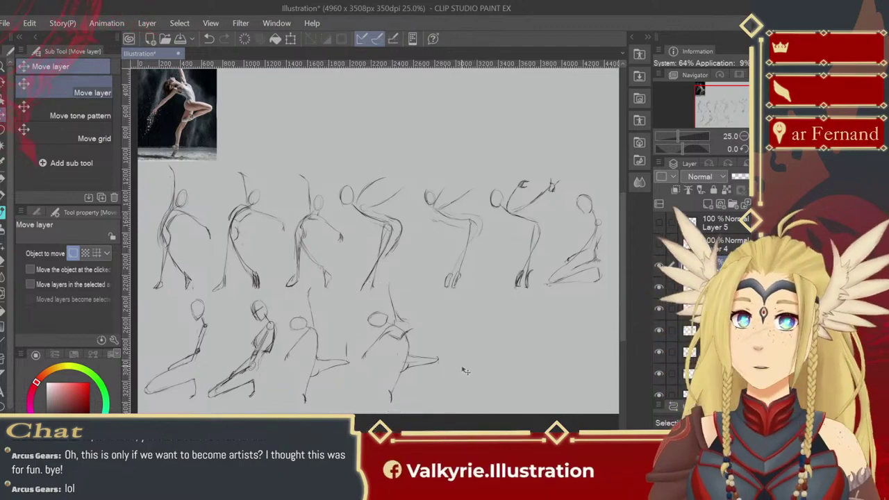
- With the thick paint brush at size 15, start a third dancer sketch beside the photo, curving from the shoulders through the torso into the standing leg
drag(466, 369, 519, 411)
click(4, 66)
drag(243, 184, 318, 234)
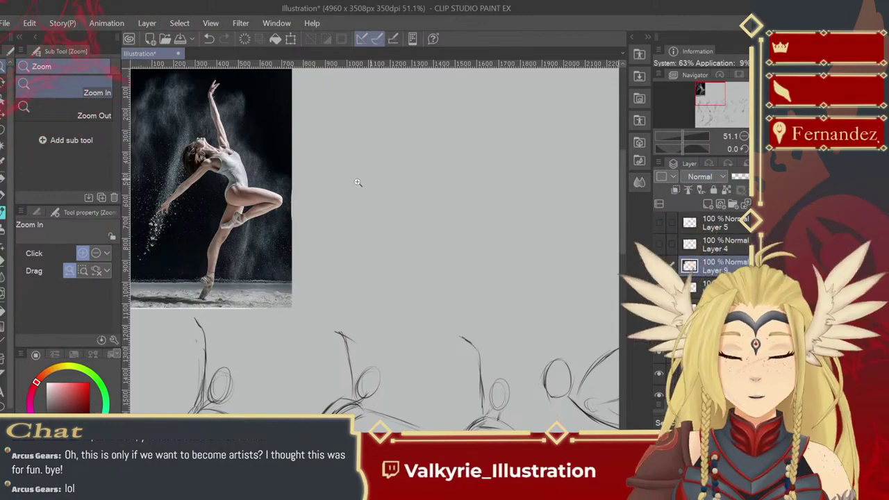
key(b)
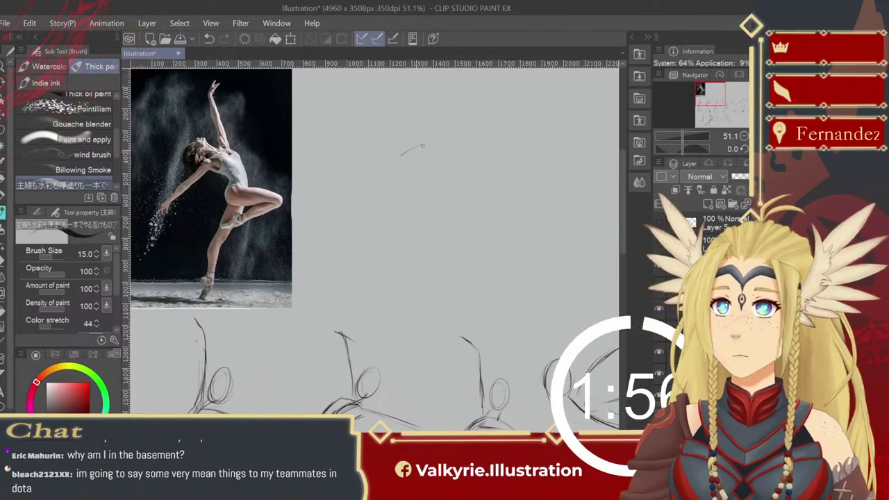
drag(419, 148, 396, 165)
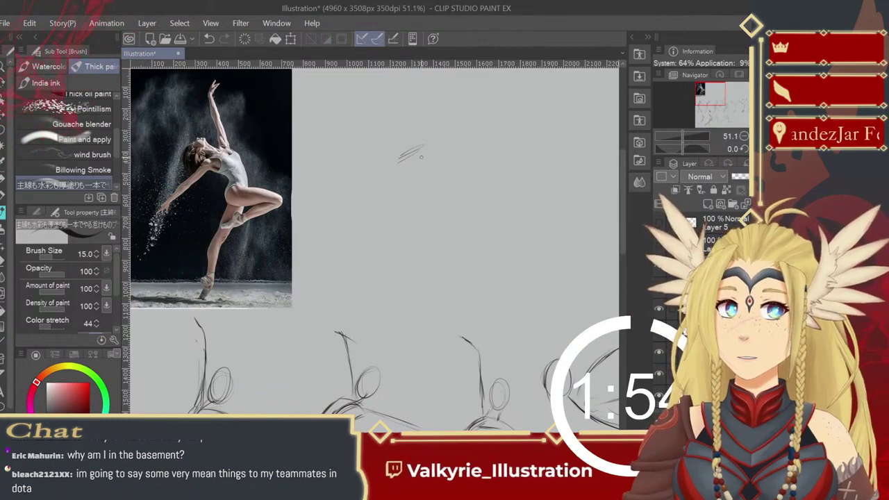
drag(416, 148, 441, 180)
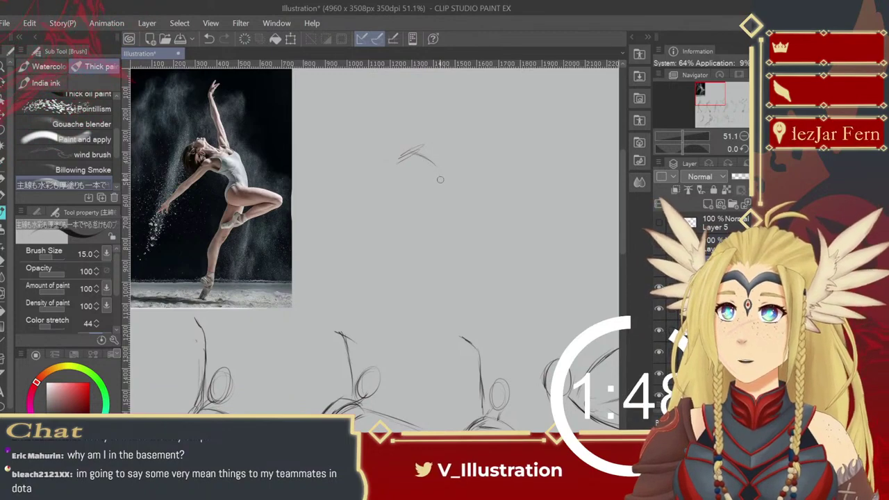
mouse_move(425, 157)
mouse_down()
mouse_move(445, 185)
mouse_move(443, 207)
mouse_up()
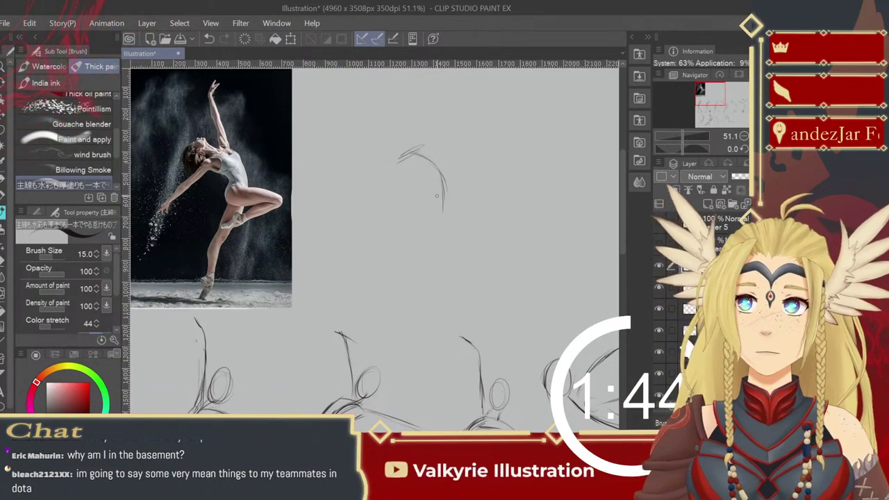
key(ctrl+z)
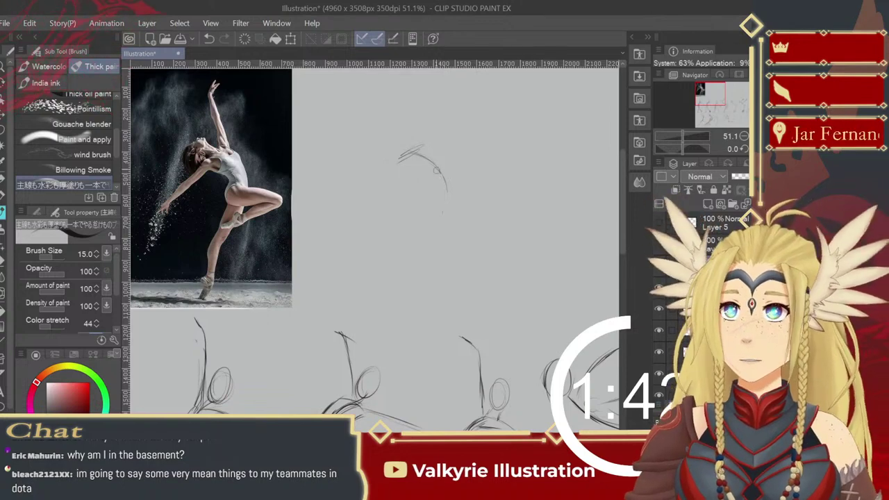
mouse_move(439, 171)
mouse_down()
mouse_move(448, 207)
mouse_move(431, 228)
mouse_move(415, 312)
mouse_up()
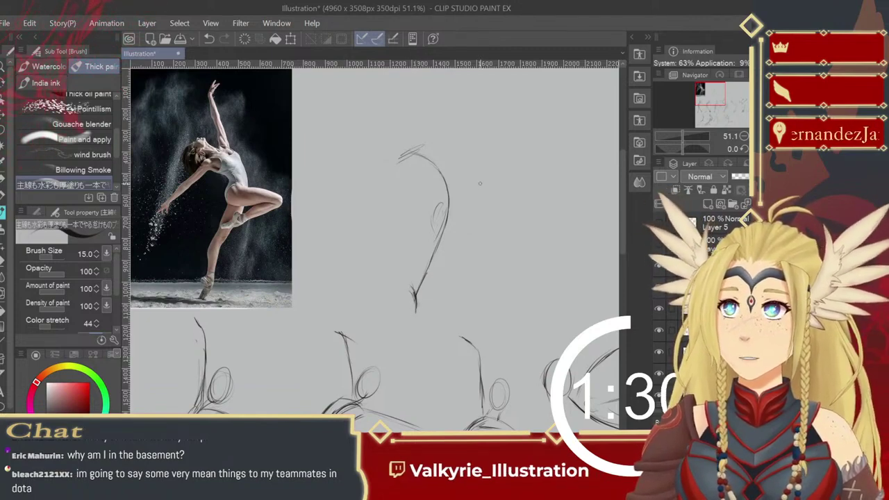
- Sketch the third dancer's bent leg from the hip out to the knee and back to the foot near the standing leg
drag(440, 212, 507, 230)
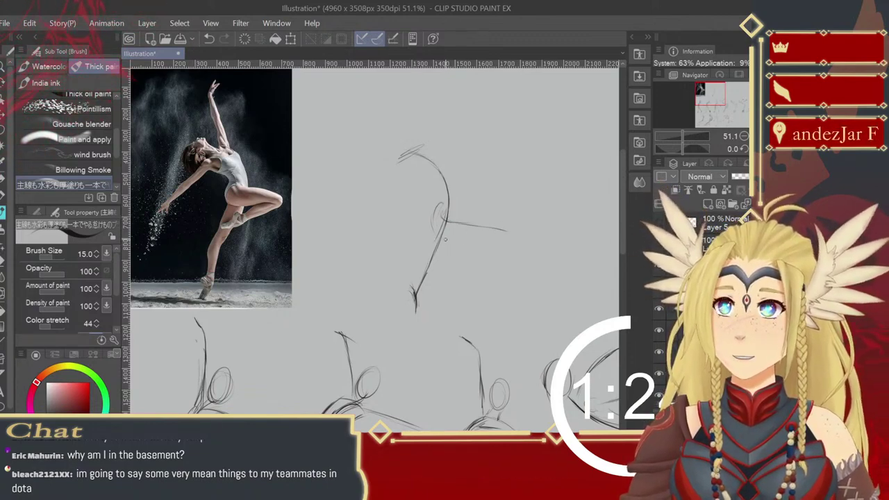
mouse_move(475, 245)
mouse_down()
mouse_move(453, 251)
mouse_move(512, 236)
mouse_up()
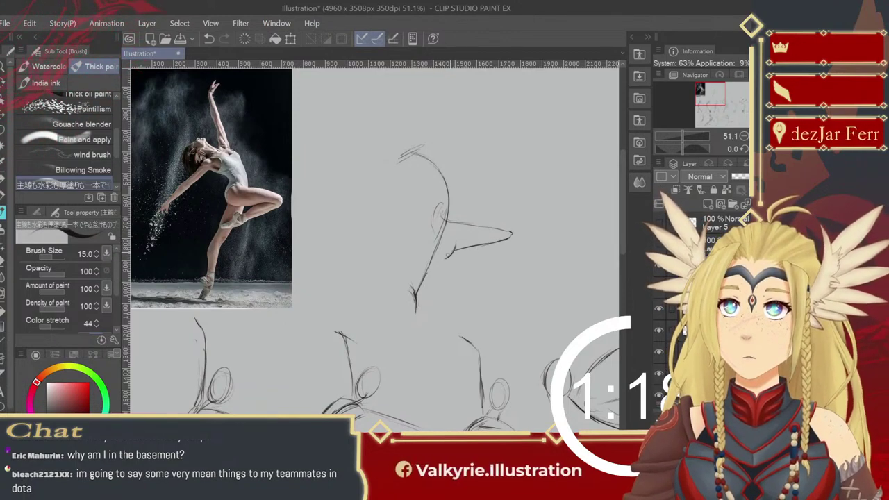
drag(455, 246, 439, 262)
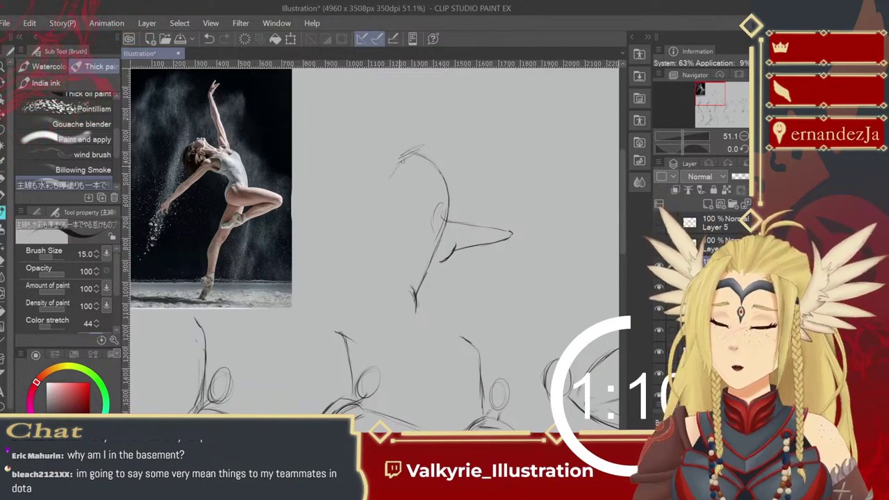
- Sketch the third dancer's lowered arm diagonally down to the hand and the raised arm from the shoulder up to the canvas edge
drag(398, 159, 384, 188)
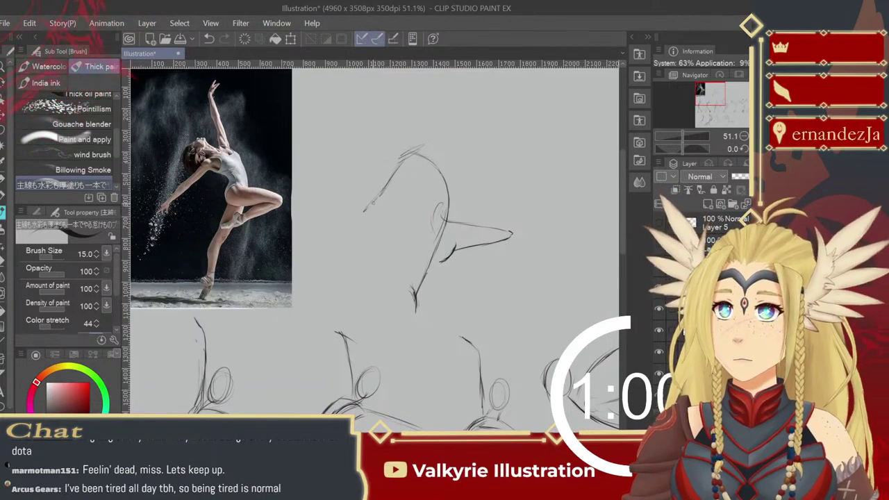
drag(373, 204, 345, 234)
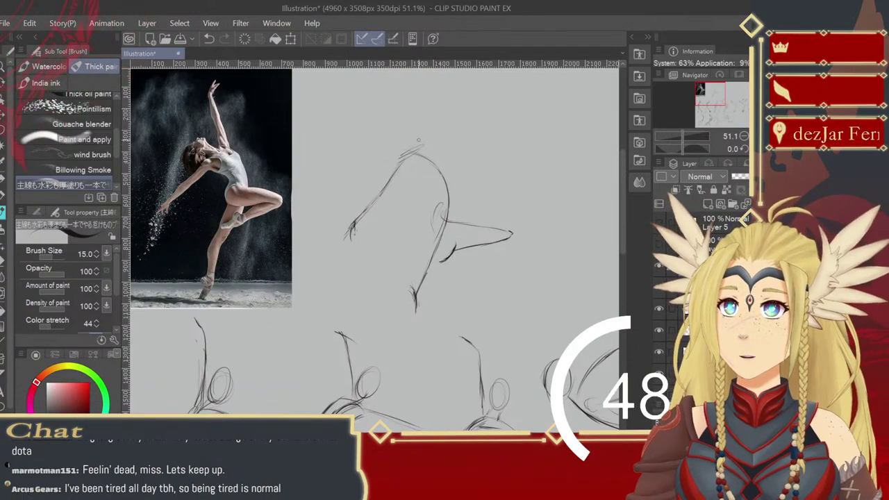
drag(420, 144, 433, 176)
drag(425, 140, 432, 174)
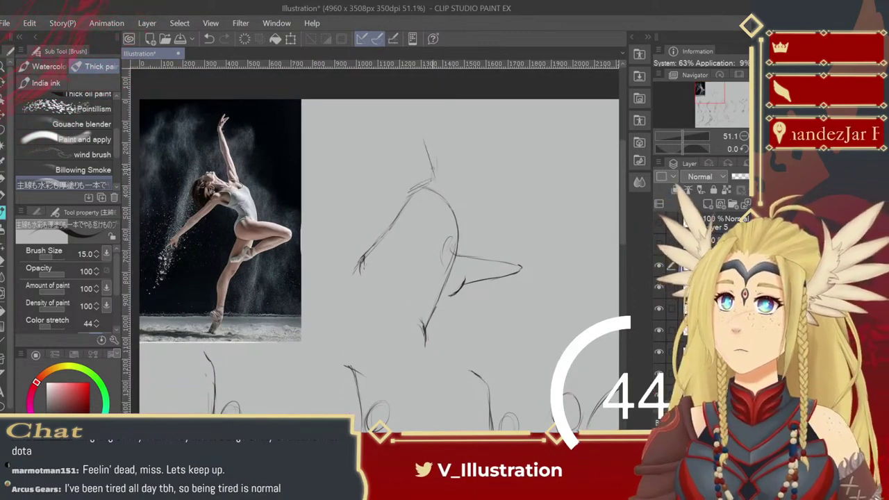
drag(420, 102, 426, 144)
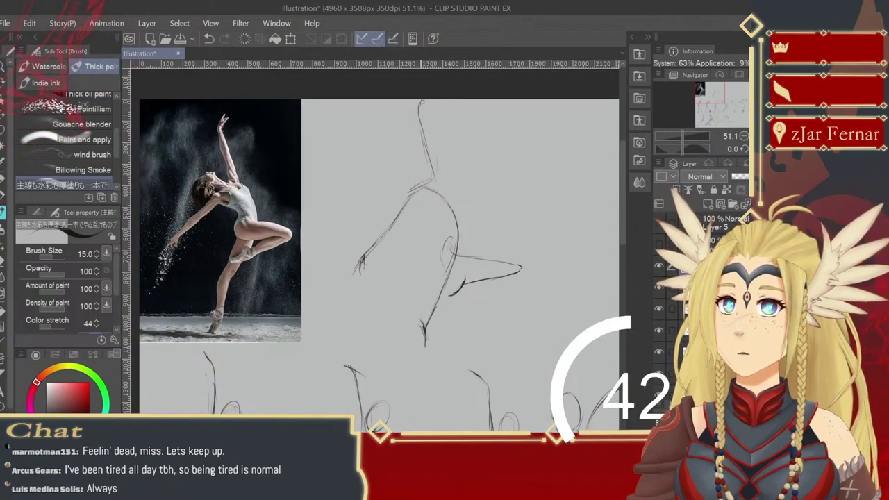
drag(431, 152, 425, 149)
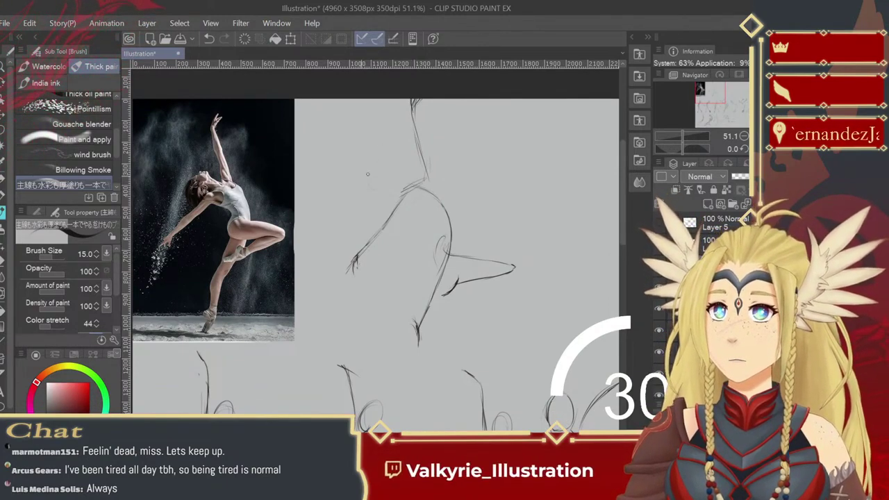
- Sketch the third dancer's tilted-back head as an oval, and lengthen the bent knee and the standing leg's pointed foot
drag(368, 169, 348, 184)
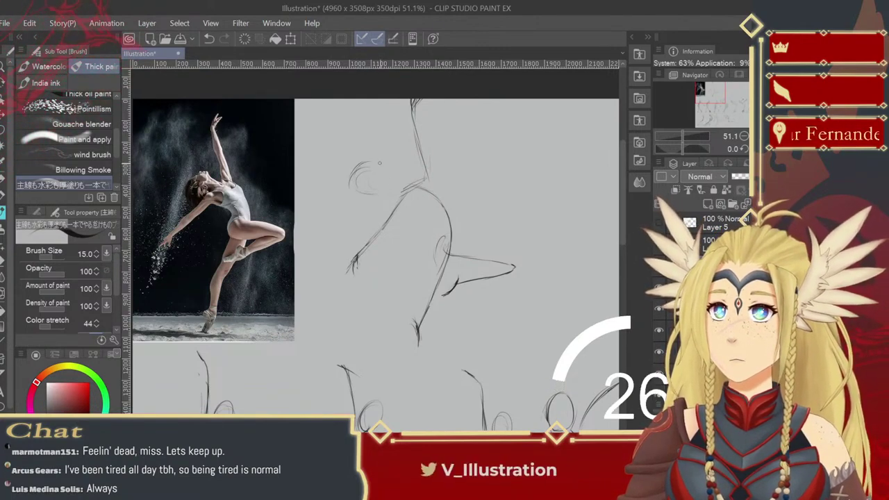
drag(352, 167, 390, 166)
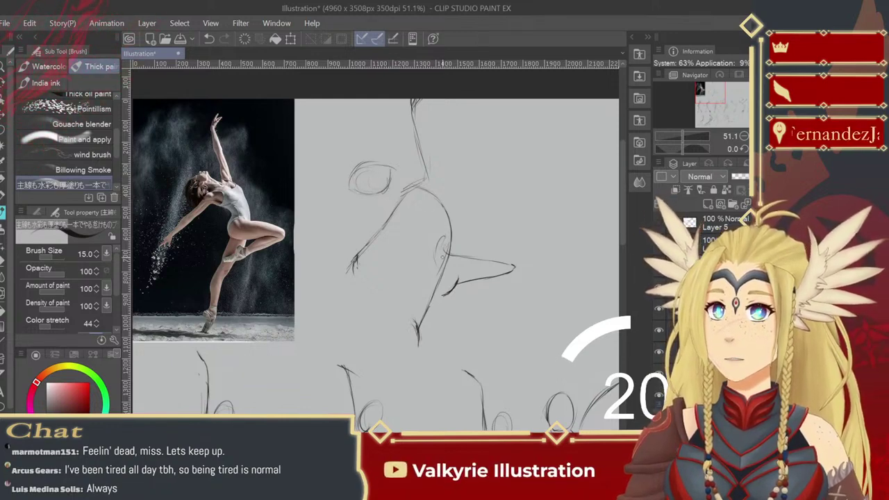
drag(509, 263, 529, 267)
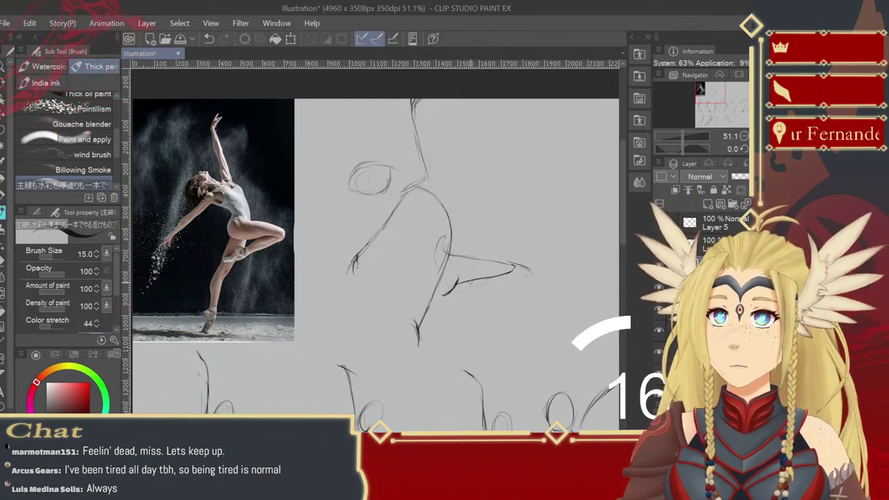
drag(455, 284, 491, 280)
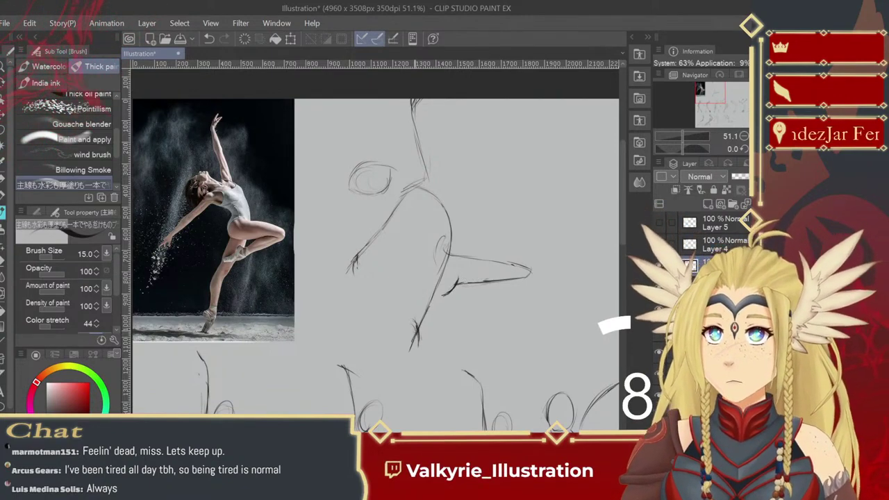
drag(401, 340, 408, 360)
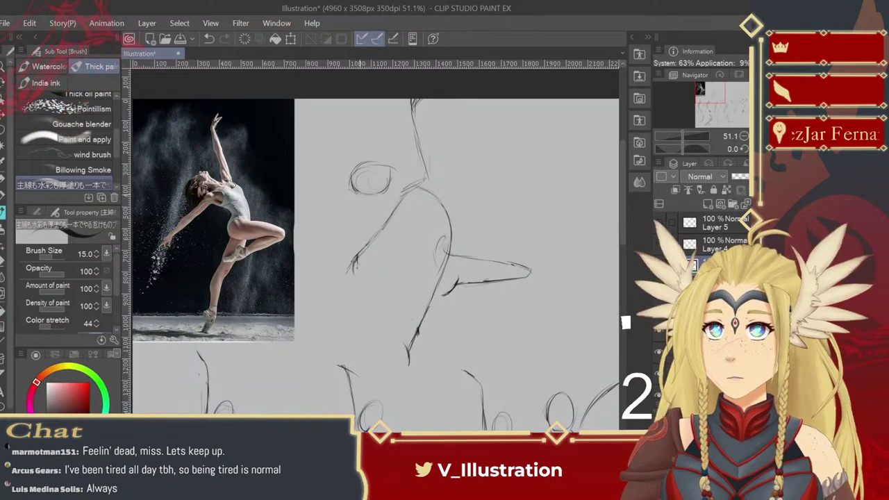
drag(382, 167, 340, 183)
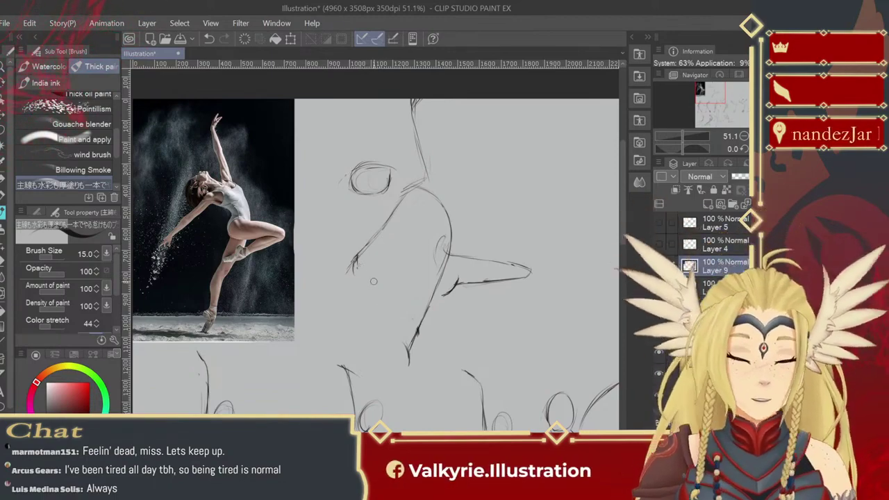
- Lasso the finished third dancer sketch, move it into the lower row beside the second dancer, and clear the selection
scroll(353, 239, down, 5)
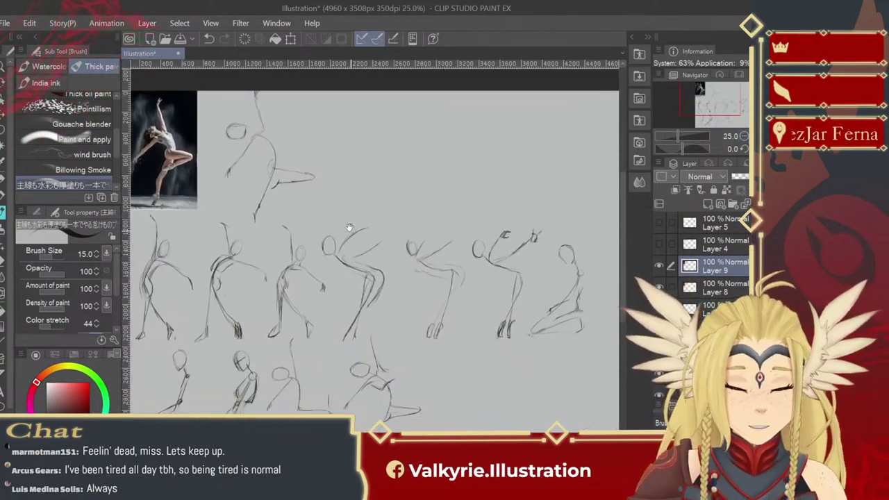
drag(354, 239, 359, 277)
key(m)
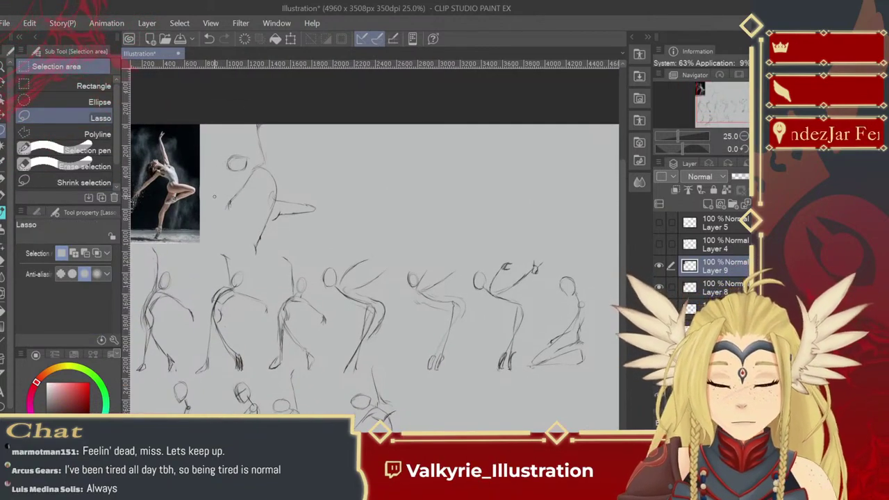
mouse_move(235, 106)
mouse_down()
mouse_move(213, 171)
mouse_move(224, 233)
mouse_move(276, 262)
mouse_up()
mouse_move(349, 183)
mouse_down()
mouse_move(294, 114)
mouse_move(233, 109)
mouse_up()
key(v)
mouse_move(291, 186)
mouse_down()
mouse_move(440, 314)
mouse_move(466, 393)
mouse_move(361, 172)
mouse_move(378, 215)
mouse_move(409, 238)
mouse_up()
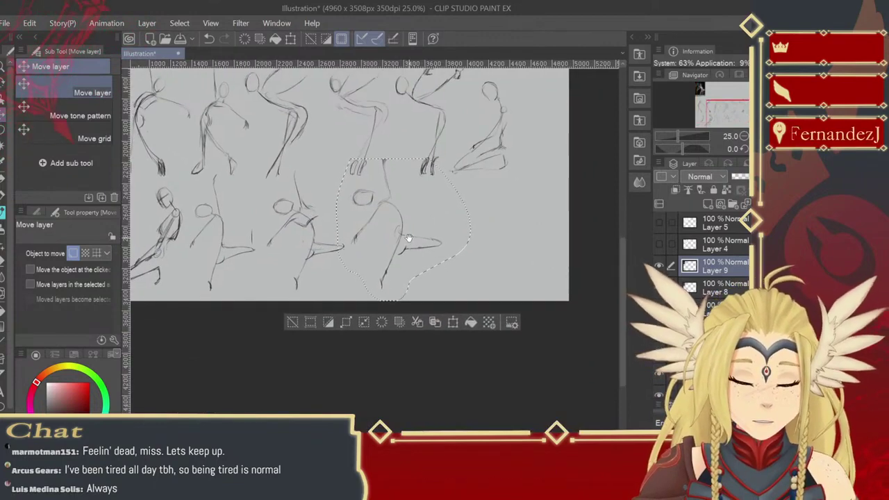
key(ctrl+d)
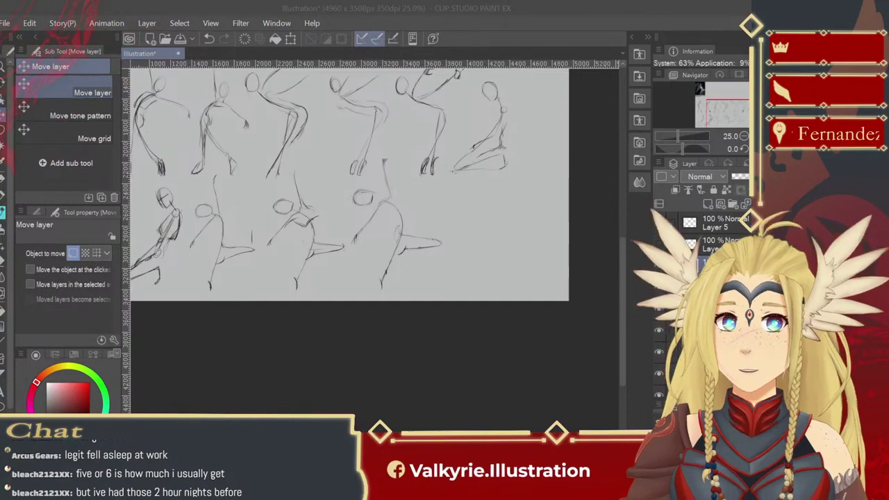
- Paste the one-handed handstand reference photo at the canvas corner and enlarge it to cover the previous dancer photo
mouse_move(361, 228)
mouse_down()
mouse_move(444, 379)
mouse_move(468, 317)
mouse_move(410, 337)
mouse_move(339, 286)
mouse_up()
key(ctrl+space)
drag(230, 162, 271, 239)
key(ctrl+v)
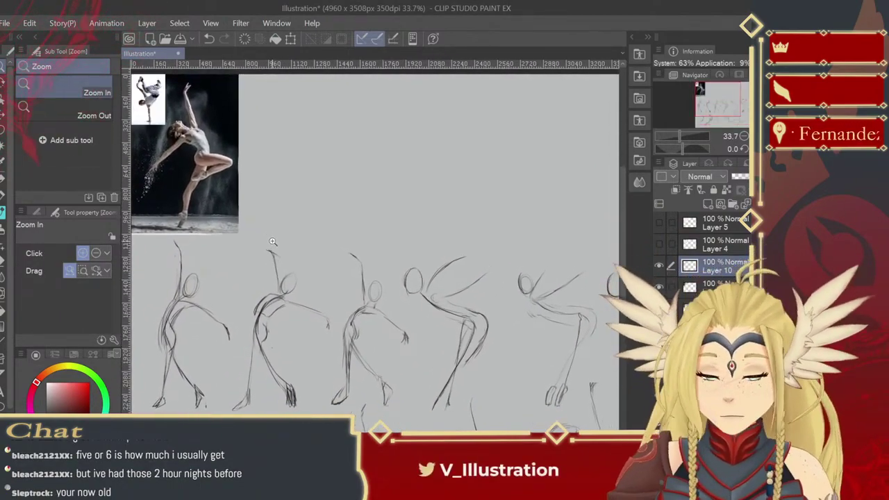
key(ctrl+t)
drag(158, 129, 243, 244)
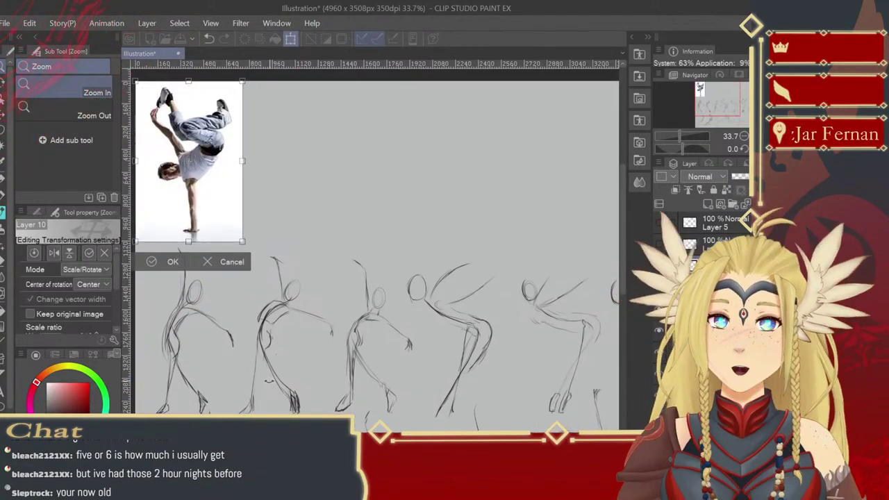
key(Return)
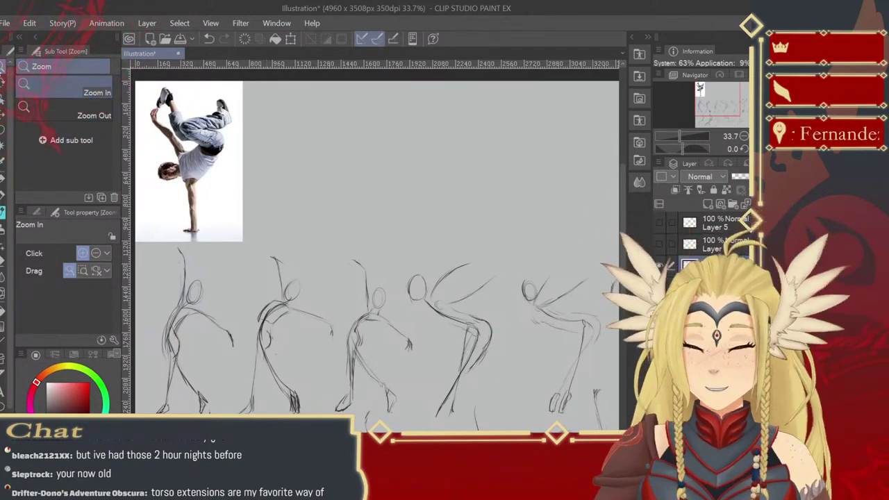
drag(277, 258, 294, 274)
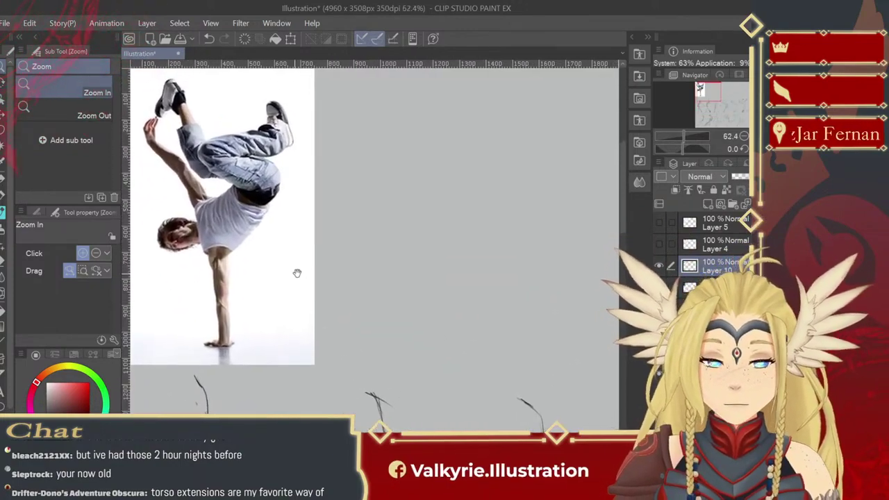
drag(377, 258, 374, 246)
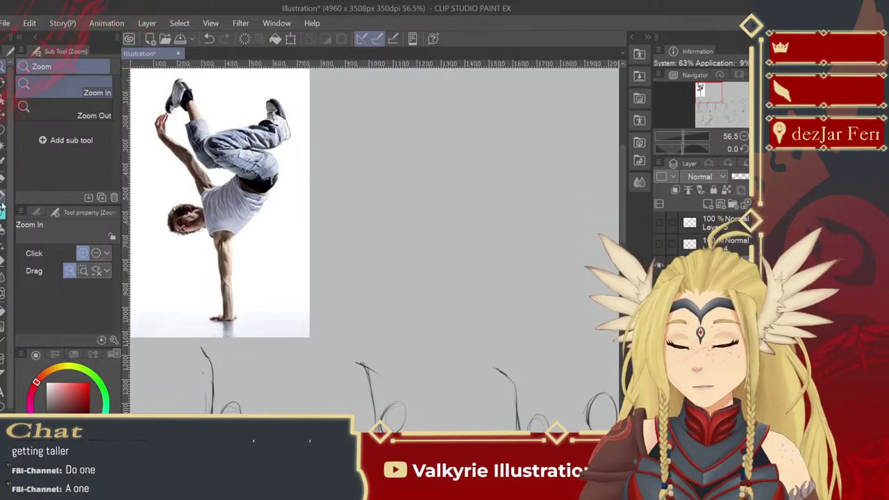
- Paste the ballet dancer reference photo over the handstand photo, enlarge it to cover it completely, and ready the thick paint brush
click(8, 226)
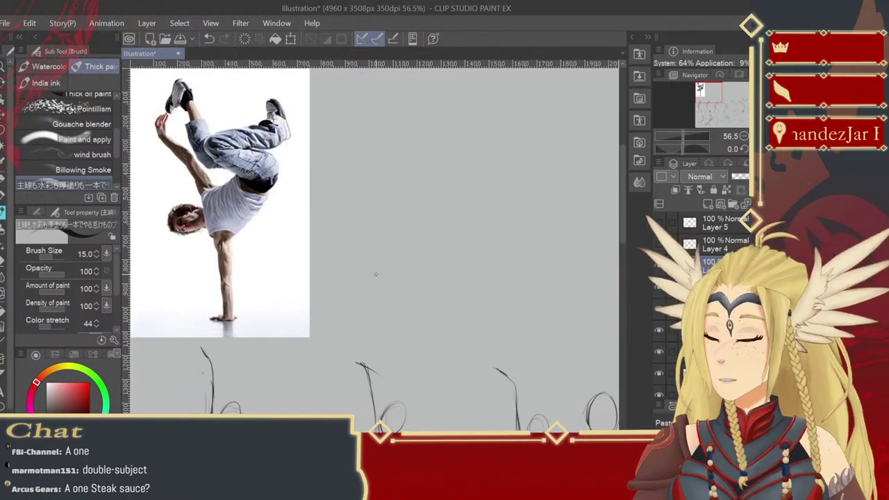
key(ctrl+v)
key(ctrl+t)
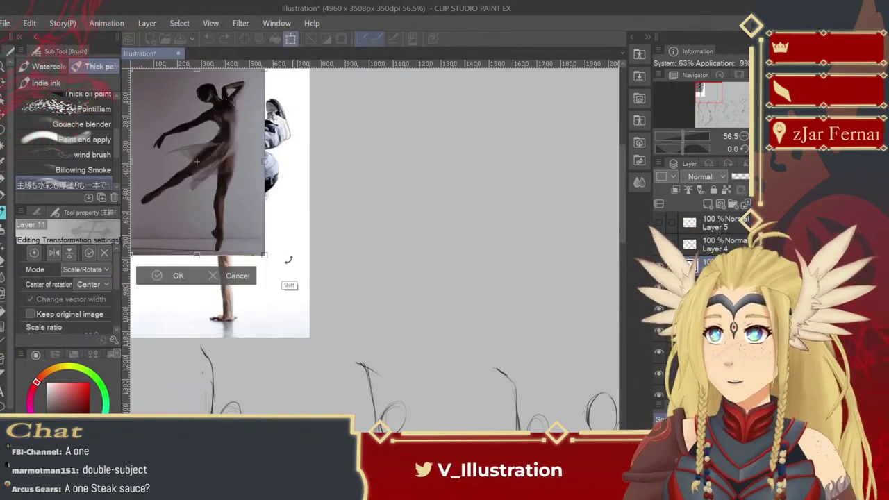
drag(264, 255, 319, 343)
drag(316, 341, 318, 342)
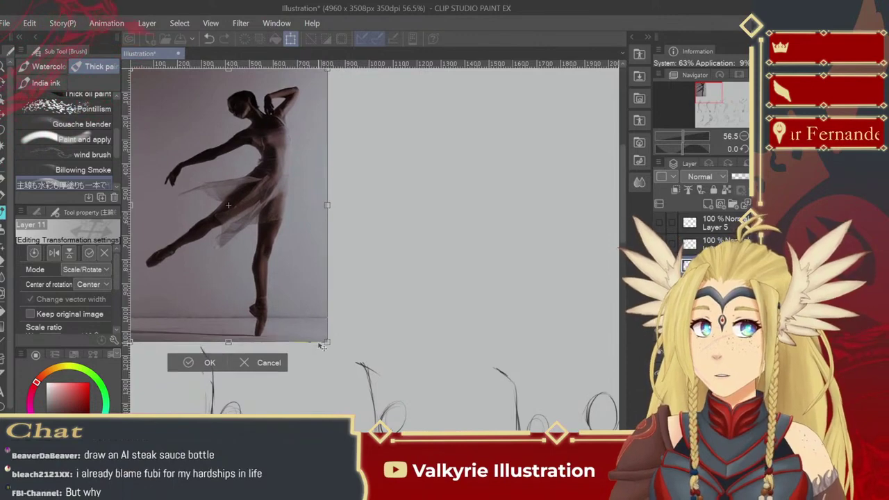
key(Return)
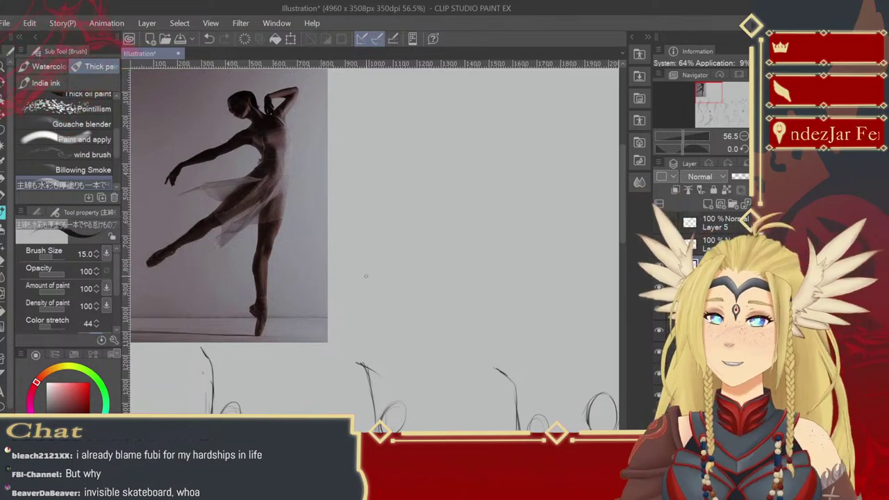
drag(367, 280, 356, 269)
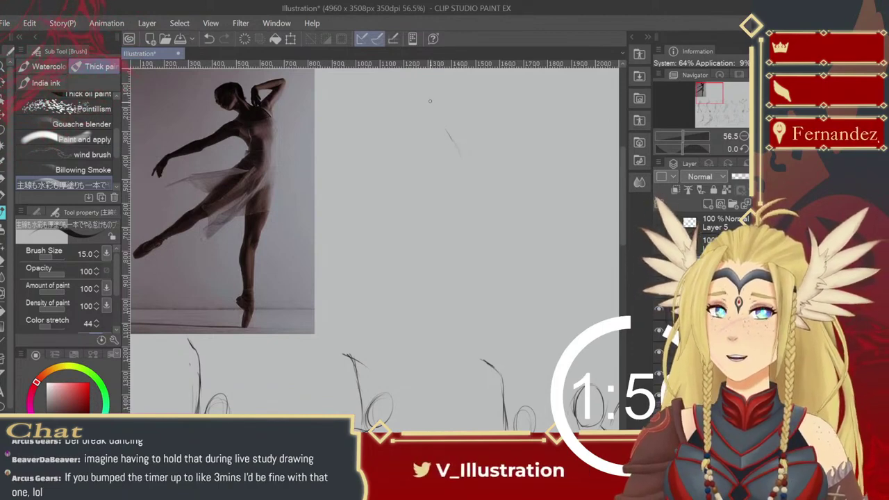
- Sketch the ballet dancer's curved torso line flowing down into the straight standing leg and pointed foot
drag(441, 121, 462, 205)
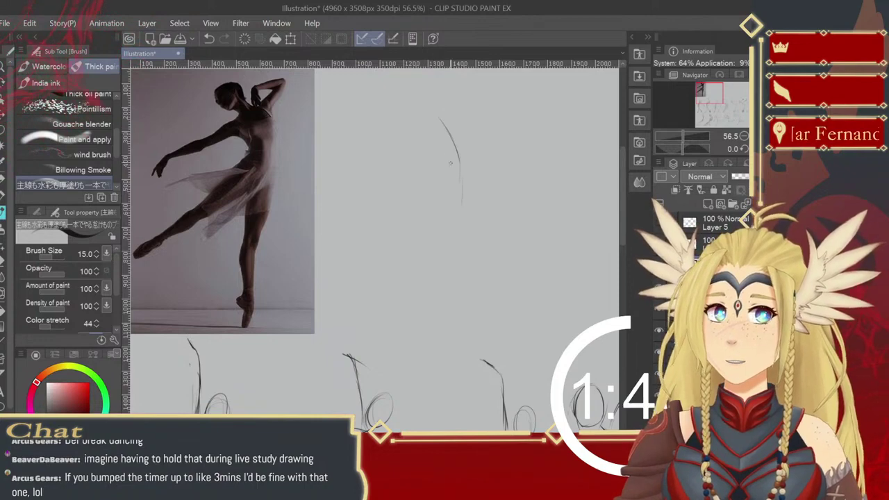
drag(462, 209, 465, 318)
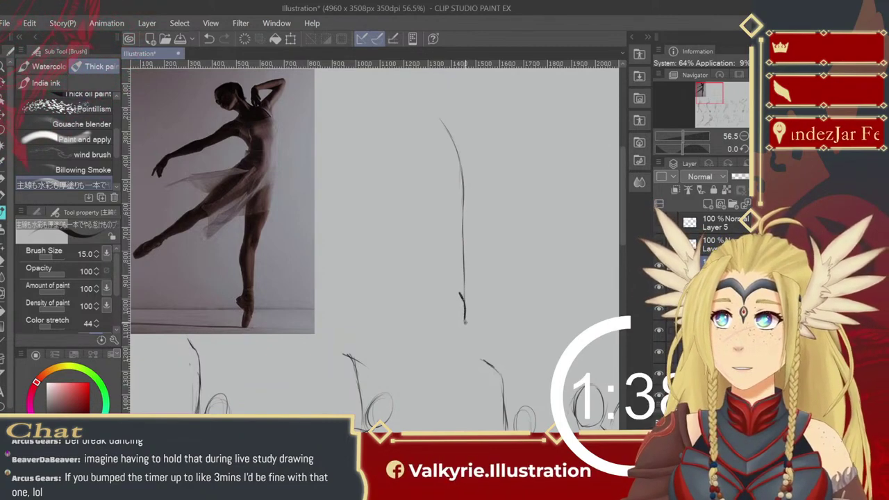
drag(447, 206, 454, 192)
drag(422, 230, 380, 273)
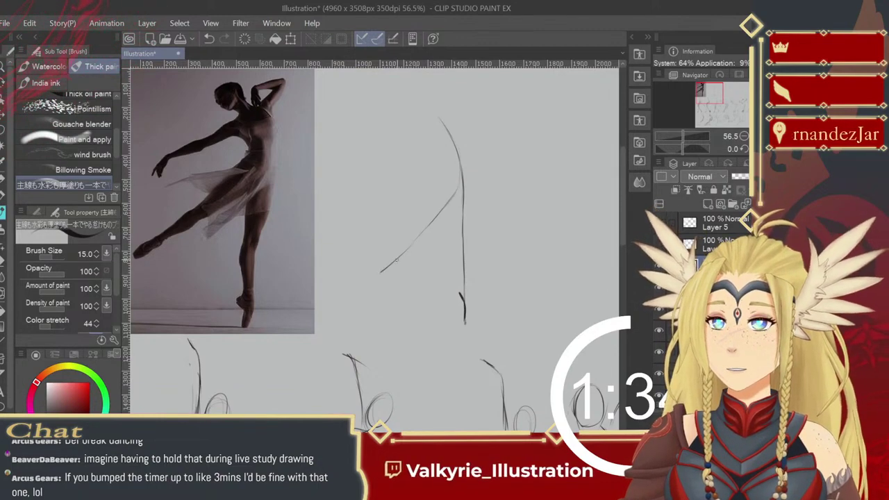
key(ctrl+z)
key(ctrl+z)
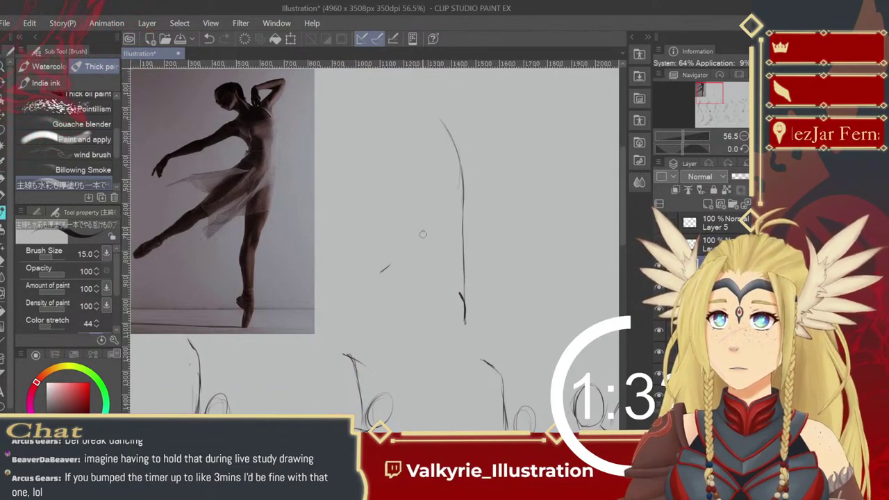
- Sketch the ballet dancer's extended leg diagonally down from the hip to a darker pointed foot
mouse_move(456, 191)
mouse_down()
mouse_move(387, 247)
mouse_move(457, 197)
mouse_up()
drag(376, 258, 354, 274)
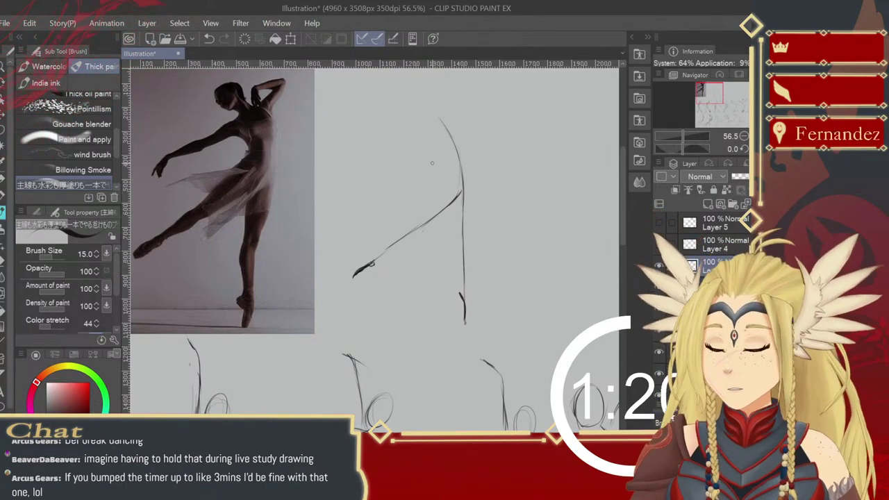
- Sketch the ballet dancer's outstretched arm curving from the shoulder down to the hand, and reinforce the curved back line
mouse_move(445, 198)
mouse_down()
mouse_move(484, 226)
mouse_move(482, 233)
mouse_up()
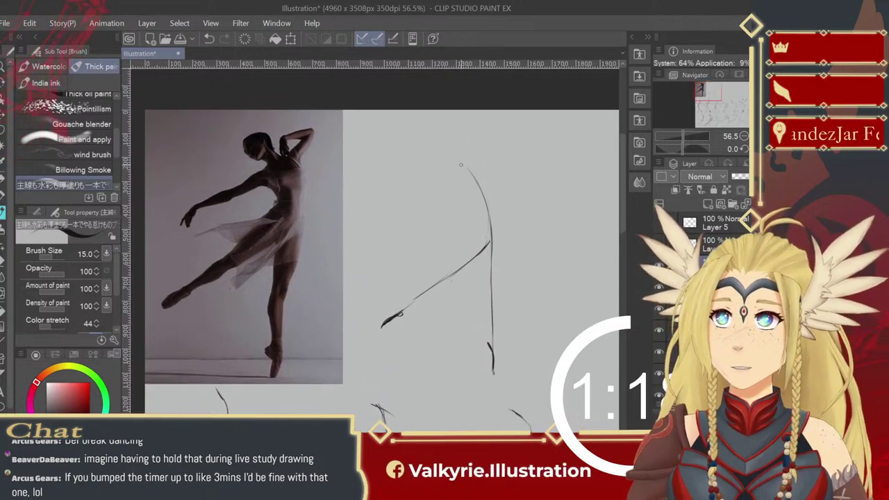
drag(455, 170, 396, 206)
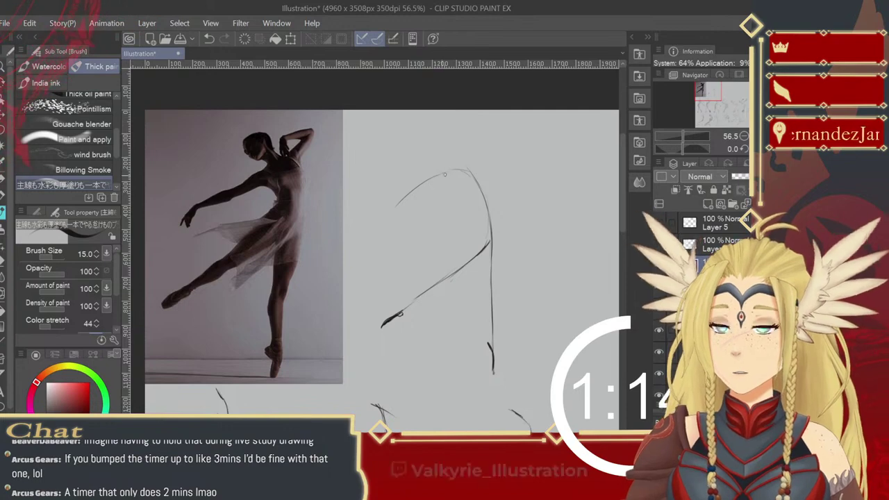
drag(452, 171, 420, 186)
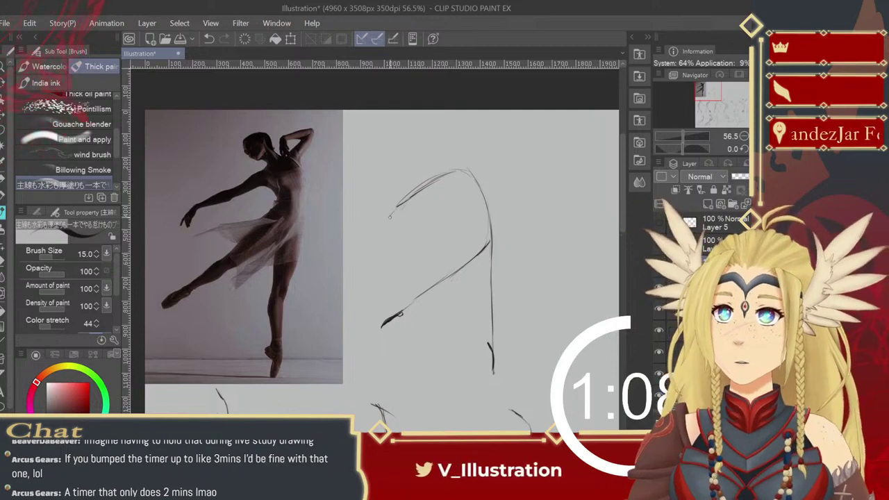
drag(412, 196, 391, 215)
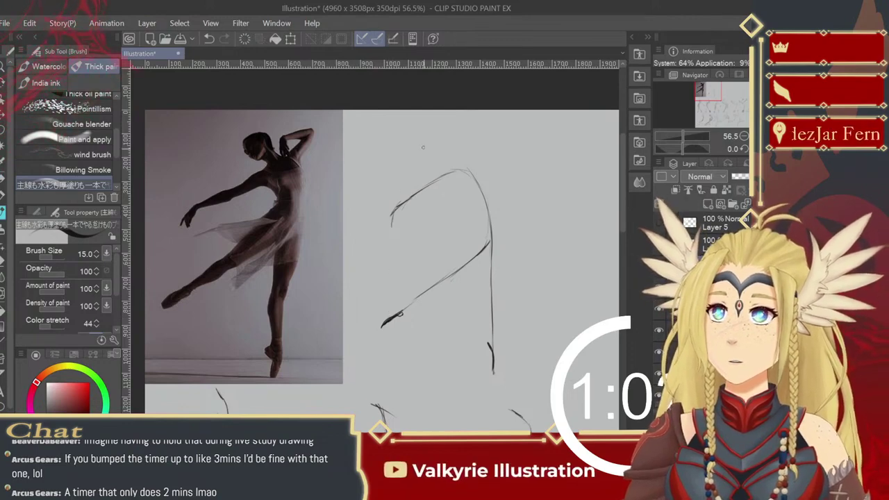
drag(482, 198, 488, 226)
drag(465, 174, 490, 202)
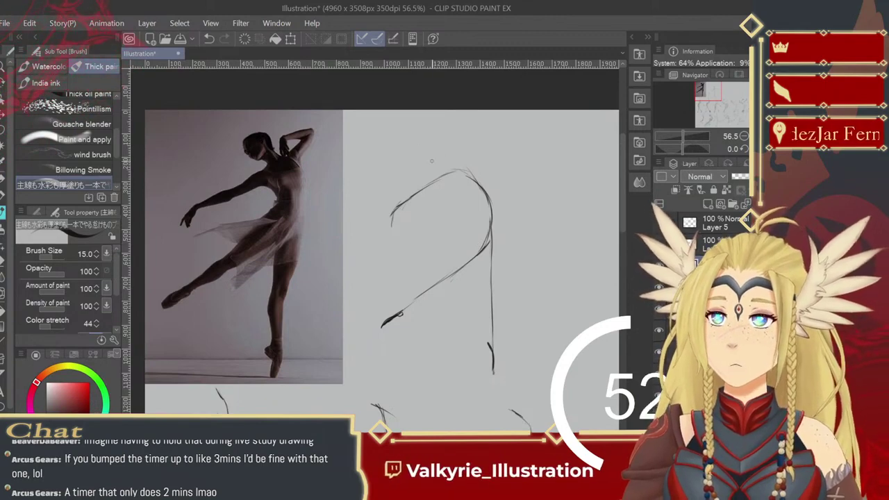
- Sketch the ballet dancer's tilted oval head and the raised arm bent at the elbow behind it
mouse_move(427, 158)
mouse_down()
mouse_move(434, 129)
mouse_move(444, 153)
mouse_move(416, 143)
mouse_up()
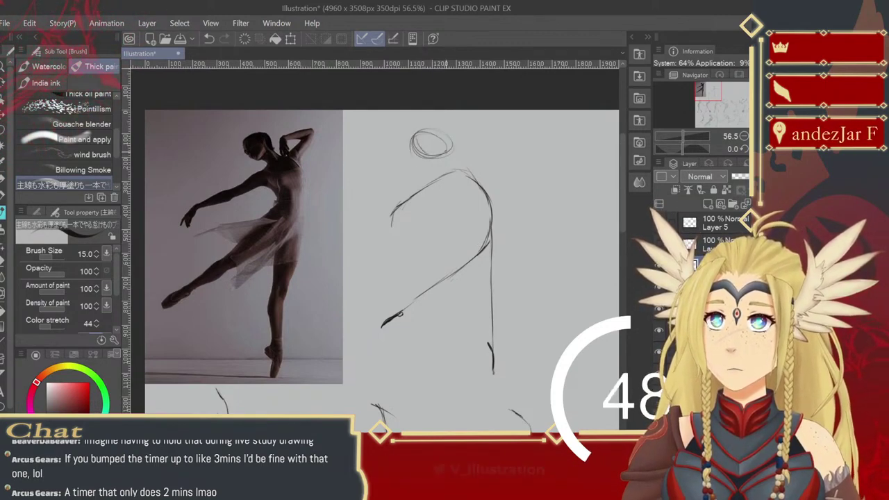
mouse_move(426, 132)
mouse_down()
mouse_move(416, 136)
mouse_move(446, 128)
mouse_up()
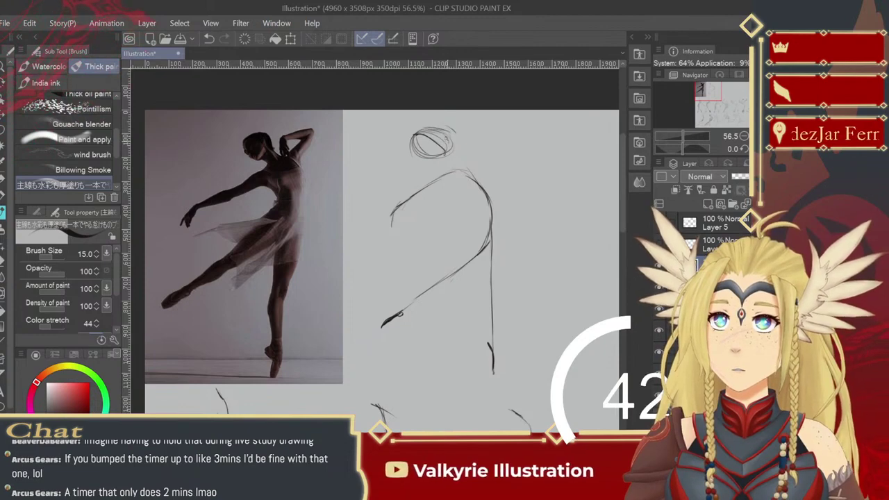
mouse_move(415, 143)
mouse_down()
mouse_move(419, 159)
mouse_move(441, 165)
mouse_up()
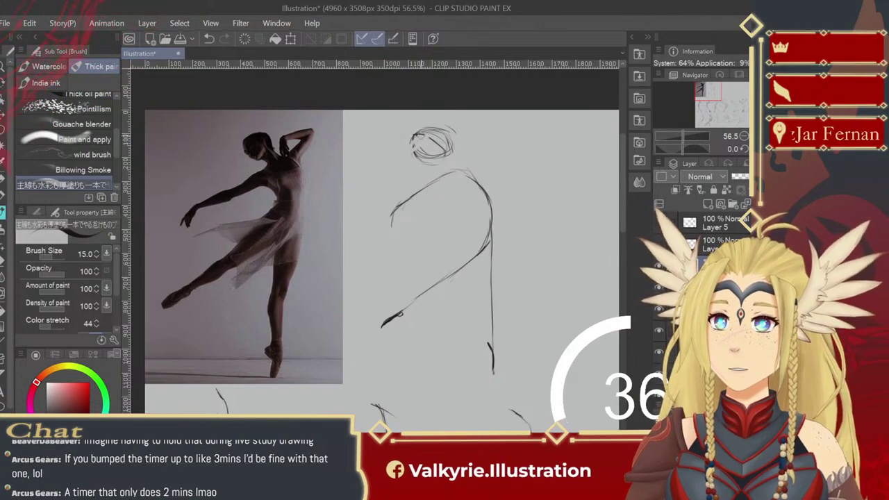
mouse_move(422, 137)
mouse_down()
mouse_move(443, 153)
mouse_move(451, 150)
mouse_move(423, 104)
mouse_move(412, 136)
mouse_move(437, 131)
mouse_move(416, 144)
mouse_move(427, 158)
mouse_move(424, 136)
mouse_up()
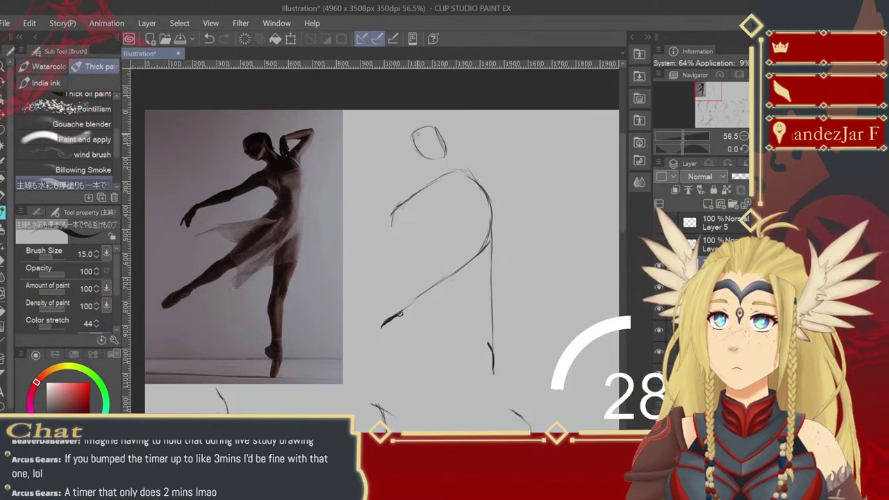
mouse_move(498, 159)
mouse_down()
mouse_move(478, 166)
mouse_move(493, 147)
mouse_move(467, 136)
mouse_move(464, 165)
mouse_up()
key(ctrl+z)
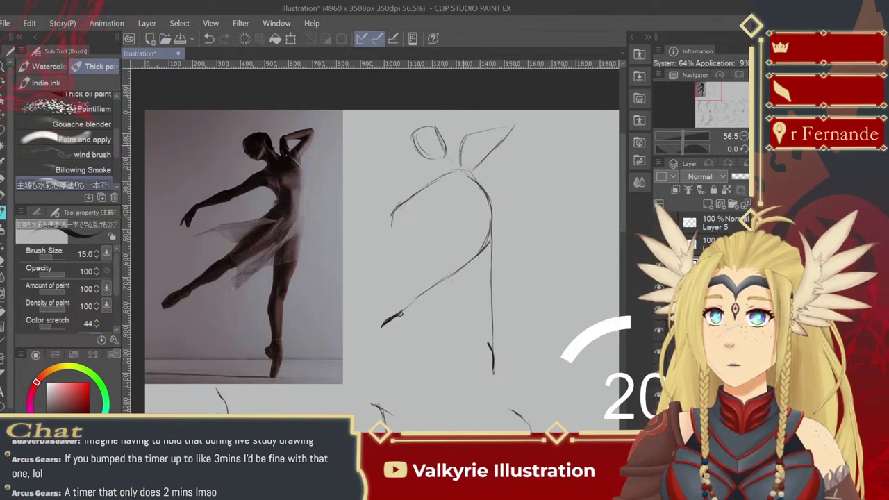
- Extend the ballet dancer's drooping hand and lengthen the pointed feet of both the extended and standing legs
drag(395, 207, 381, 236)
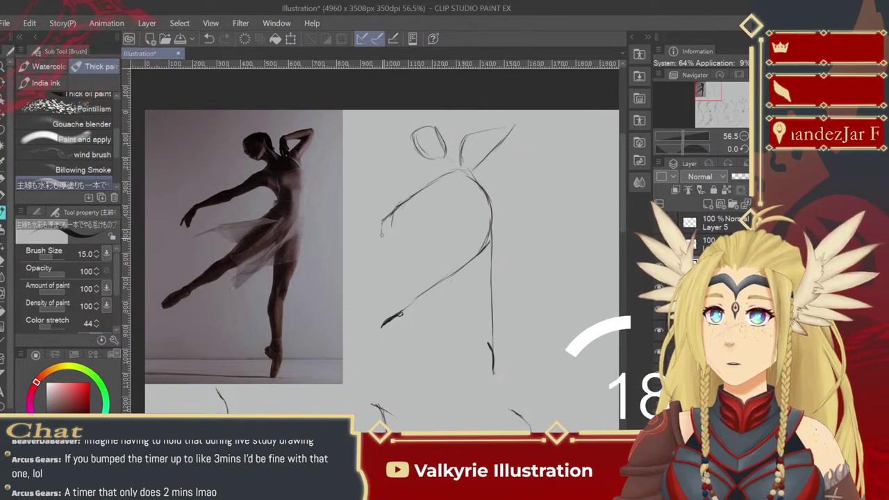
drag(401, 314, 359, 349)
drag(493, 363, 495, 387)
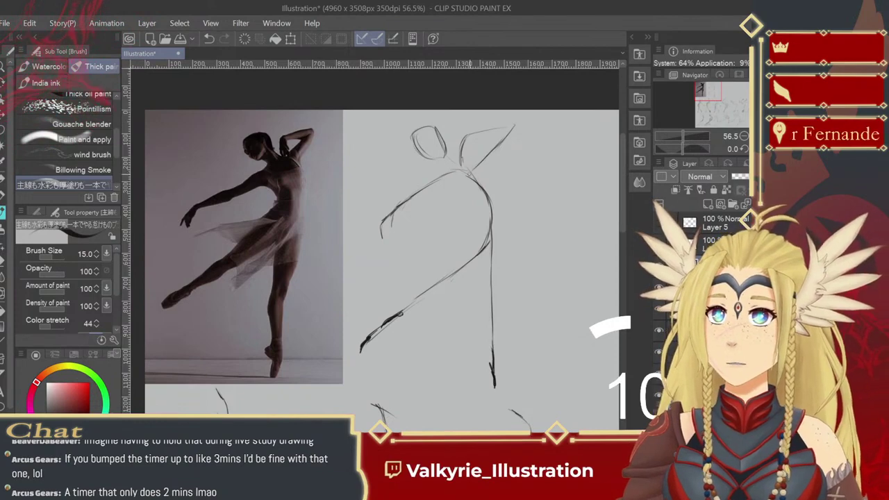
- Refine the ballet dancer's raised forearm and outstretched arm, and handwrite "Brb" beside the torso
mouse_move(465, 138)
mouse_down()
mouse_move(517, 126)
mouse_move(495, 119)
mouse_up()
key(ctrl+z)
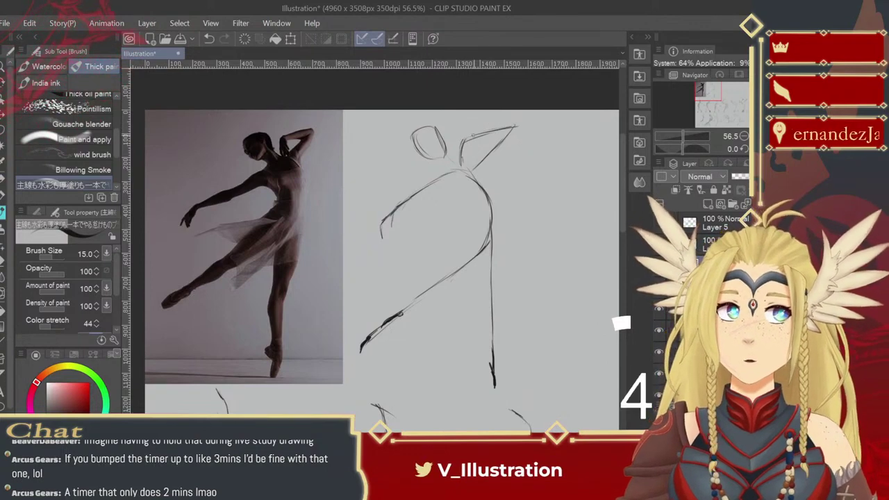
mouse_move(407, 241)
mouse_down()
mouse_move(386, 216)
mouse_move(401, 210)
mouse_up()
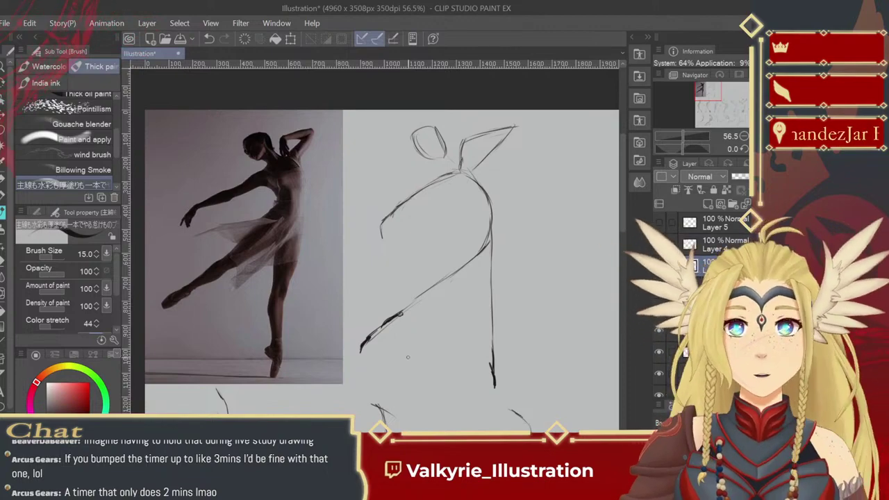
mouse_move(499, 212)
mouse_down()
mouse_move(518, 230)
mouse_move(529, 211)
mouse_move(534, 236)
mouse_up()
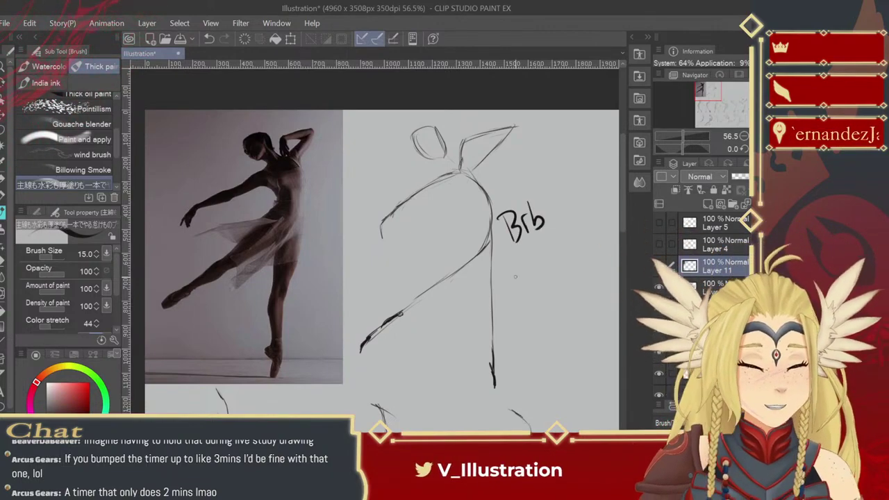
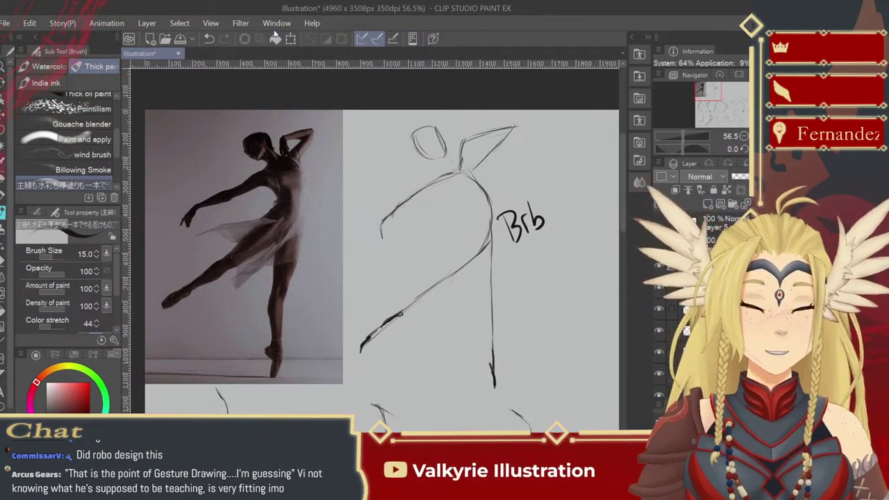
- Lasso the finished ballet dancer sketch with its "Brb" note and move it to the end of the lowest row of poses
key(ctrl+minus)
key(ctrl+minus)
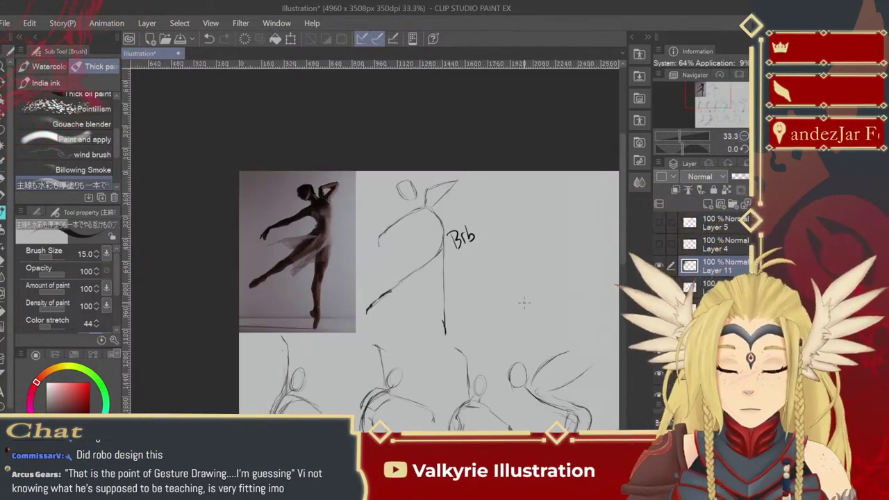
scroll(523, 301, down, 5)
scroll(524, 301, right, 6)
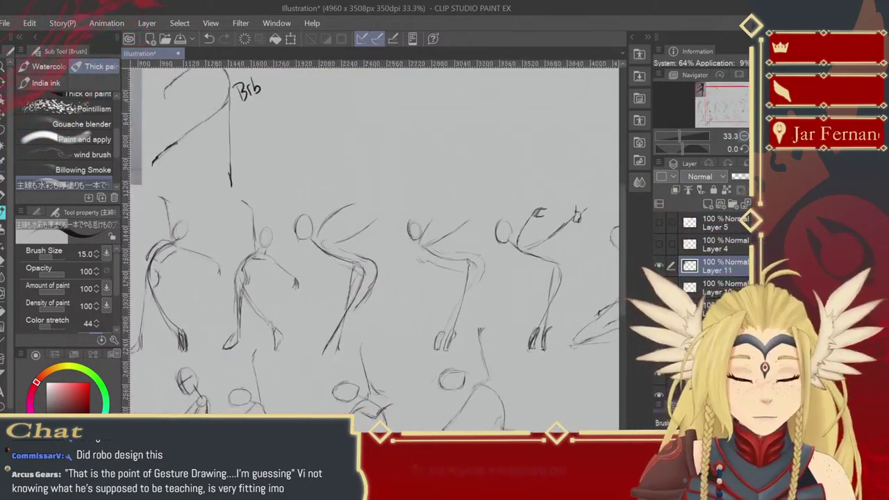
key(ctrl+minus)
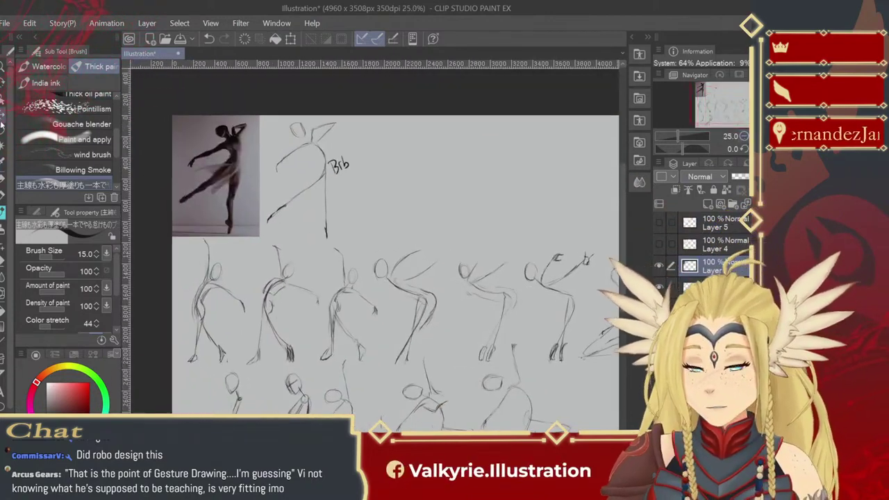
click(3, 125)
mouse_move(281, 98)
mouse_down()
mouse_move(266, 202)
mouse_move(324, 240)
mouse_move(361, 99)
mouse_move(298, 107)
mouse_up()
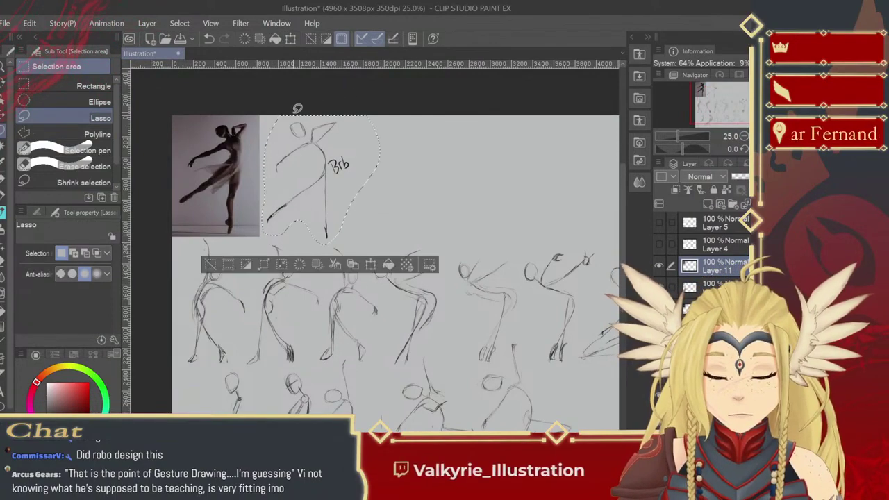
click(3, 113)
mouse_move(357, 198)
mouse_down()
mouse_move(444, 239)
mouse_move(354, 170)
mouse_move(473, 320)
mouse_move(455, 318)
mouse_up()
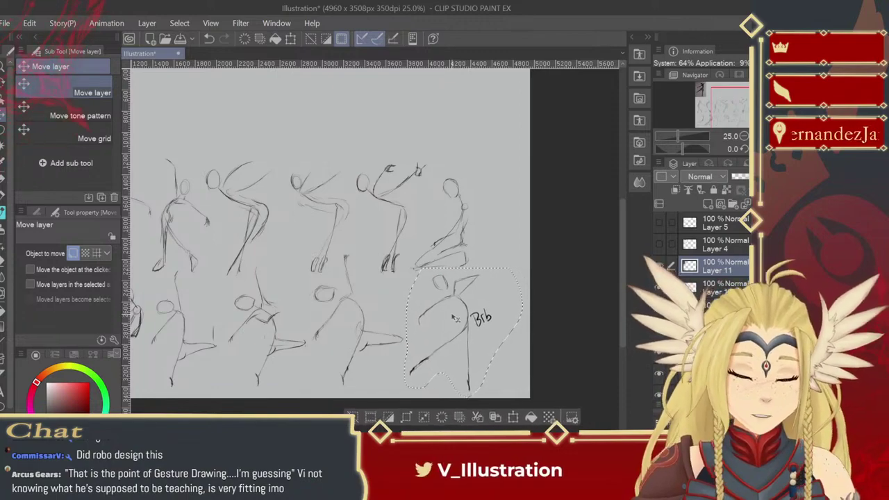
key(ctrl+d)
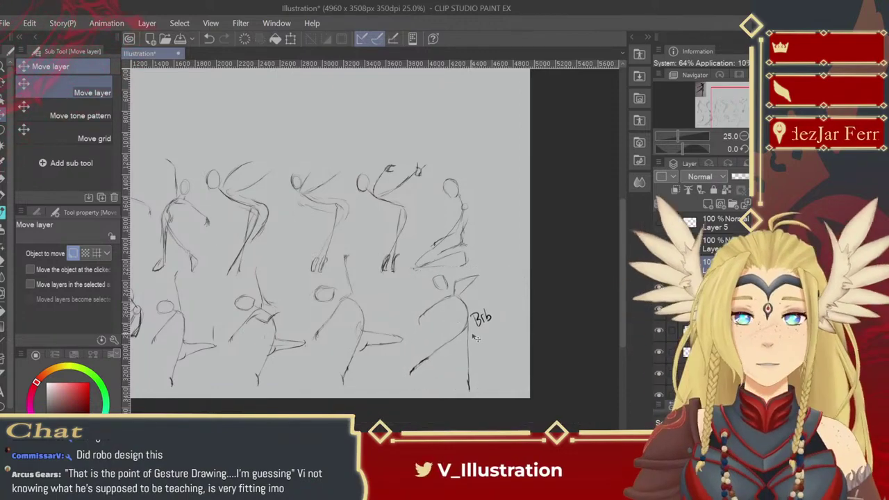
- Frame the ballet dancer photo with blank canvas beside it at about 52% zoom and return to the drawing brush
mouse_move(340, 280)
mouse_down()
mouse_move(400, 308)
mouse_move(443, 373)
mouse_move(403, 381)
mouse_up()
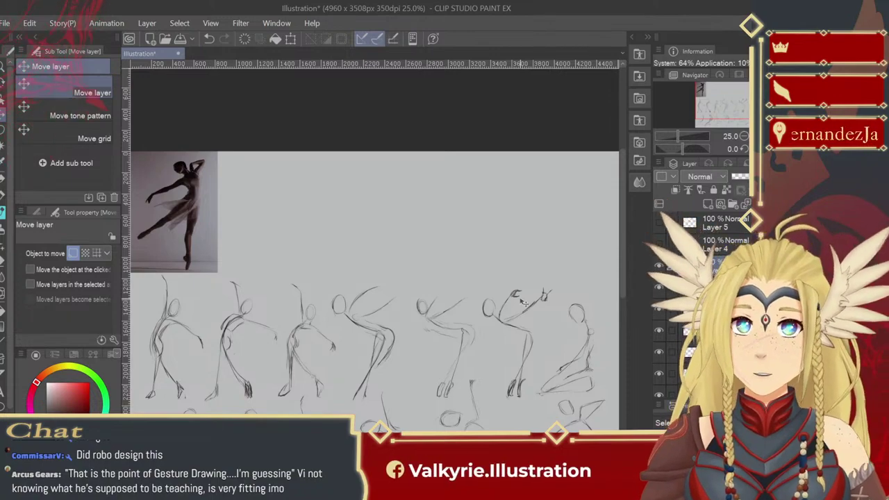
key(ctrl+space)
mouse_move(250, 207)
mouse_down()
mouse_move(251, 220)
mouse_move(266, 229)
mouse_move(341, 208)
mouse_move(347, 179)
mouse_move(343, 190)
mouse_move(334, 177)
mouse_move(347, 192)
mouse_up()
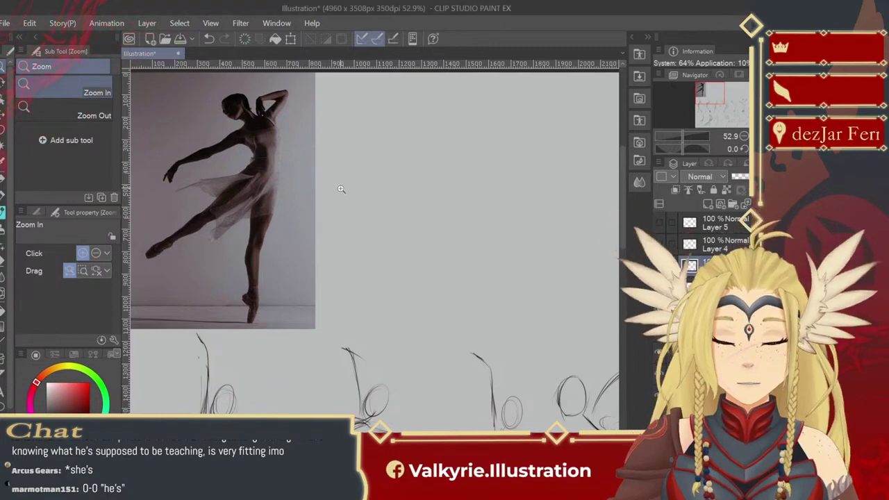
scroll(339, 201, down, 2)
scroll(336, 204, up, 2)
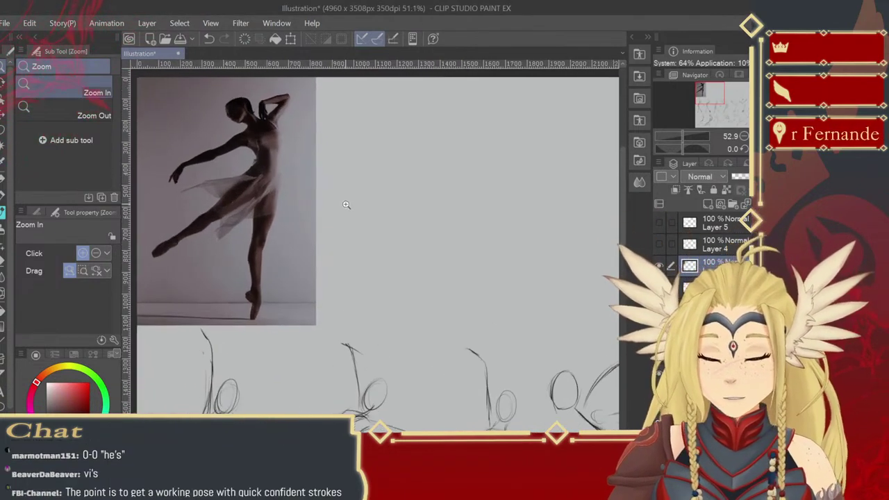
drag(350, 206, 332, 191)
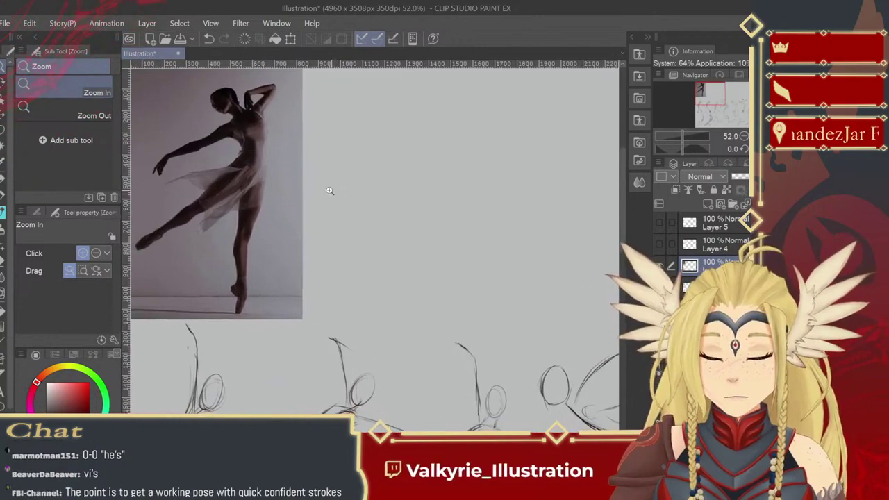
key(b)
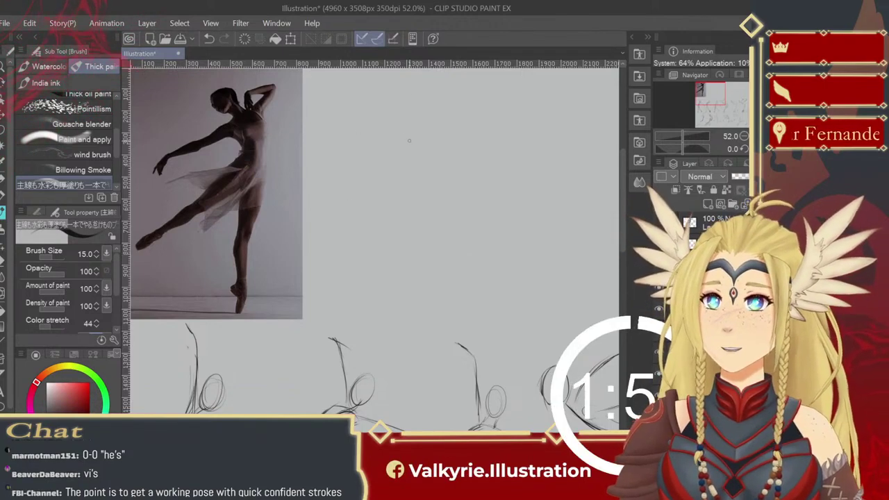
drag(416, 122, 438, 165)
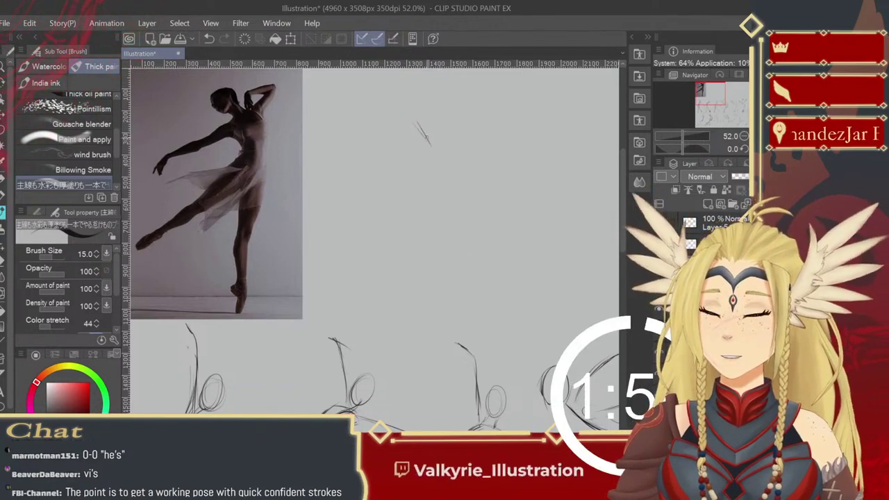
key(ctrl+z)
key(ctrl+z)
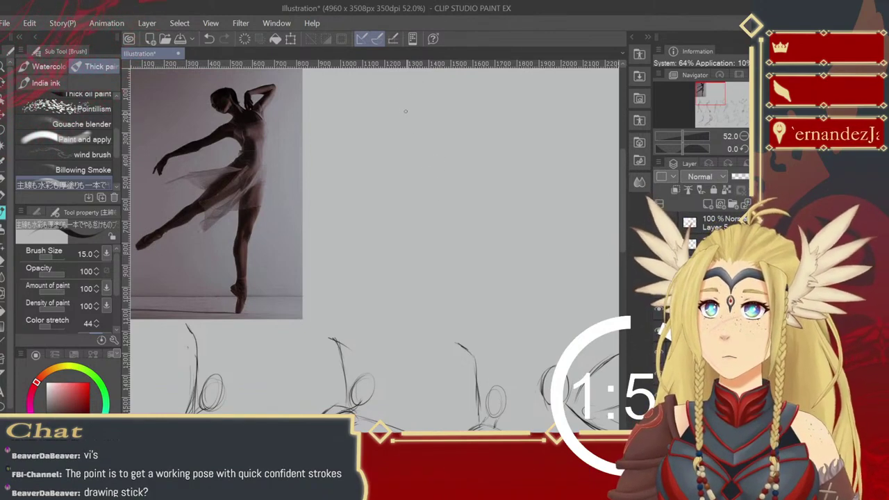
drag(410, 119, 424, 154)
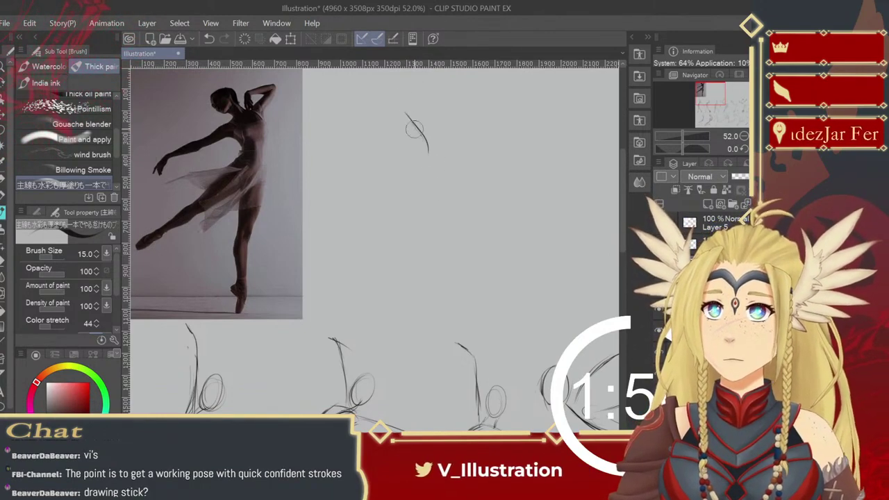
key(ctrl+z)
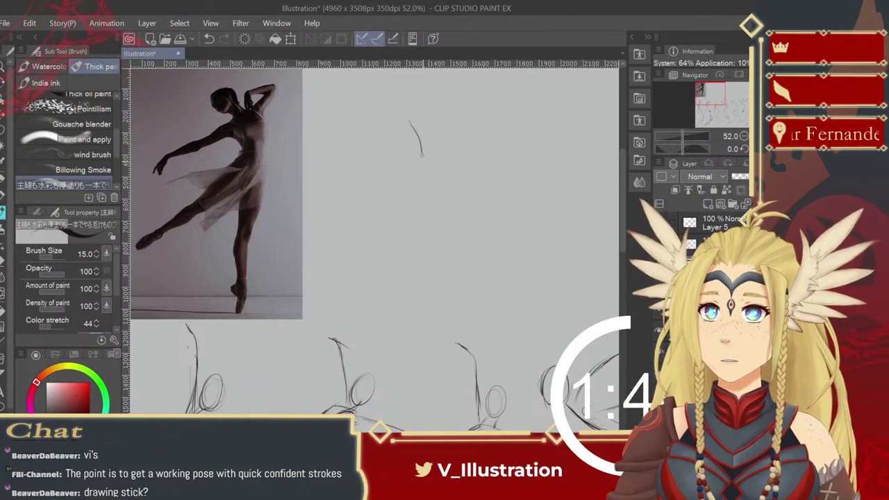
- Sketch the dancer's curved line of action from the neck through the torso down to the standing leg's pointed foot
drag(426, 182, 422, 307)
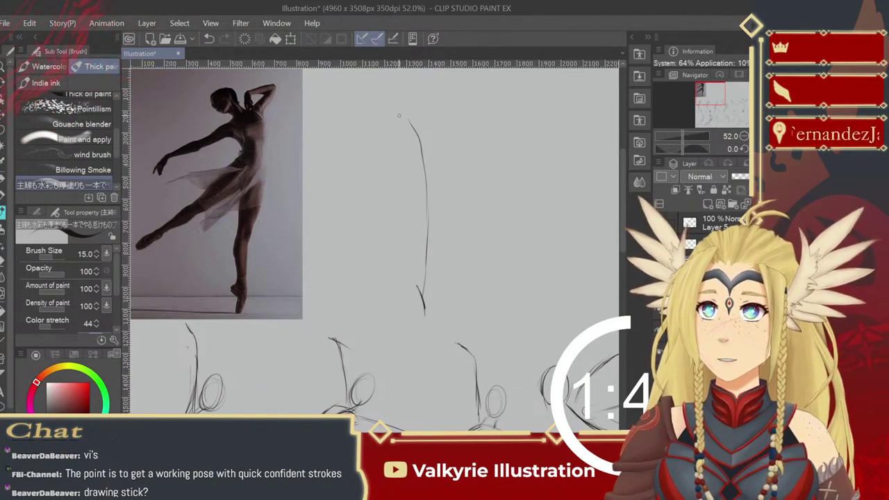
drag(392, 109, 411, 125)
key(ctrl+z)
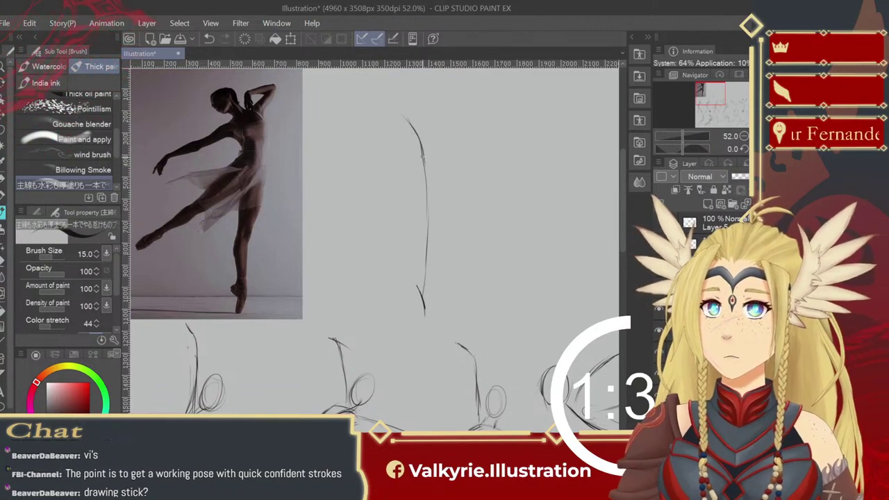
- Sketch the dancer's extended leg sweeping back from the hip and reinforce the pointed feet of both legs
drag(420, 198, 360, 261)
key(ctrl+z)
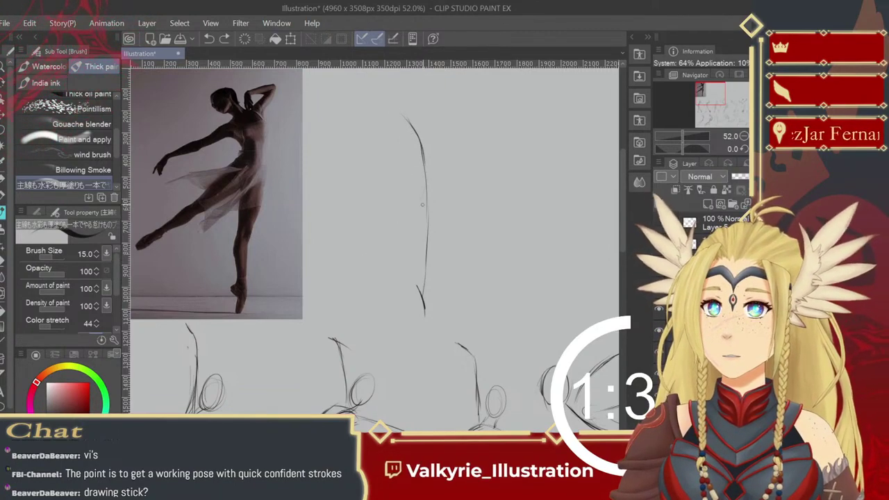
drag(422, 195, 393, 218)
key(ctrl+z)
drag(423, 196, 379, 232)
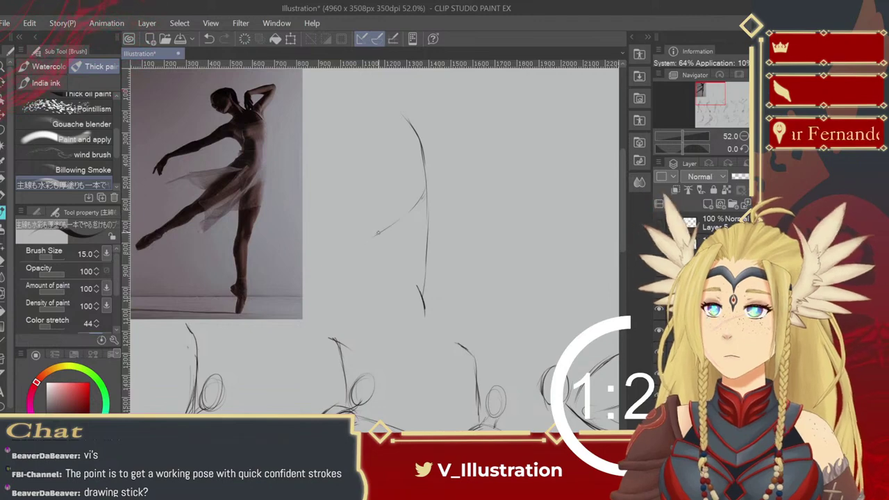
drag(425, 194, 356, 250)
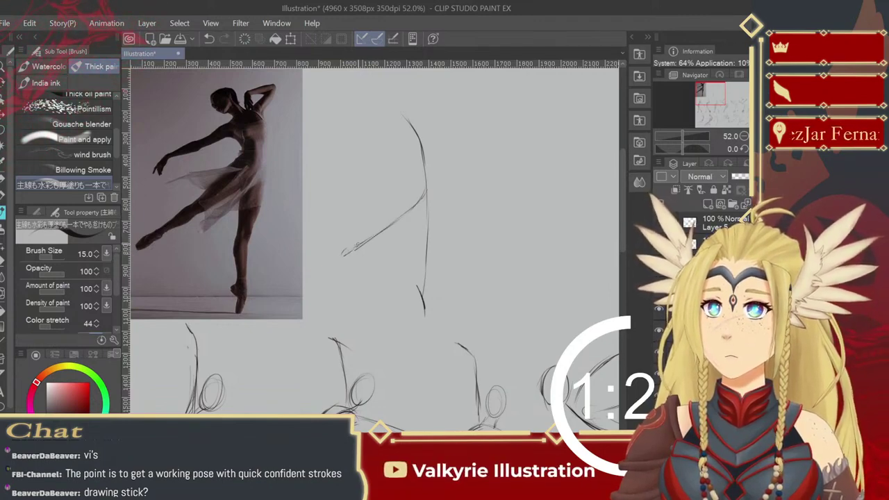
drag(424, 292, 419, 321)
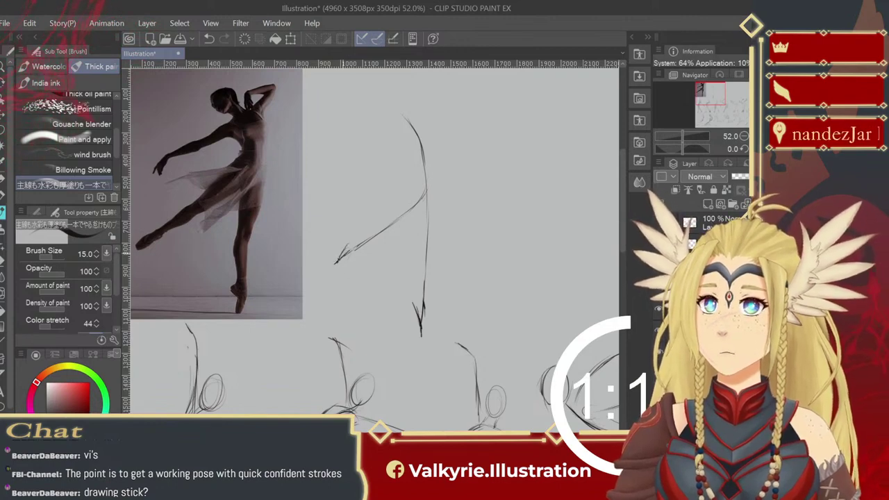
drag(352, 243, 339, 258)
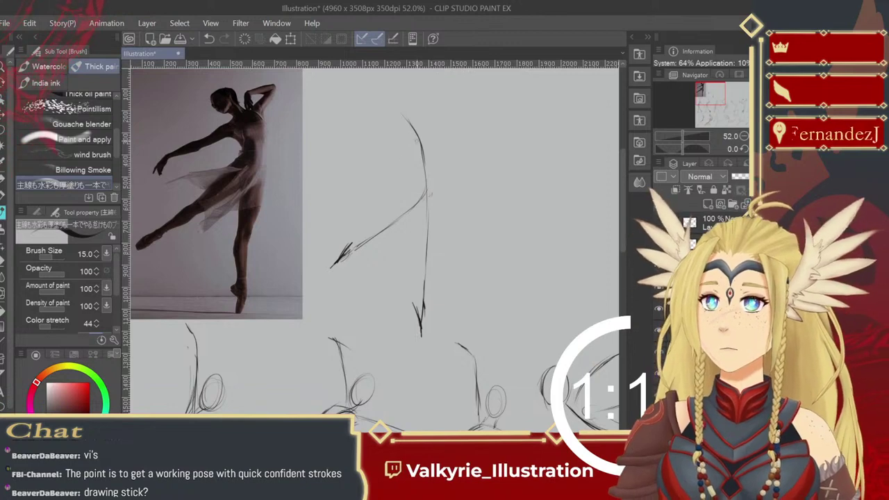
- Sketch the dancer's outstretched arm with its drooping hand and the oval head above the neck
drag(407, 131, 374, 157)
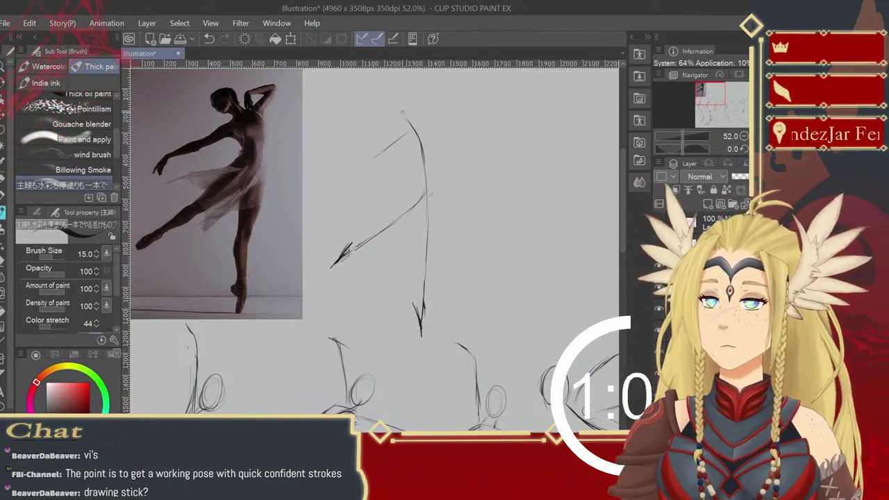
drag(397, 117, 382, 101)
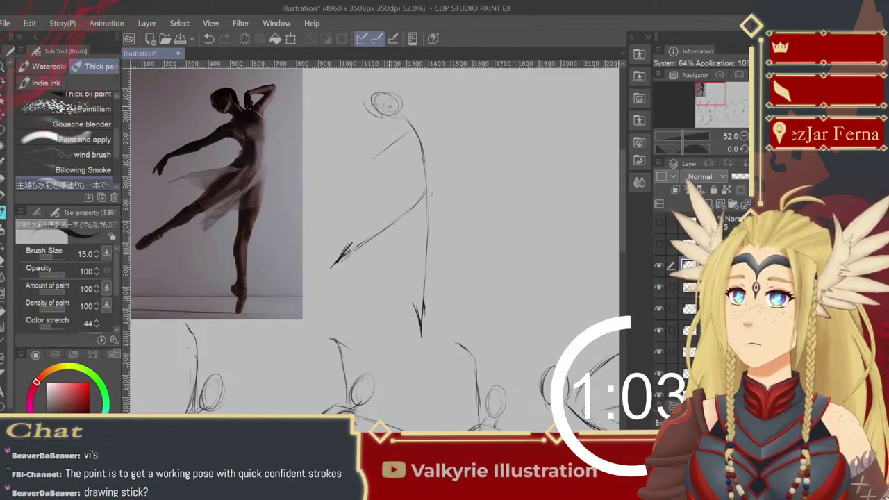
drag(390, 92, 369, 112)
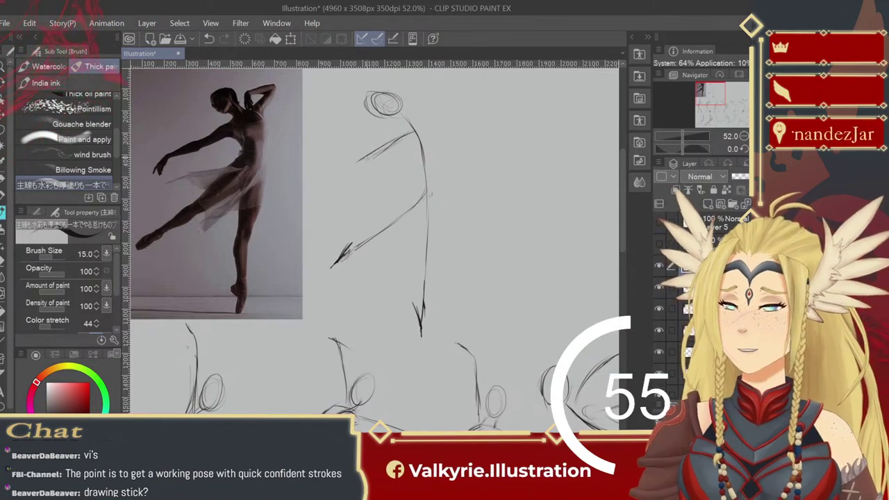
mouse_move(349, 170)
mouse_down()
mouse_move(349, 179)
mouse_move(346, 172)
mouse_up()
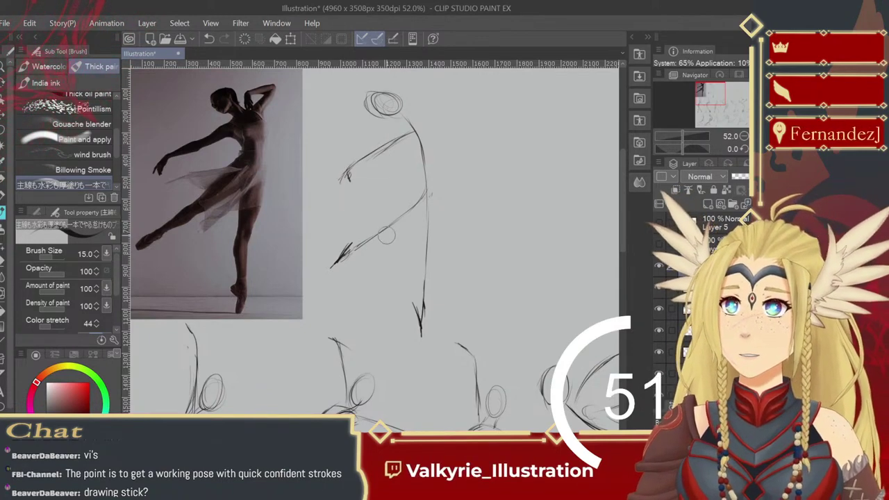
- Redraw the dancer's extended leg with a longer pointed foot, and sketch the raised arm bent at the elbow behind the head
key(ctrl+z)
key(ctrl+z)
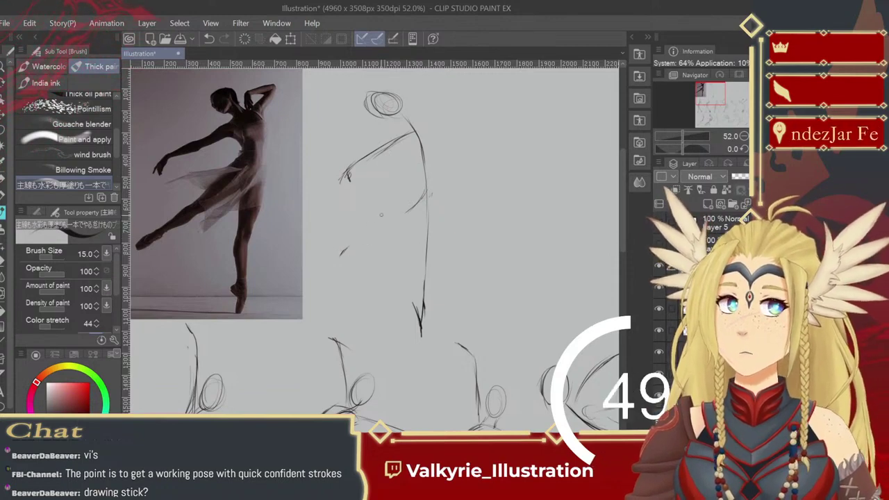
drag(428, 194, 336, 255)
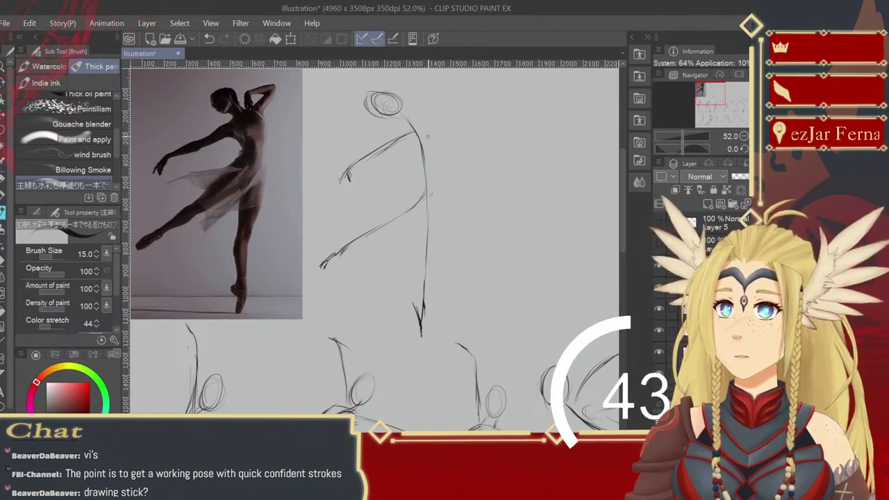
mouse_move(424, 129)
mouse_down()
mouse_move(452, 107)
mouse_move(452, 86)
mouse_up()
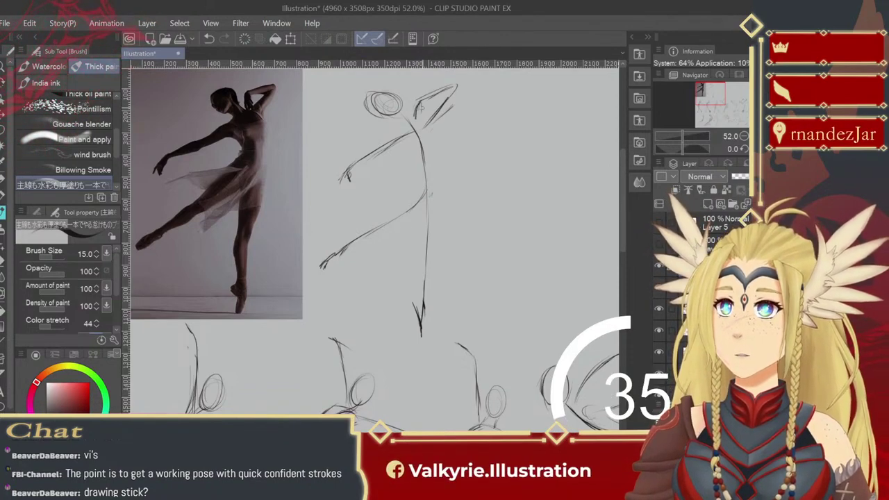
drag(414, 107, 421, 121)
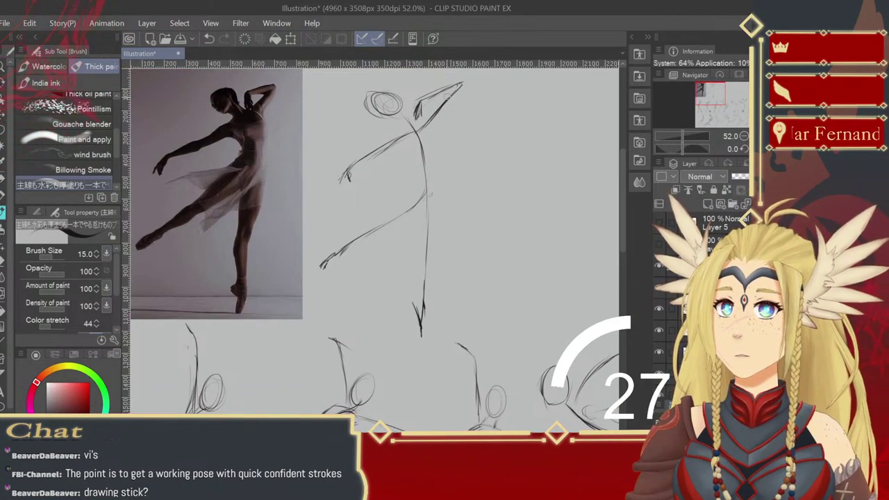
- Increase the brush size to 20 and darken the oval of the dancer's head
key(bracketright)
key(bracketright)
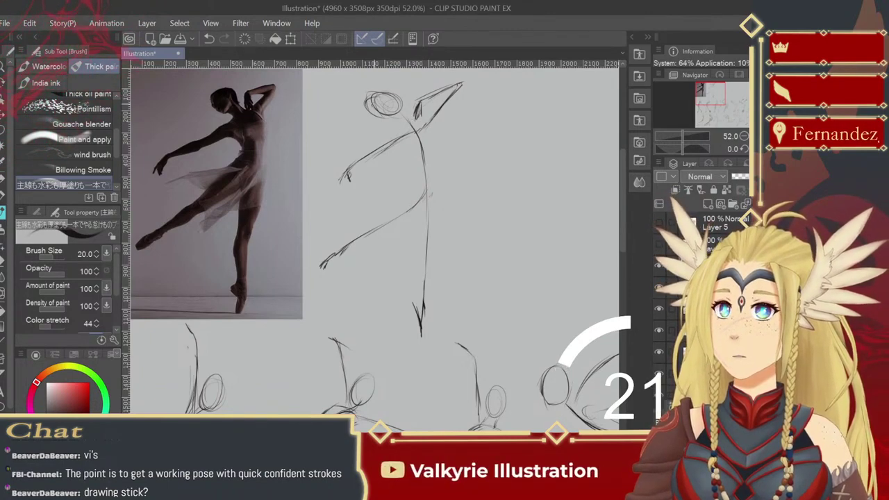
mouse_move(380, 93)
mouse_down()
mouse_move(367, 109)
mouse_move(403, 118)
mouse_move(403, 103)
mouse_move(366, 110)
mouse_up()
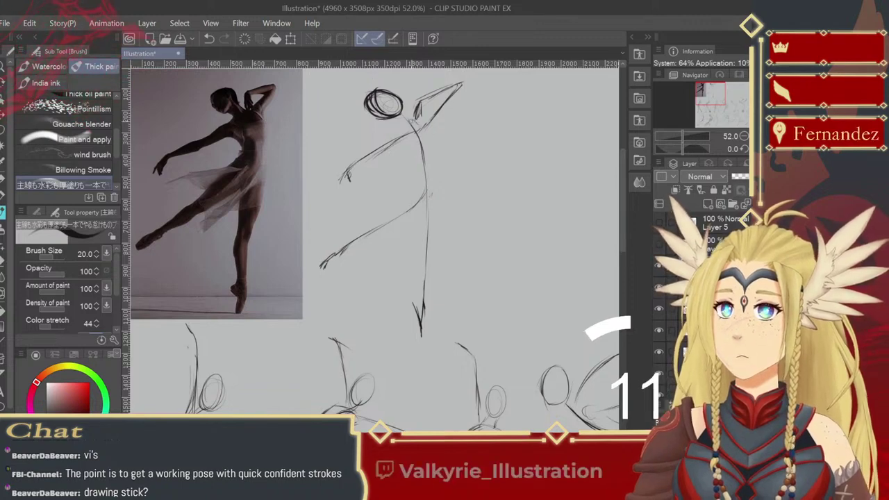
- Sketch the ribcage contour across the dancer's upper torso and extend the curved fingers of the drooping hand
drag(429, 158, 411, 163)
mouse_move(436, 130)
mouse_down()
mouse_move(432, 154)
mouse_move(400, 162)
mouse_up()
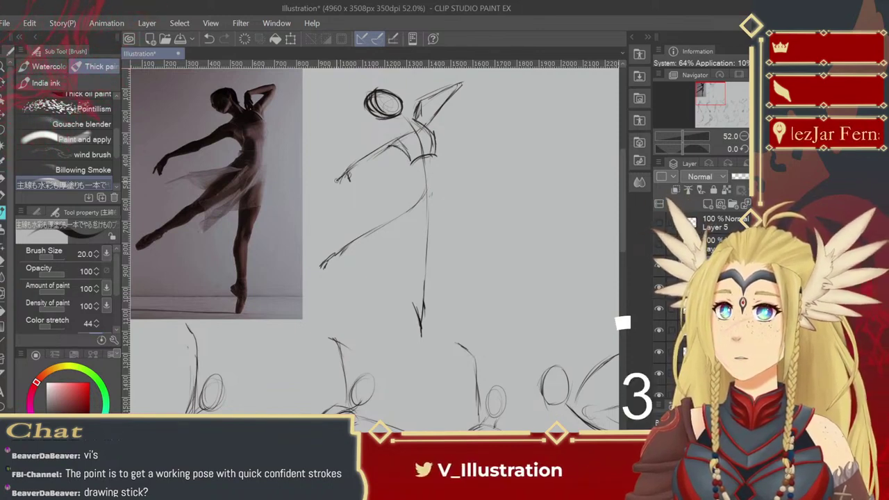
drag(346, 176, 341, 192)
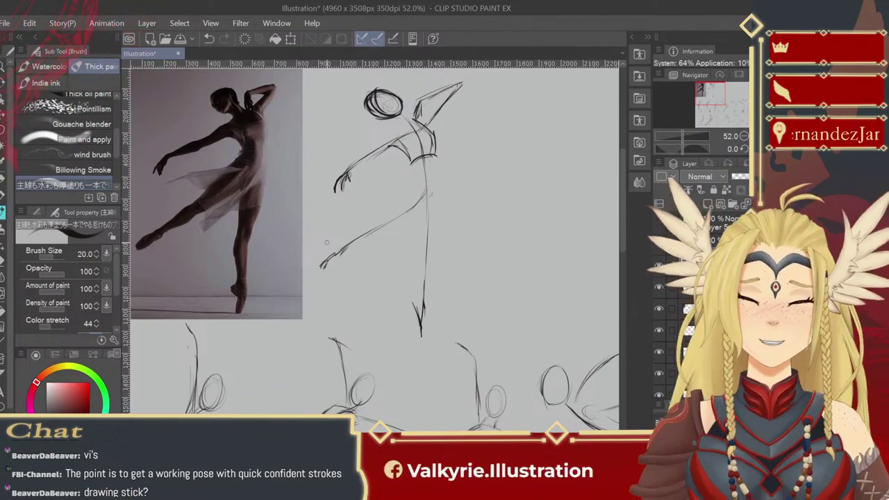
key(ctrl+minus)
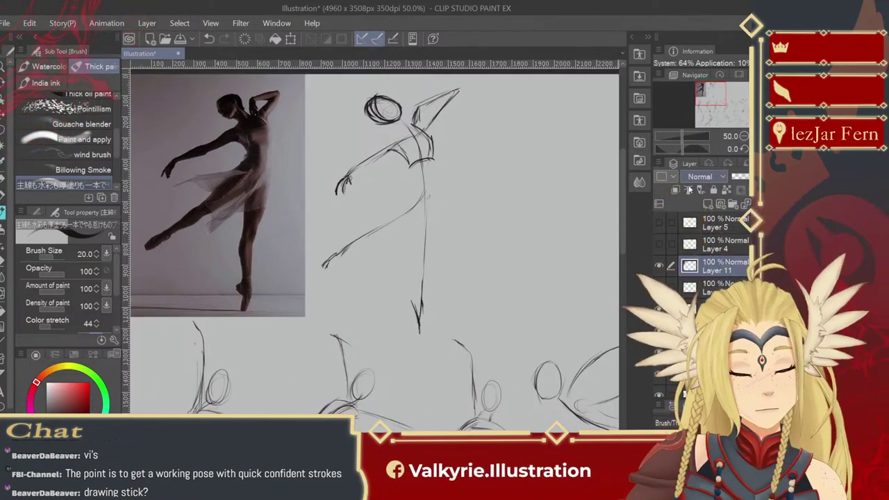
- Lasso the finished dancer sketch, move it to the upper-right corner of the canvas, and deselect it
click(744, 136)
mouse_move(538, 260)
mouse_down()
mouse_move(450, 288)
mouse_move(410, 279)
mouse_up()
key(m)
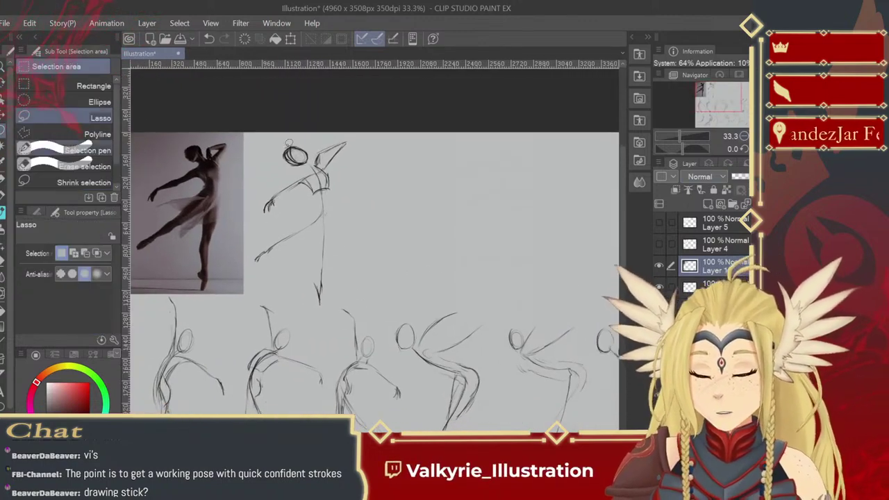
drag(282, 139, 250, 229)
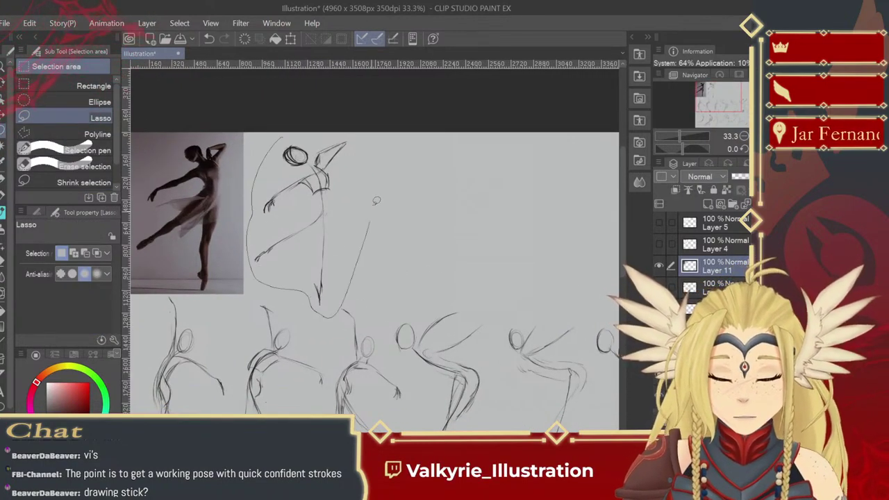
drag(373, 217, 366, 132)
key(k)
mouse_move(206, 199)
mouse_down()
mouse_move(368, 199)
mouse_move(514, 342)
mouse_move(491, 261)
mouse_move(477, 137)
mouse_up()
scroll(478, 137, up, 3)
mouse_move(474, 358)
mouse_down()
mouse_move(420, 328)
mouse_move(435, 278)
mouse_move(495, 294)
mouse_up()
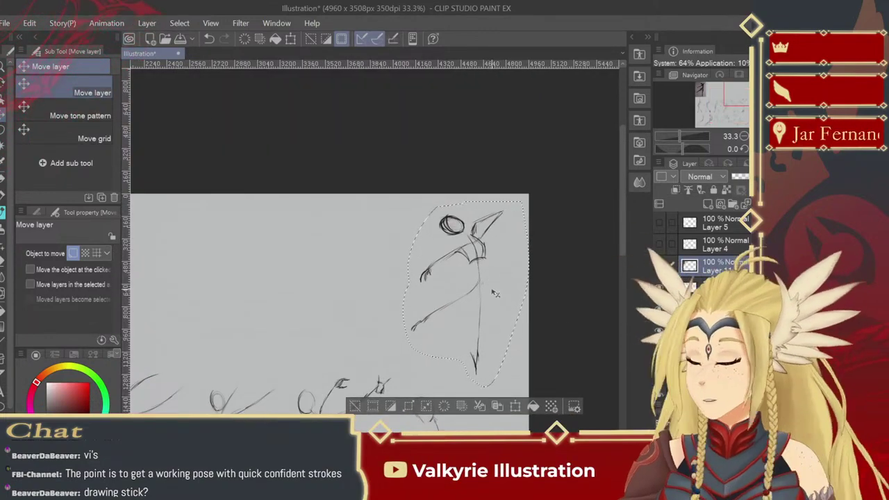
key(ctrl+d)
- Try to sketch the dancer's curved torso line flowing into the extended leg beside the reference photo
scroll(488, 331, left, 5)
scroll(470, 292, down, 2)
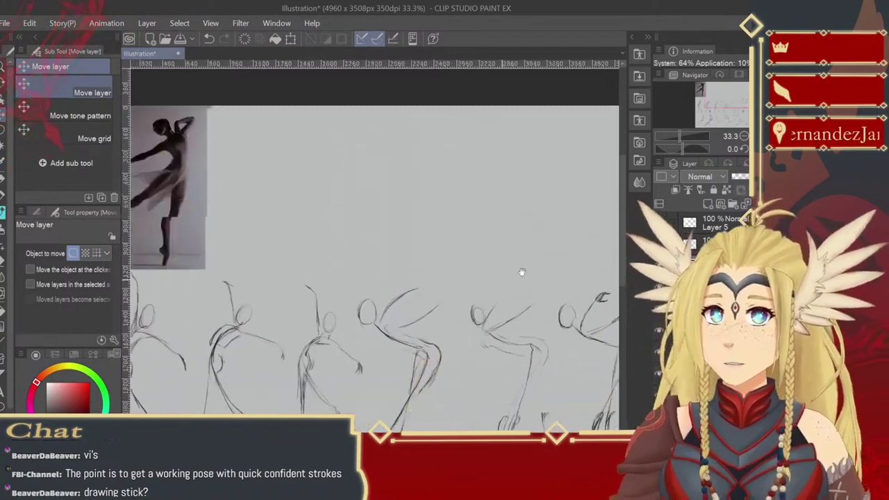
drag(492, 343, 448, 350)
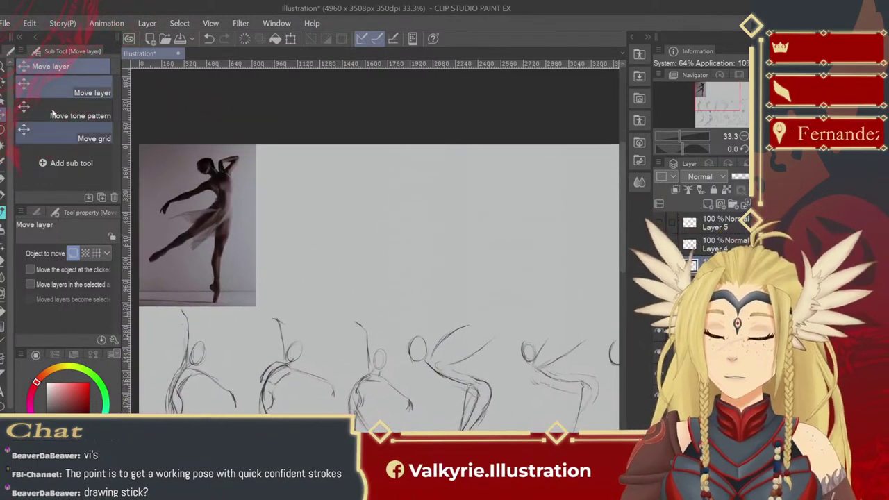
key(slash)
click(320, 232)
drag(320, 232, 368, 277)
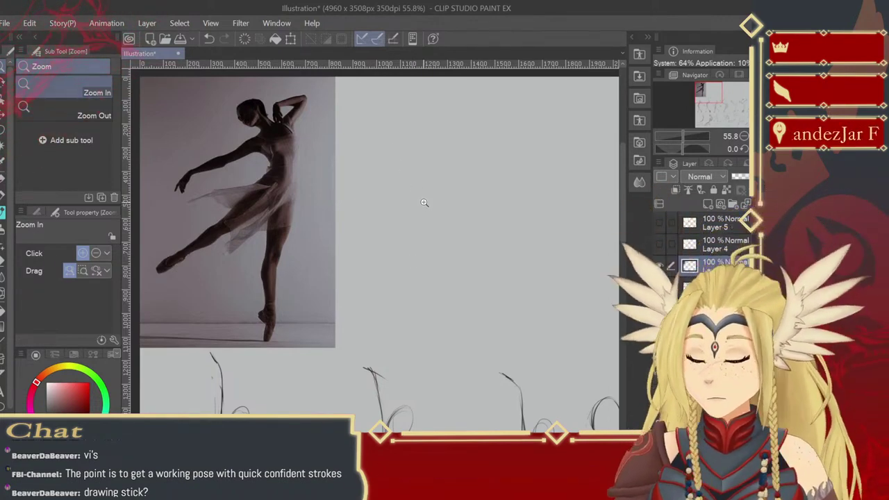
mouse_move(424, 204)
mouse_down()
mouse_move(437, 222)
mouse_move(427, 198)
mouse_move(418, 201)
mouse_up()
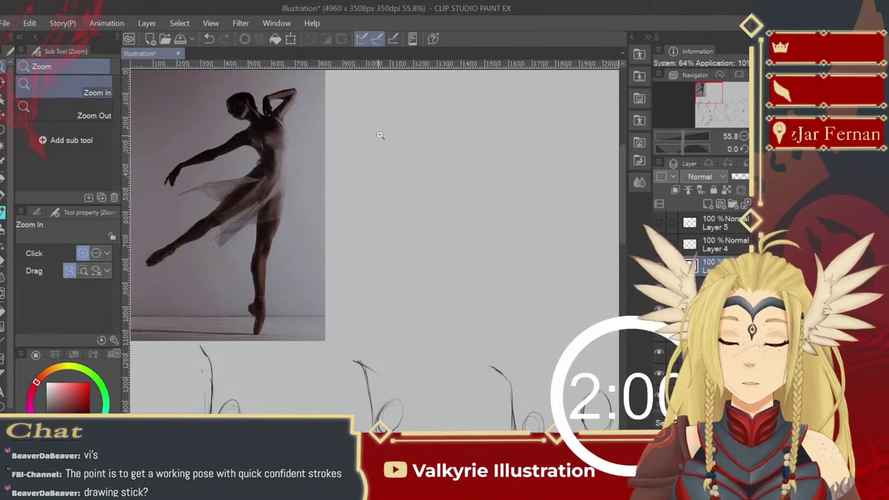
key(b)
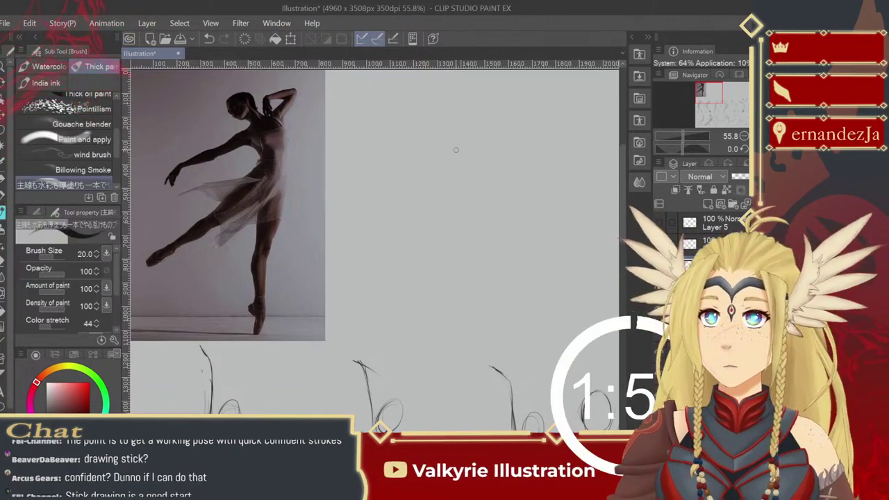
mouse_move(443, 131)
mouse_down()
mouse_move(457, 161)
mouse_move(436, 224)
mouse_up()
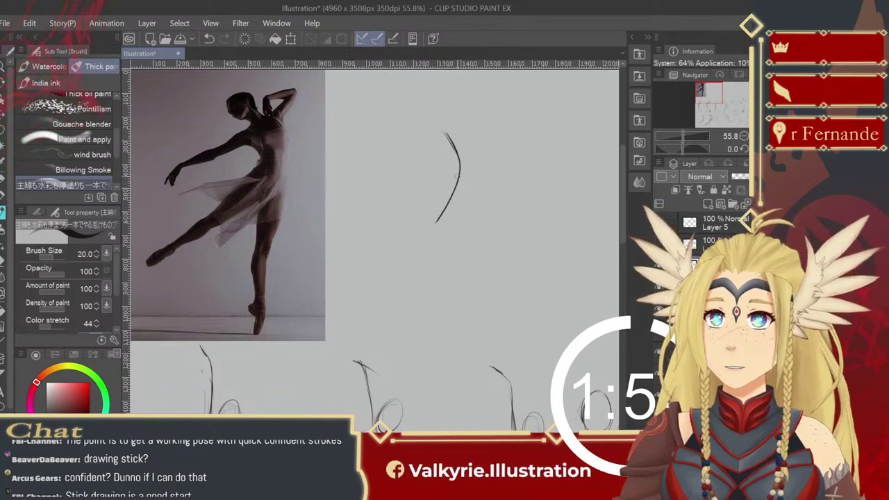
drag(386, 270, 368, 285)
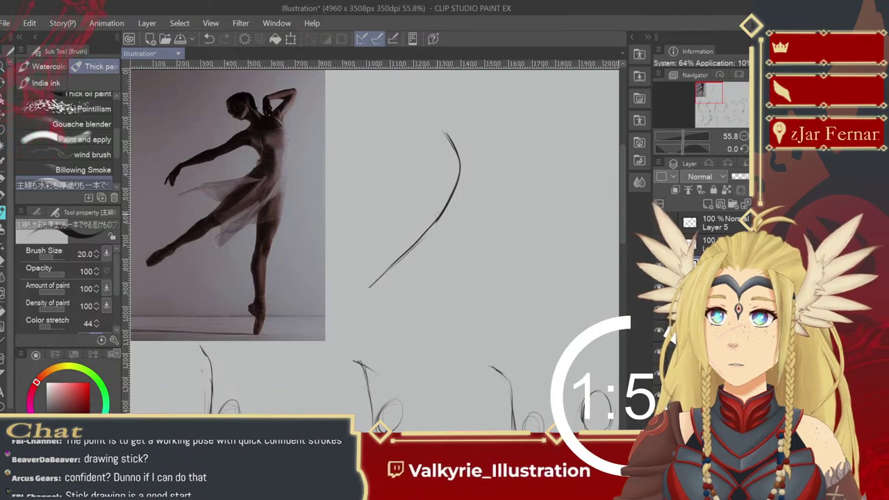
mouse_move(453, 142)
mouse_down()
mouse_move(442, 227)
mouse_move(386, 285)
mouse_move(459, 200)
mouse_up()
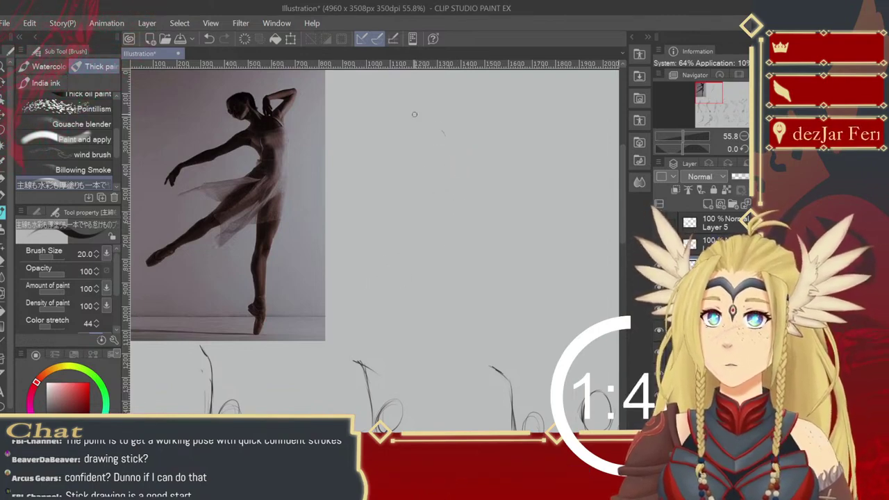
- Set the brush size to 25, redraw the torso curve flowing into the extended leg, and add the straight standing leg
drag(413, 105, 427, 115)
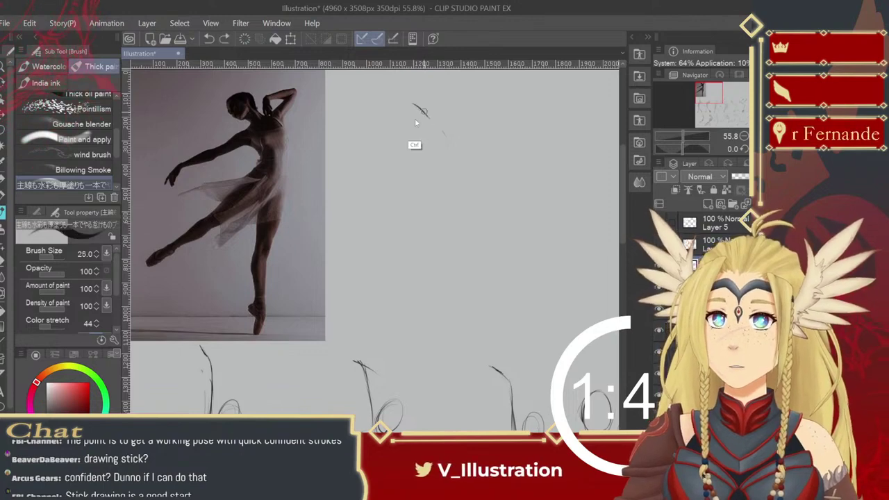
key(ctrl+z)
key(ctrl+z)
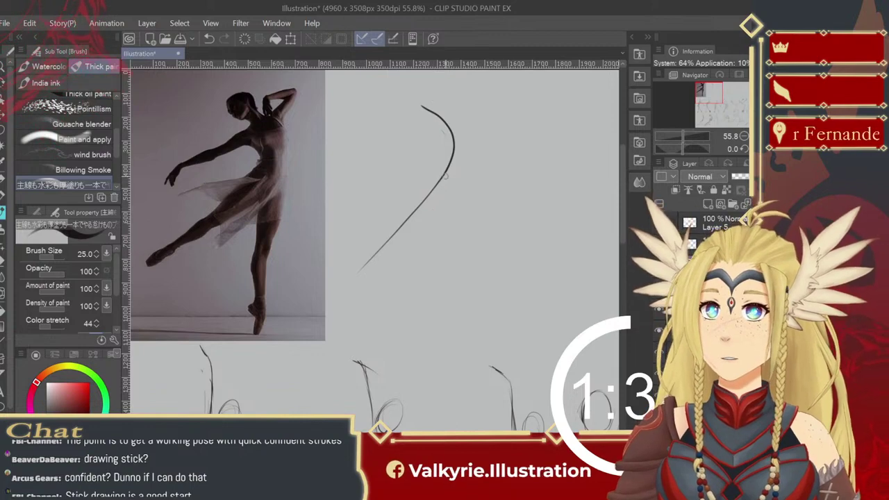
drag(445, 195, 444, 296)
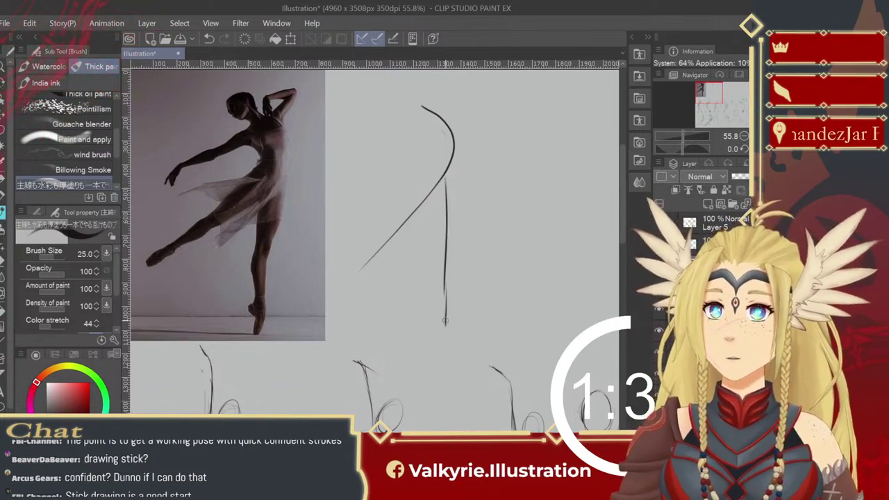
key(ctrl+z)
drag(447, 262, 444, 318)
key(ctrl+z)
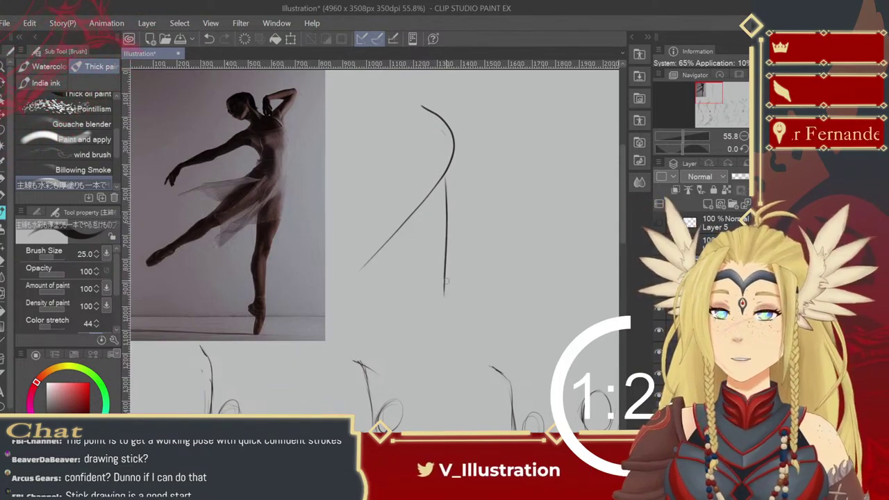
drag(445, 295, 443, 318)
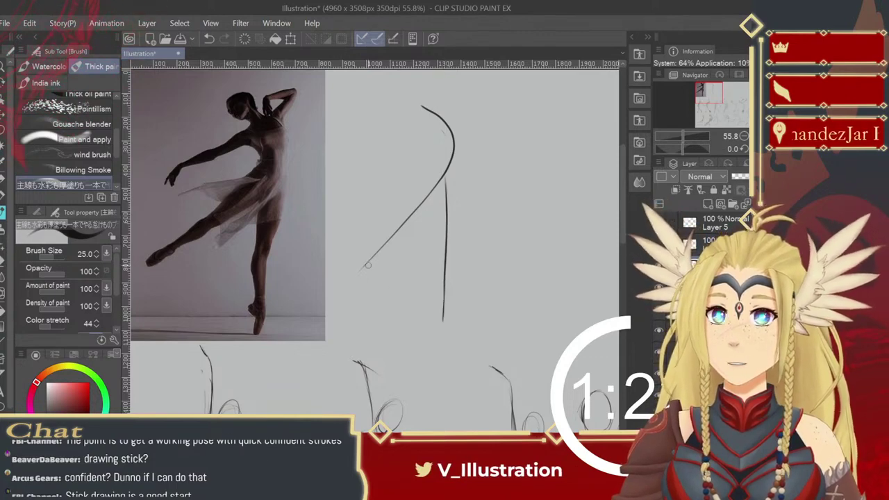
- Sketch the pointed feet on both legs and the outstretched arm with its drooping hand
drag(375, 255, 352, 279)
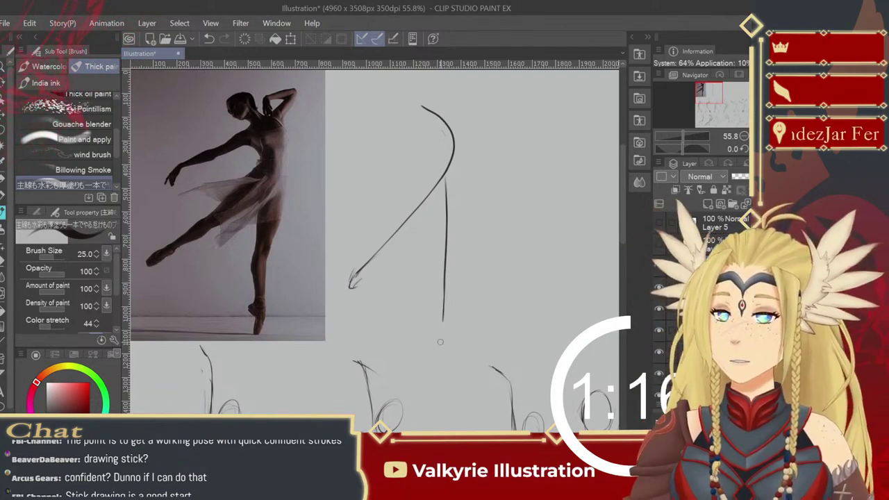
drag(443, 316, 441, 332)
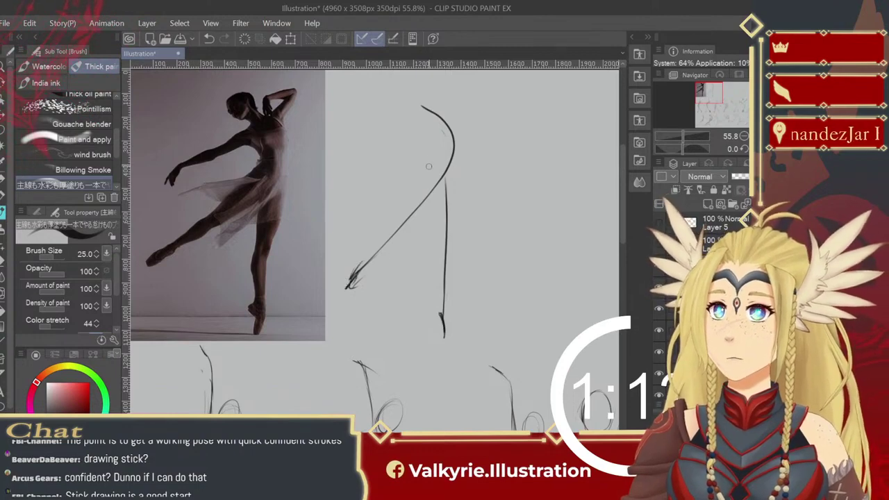
mouse_move(404, 126)
mouse_down()
mouse_move(420, 116)
mouse_move(354, 173)
mouse_up()
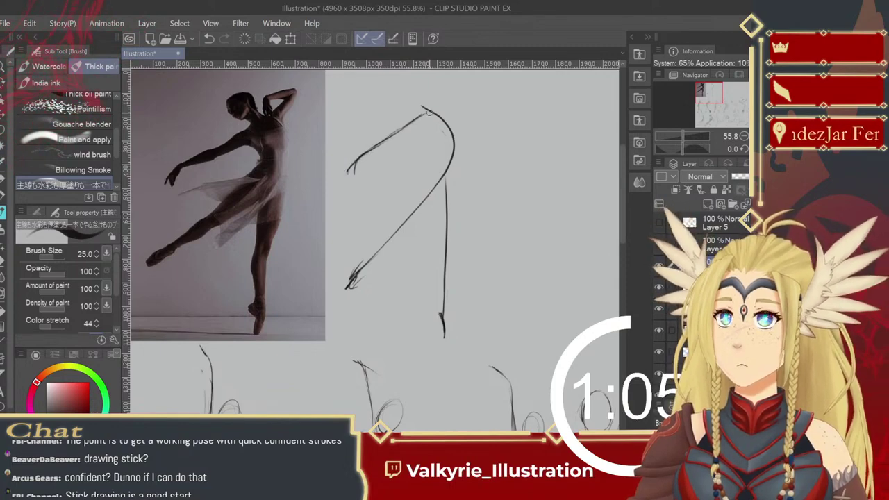
drag(425, 110, 460, 102)
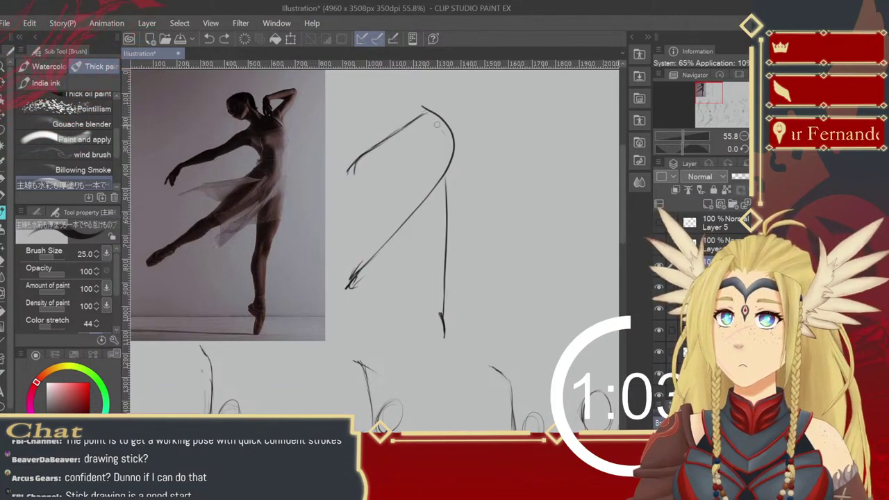
- Try to lasso the new dancer figure and move it straight down to make room for the head
drag(447, 147, 348, 187)
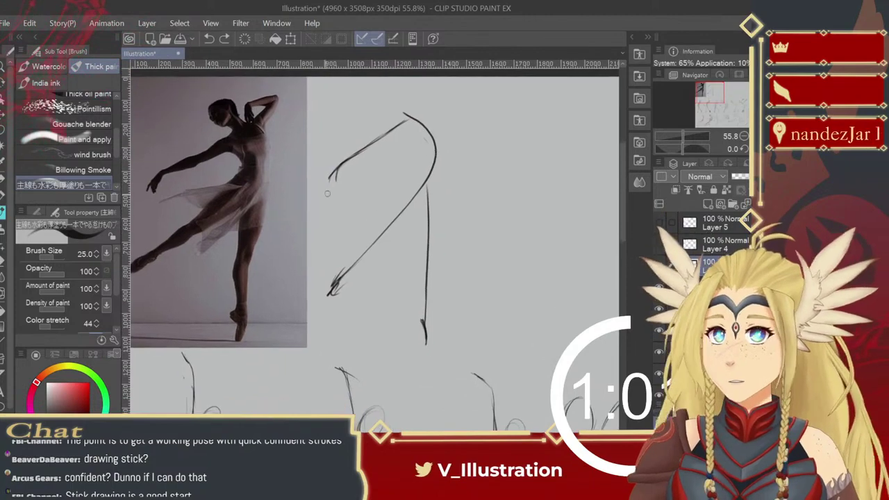
key(m)
drag(310, 220, 309, 224)
mouse_move(348, 113)
mouse_down()
mouse_move(353, 332)
mouse_move(474, 273)
mouse_move(481, 153)
mouse_move(406, 97)
mouse_move(347, 111)
mouse_up()
key(k)
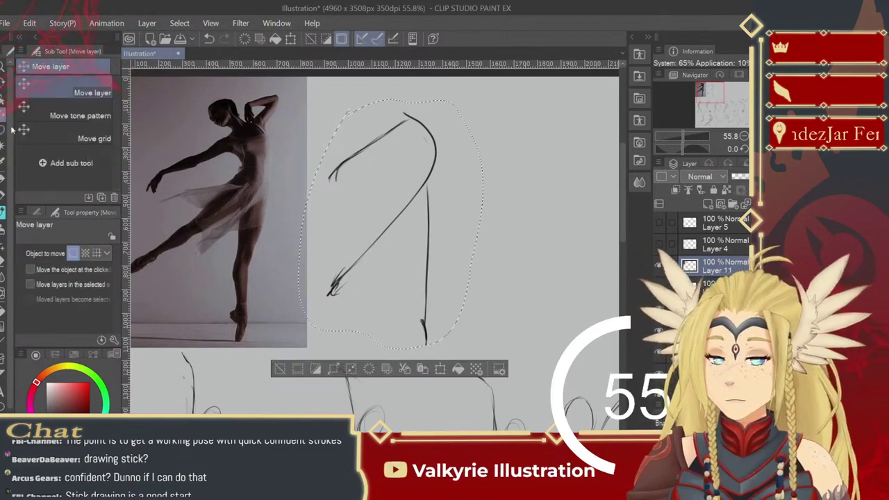
drag(449, 215, 447, 246)
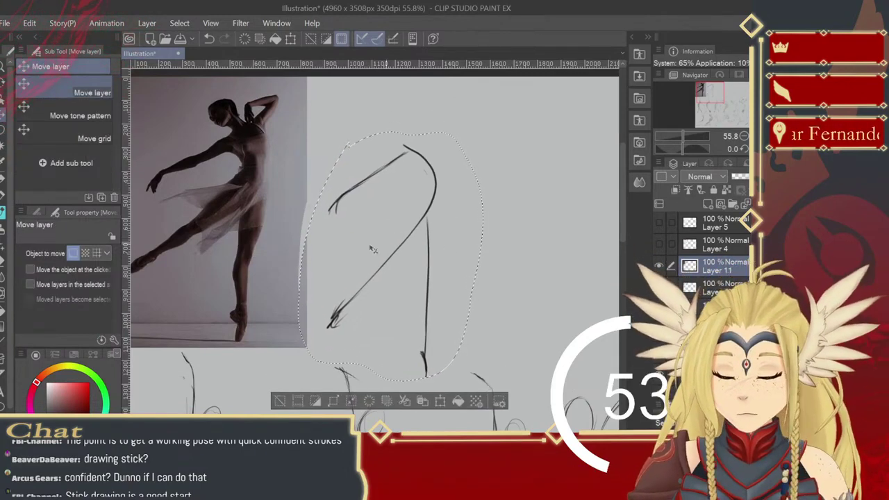
key(ctrl+z)
key(ctrl+z)
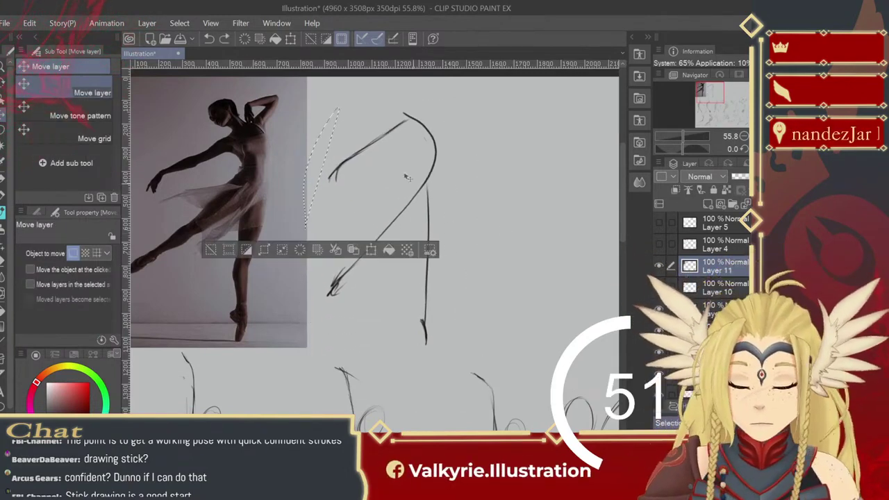
key(ctrl+z)
- Lasso the whole new dancer figure, move it slightly down and to the right, and deselect it
key(m)
mouse_move(354, 112)
mouse_down()
mouse_move(330, 169)
mouse_move(321, 235)
mouse_up()
mouse_move(468, 350)
mouse_down()
mouse_move(455, 104)
mouse_move(358, 104)
mouse_up()
key(k)
drag(382, 213, 390, 250)
key(ctrl+d)
- Sketch the dancer's oval head above the neck and the raised arm bent at the elbow behind the head
key(b)
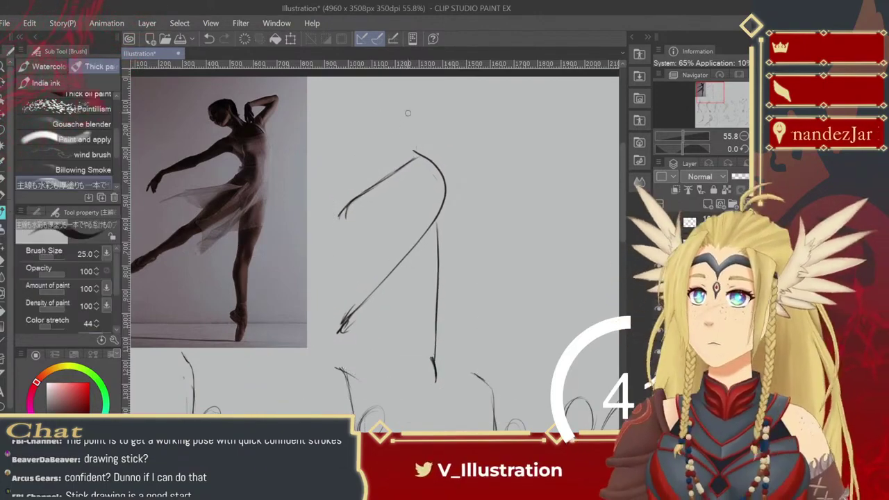
mouse_move(382, 132)
mouse_down()
mouse_move(415, 143)
mouse_move(397, 122)
mouse_up()
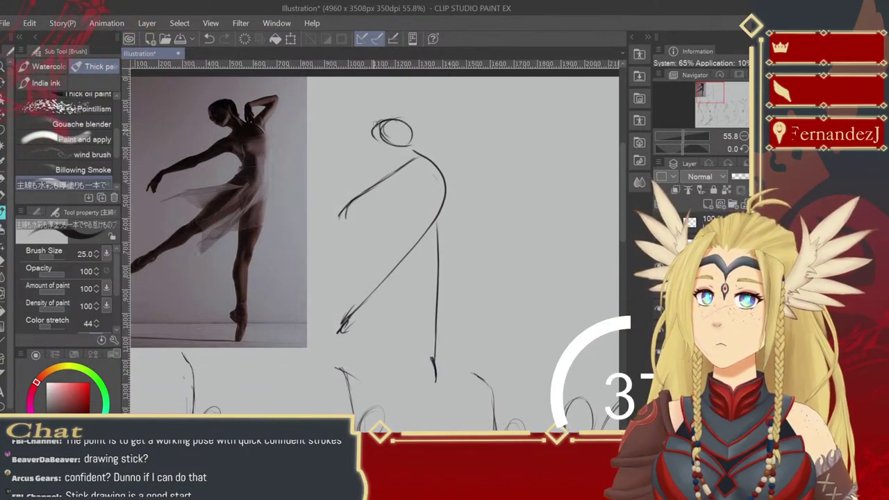
drag(427, 148, 447, 139)
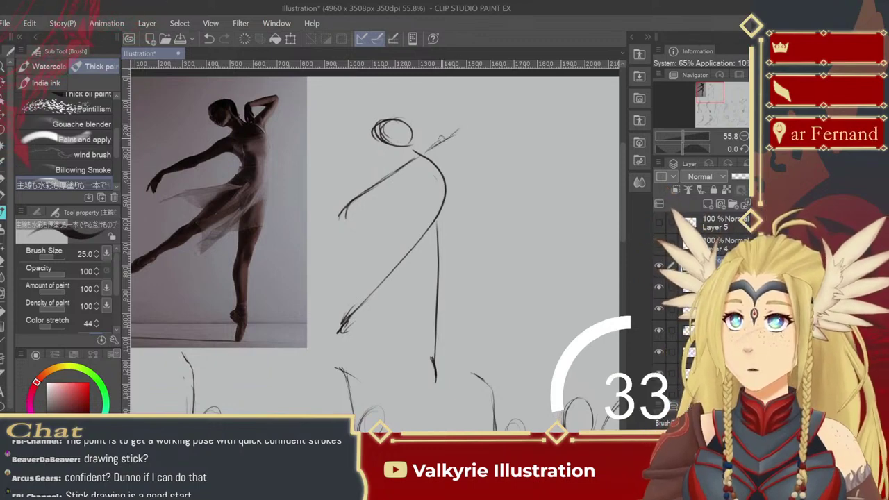
key(ctrl+z)
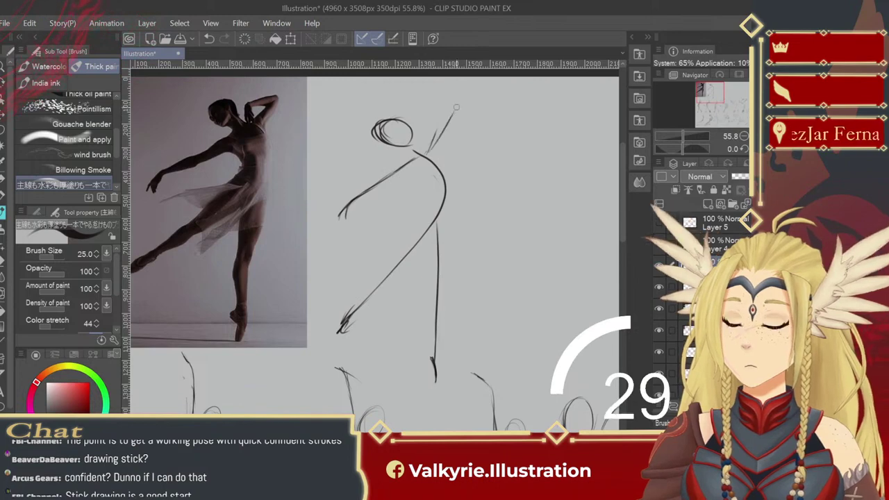
mouse_move(428, 111)
mouse_down()
mouse_move(458, 105)
mouse_move(423, 123)
mouse_up()
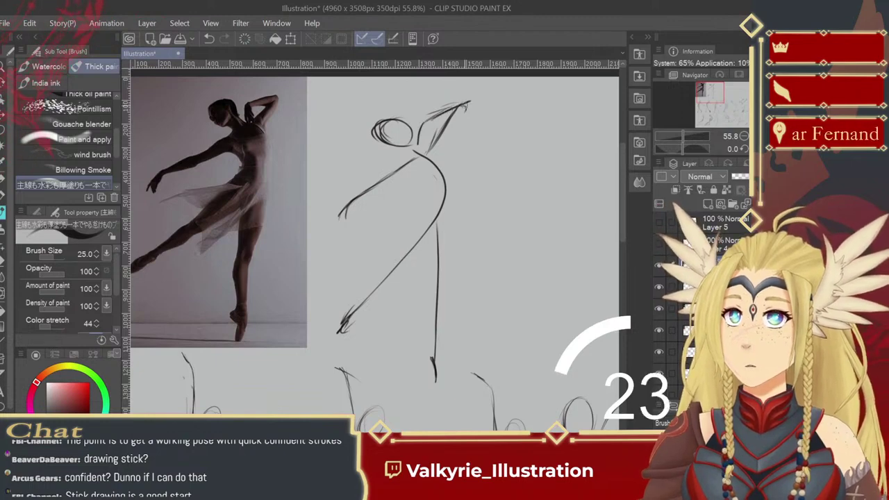
drag(450, 128, 439, 139)
key(ctrl+z)
key(ctrl+z)
mouse_move(469, 102)
mouse_down()
mouse_move(420, 127)
mouse_move(431, 142)
mouse_up()
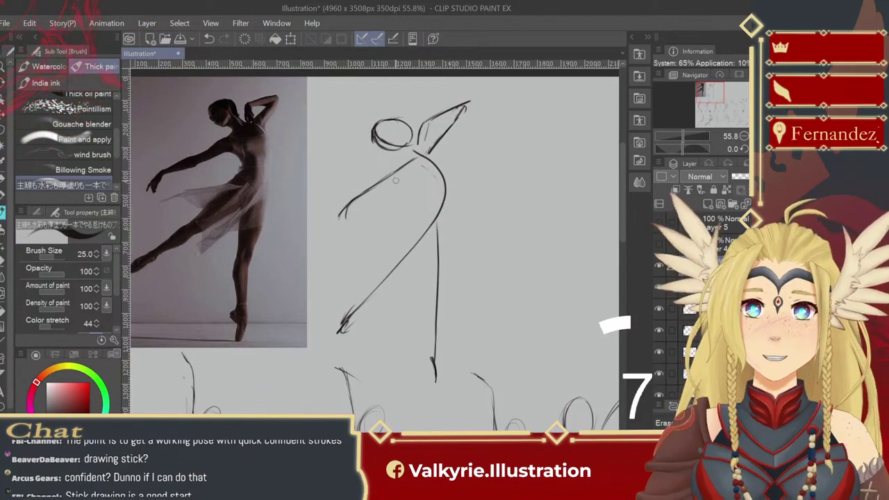
- Redraw the dancer's extended leg at a higher angle with a pointed foot, and erase the old lower-leg and foot lines
drag(413, 196, 450, 242)
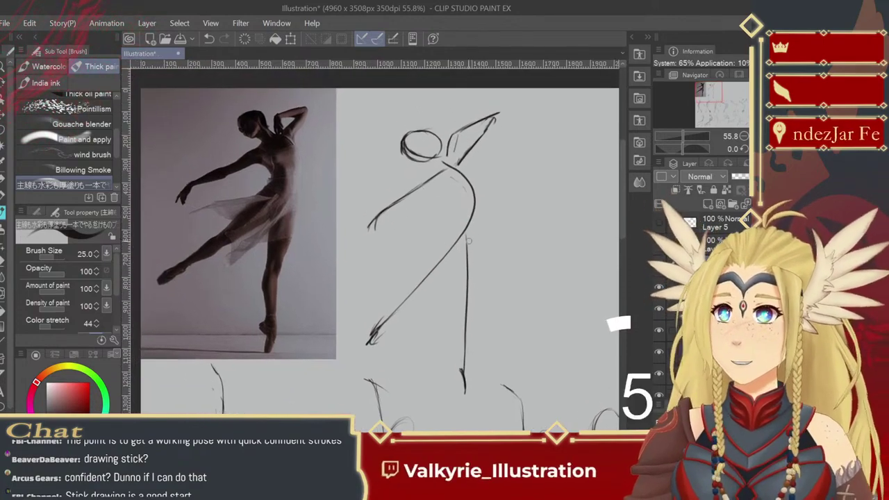
drag(393, 293, 378, 301)
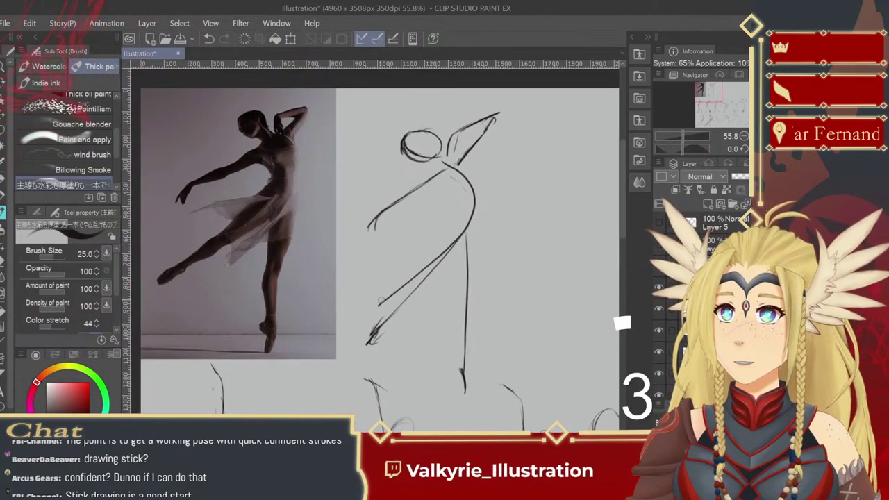
key(ctrl+z)
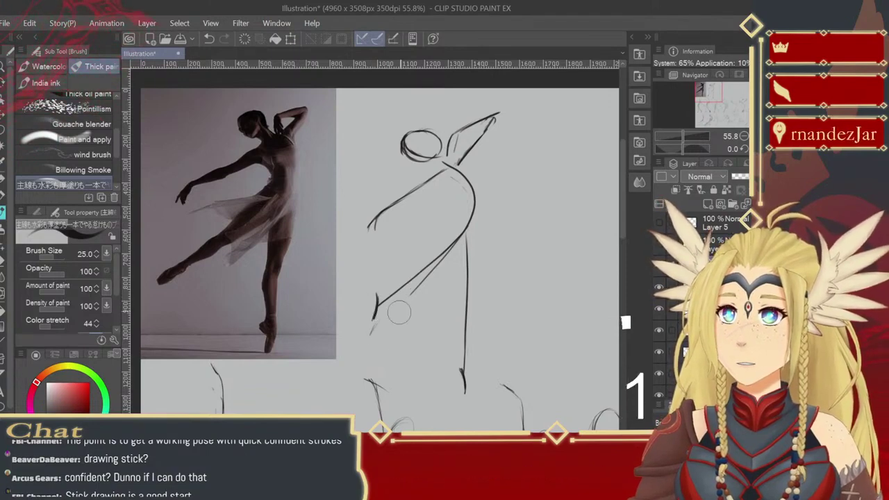
drag(445, 254, 422, 271)
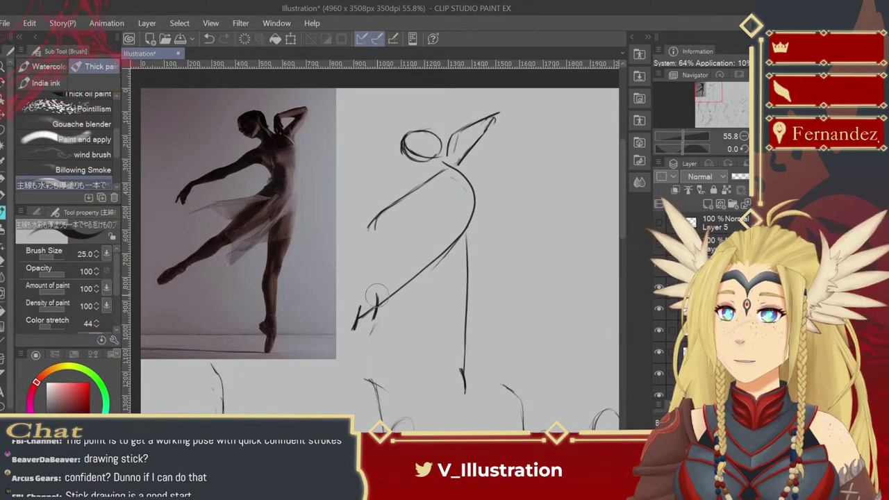
drag(378, 305, 354, 330)
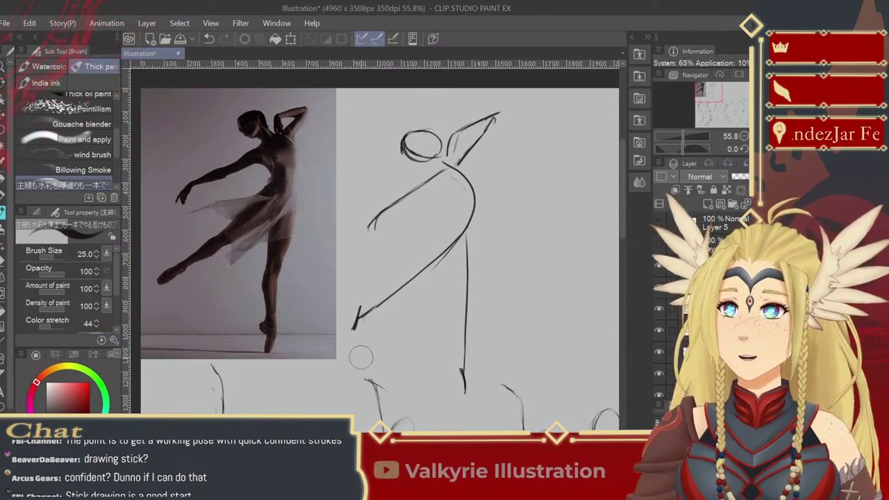
- Try to lasso the new dancer figure and move it across the canvas next to the earlier dancer sketch
mouse_move(441, 323)
mouse_down()
mouse_move(338, 346)
mouse_move(397, 356)
mouse_move(418, 339)
mouse_up()
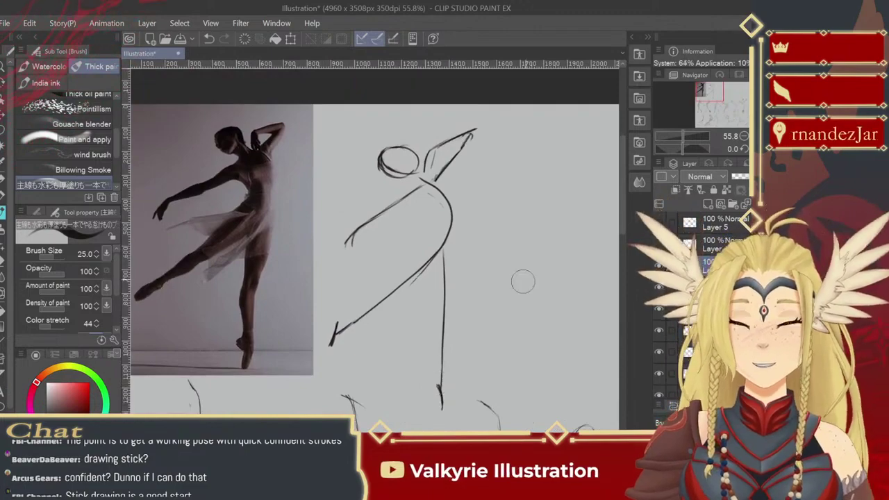
click(742, 149)
click(742, 149)
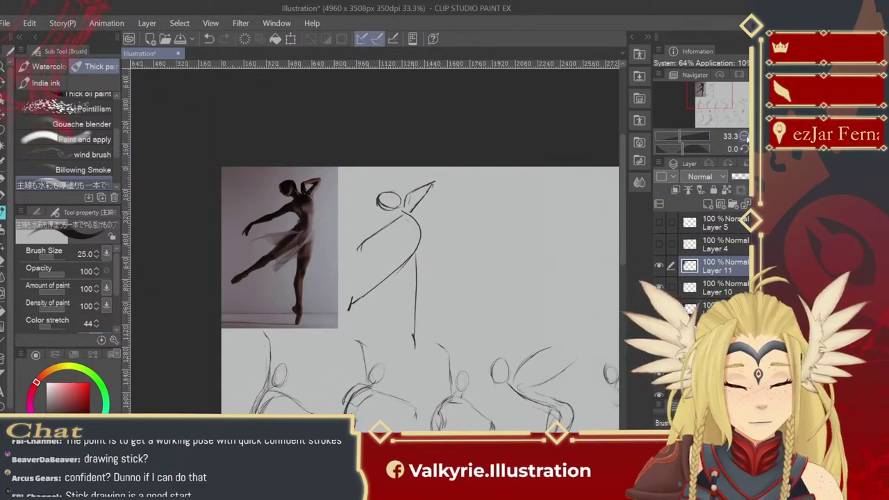
click(741, 149)
mouse_move(472, 221)
mouse_down()
mouse_move(512, 159)
mouse_move(527, 219)
mouse_move(470, 180)
mouse_move(486, 98)
mouse_move(510, 278)
mouse_move(420, 216)
mouse_up()
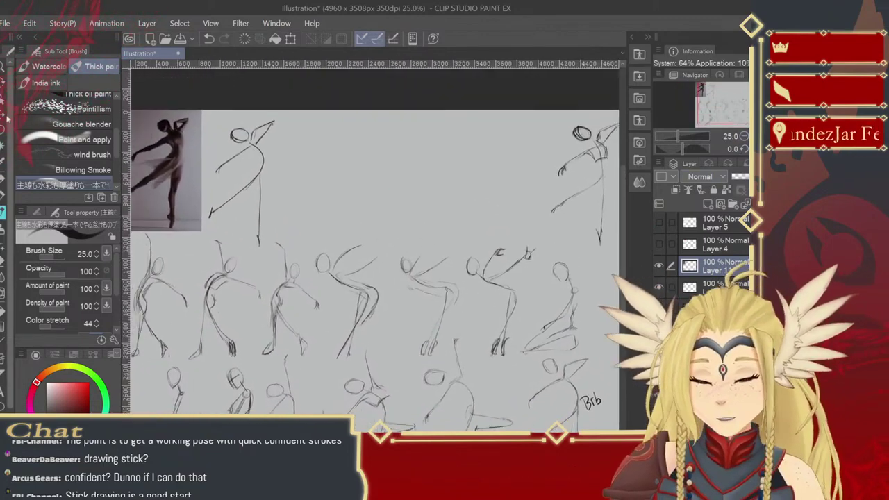
key(m)
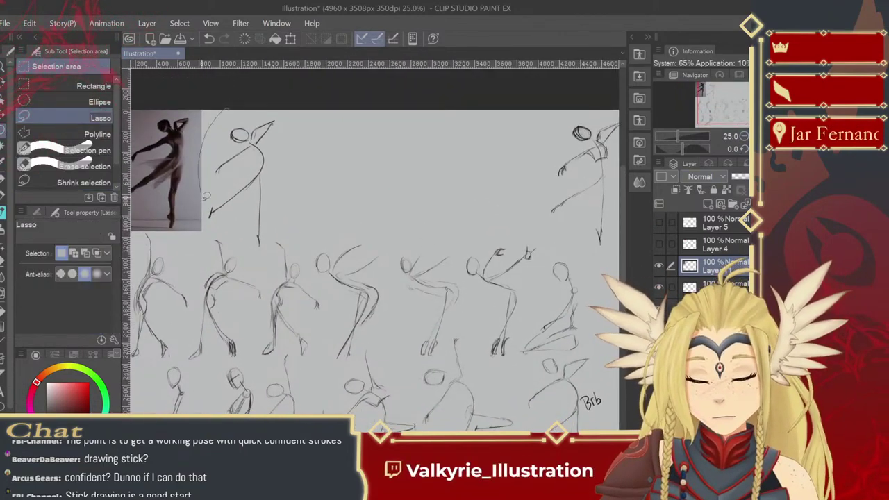
drag(251, 103, 254, 105)
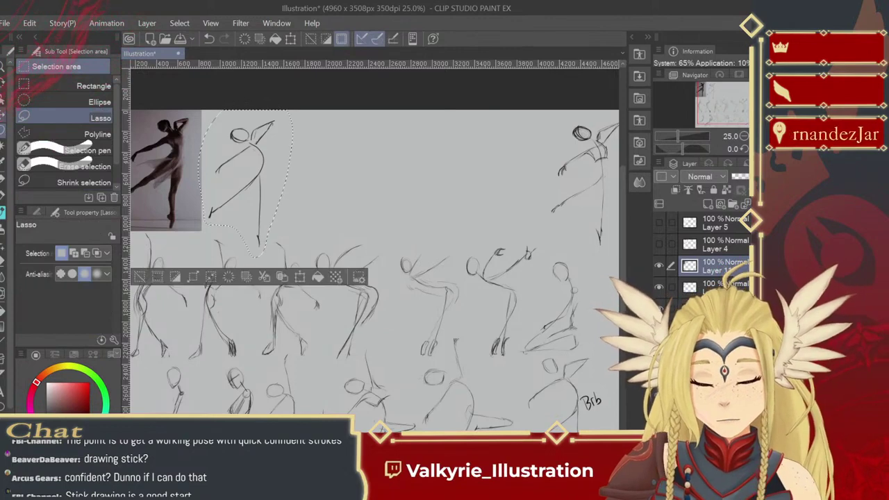
key(k)
mouse_move(285, 208)
mouse_down()
mouse_move(513, 223)
mouse_move(437, 243)
mouse_up()
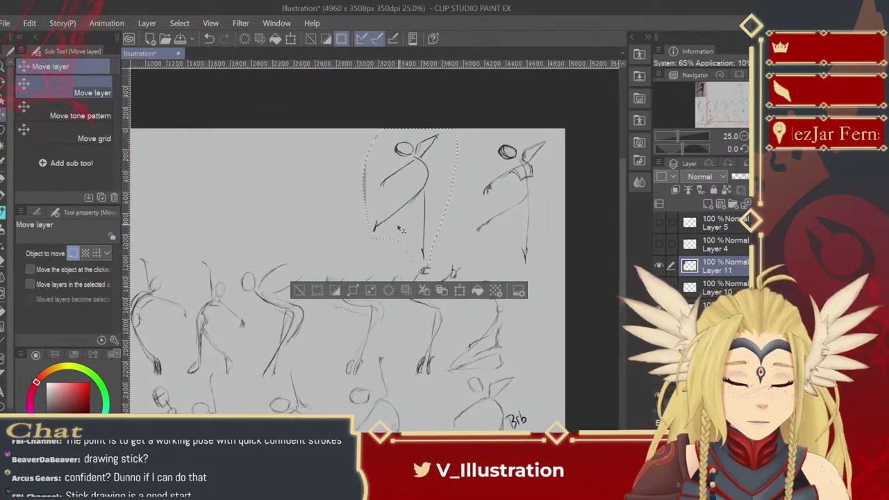
key(ctrl+z)
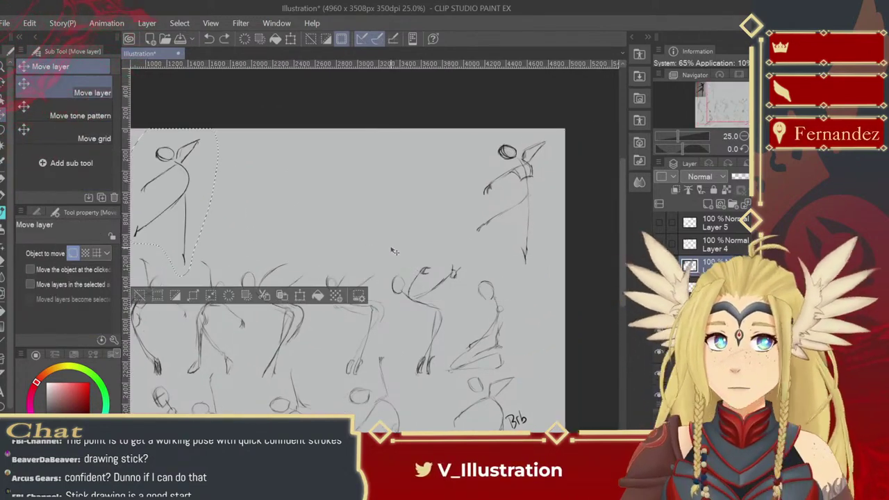
- Lasso the new dancer figure again, leaving out the photo's edge, and move it across the top row toward the earlier dancer sketch
scroll(393, 251, left, 3)
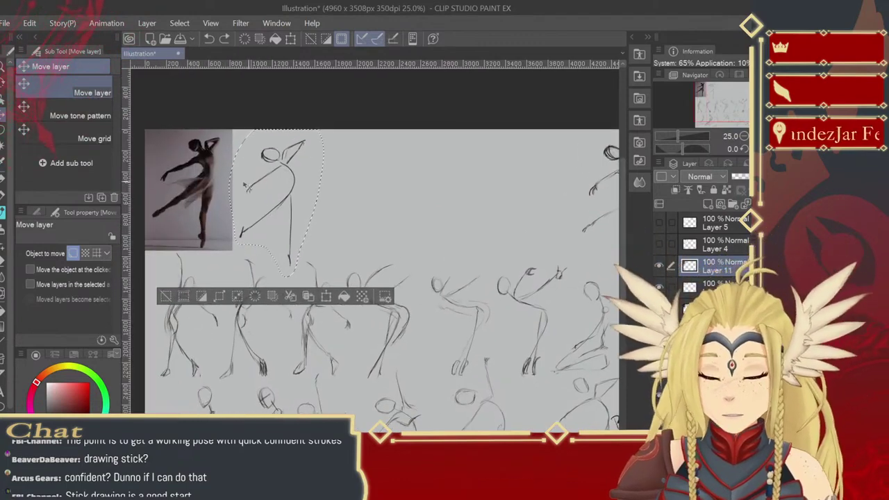
key(m)
mouse_move(234, 223)
mouse_down()
mouse_move(244, 123)
mouse_move(290, 194)
mouse_up()
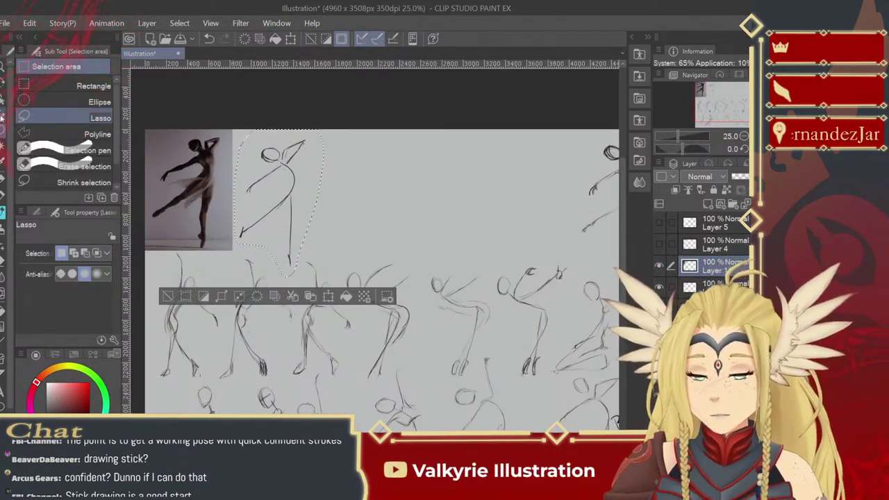
key(k)
mouse_move(296, 234)
mouse_down()
mouse_move(507, 235)
mouse_move(378, 232)
mouse_move(401, 230)
mouse_up()
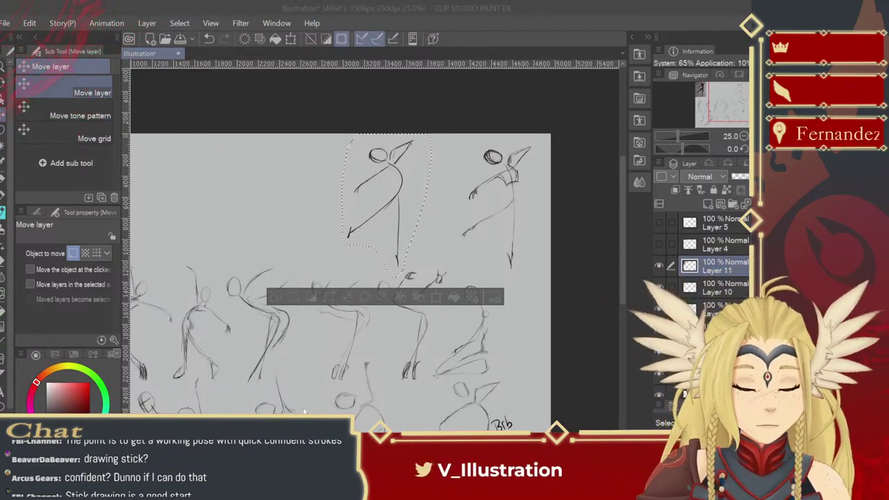
- Move the selected dancer figure slightly down and closer to the earlier dancer sketch, and deselect it
key(ctrl+s)
click(663, 387)
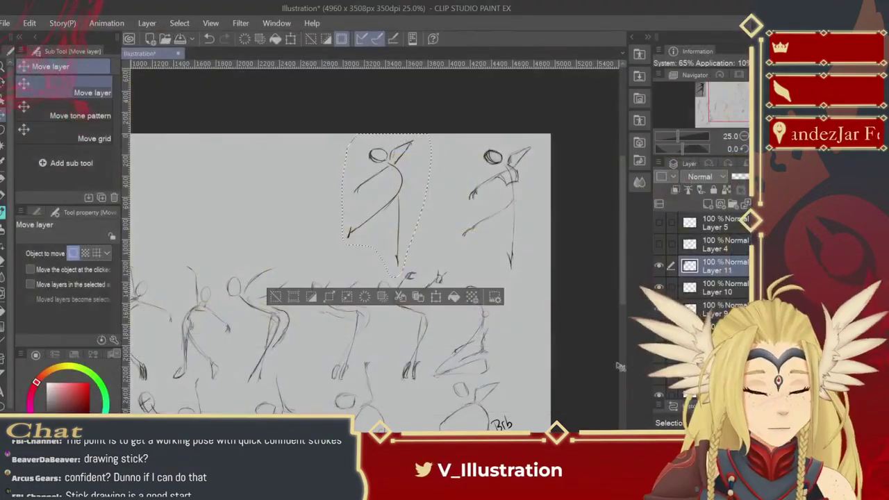
click(435, 297)
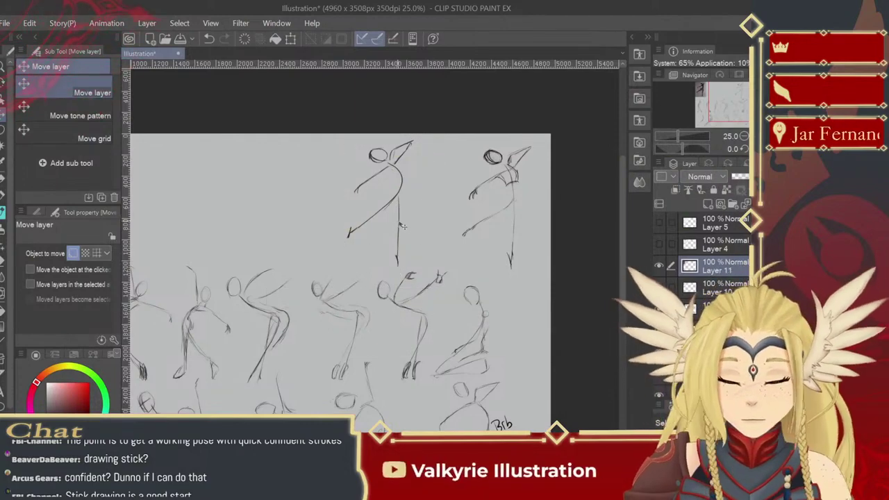
key(ctrl+z)
drag(402, 219, 453, 228)
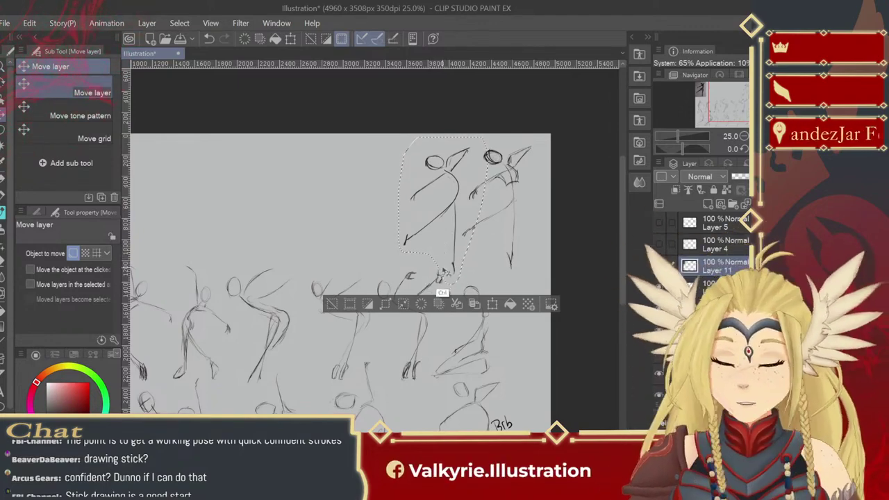
key(ctrl+d)
- Lasso the ballet dancer reference photo and move it beside the two dancer sketches, and remove the handstand photo's layer
mouse_move(317, 308)
mouse_down()
mouse_move(396, 350)
mouse_move(360, 362)
mouse_up()
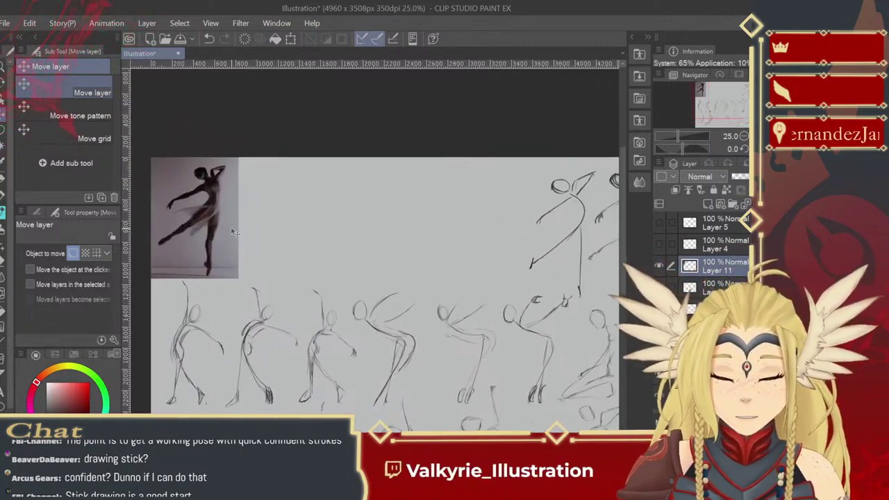
click(2, 129)
mouse_move(167, 132)
mouse_down()
mouse_move(140, 198)
mouse_move(147, 280)
mouse_move(163, 292)
mouse_move(187, 276)
mouse_move(242, 289)
mouse_move(272, 206)
mouse_move(187, 131)
mouse_up()
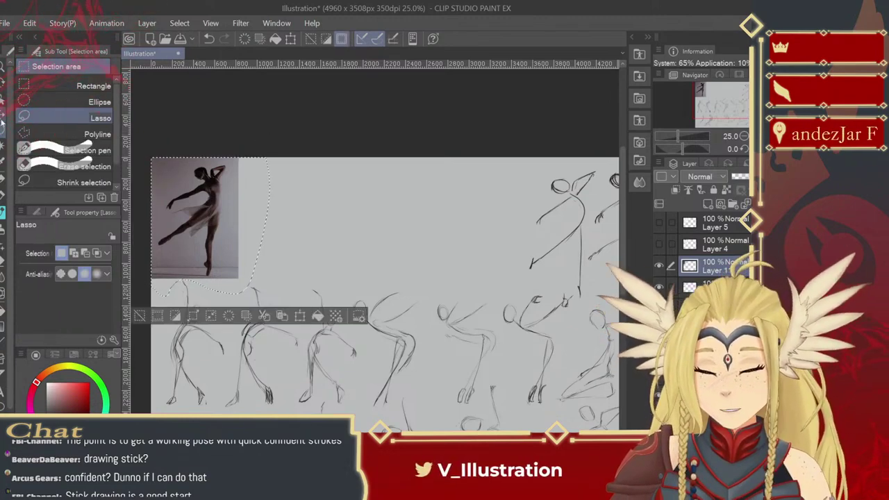
click(3, 114)
mouse_move(223, 251)
mouse_down()
mouse_move(520, 254)
mouse_move(510, 258)
mouse_up()
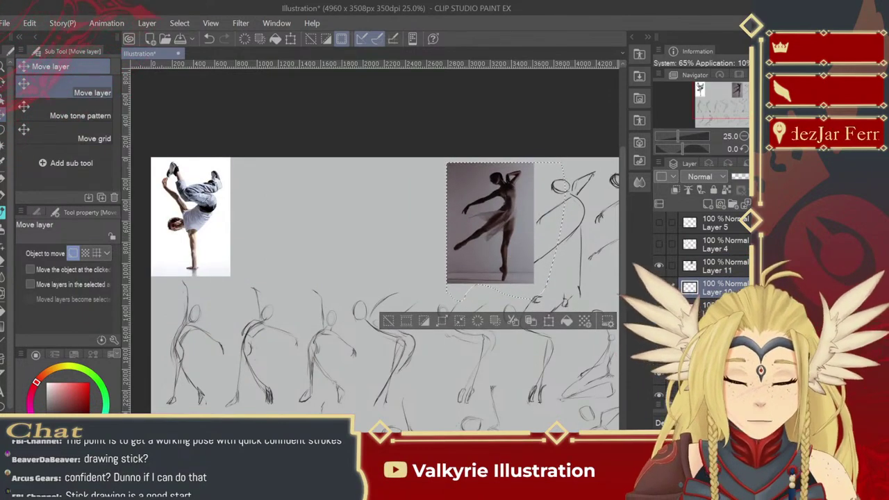
ctrl+click(722, 222)
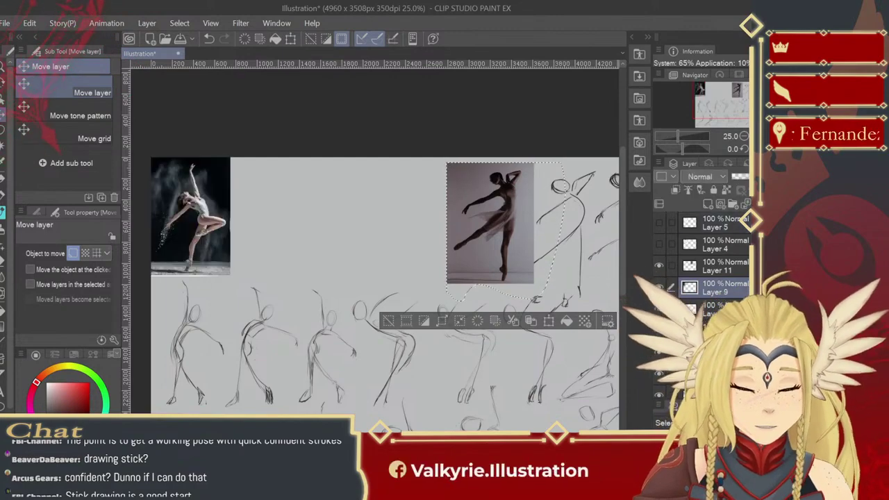
key(ctrl+d)
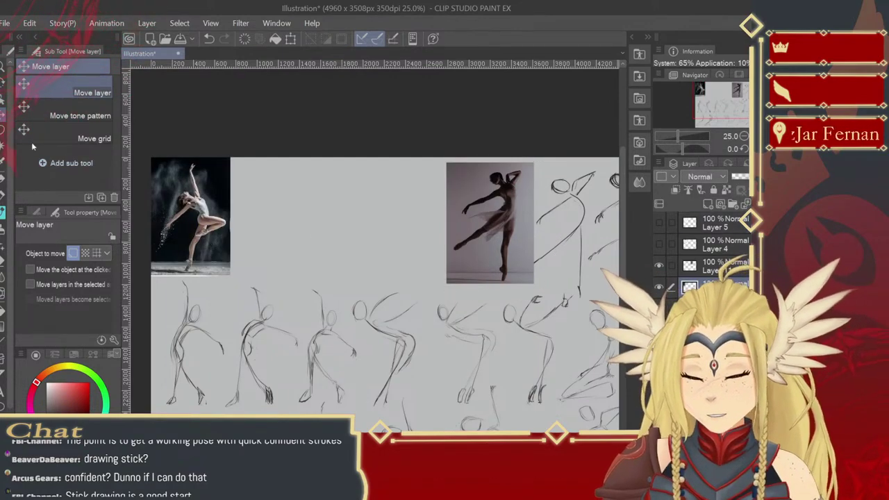
- Select the black-background dancer photo with a rectangular selection and move it beside the ballet dancer photo
click(3, 125)
drag(141, 146, 439, 258)
key(k)
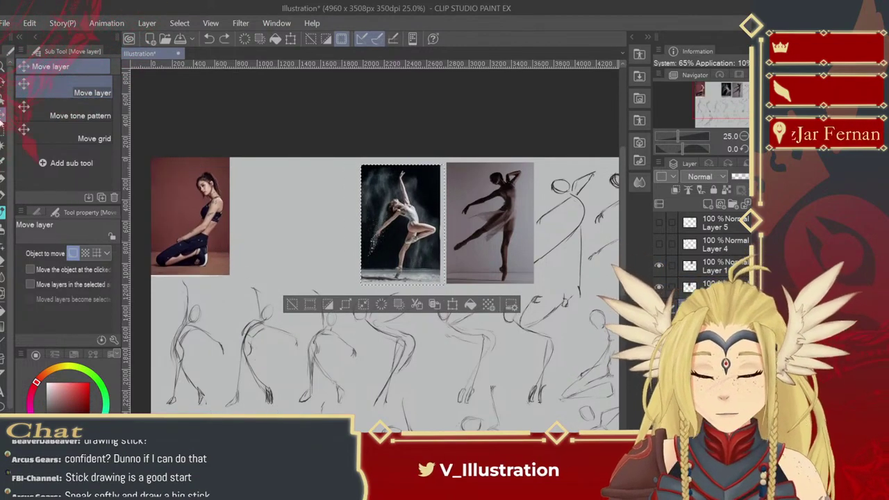
- Select the kneeling woman photo with a rectangular selection and move it beside the black-background dancer photo
key(m)
drag(144, 148, 236, 276)
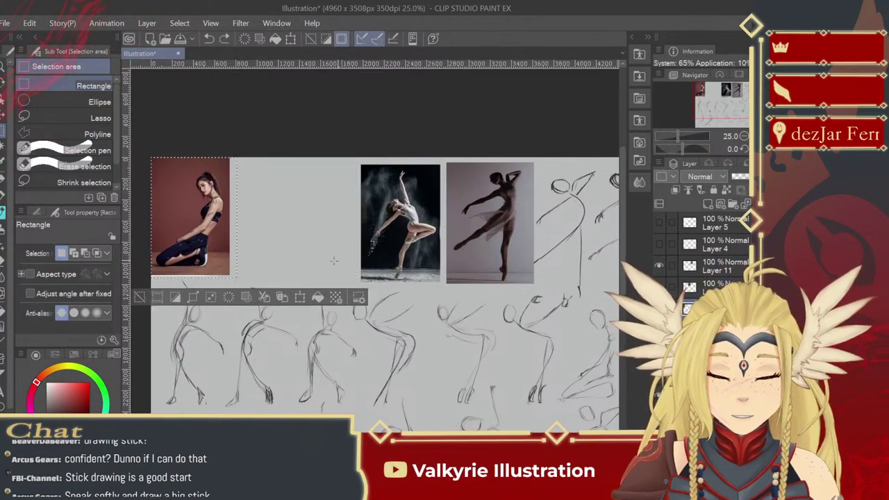
key(k)
drag(229, 234, 359, 241)
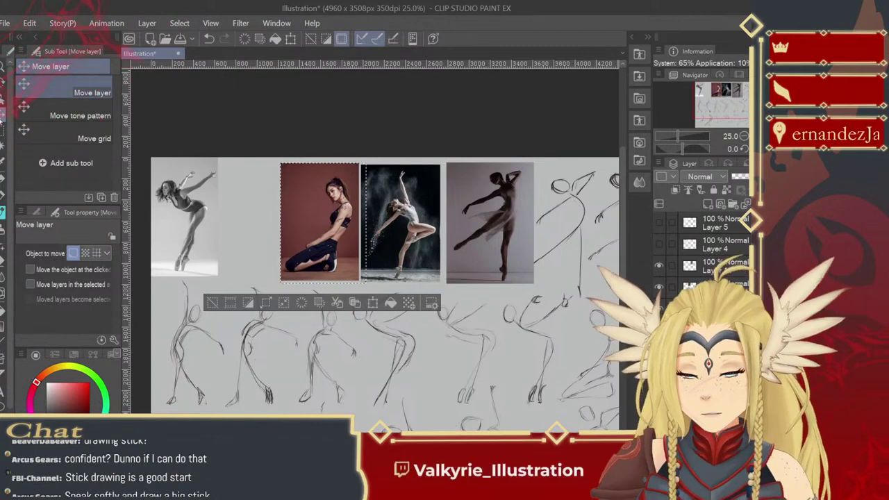
- Select the black-and-white dancer photo with a rectangular selection and move it between the window dancer photo and the kneeling woman photo
key(m)
drag(134, 138, 240, 278)
key(ctrl+z)
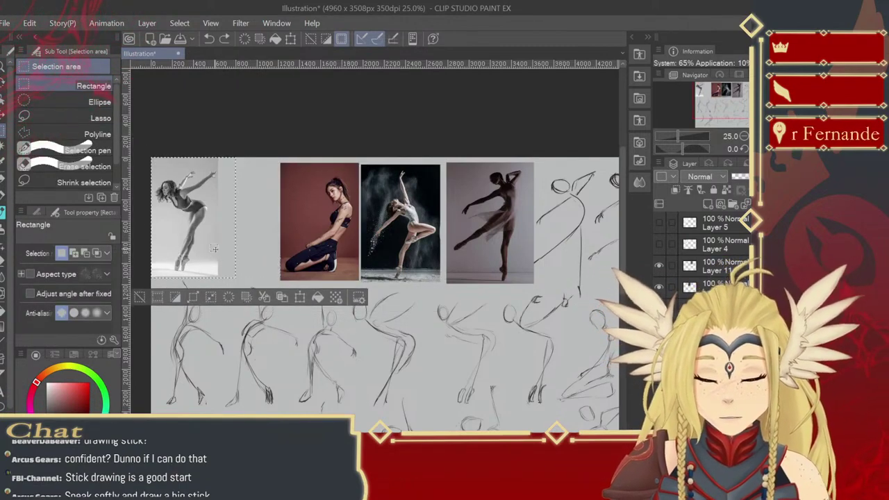
key(k)
drag(218, 249, 283, 250)
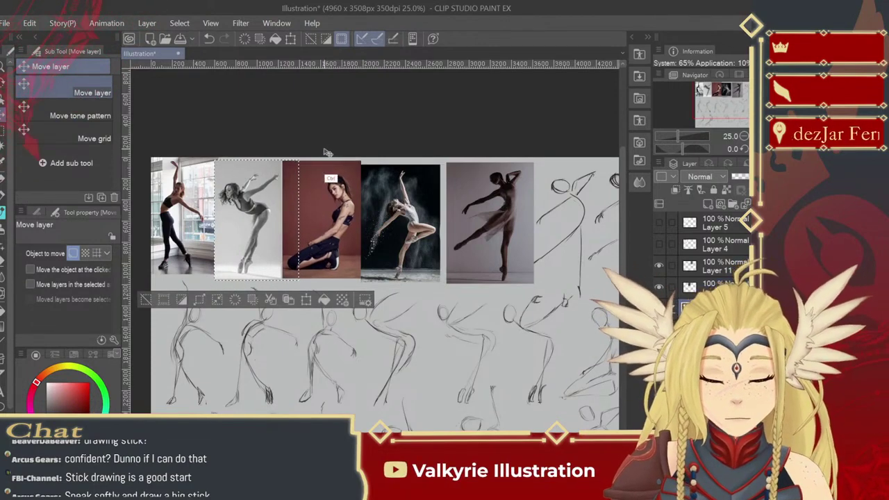
- Select the kneeling woman photo with a rectangular selection, nudge it against the black-background dancer photo, and deselect it
key(ctrl+z)
key(m)
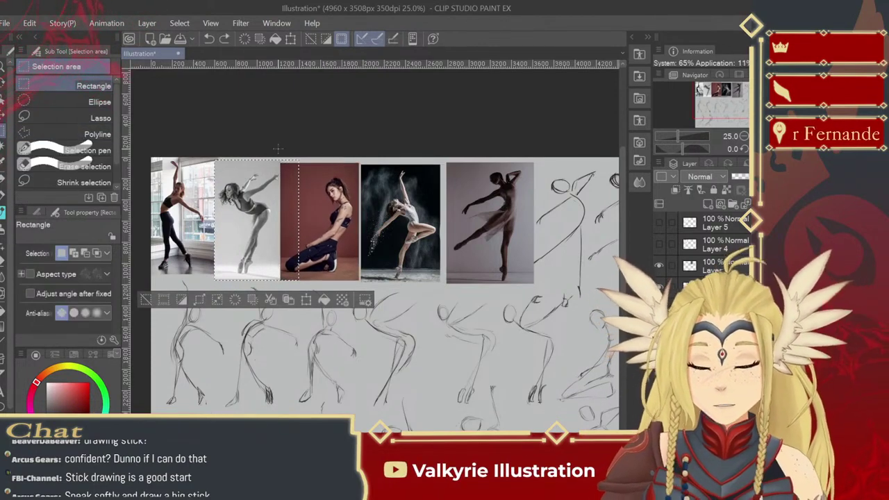
drag(280, 162, 359, 282)
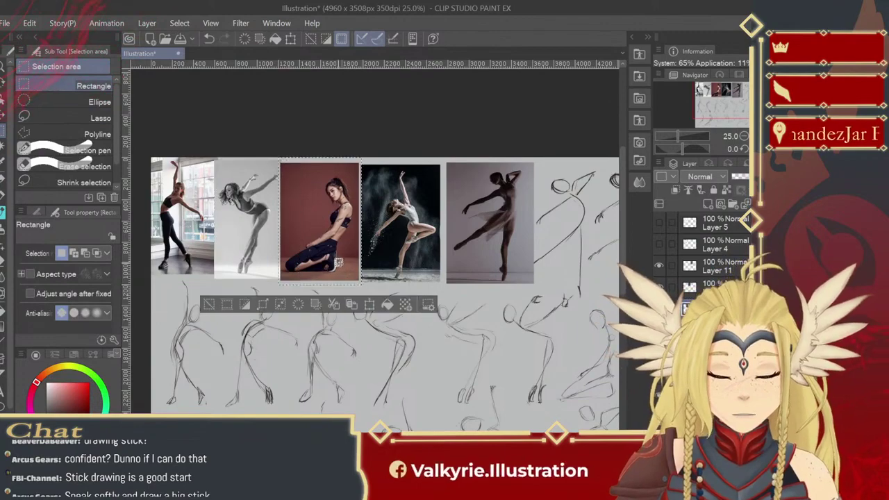
click(10, 124)
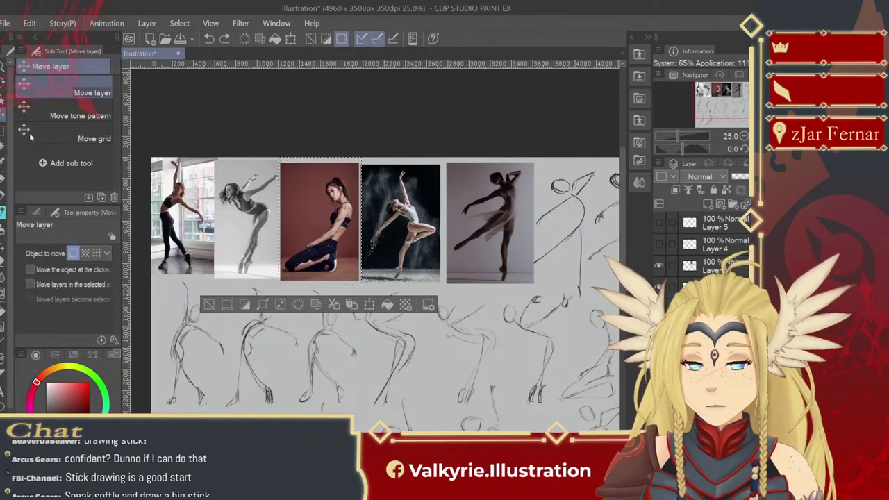
drag(350, 251, 353, 249)
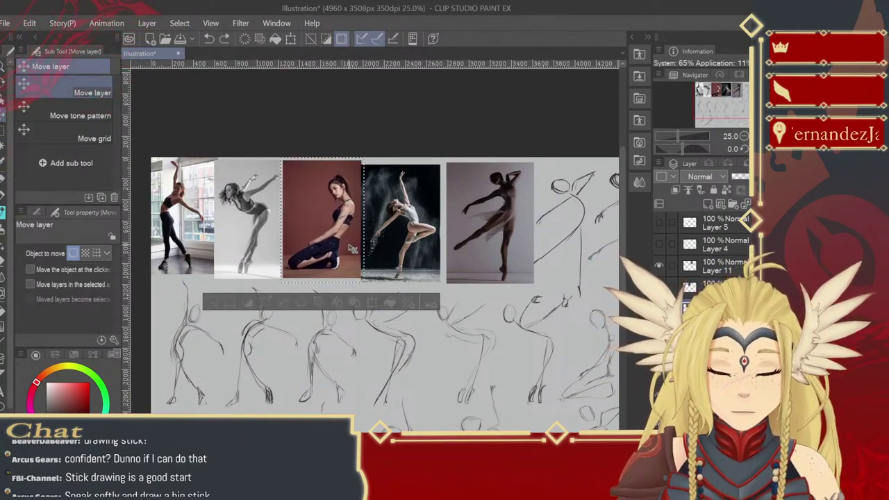
mouse_move(380, 336)
mouse_down()
mouse_move(311, 341)
mouse_move(347, 320)
mouse_up()
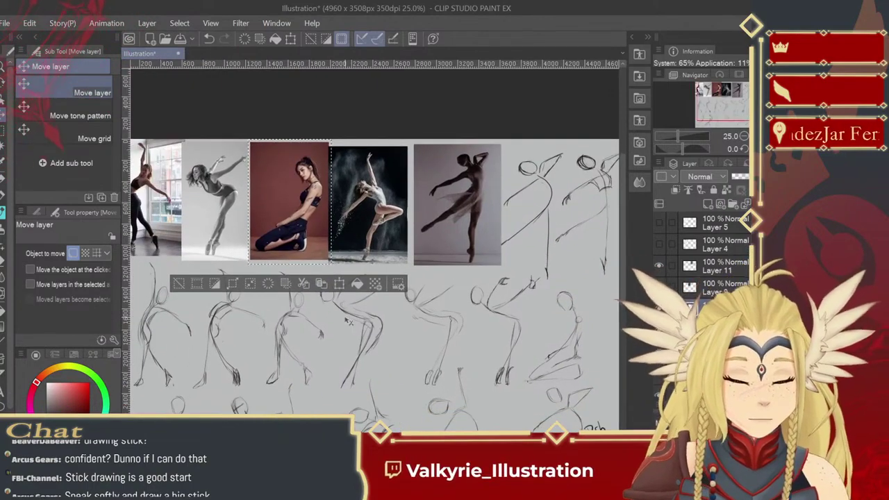
key(ctrl+d)
- Show the whole canvas with the row of reference photos and all the gesture sketches in view
click(744, 137)
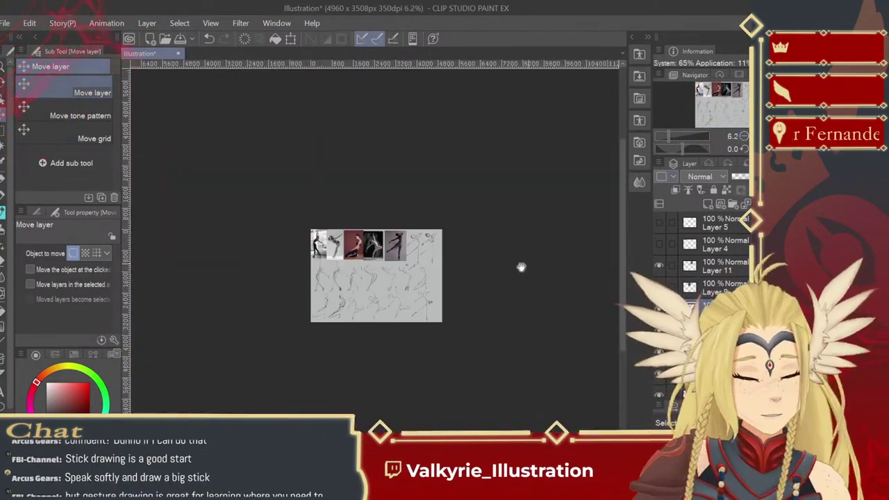
key(/)
drag(326, 288, 388, 296)
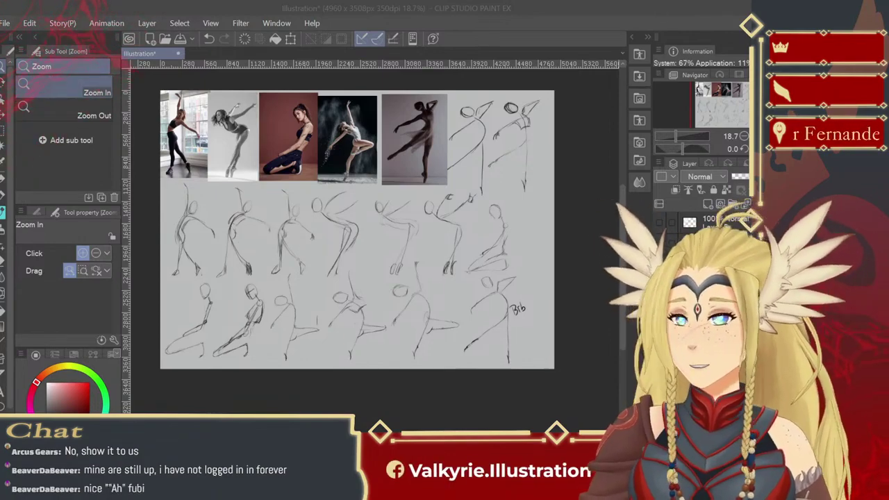
key(alt+Tab)
click(508, 19)
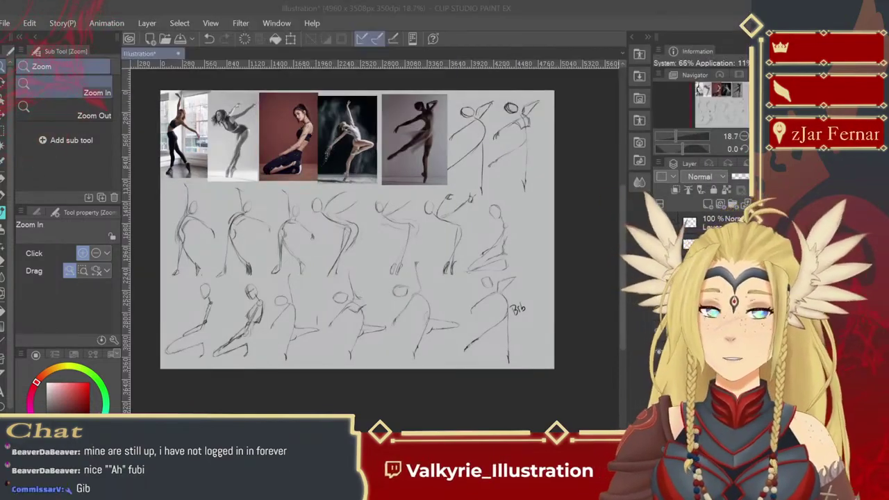